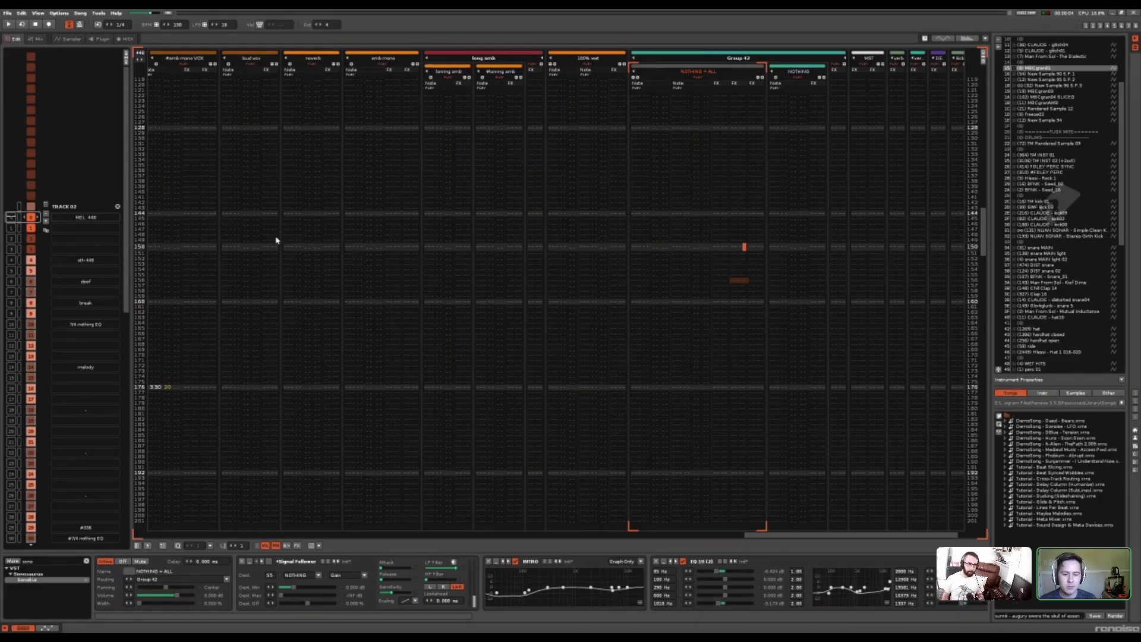
Select the second track in the long amb group, play the song and look through the instrument list
{"action": "left_click", "coordinate": [277, 217]}
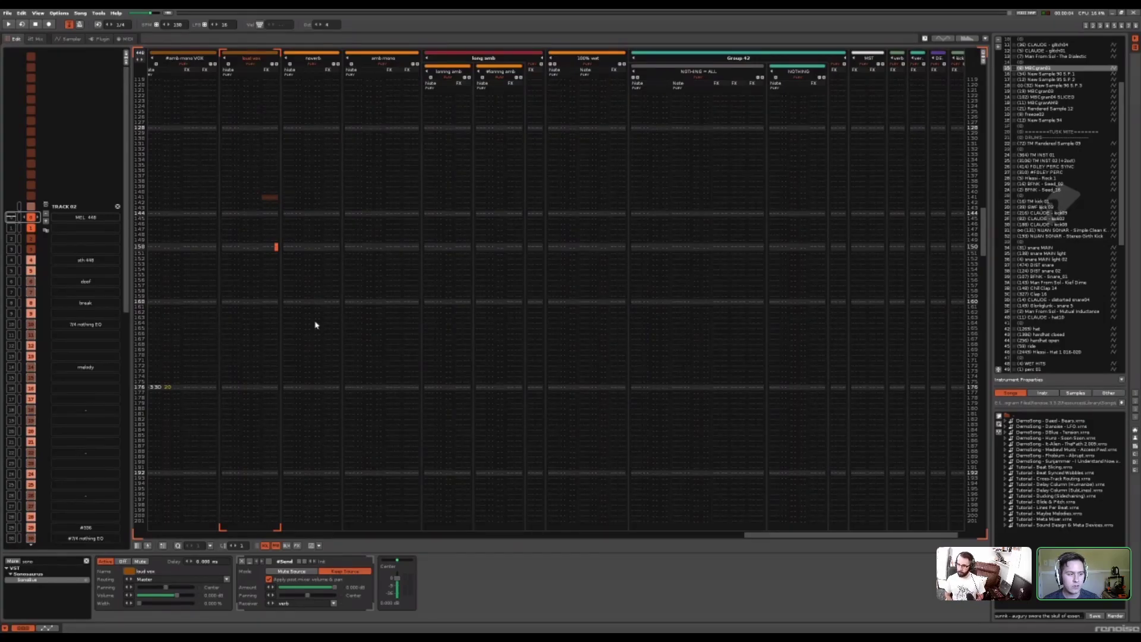
{"action": "left_click", "coordinate": [501, 231]}
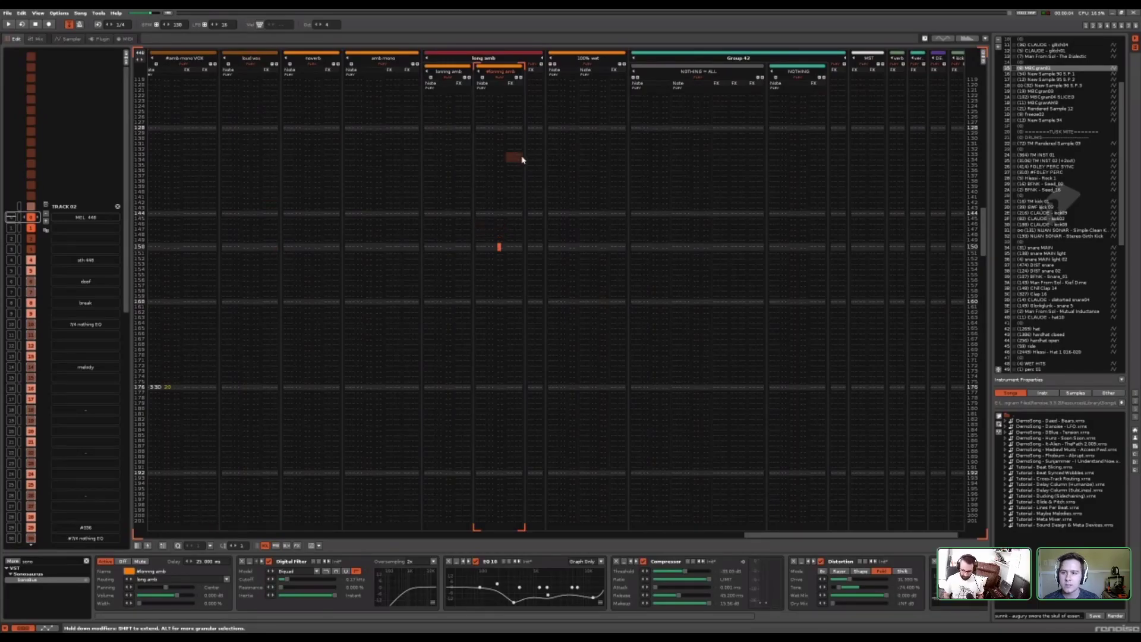
{"action": "key", "text": "space"}
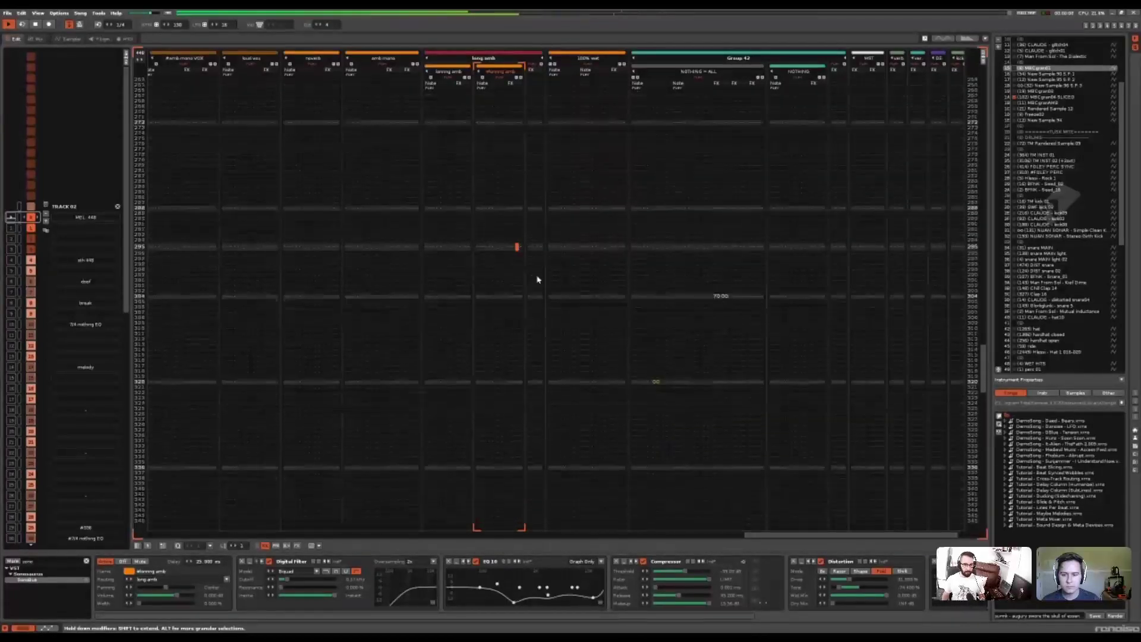
{"action": "scroll", "coordinate": [1125, 122], "scroll_direction": "up", "scroll_amount": 4}
{"action": "scroll", "coordinate": [1125, 121], "scroll_direction": "up", "scroll_amount": 1}
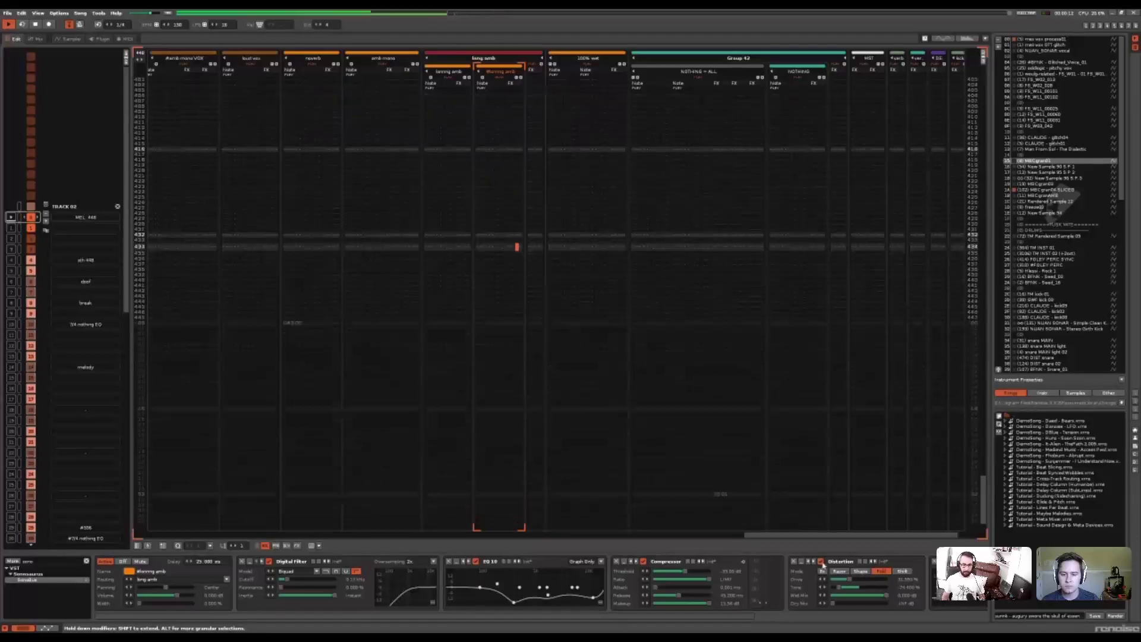
Examine the pattern data across the drum, foley, bass, melody, vocal and ambience tracks while the song plays
{"action": "left_click_drag", "start_coordinate": [876, 536], "coordinate": [593, 531]}
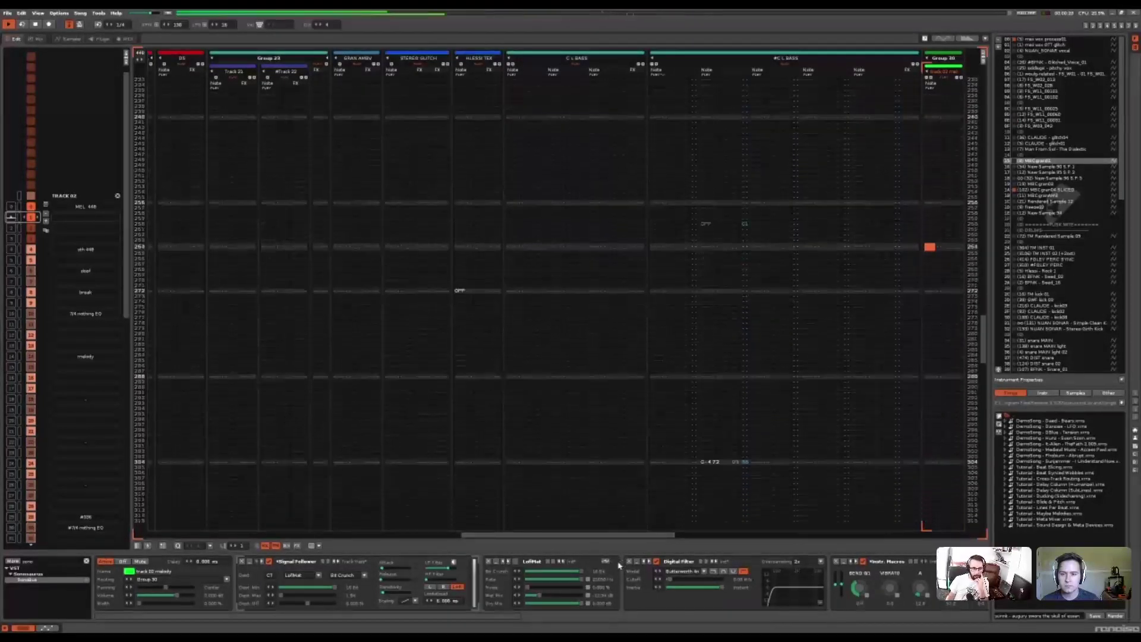
{"action": "left_click_drag", "start_coordinate": [630, 535], "coordinate": [922, 535]}
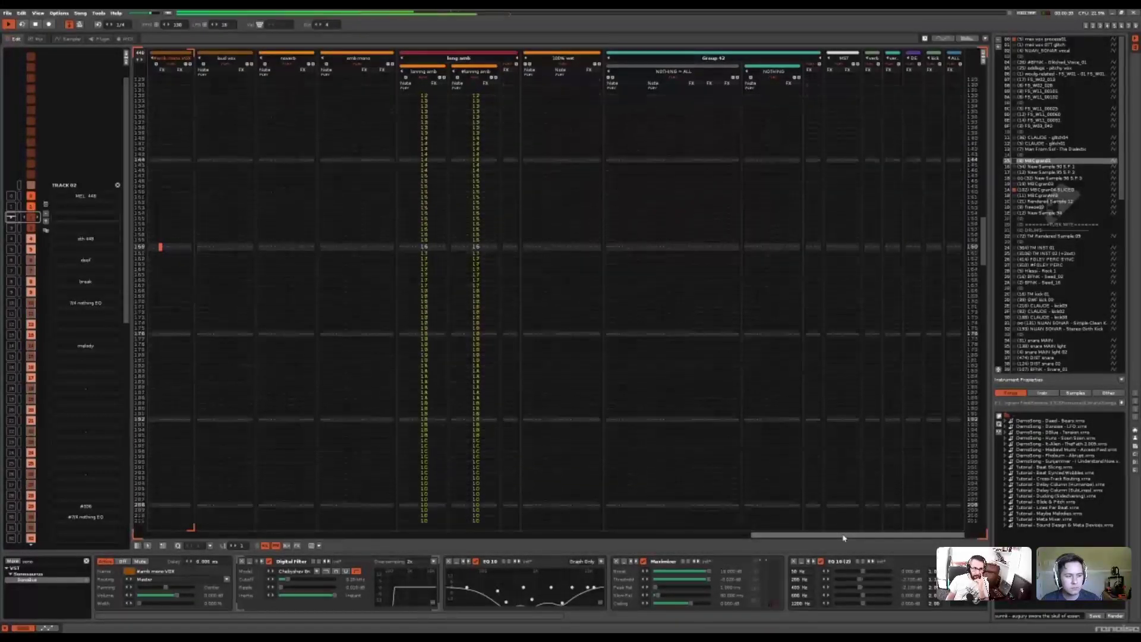
{"action": "left_click_drag", "start_coordinate": [844, 538], "coordinate": [826, 538]}
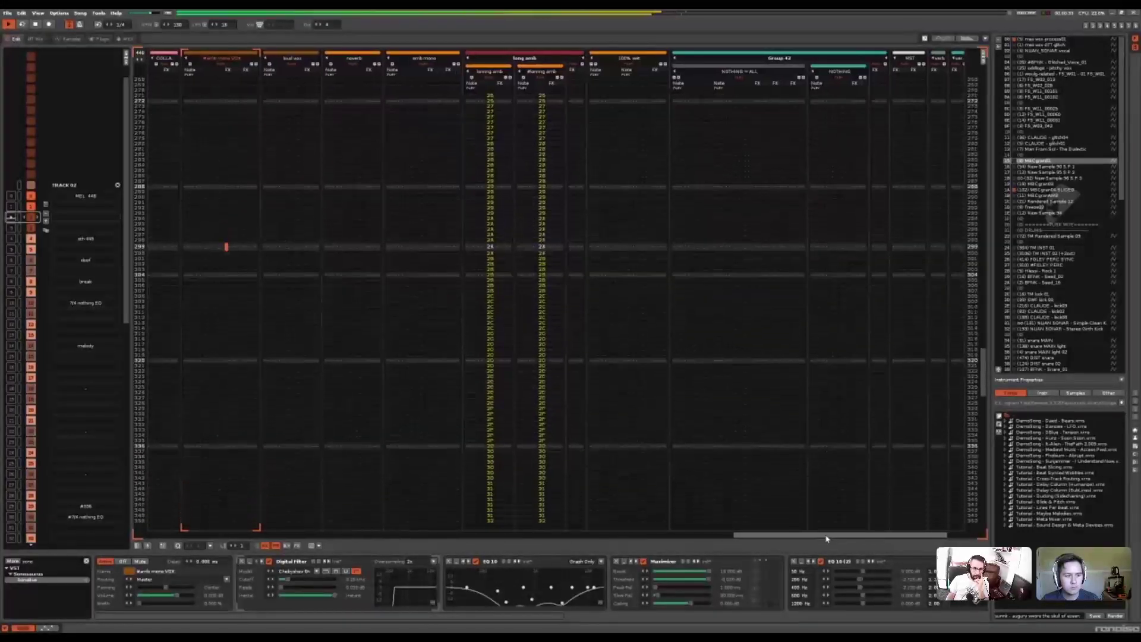
{"action": "left_click_drag", "start_coordinate": [910, 538], "coordinate": [879, 541]}
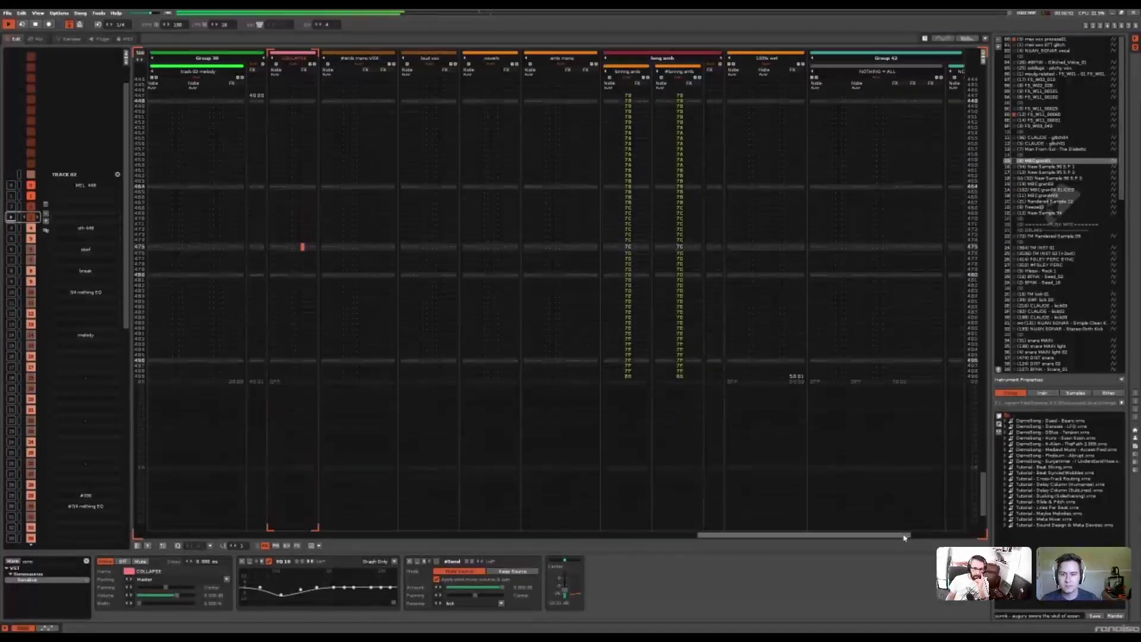
{"action": "left_click_drag", "start_coordinate": [904, 536], "coordinate": [452, 540]}
{"action": "left_click_drag", "start_coordinate": [451, 539], "coordinate": [432, 540]}
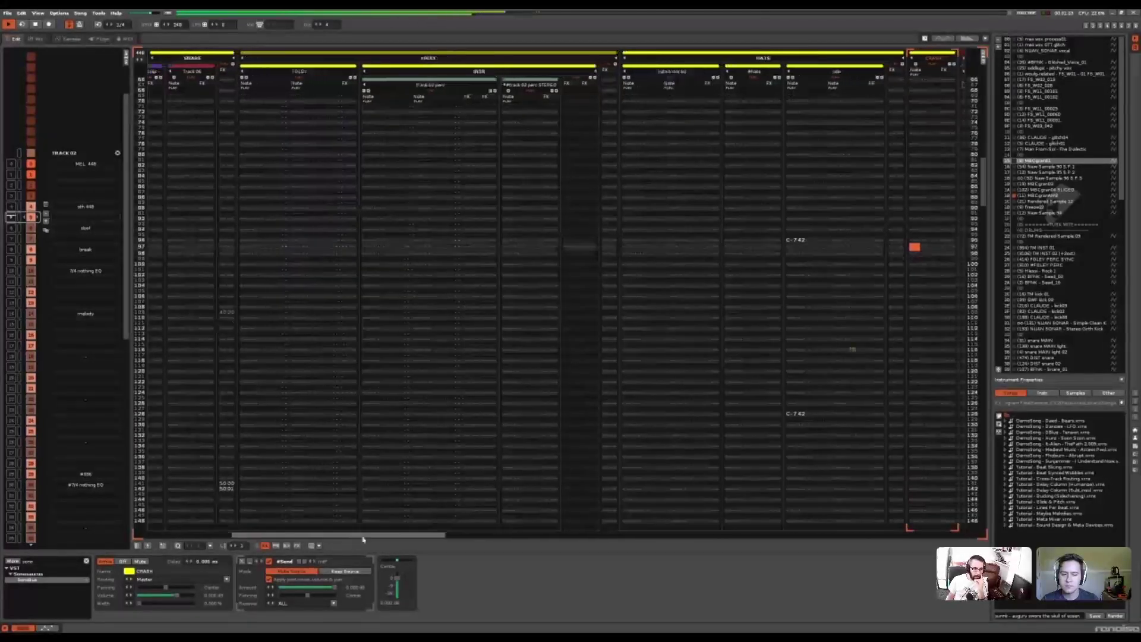
{"action": "left_click_drag", "start_coordinate": [372, 536], "coordinate": [630, 527]}
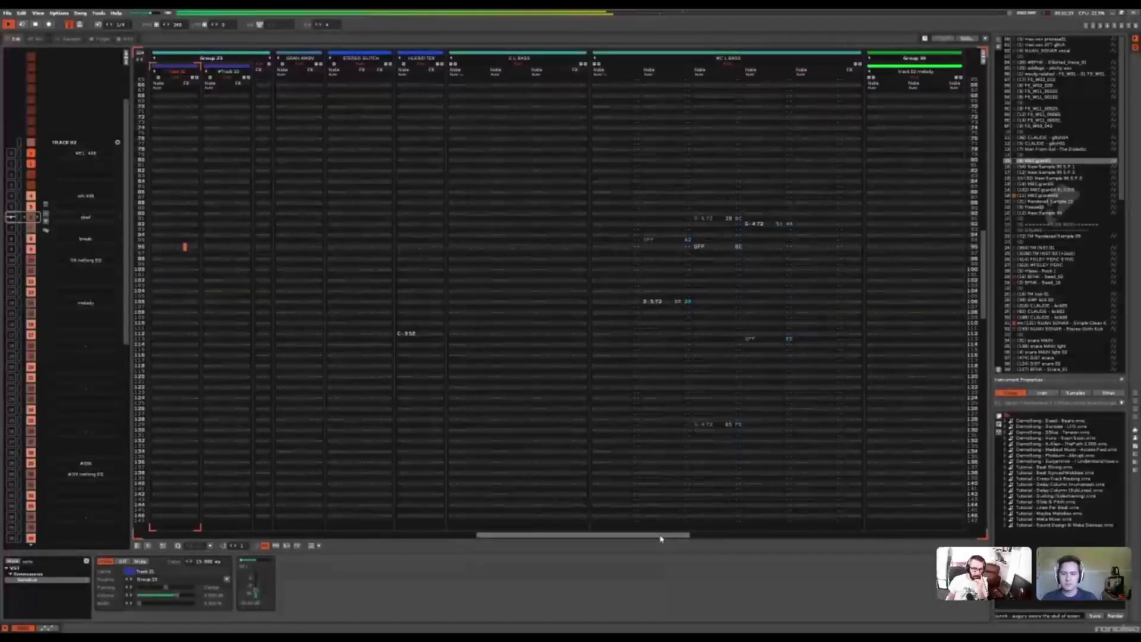
{"action": "left_click_drag", "start_coordinate": [559, 550], "coordinate": [333, 541]}
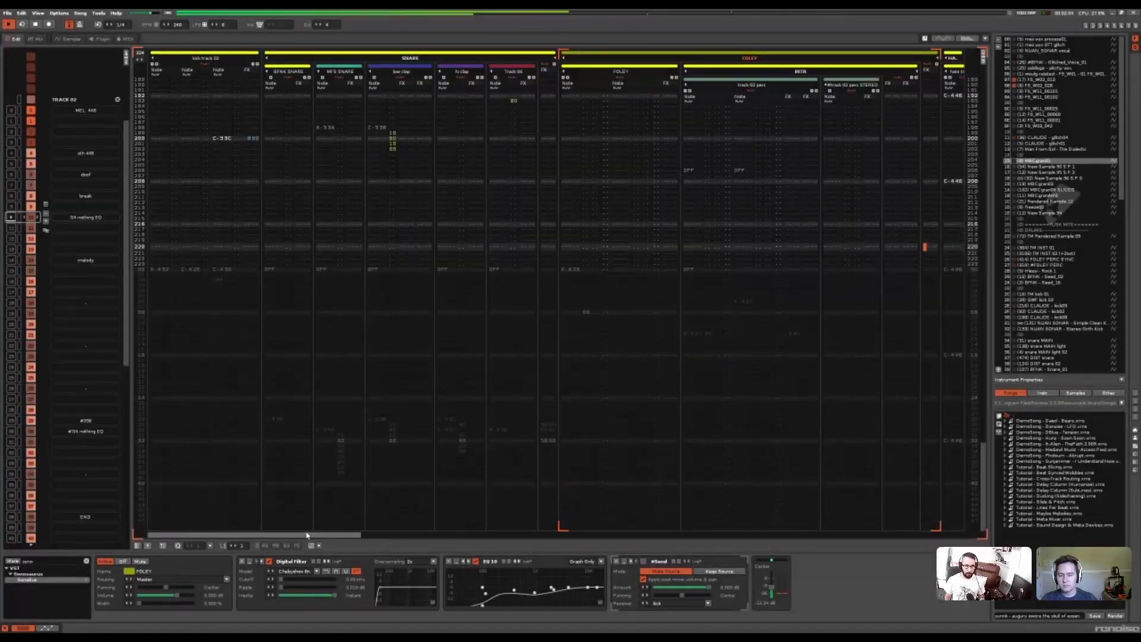
{"action": "left_click_drag", "start_coordinate": [309, 538], "coordinate": [526, 545]}
Step through the tracks from the hats group past the send tracks to the first track, examining each one's effects chain
{"action": "key", "text": "Tab"}
{"action": "key", "text": "Tab"}
{"action": "key", "text": "Tab"}
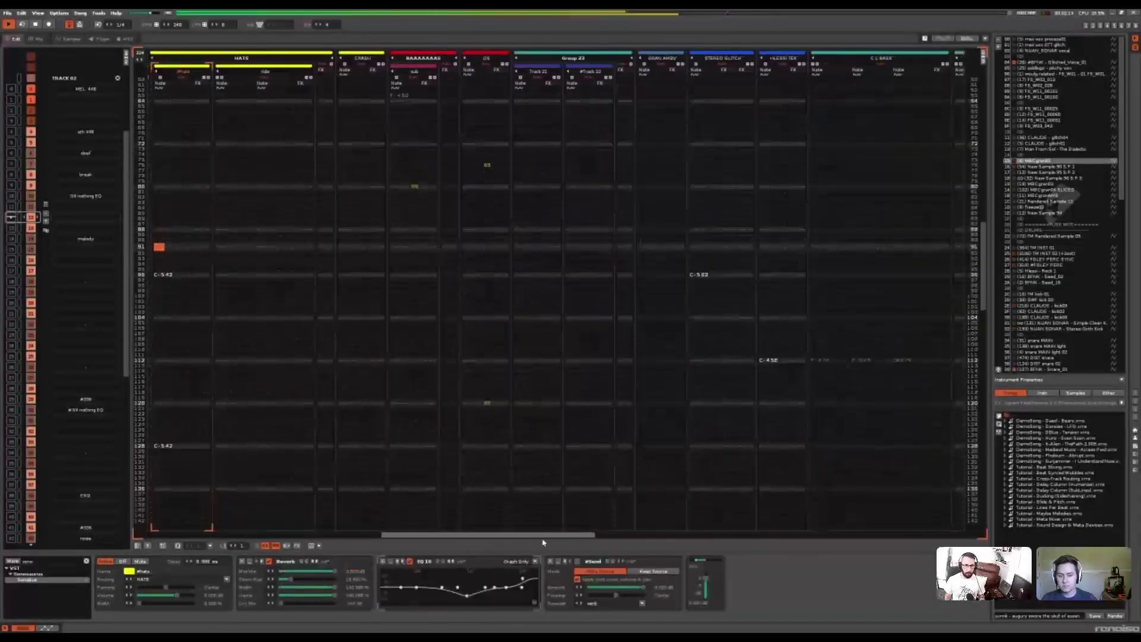
{"action": "key", "text": "Tab"}
{"action": "key", "text": "Tab"}
{"action": "key", "text": "Tab"}
{"action": "key", "text": "Tab"}
{"action": "key", "text": "Tab"}
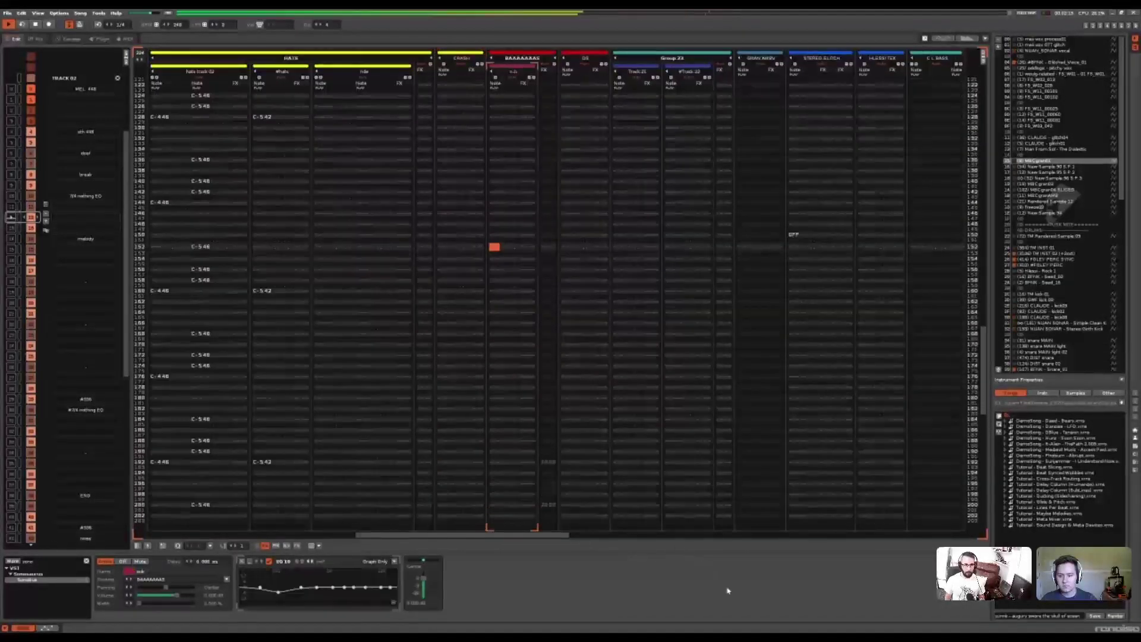
{"action": "key", "text": "Tab"}
{"action": "key", "text": "Tab"}
{"action": "key", "text": "Tab"}
{"action": "key", "text": "Tab"}
{"action": "key", "text": "Tab"}
{"action": "key", "text": "Tab"}
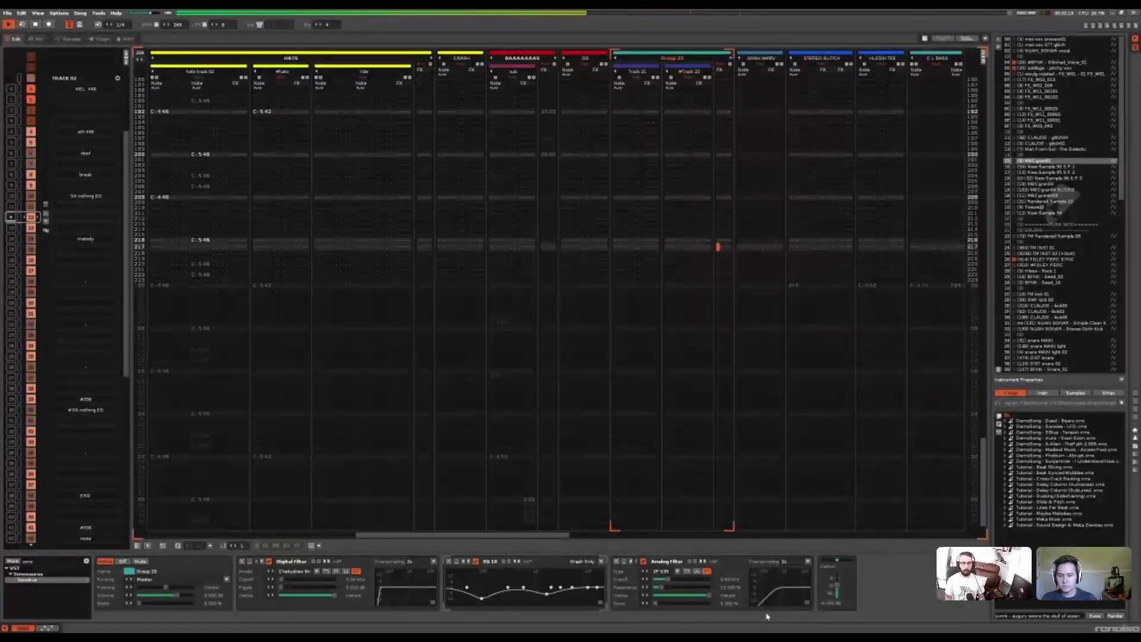
{"action": "key", "text": "Tab"}
{"action": "key", "text": "Tab"}
{"action": "key", "text": "Tab"}
{"action": "key", "text": "Tab"}
{"action": "key", "text": "Tab"}
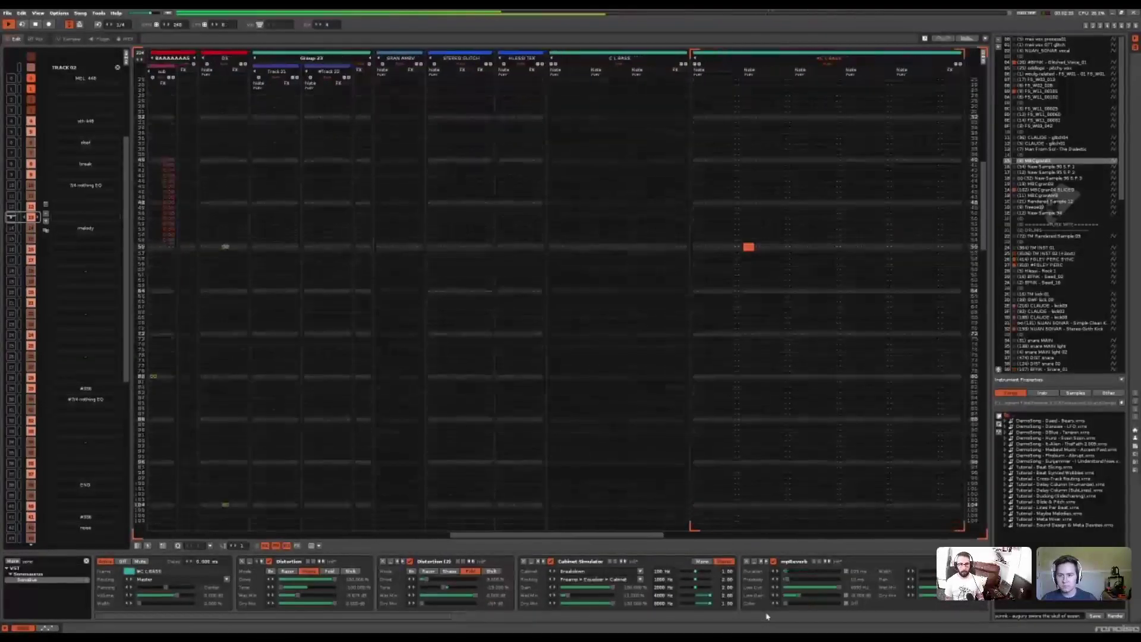
{"action": "key", "text": "Tab"}
{"action": "key", "text": "Tab"}
{"action": "key", "text": "Tab"}
{"action": "key", "text": "Tab"}
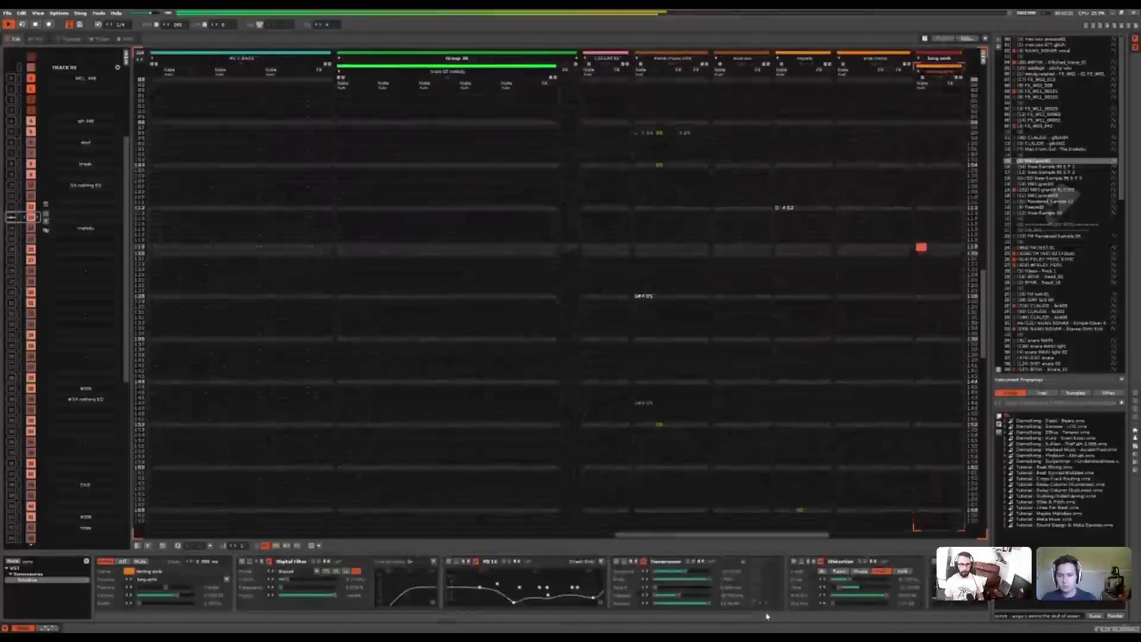
{"action": "key", "text": "Tab"}
{"action": "key", "text": "Tab"}
{"action": "key", "text": "Tab"}
{"action": "key", "text": "Tab"}
{"action": "key", "text": "Tab"}
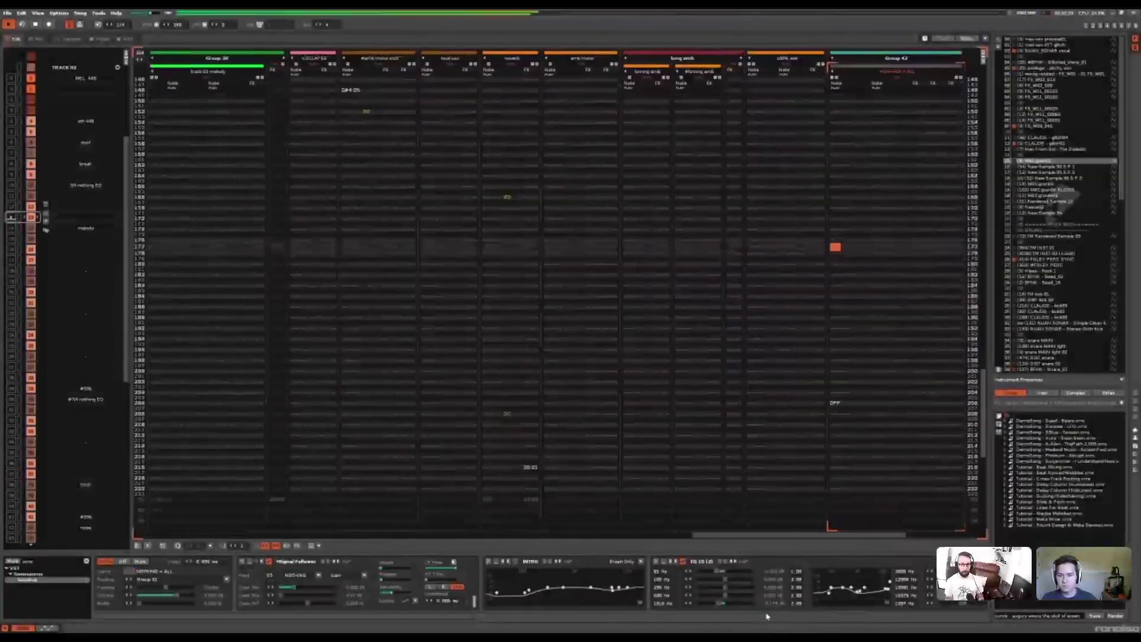
{"action": "key", "text": "Tab"}
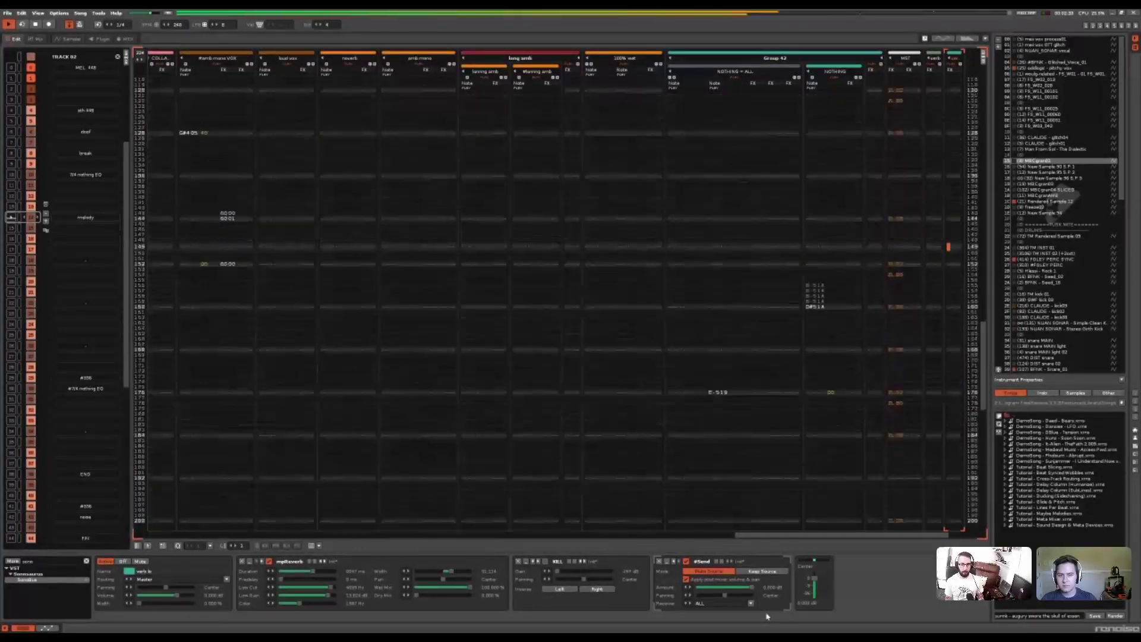
{"action": "key", "text": "Tab"}
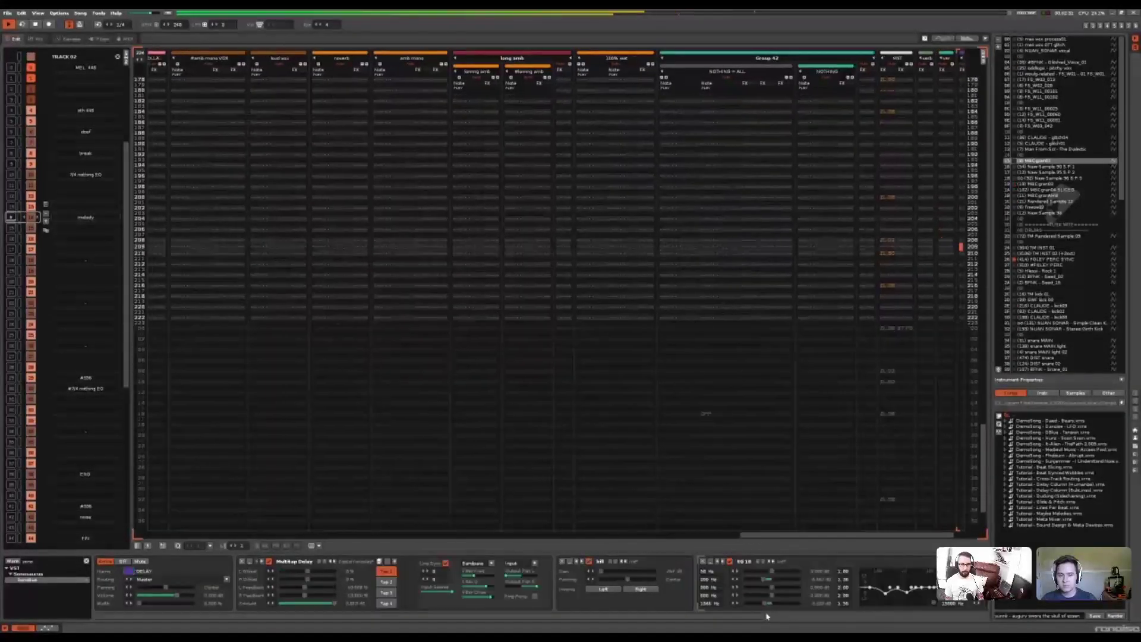
{"action": "key", "text": "Tab"}
{"action": "key", "text": "Tab"}
{"action": "key", "text": "Tab"}
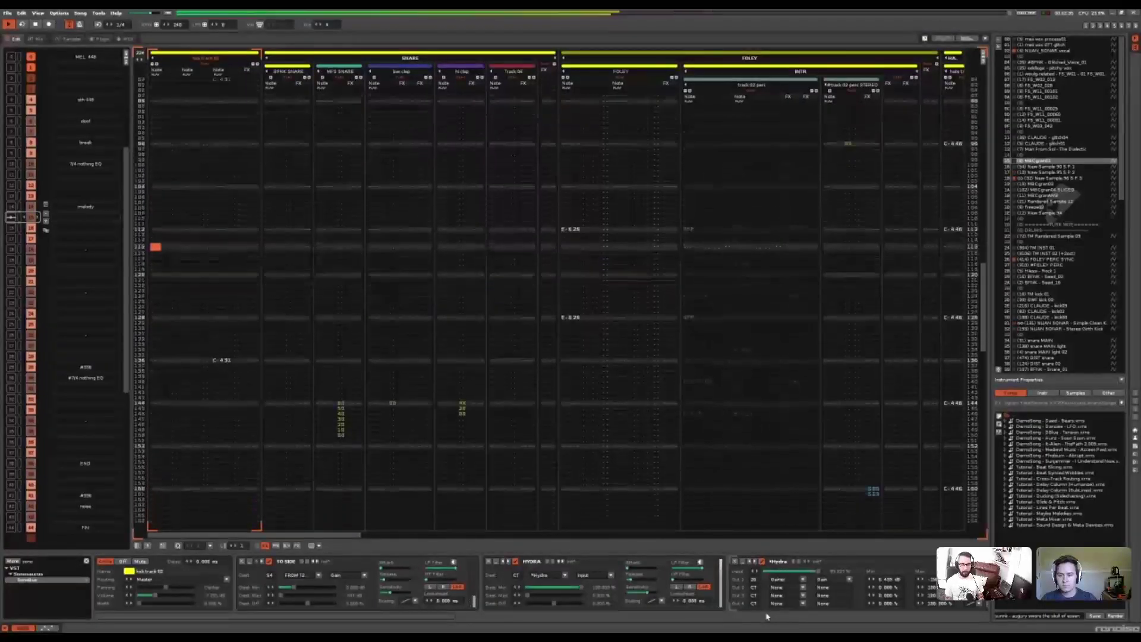
Survey the mixer's channel strips and effects chains through to the master and send tracks, and return to the pattern editor
{"action": "key", "text": "F3"}
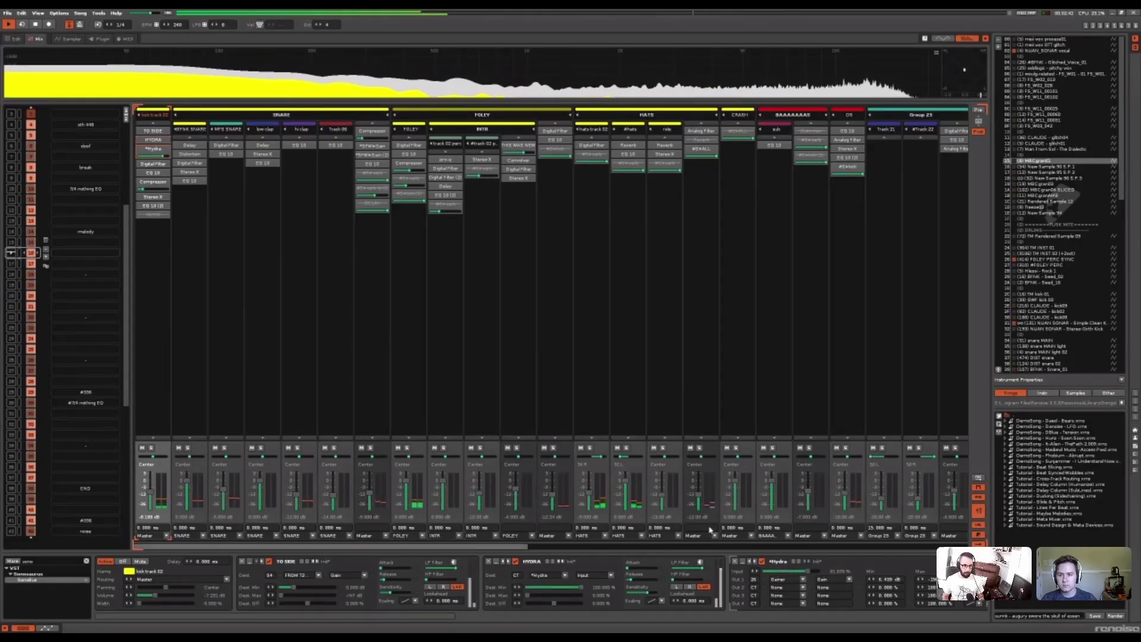
{"action": "left_click_drag", "start_coordinate": [525, 544], "coordinate": [959, 544]}
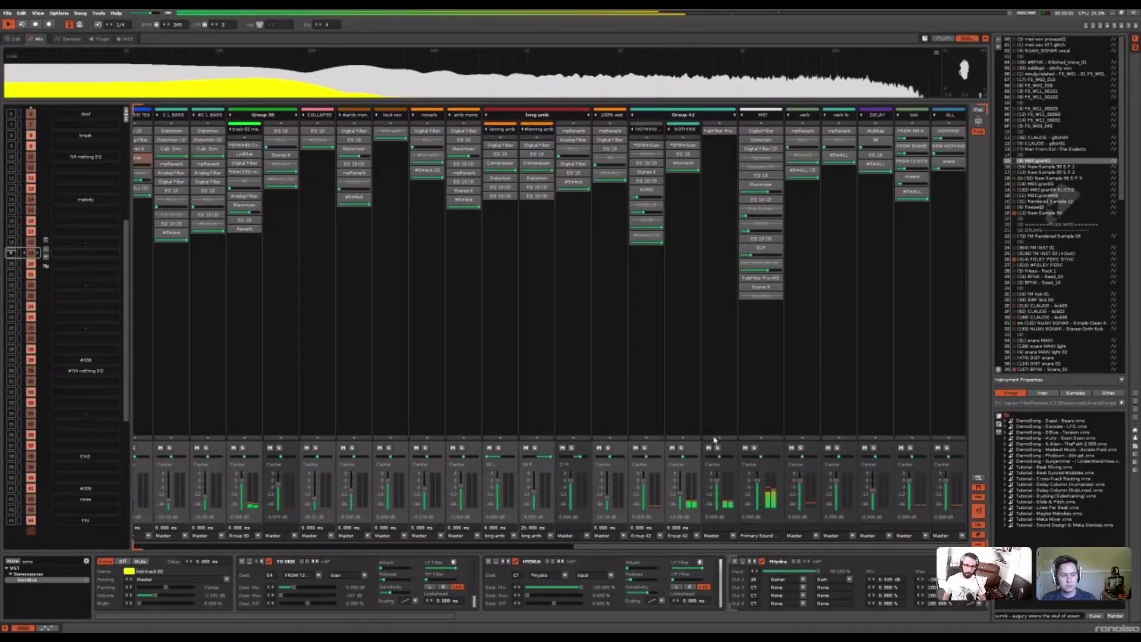
{"action": "key", "text": "F2"}
Follow the rest of the song in the pattern editor, examining notes and effect commands from the drums to the Group 42 tracks
{"action": "left_click_drag", "start_coordinate": [288, 537], "coordinate": [755, 522]}
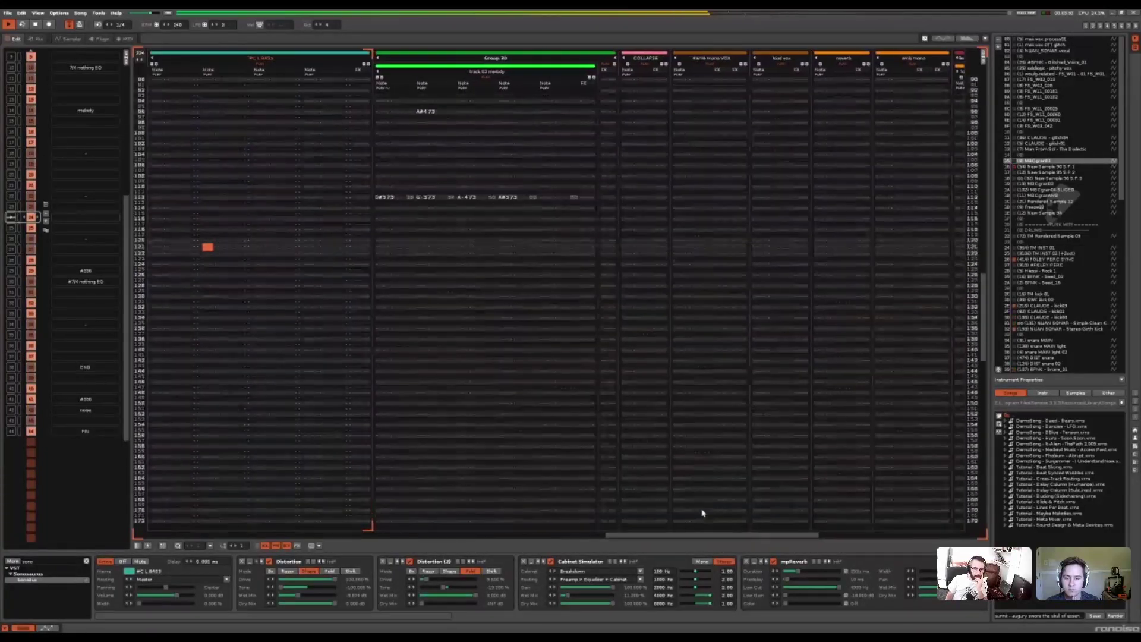
{"action": "left_click_drag", "start_coordinate": [621, 538], "coordinate": [674, 538]}
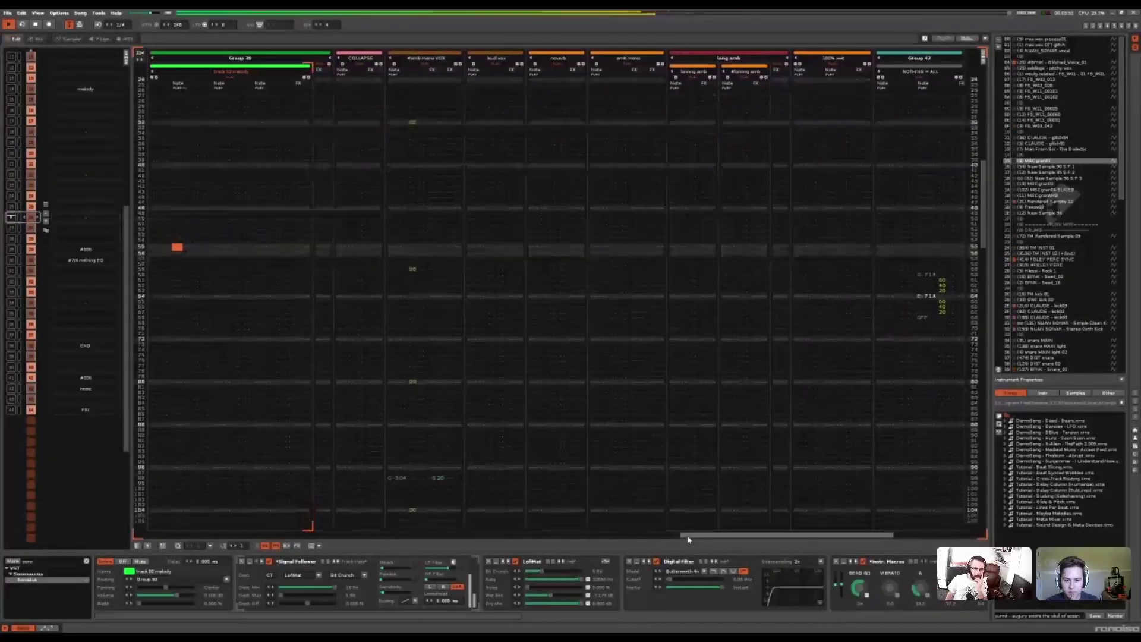
{"action": "left_click_drag", "start_coordinate": [715, 538], "coordinate": [720, 538]}
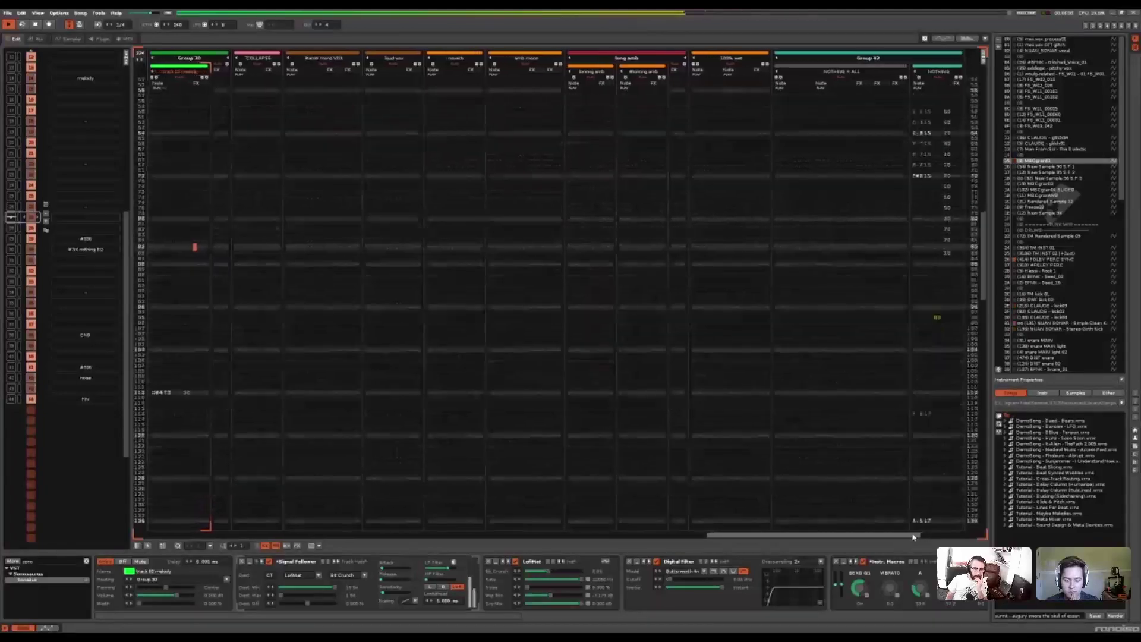
{"action": "left_click_drag", "start_coordinate": [857, 544], "coordinate": [374, 550]}
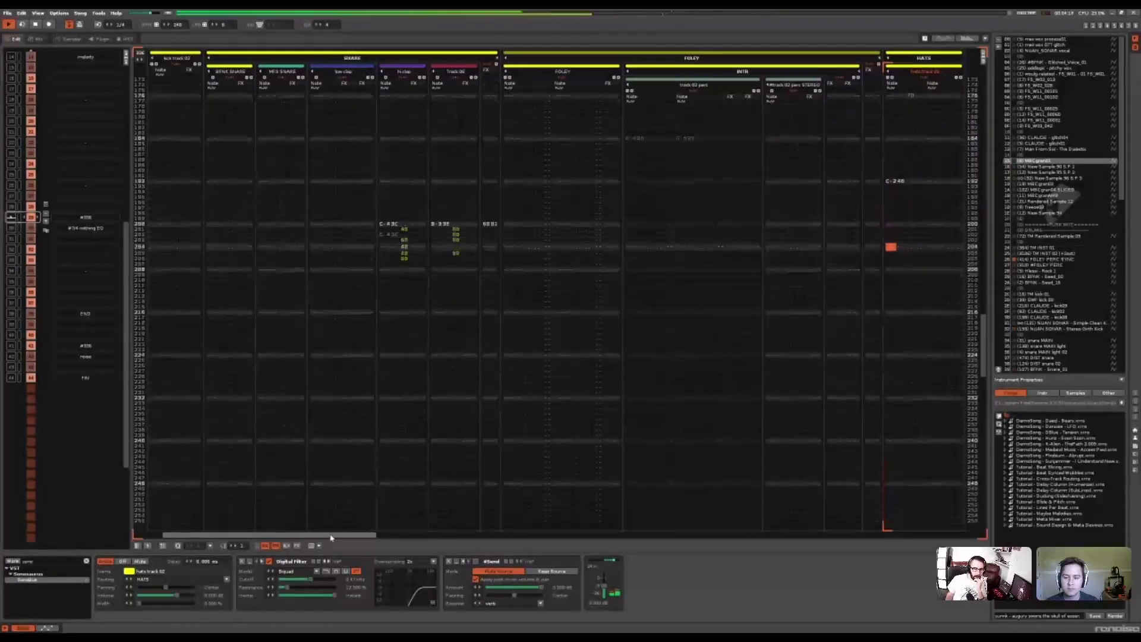
{"action": "left_click_drag", "start_coordinate": [339, 539], "coordinate": [925, 542]}
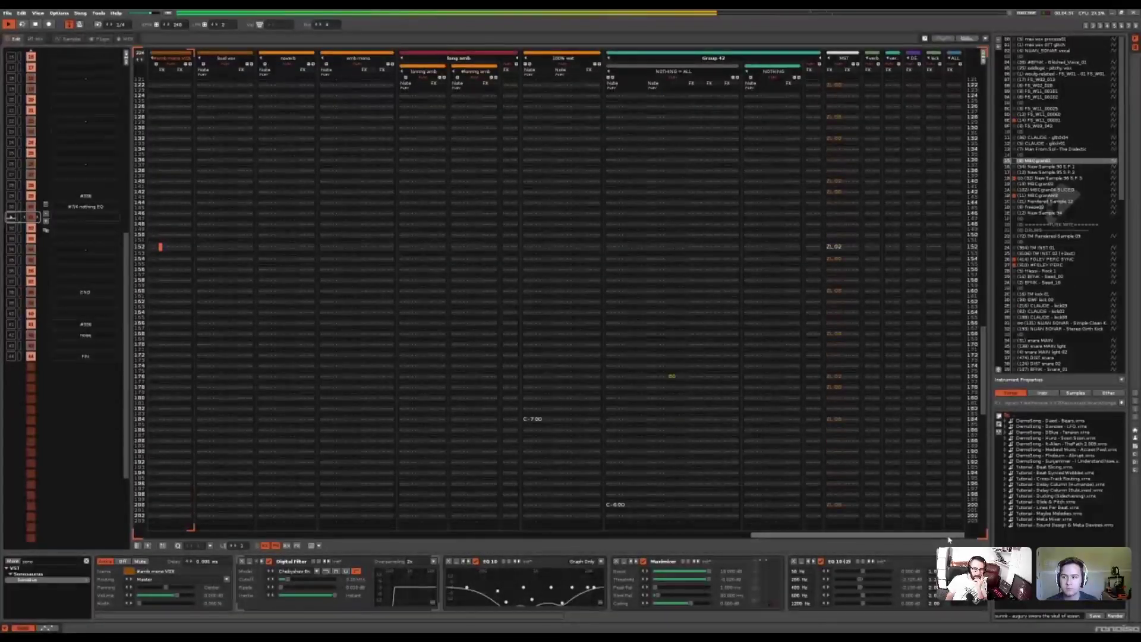
{"action": "left_click_drag", "start_coordinate": [946, 536], "coordinate": [890, 537]}
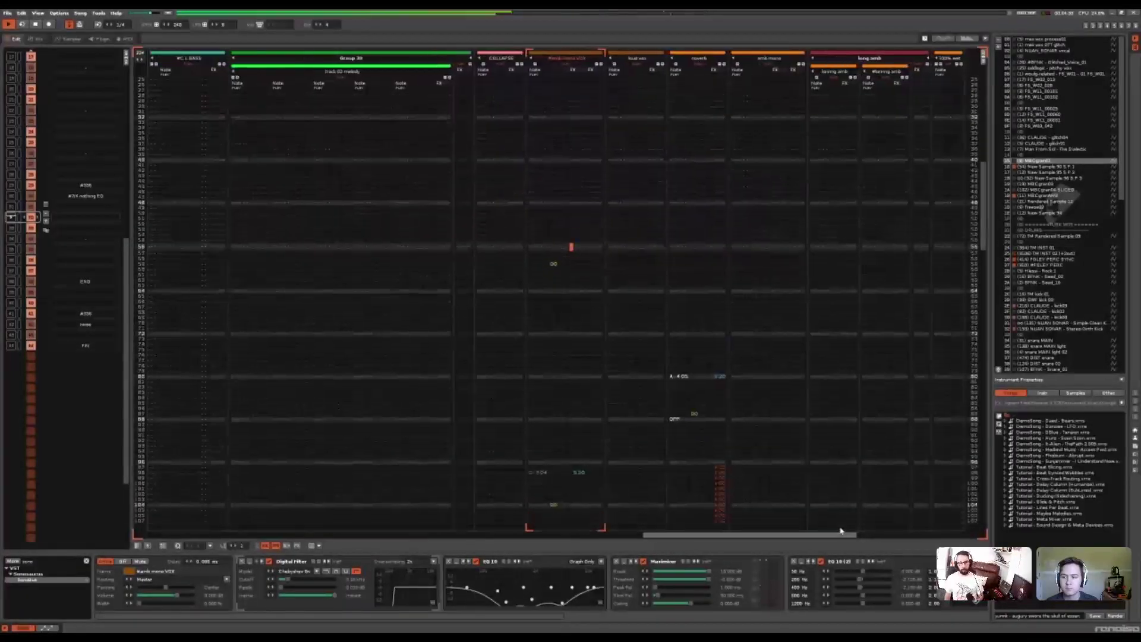
{"action": "left_click_drag", "start_coordinate": [833, 531], "coordinate": [331, 520]}
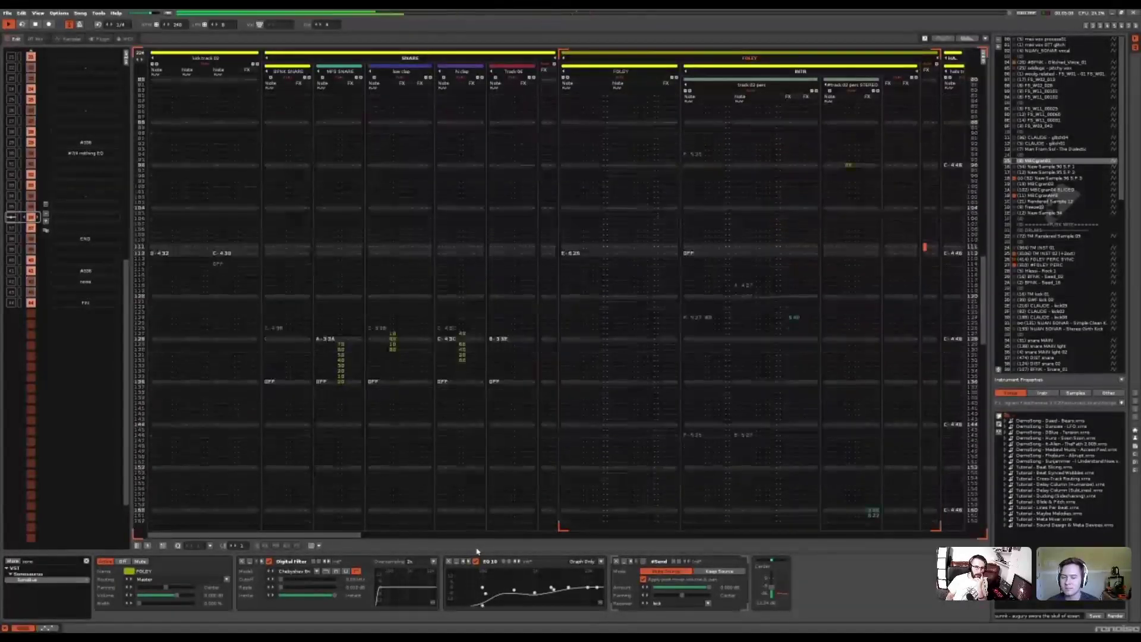
{"action": "scroll", "coordinate": [369, 538], "scroll_direction": "right", "scroll_amount": 3}
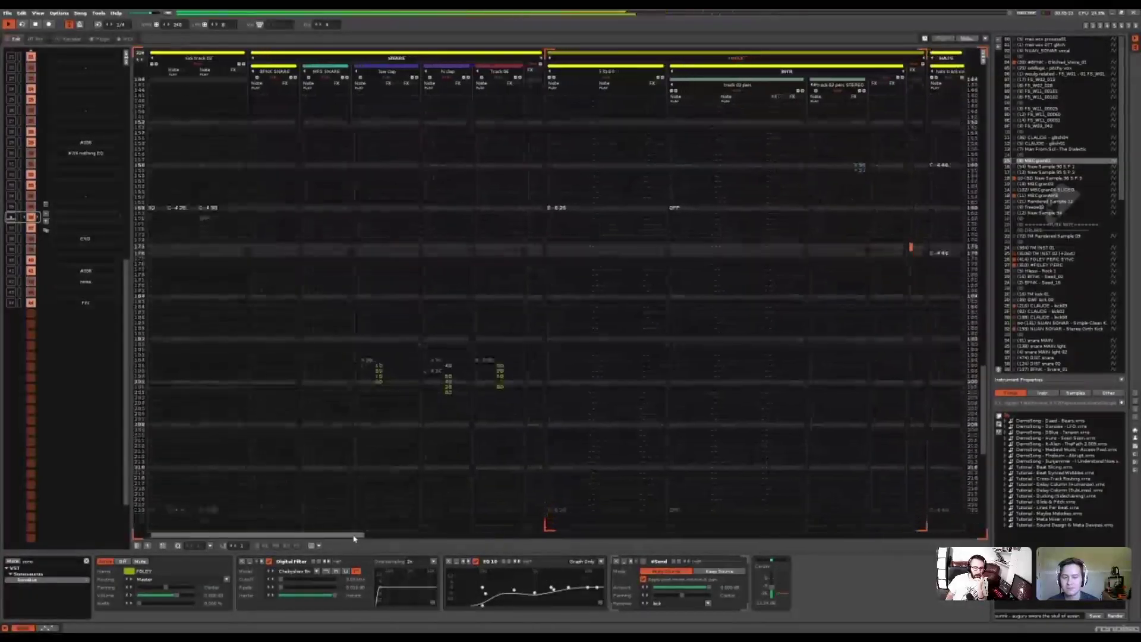
{"action": "left_click_drag", "start_coordinate": [377, 539], "coordinate": [333, 539]}
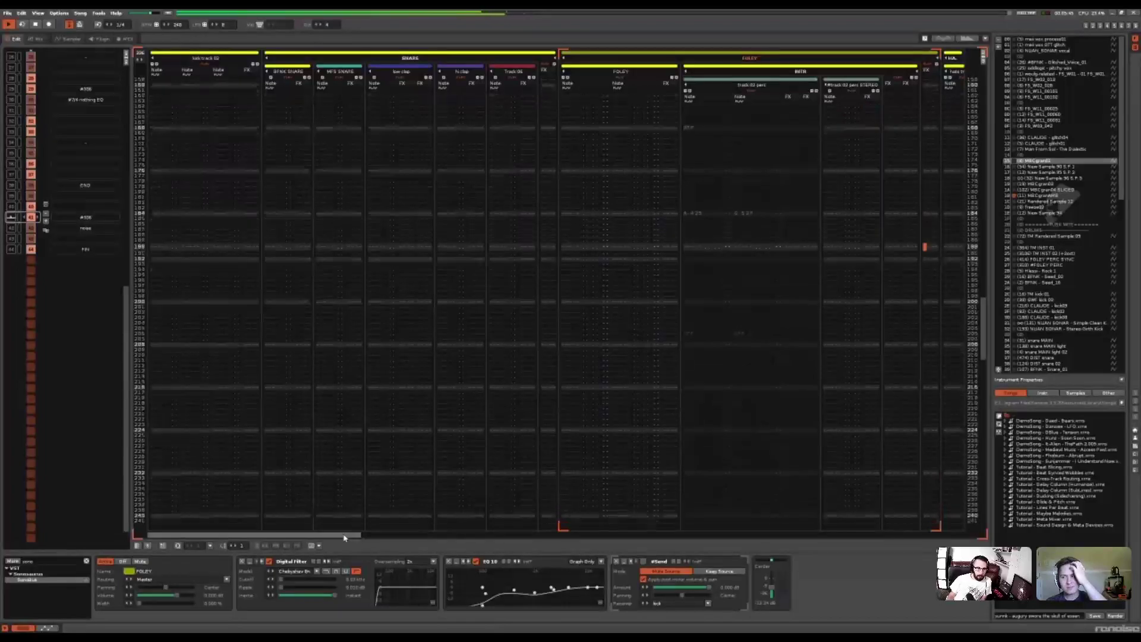
{"action": "left_click_drag", "start_coordinate": [345, 538], "coordinate": [780, 522]}
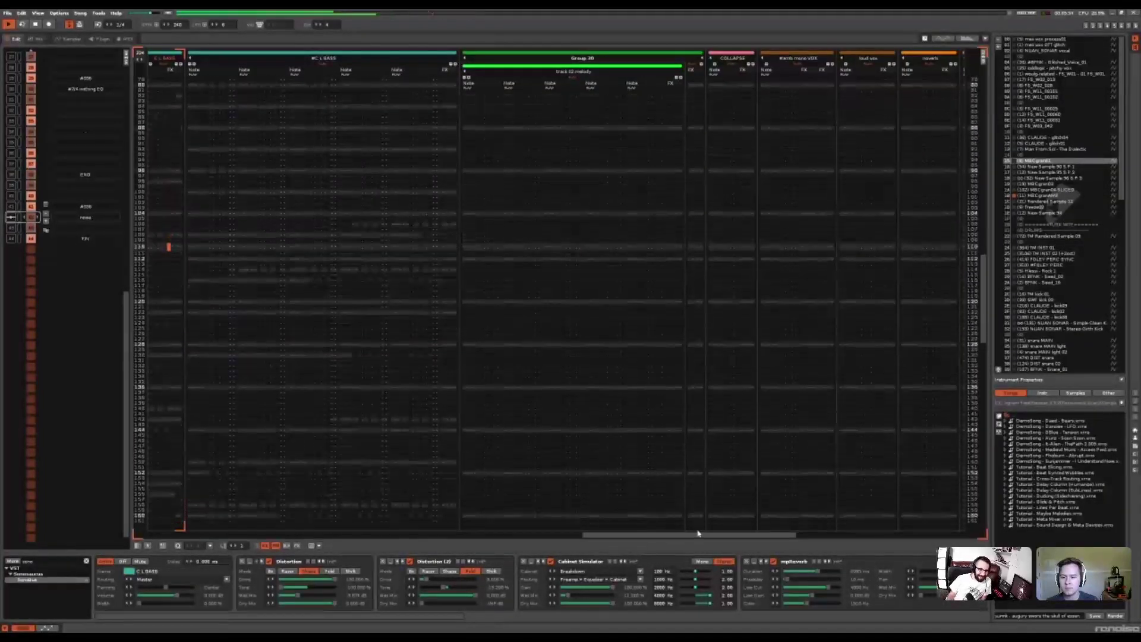
{"action": "left_click_drag", "start_coordinate": [683, 536], "coordinate": [526, 537]}
Select the GRAN AMBV track and inspect the final pattern from the drum and foley tracks through to the send tracks
{"action": "left_click", "coordinate": [674, 401]}
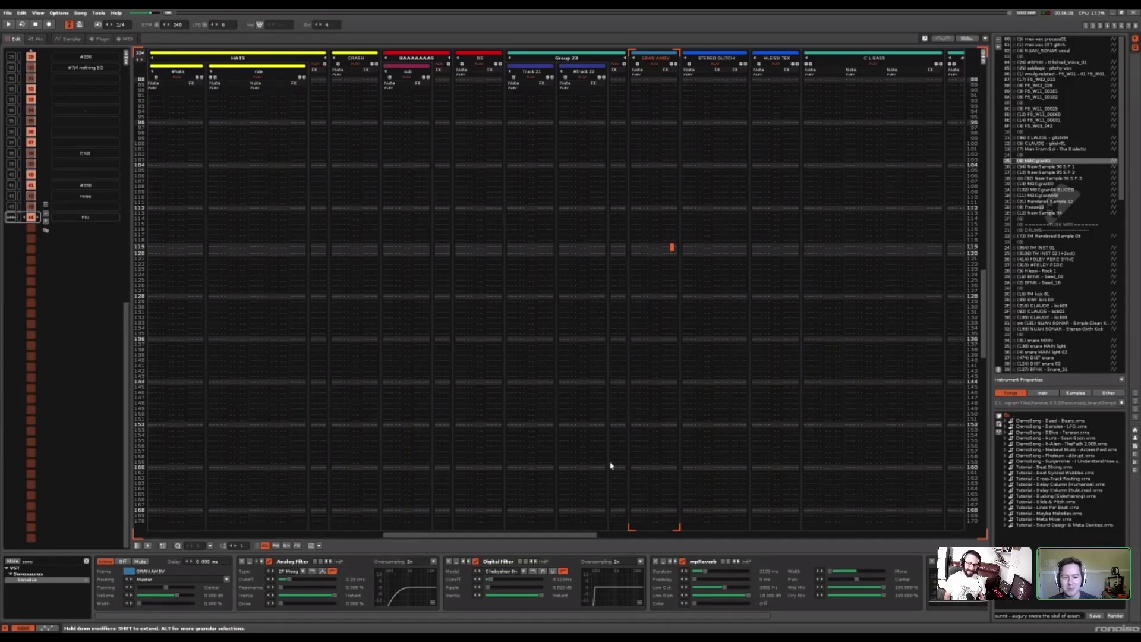
{"action": "left_click_drag", "start_coordinate": [571, 535], "coordinate": [363, 542]}
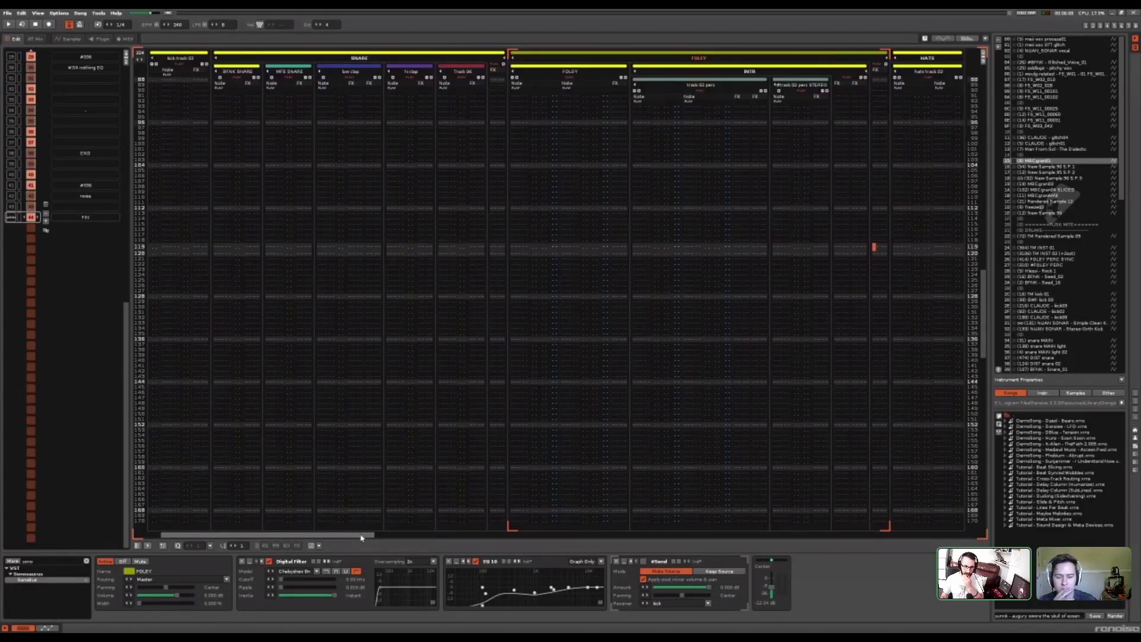
{"action": "left_click_drag", "start_coordinate": [361, 538], "coordinate": [945, 538]}
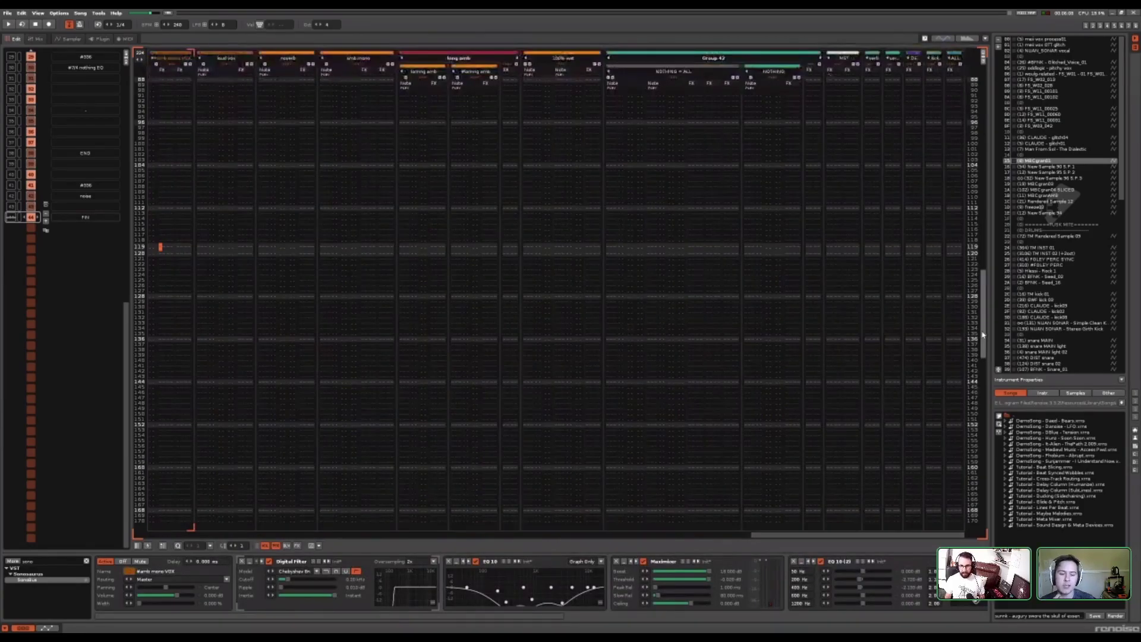
Select the second SNARE group track at the pattern's start and examine the snare and foley data in earlier patterns
{"action": "left_click_drag", "start_coordinate": [985, 335], "coordinate": [975, 118]}
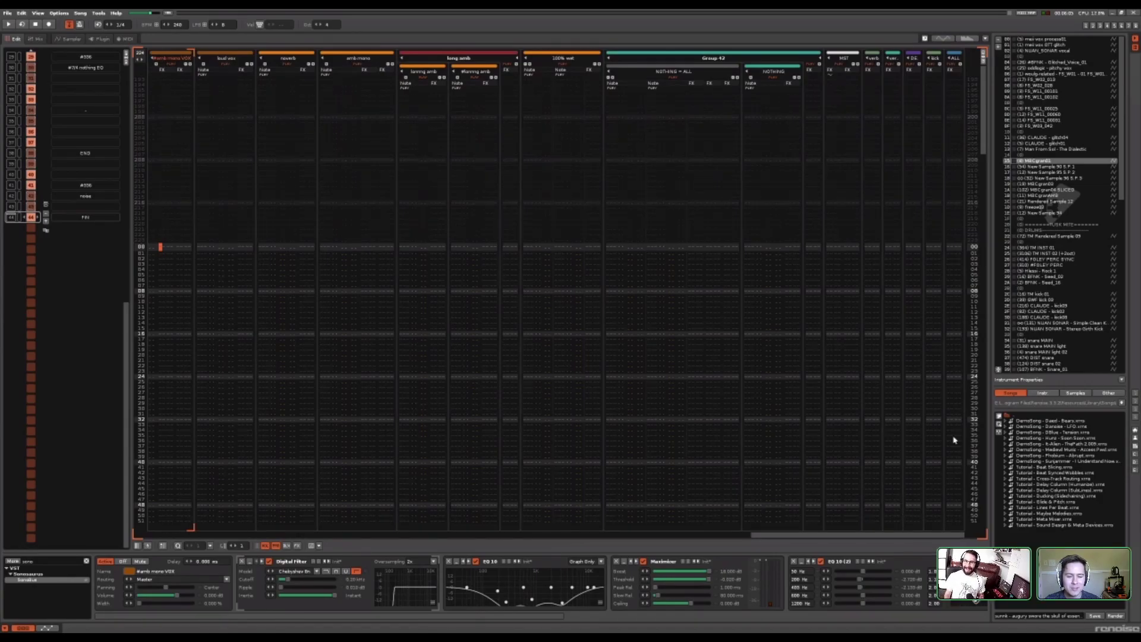
{"action": "left_click_drag", "start_coordinate": [945, 539], "coordinate": [307, 529]}
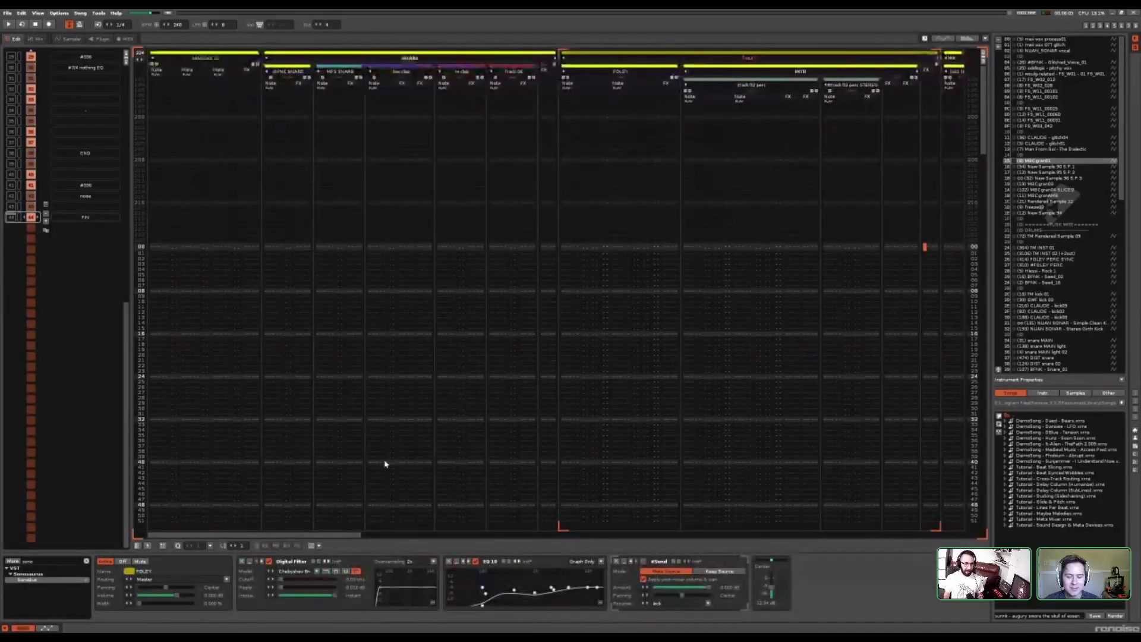
{"action": "left_click", "coordinate": [322, 247]}
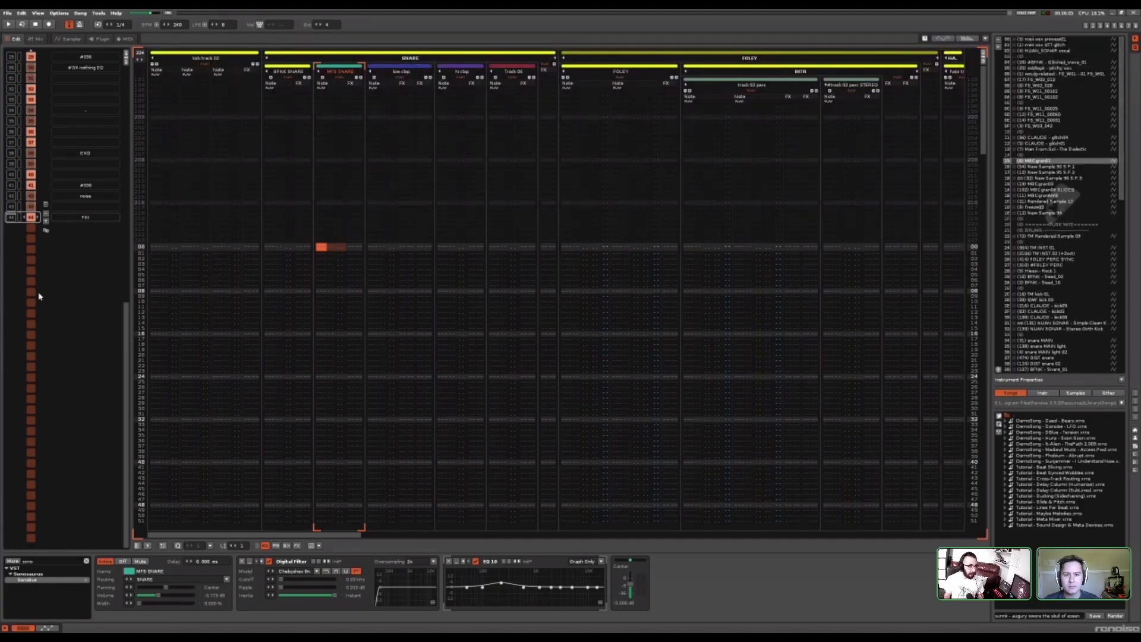
{"action": "scroll", "coordinate": [37, 296], "scroll_direction": "up", "scroll_amount": 10}
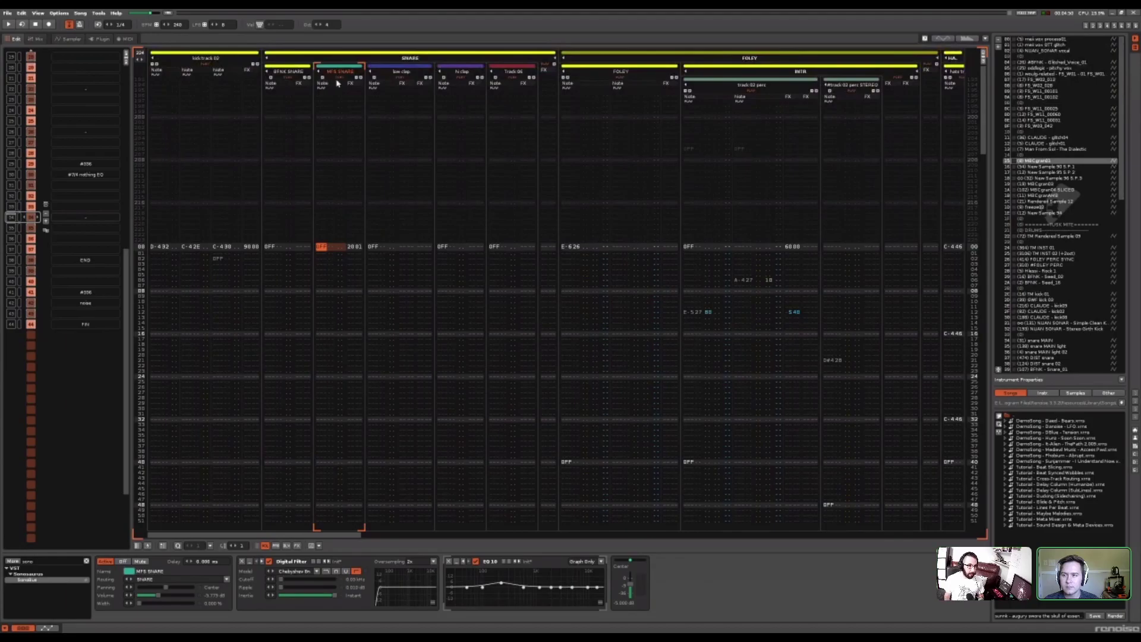
{"action": "scroll", "coordinate": [300, 263], "scroll_direction": "down", "scroll_amount": 15}
{"action": "scroll", "coordinate": [340, 321], "scroll_direction": "down", "scroll_amount": 12}
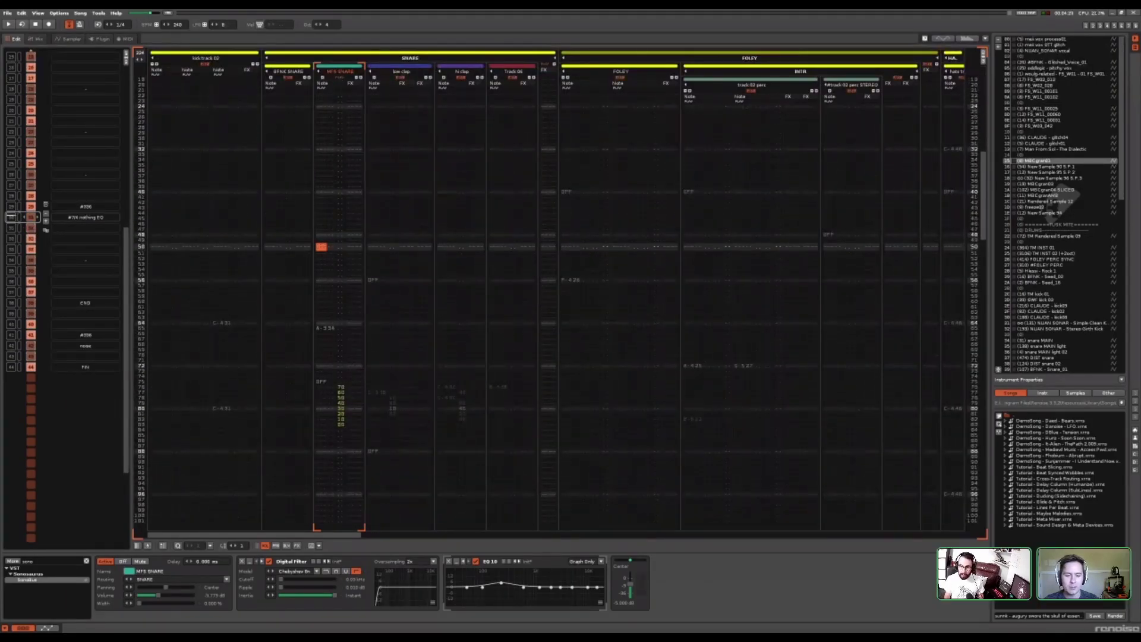
Review the instrument list from the drum samples through the riser, vocal and synth entries, selecting the Man From Sol instrument among the snares
{"action": "scroll", "coordinate": [1122, 237], "scroll_direction": "down", "scroll_amount": 9}
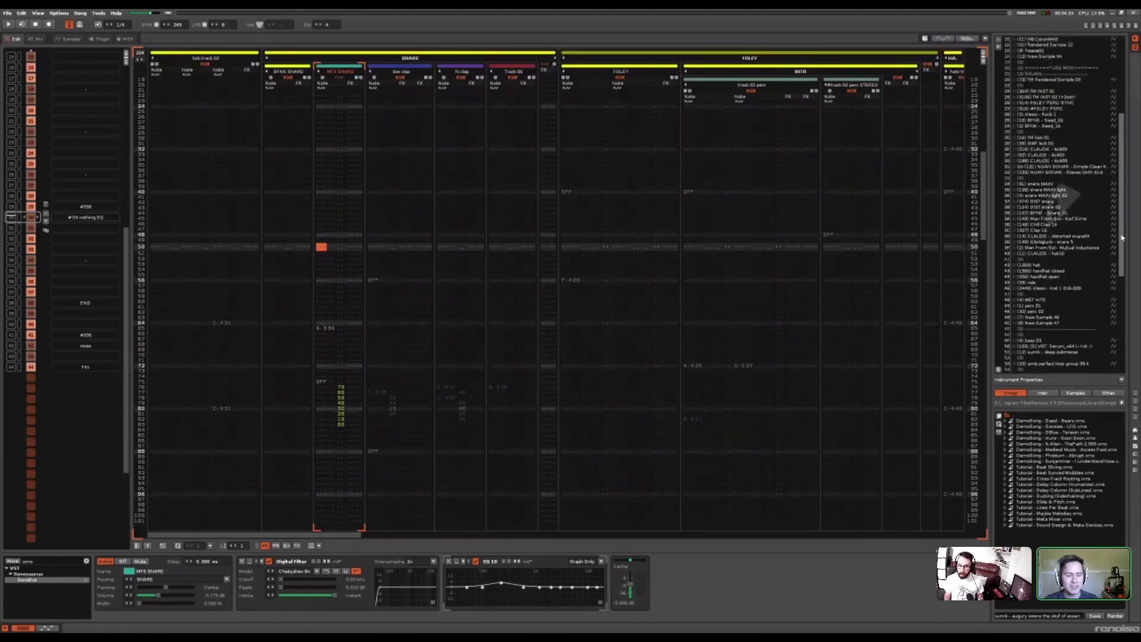
{"action": "scroll", "coordinate": [1060, 215], "scroll_direction": "up", "scroll_amount": 1}
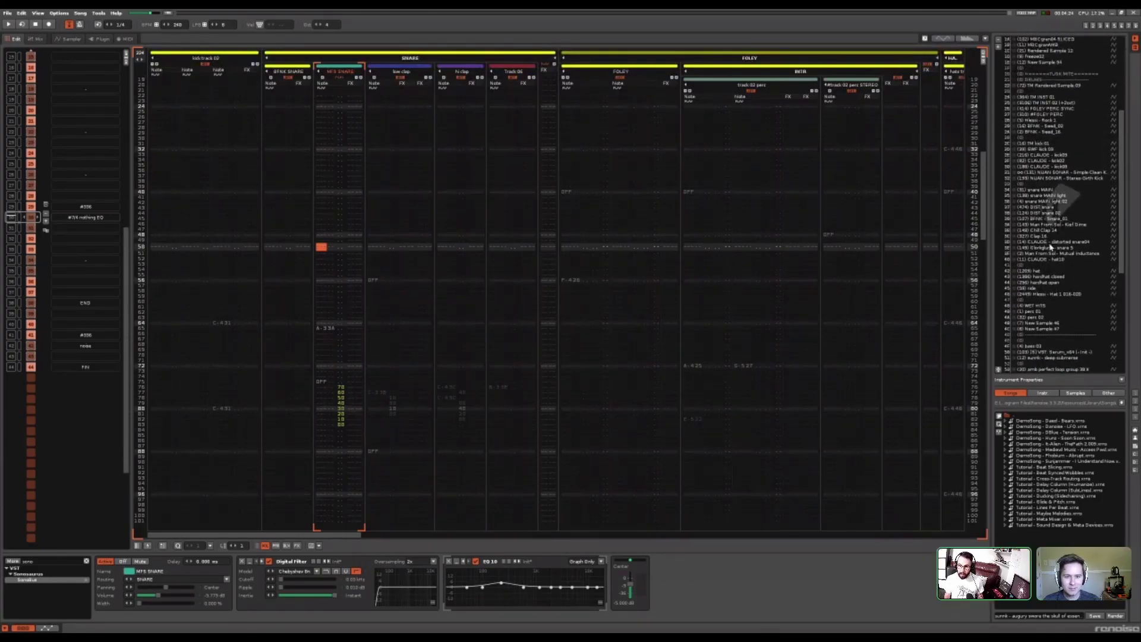
{"action": "left_click", "coordinate": [1057, 226]}
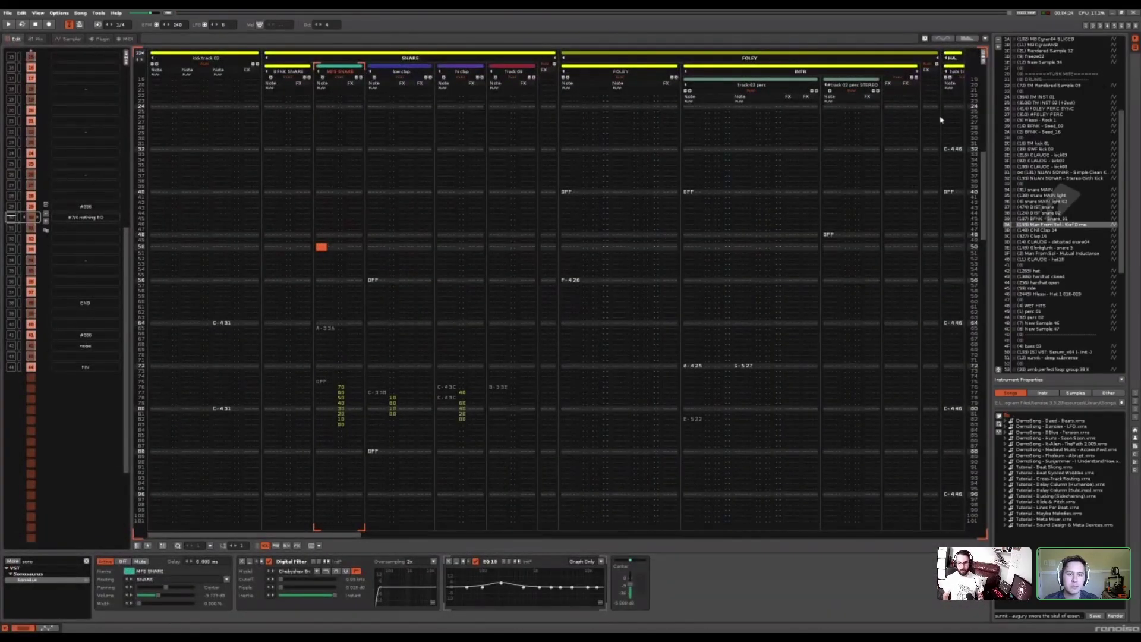
{"action": "left_click_drag", "start_coordinate": [1123, 225], "coordinate": [1126, 121]}
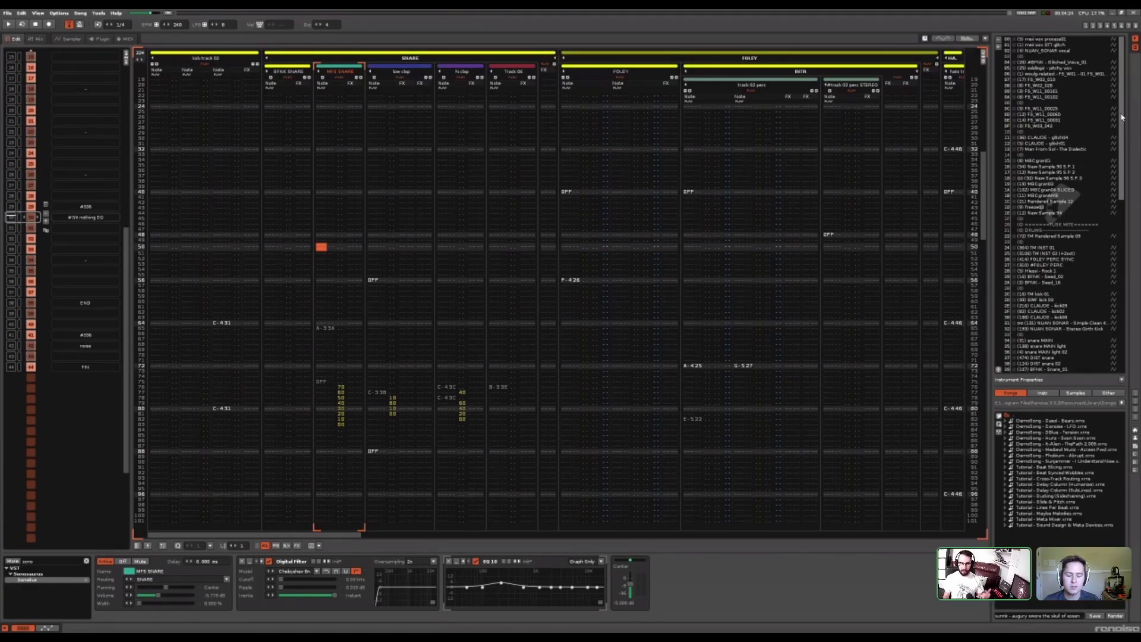
{"action": "left_click_drag", "start_coordinate": [1123, 118], "coordinate": [1124, 210]}
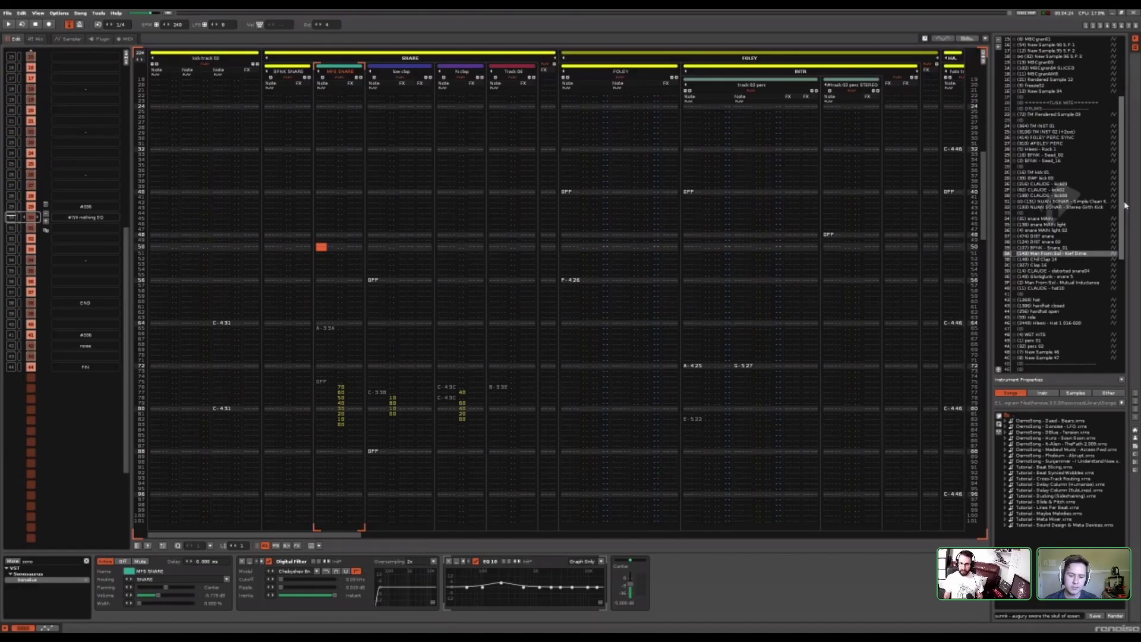
{"action": "scroll", "coordinate": [1079, 275], "scroll_direction": "down", "scroll_amount": 10}
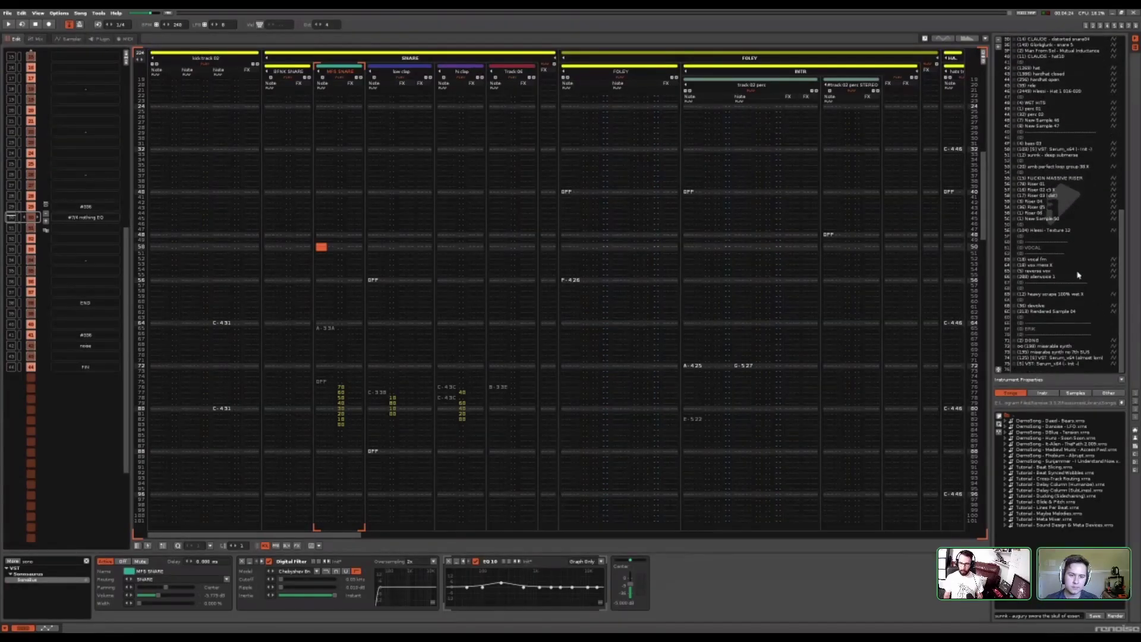
{"action": "scroll", "coordinate": [1119, 286], "scroll_direction": "up", "scroll_amount": 5}
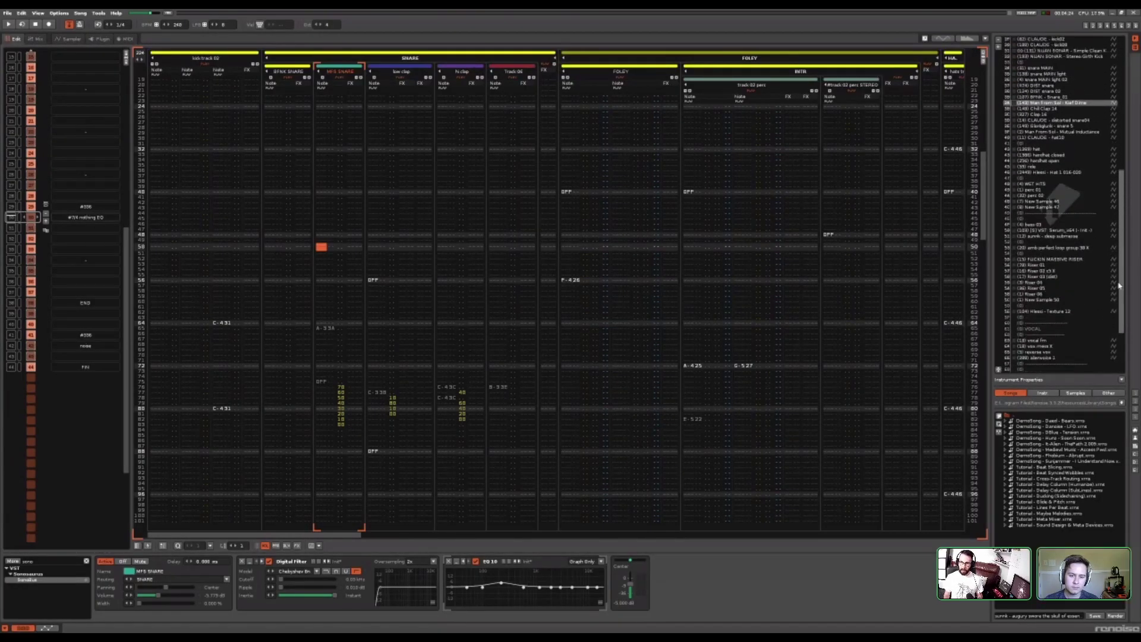
{"action": "scroll", "coordinate": [1120, 286], "scroll_direction": "up", "scroll_amount": 15}
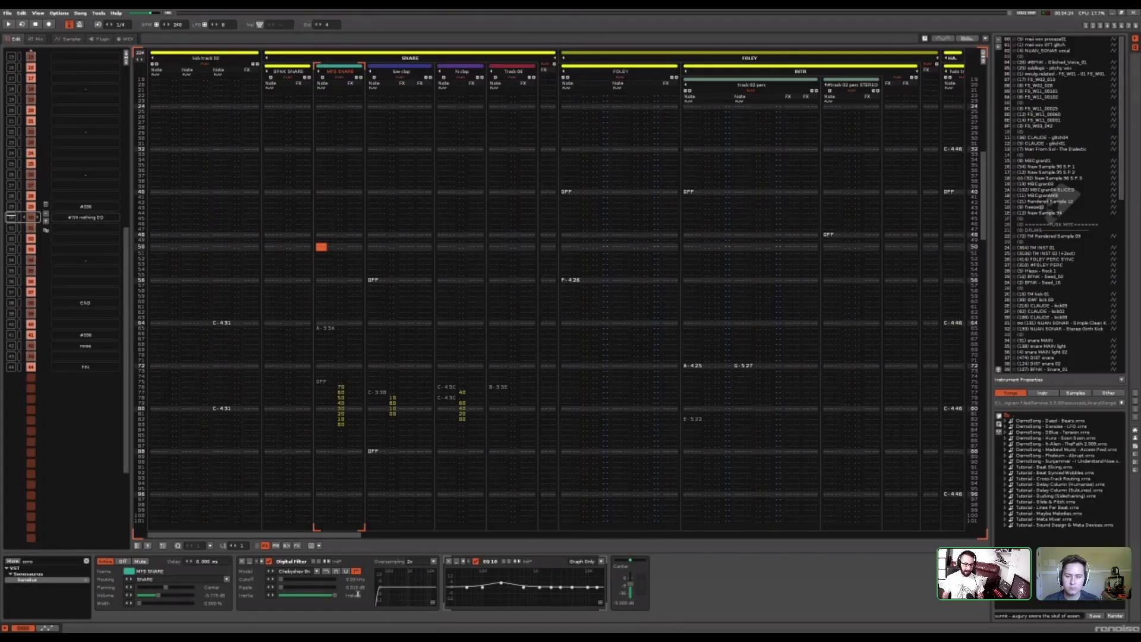
Compare the pattern's ambience and Group 42 tracks with its drum tracks, selecting the last track inside the SNARE group
{"action": "left_click_drag", "start_coordinate": [357, 535], "coordinate": [966, 539]}
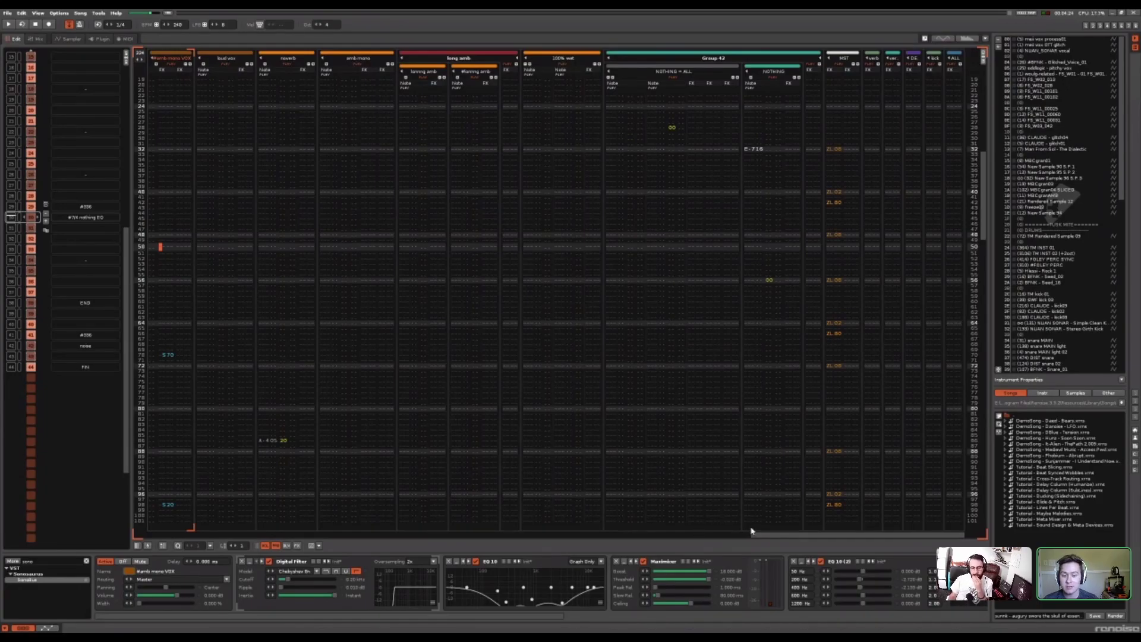
{"action": "left_click_drag", "start_coordinate": [922, 538], "coordinate": [349, 535]}
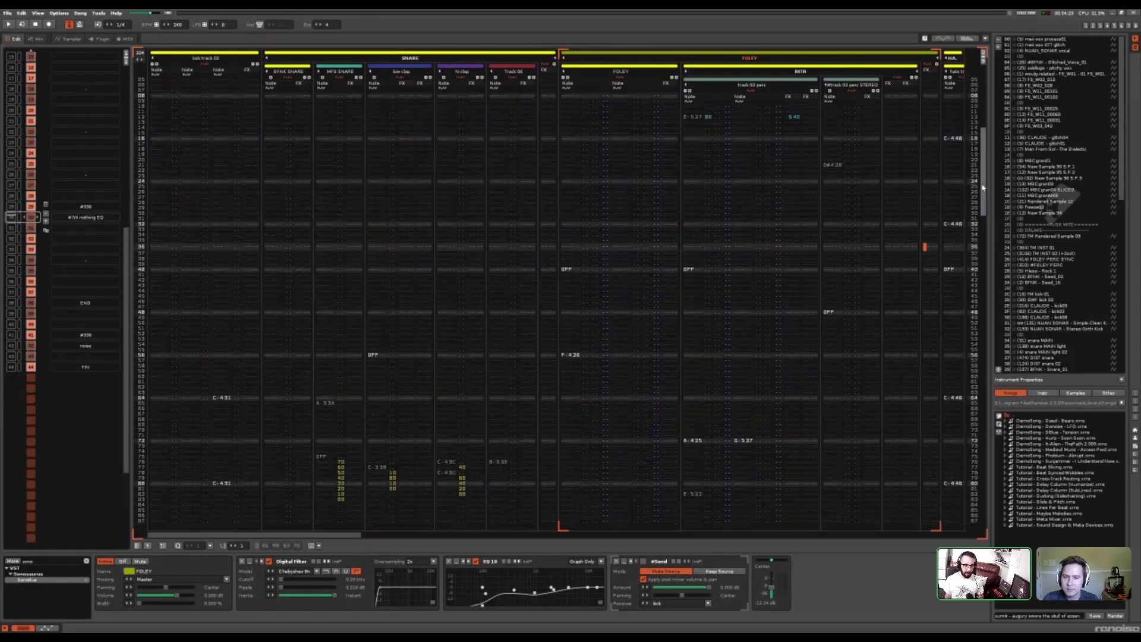
{"action": "left_click", "coordinate": [508, 423]}
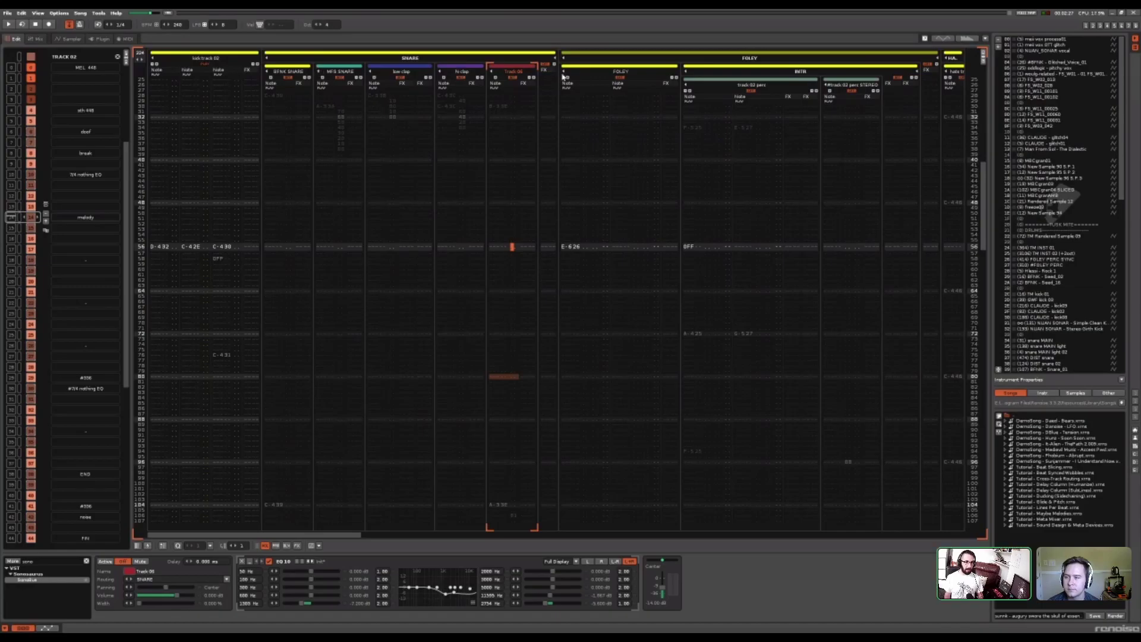
Unmute the SNARE group and the kick track in the melody pattern
{"action": "left_click", "coordinate": [546, 65]}
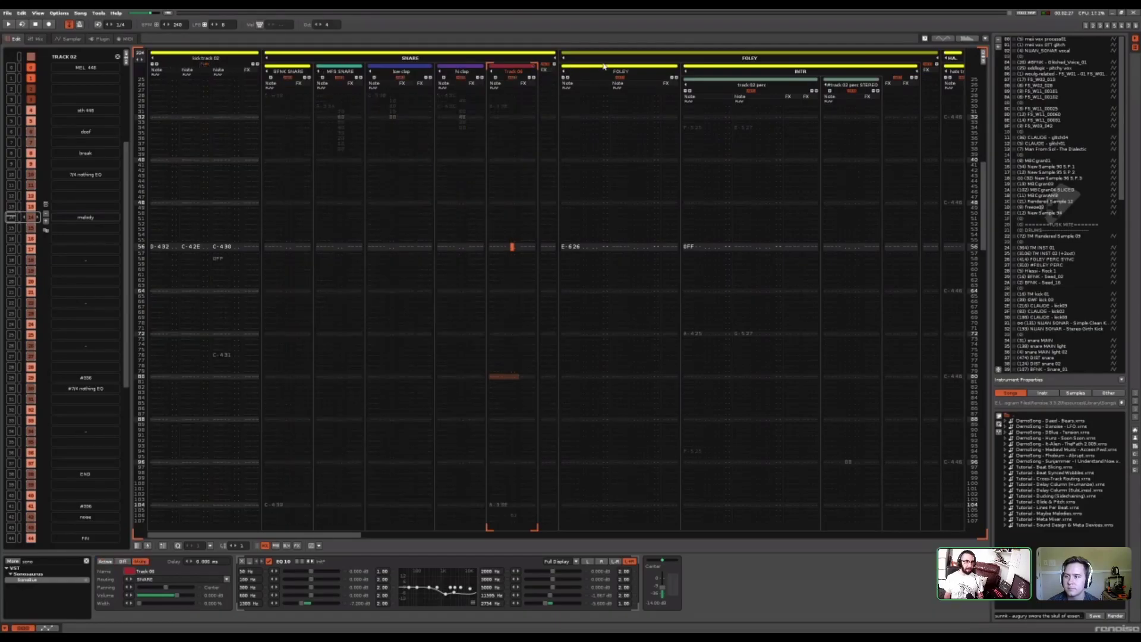
{"action": "left_click", "coordinate": [549, 67]}
{"action": "left_click", "coordinate": [205, 65]}
Unmute the stereo percussion track, its percussion subgroup and the FOLEY track within the FOLEY group
{"action": "left_click_drag", "start_coordinate": [302, 536], "coordinate": [382, 537]}
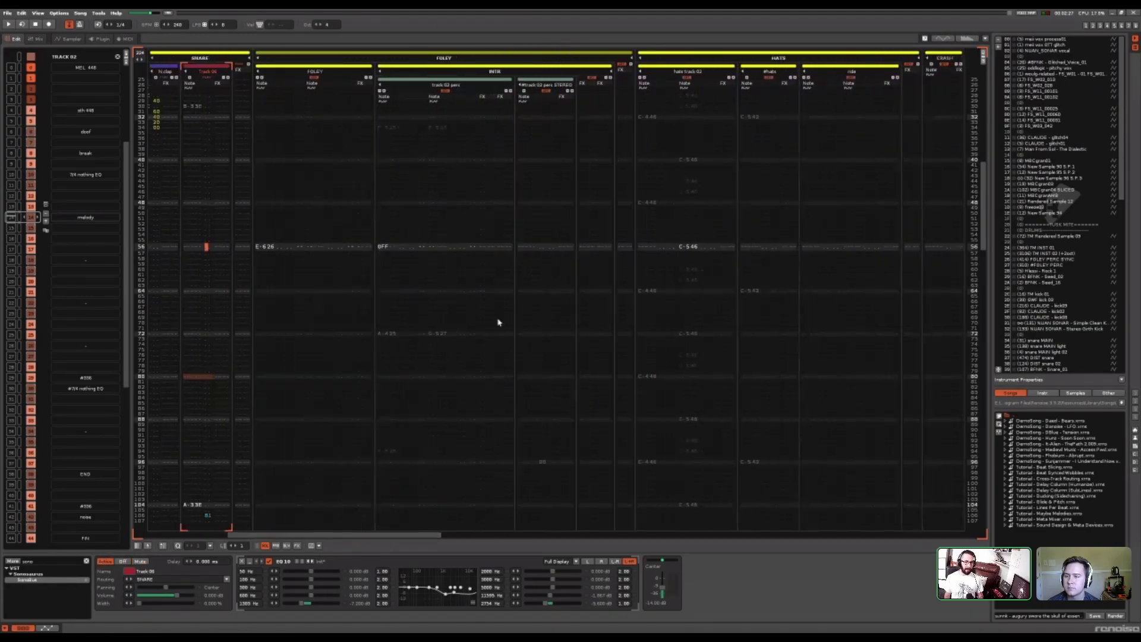
{"action": "left_click", "coordinate": [542, 92]}
{"action": "left_click", "coordinate": [591, 79]}
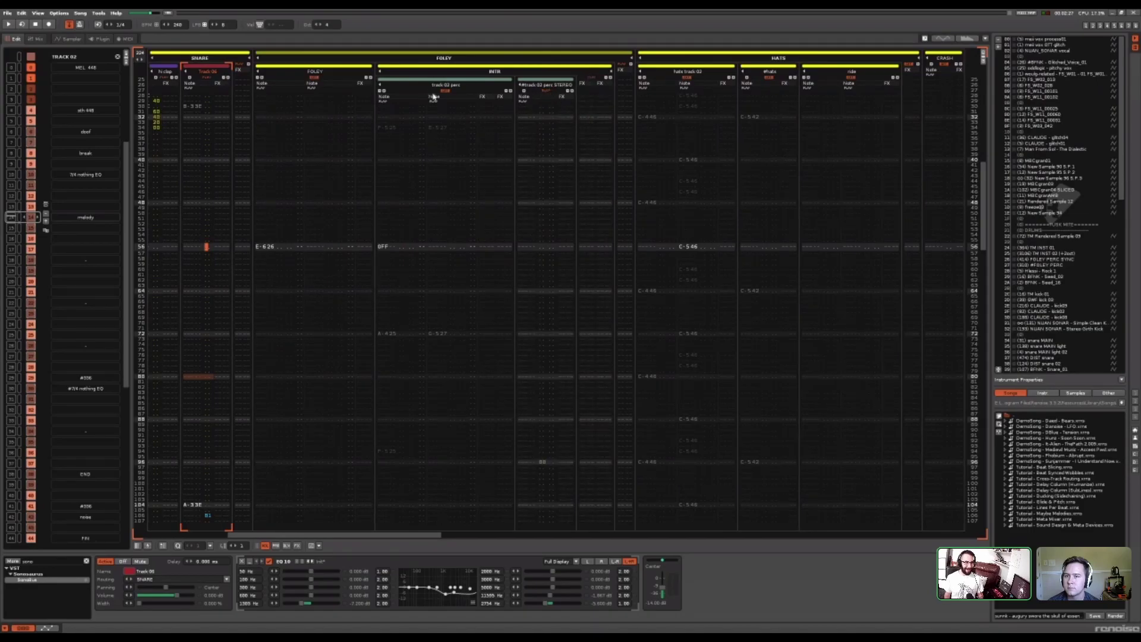
{"action": "left_click", "coordinate": [314, 78]}
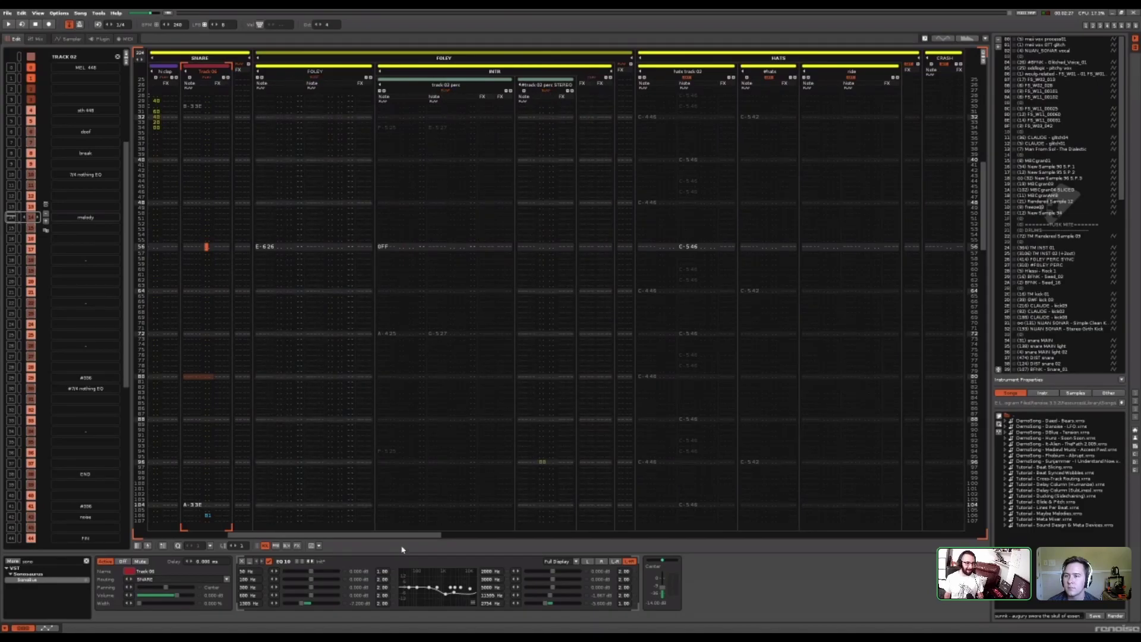
Play a section of the melody pattern with the kick, snare and foley tracks in view, and stop playback
{"action": "left_click_drag", "start_coordinate": [425, 535], "coordinate": [338, 532]}
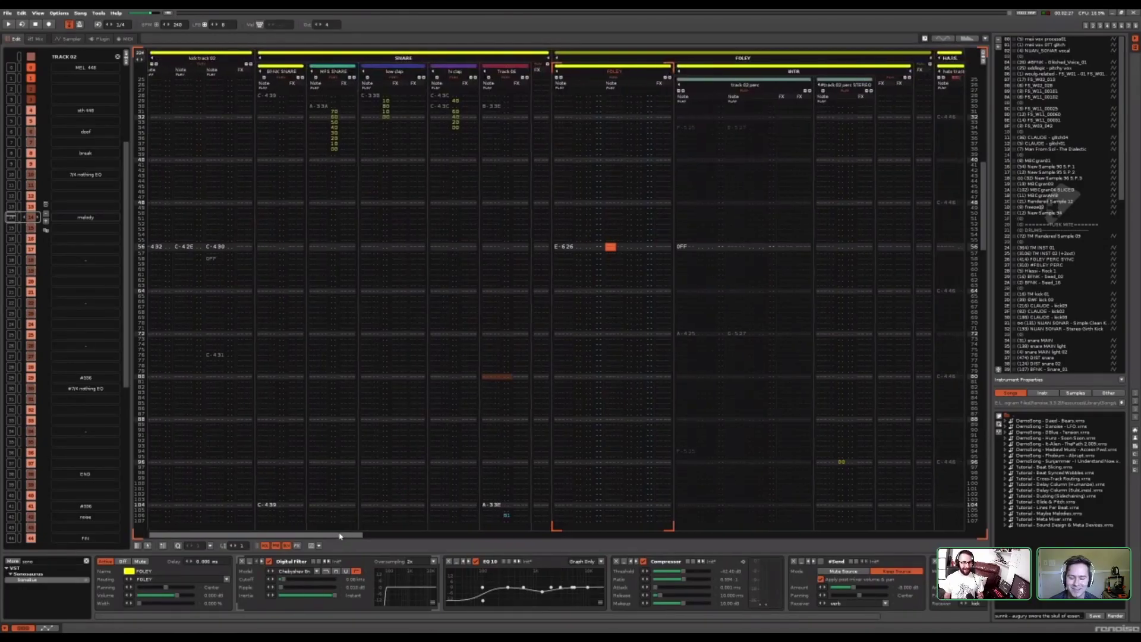
{"action": "mouse_move", "coordinate": [325, 544]}
{"action": "left_mouse_down"}
{"action": "mouse_move", "coordinate": [366, 543]}
{"action": "mouse_move", "coordinate": [325, 544]}
{"action": "left_mouse_up"}
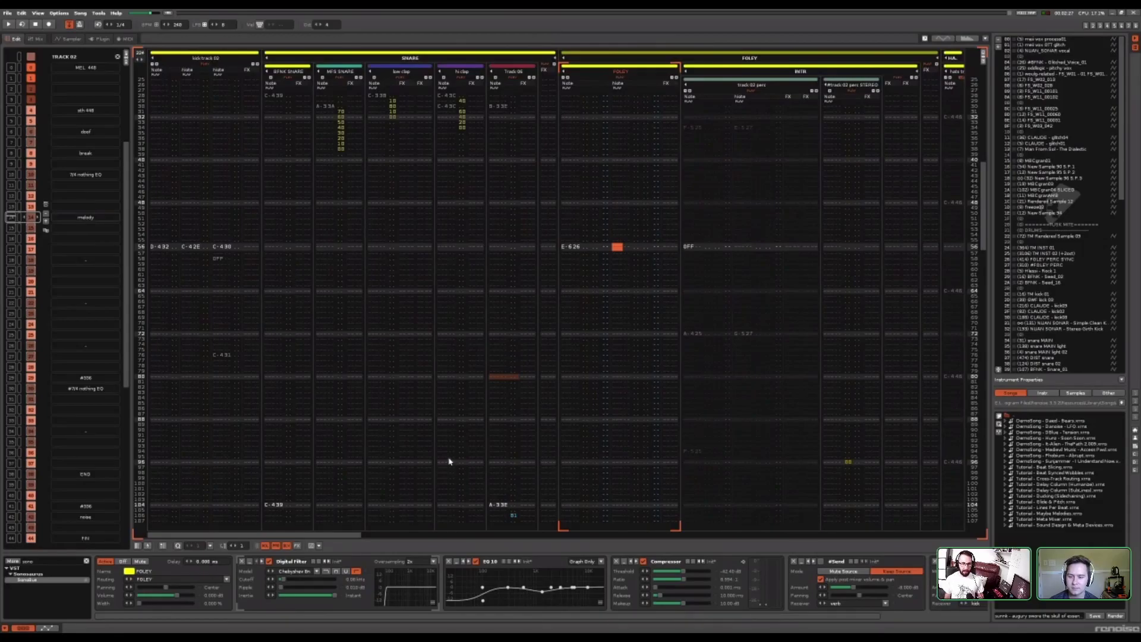
{"action": "key", "text": "space"}
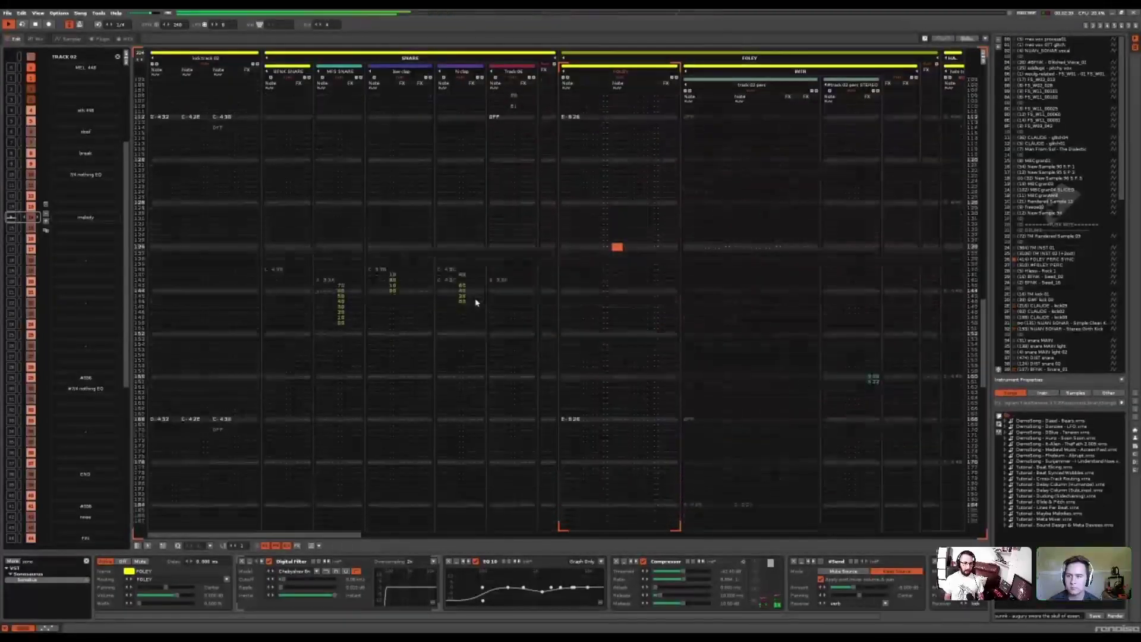
{"action": "key", "text": "space"}
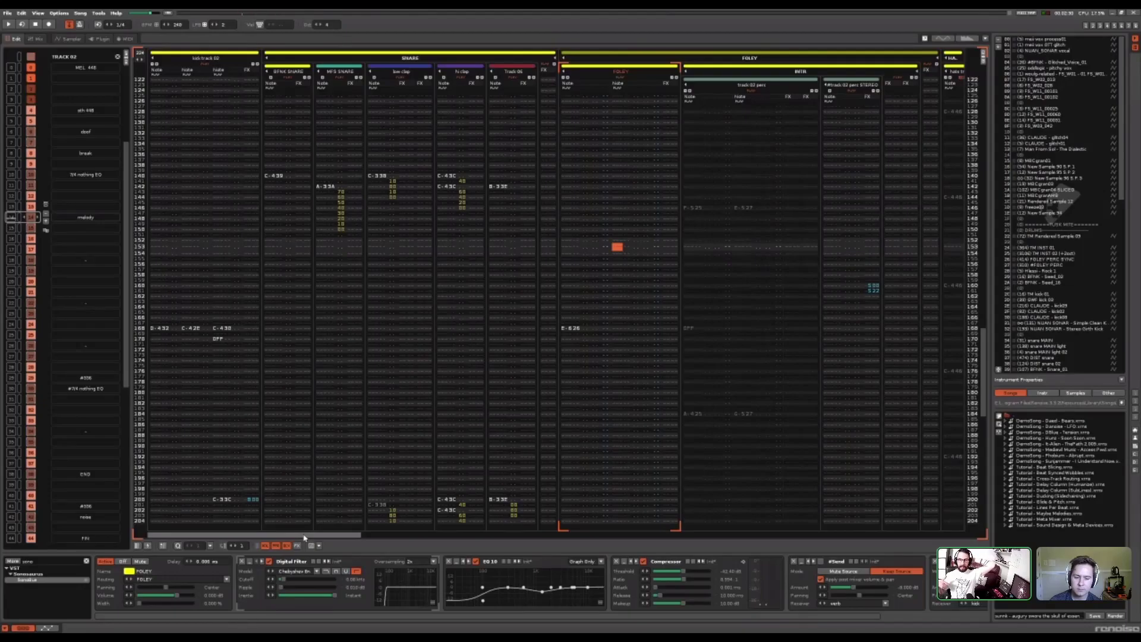
Inspect the melody pattern's notes and effect commands from the percussion and HATS tracks through to Group 42 and the send tracks
{"action": "left_click_drag", "start_coordinate": [304, 536], "coordinate": [484, 539]}
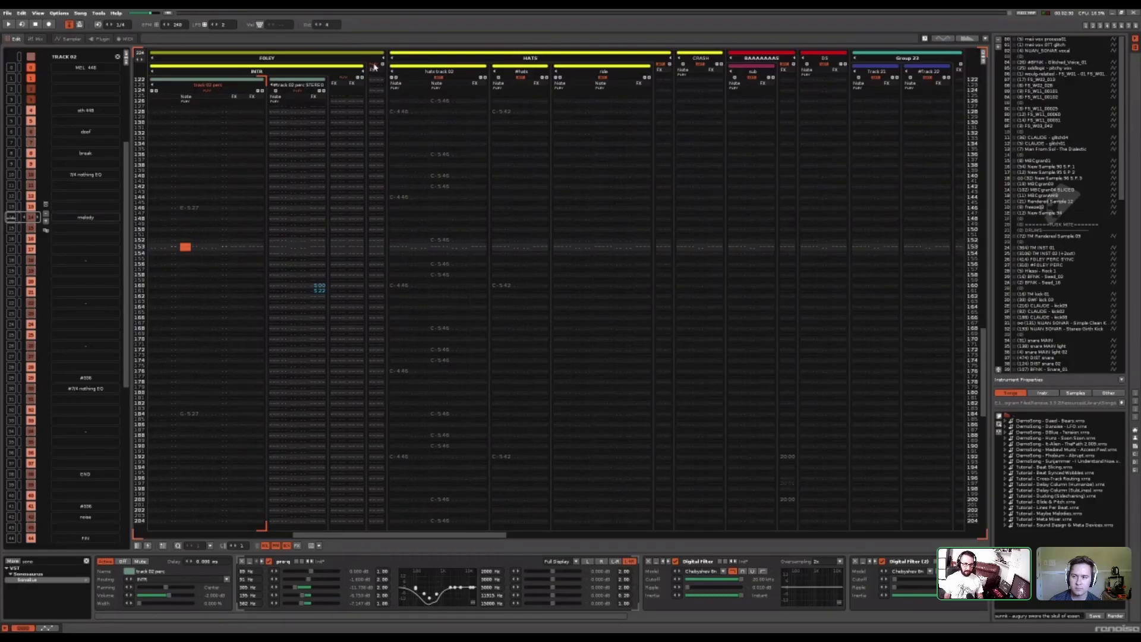
{"action": "left_click_drag", "start_coordinate": [489, 537], "coordinate": [542, 540]}
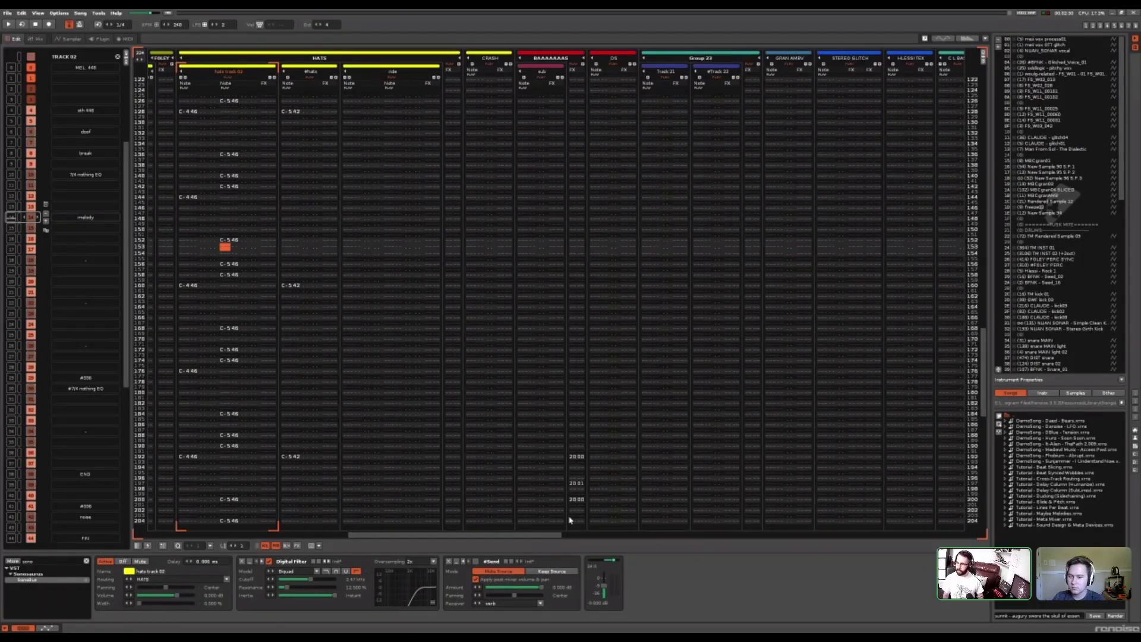
{"action": "left_click_drag", "start_coordinate": [547, 536], "coordinate": [956, 535]}
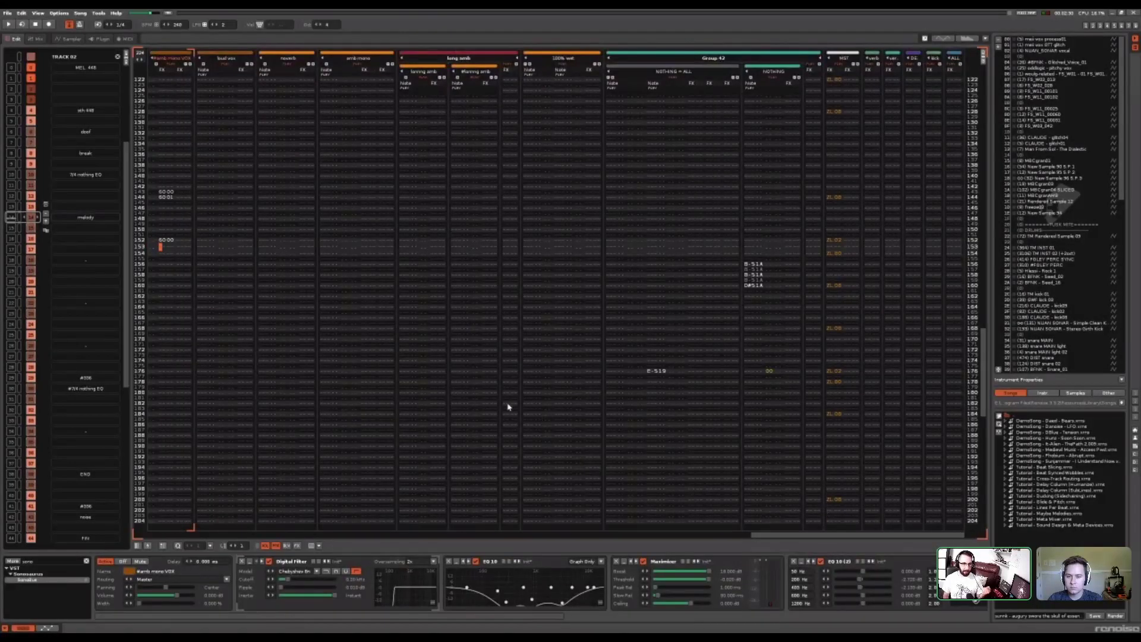
Select the NOTHING track in Group 42, view the MBCgran01 instrument's sliced waveform in the sampler, and return to the pattern editor
{"action": "left_click", "coordinate": [773, 280]}
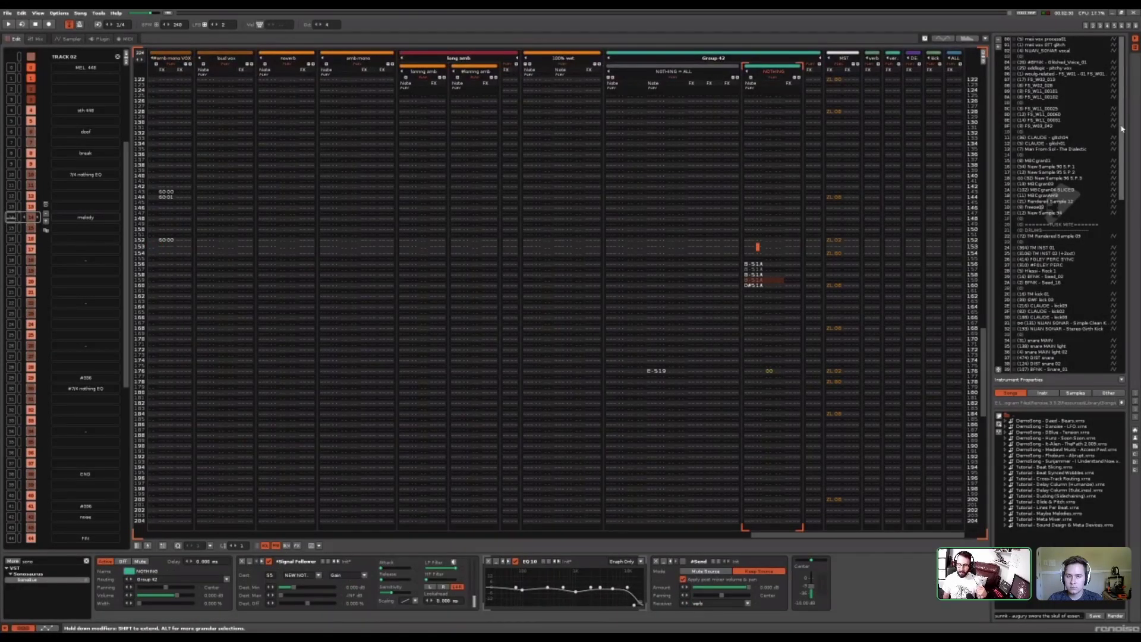
{"action": "left_click", "coordinate": [1070, 155]}
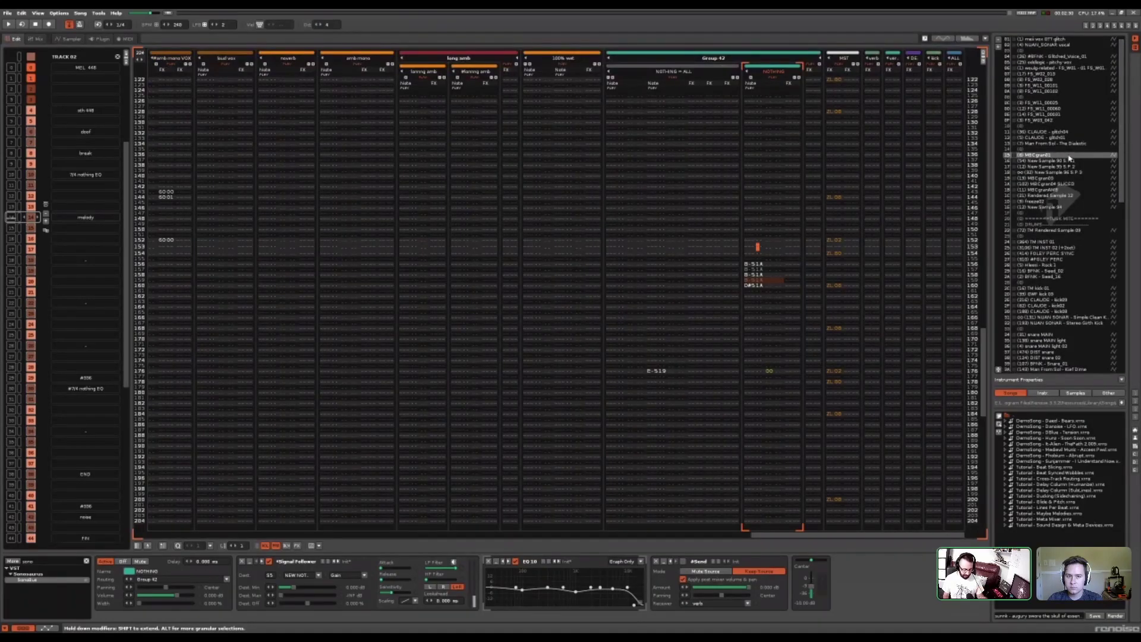
{"action": "double_click", "coordinate": [1069, 157]}
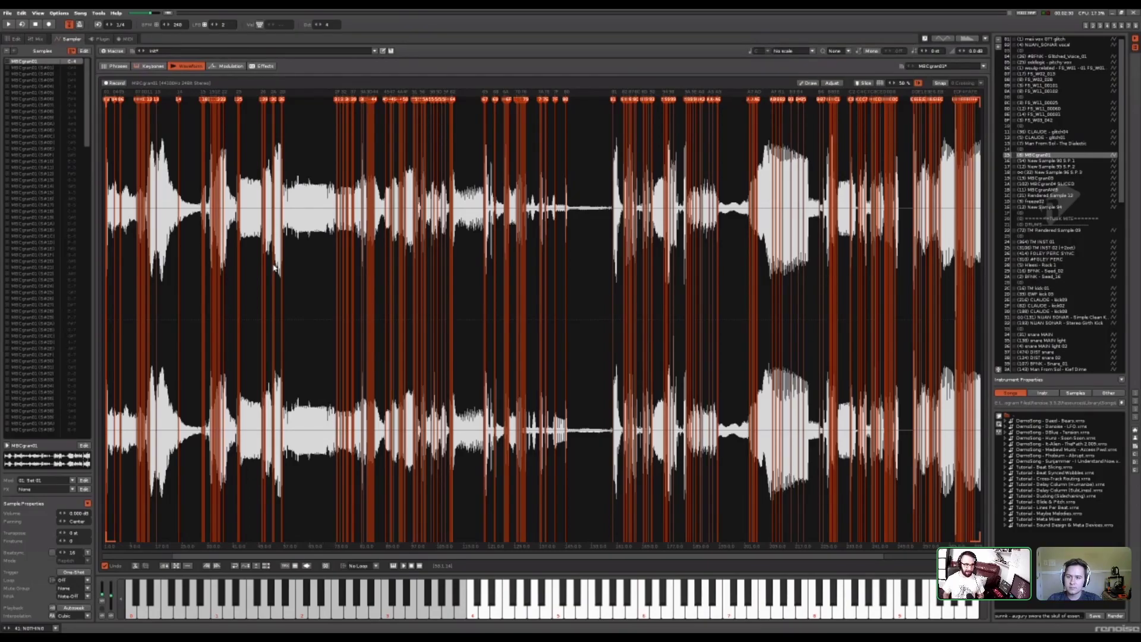
{"action": "key", "text": "F2"}
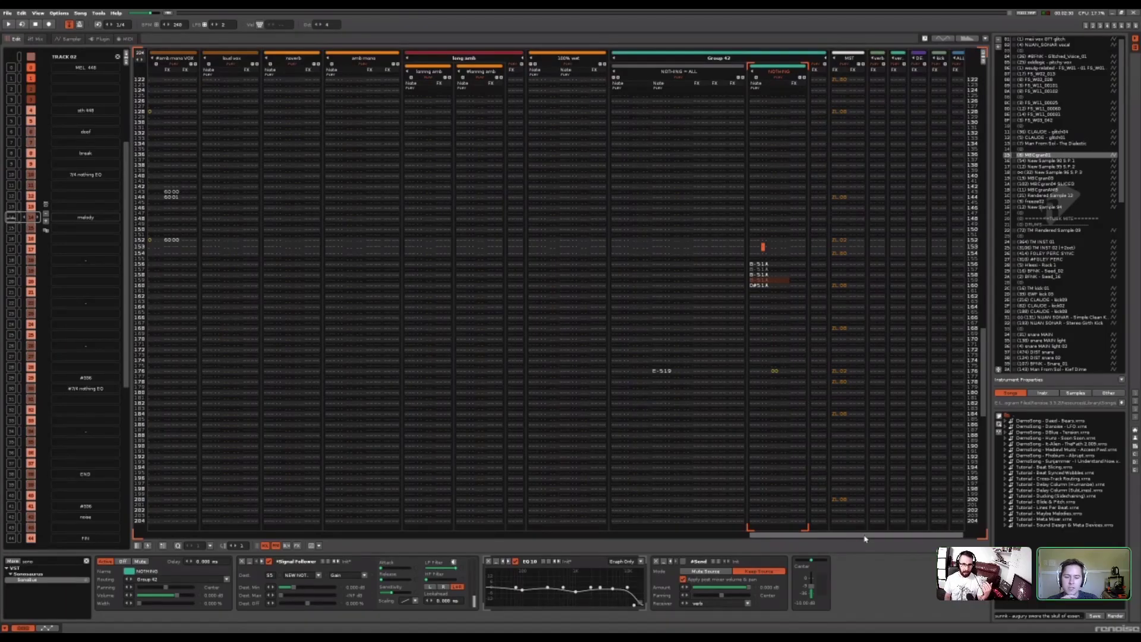
Re-examine the melody pattern's kick, snare and foley tracks, and return to the ambience and Group 42 tracks
{"action": "left_click_drag", "start_coordinate": [865, 539], "coordinate": [306, 538]}
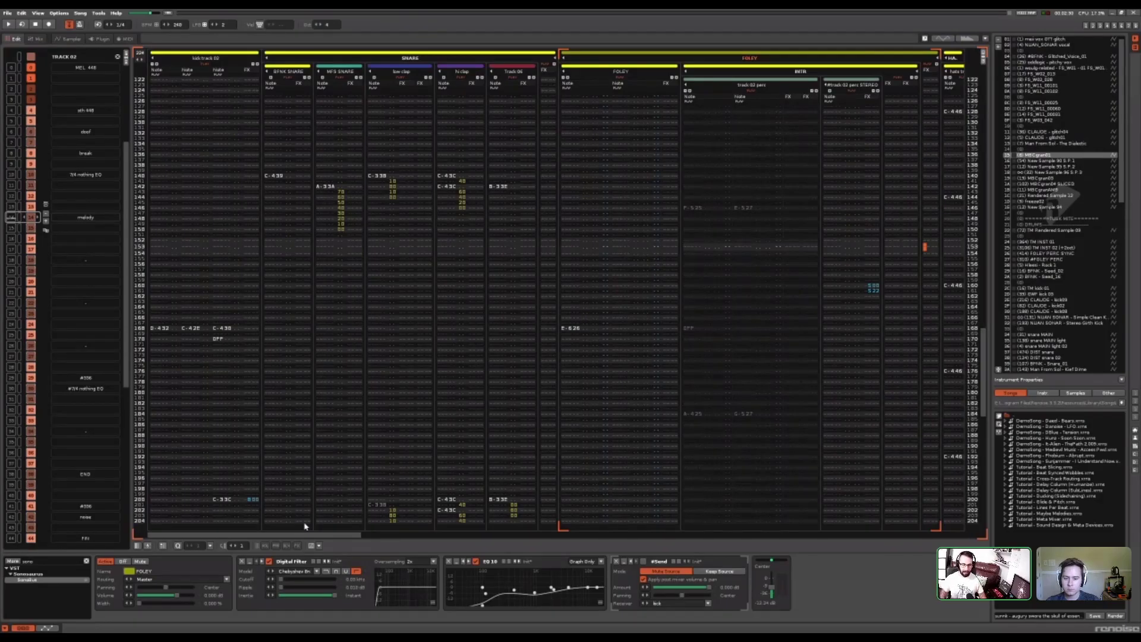
{"action": "mouse_move", "coordinate": [311, 533]}
{"action": "left_mouse_down"}
{"action": "mouse_move", "coordinate": [326, 539]}
{"action": "mouse_move", "coordinate": [298, 538]}
{"action": "left_mouse_up"}
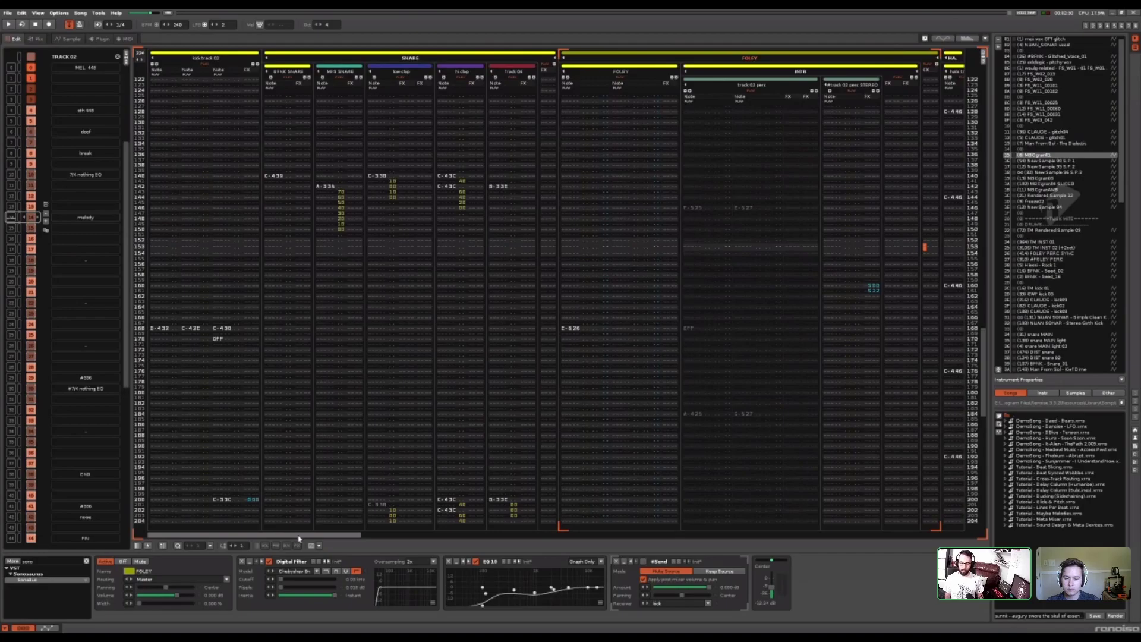
{"action": "mouse_move", "coordinate": [298, 538]}
{"action": "left_mouse_down"}
{"action": "mouse_move", "coordinate": [317, 539]}
{"action": "mouse_move", "coordinate": [306, 540]}
{"action": "left_mouse_up"}
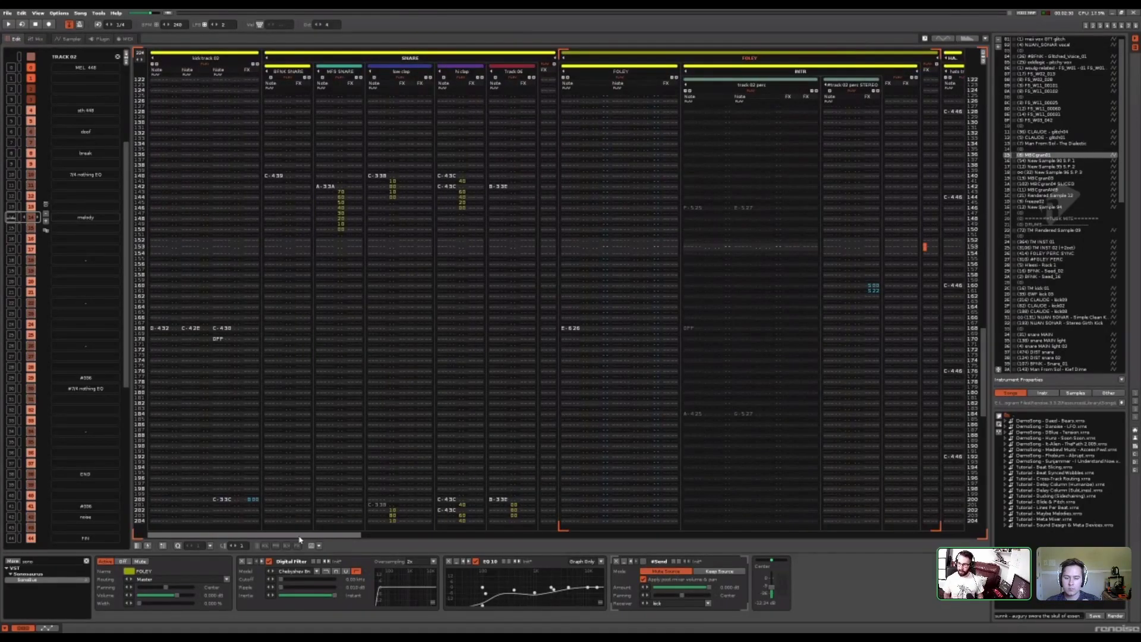
{"action": "left_click_drag", "start_coordinate": [308, 540], "coordinate": [876, 541]}
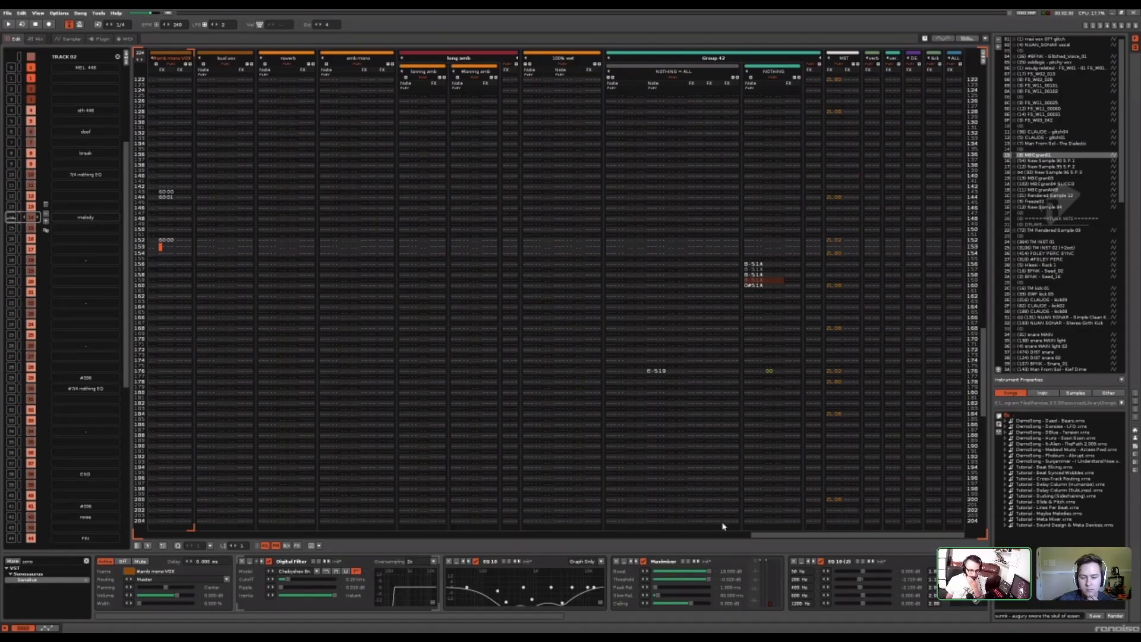
Inspect the effects chains of the NOTHING = ALL and 100% wet tracks in the melody pattern
{"action": "left_click", "coordinate": [615, 313]}
{"action": "left_click_drag", "start_coordinate": [391, 613], "coordinate": [897, 615]}
{"action": "left_click_drag", "start_coordinate": [832, 536], "coordinate": [787, 535]}
{"action": "left_click", "coordinate": [724, 317]}
{"action": "scroll", "coordinate": [710, 586], "scroll_direction": "down", "scroll_amount": 3}
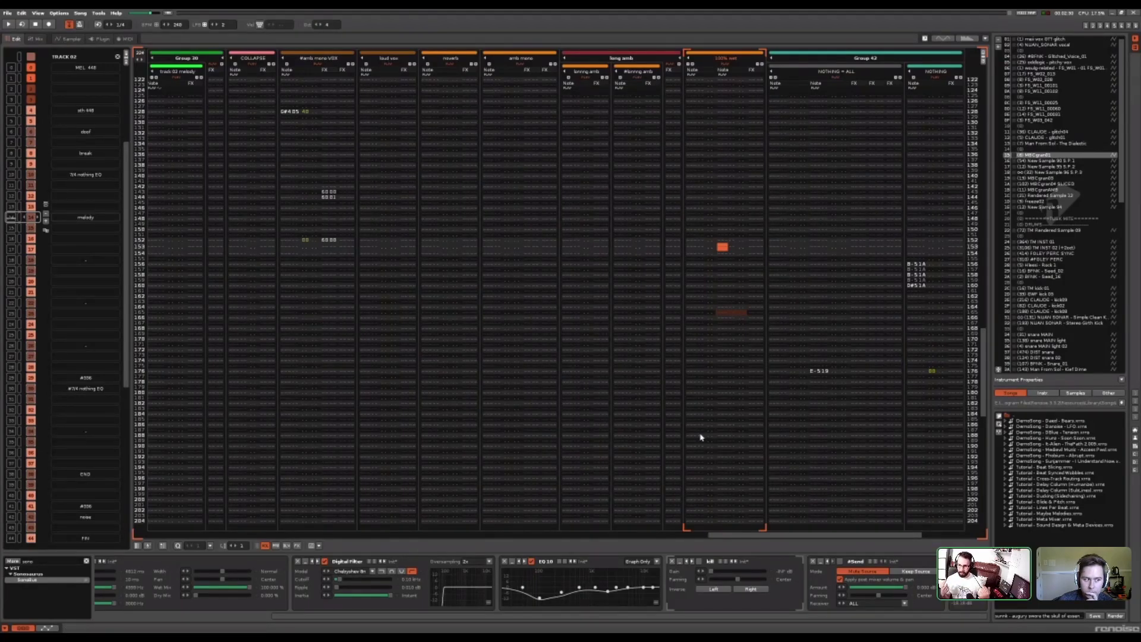
{"action": "left_click_drag", "start_coordinate": [700, 436], "coordinate": [698, 423]}
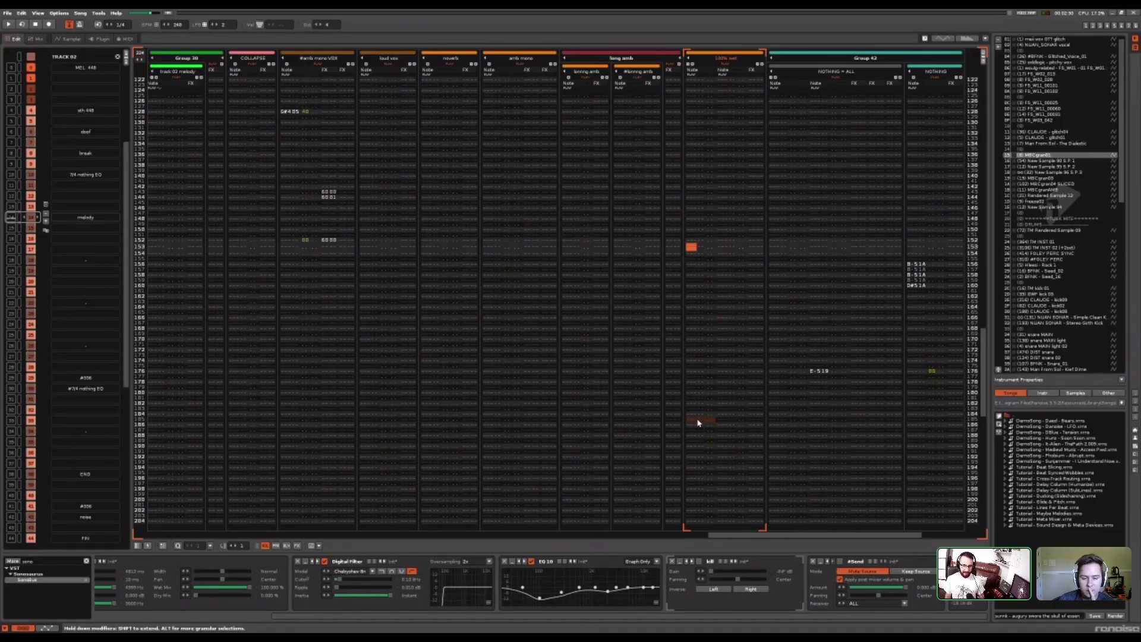
{"action": "left_click_drag", "start_coordinate": [766, 536], "coordinate": [748, 538]}
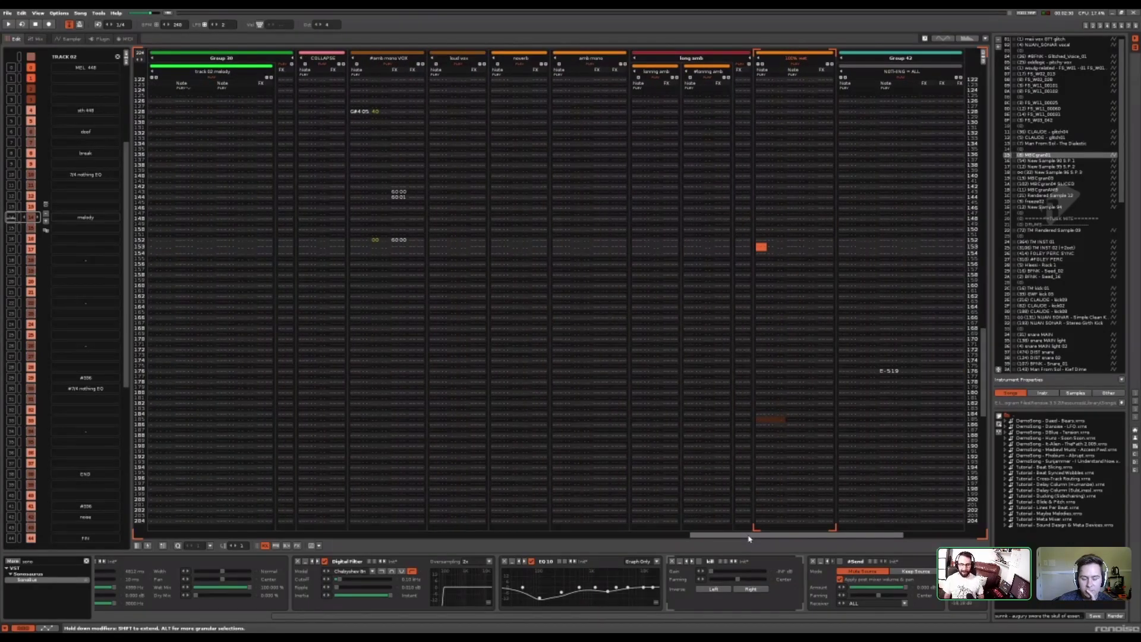
{"action": "left_click_drag", "start_coordinate": [818, 533], "coordinate": [824, 535]}
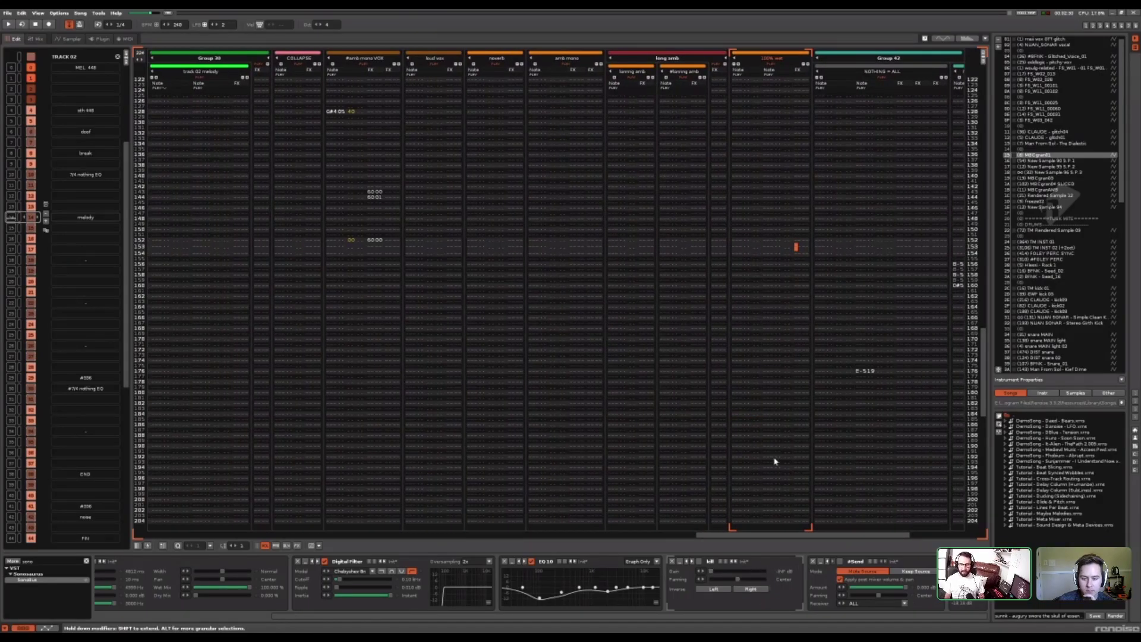
{"action": "scroll", "coordinate": [797, 538], "scroll_direction": "right", "scroll_amount": 1}
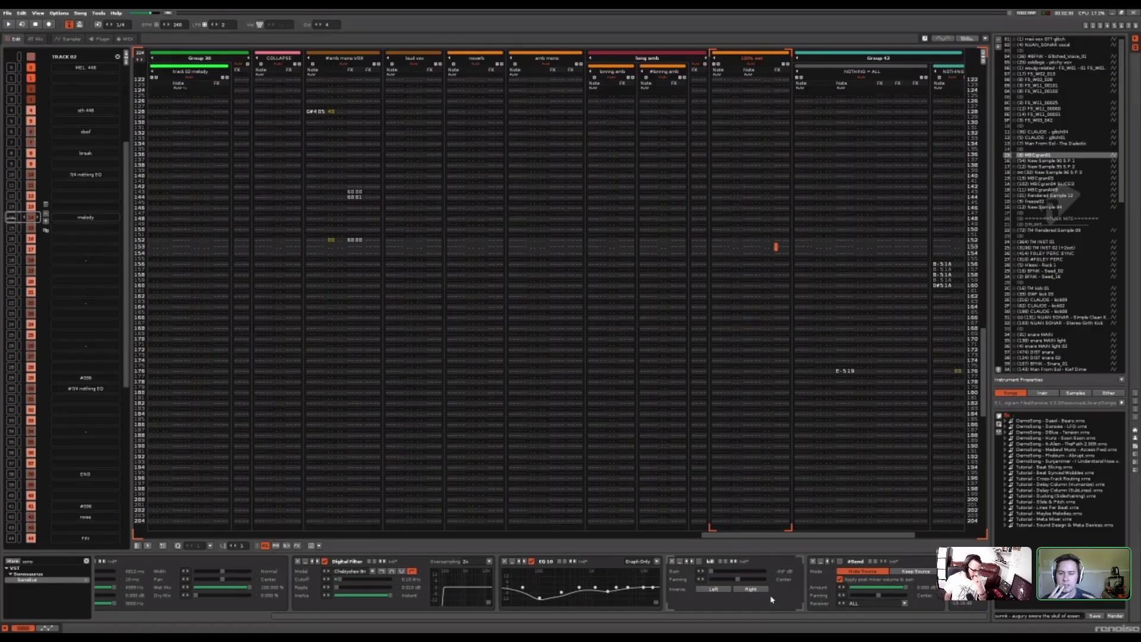
Review the snare and foley tracks, view the EQ on the second clap track, and return to the Group 42 tracks
{"action": "left_click_drag", "start_coordinate": [849, 535], "coordinate": [254, 558]}
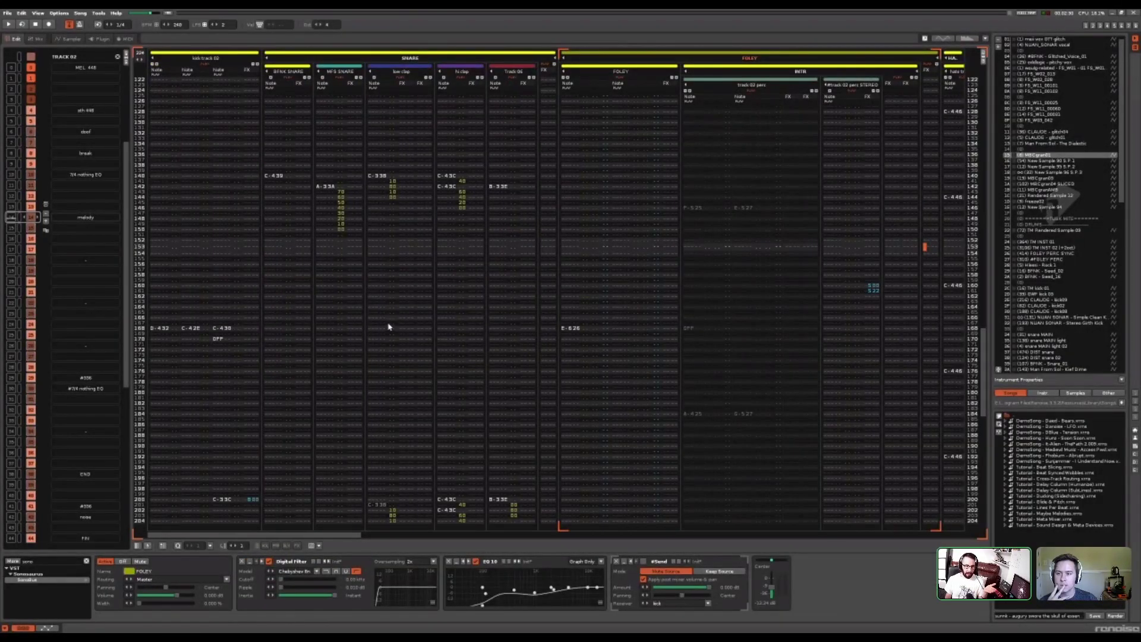
{"action": "left_click_drag", "start_coordinate": [441, 262], "coordinate": [440, 252]}
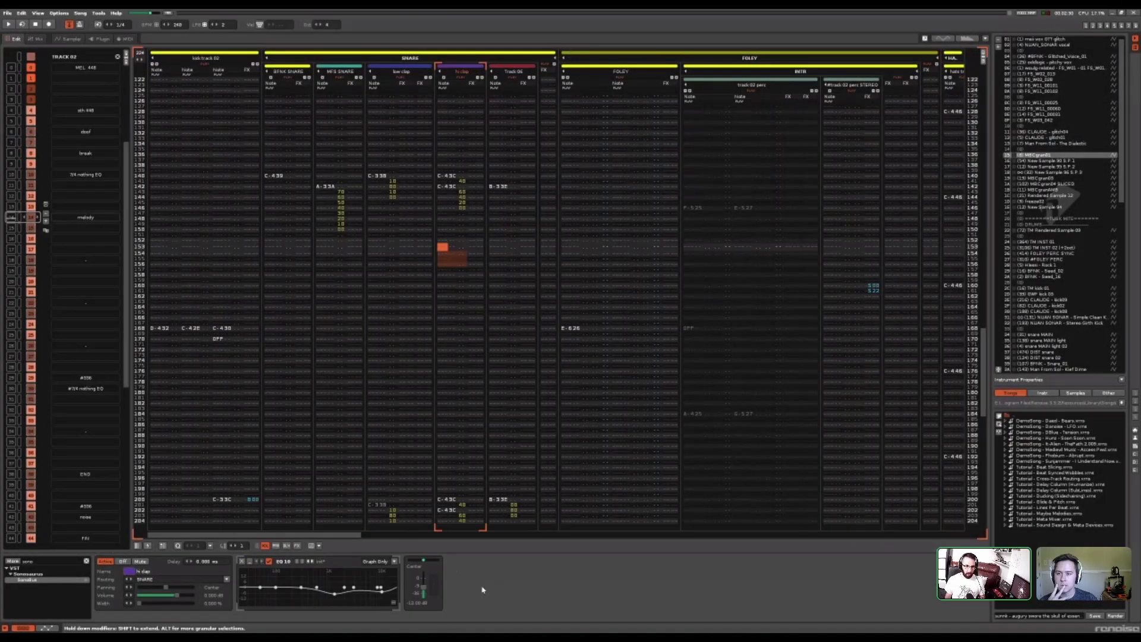
{"action": "left_click_drag", "start_coordinate": [339, 535], "coordinate": [605, 542]}
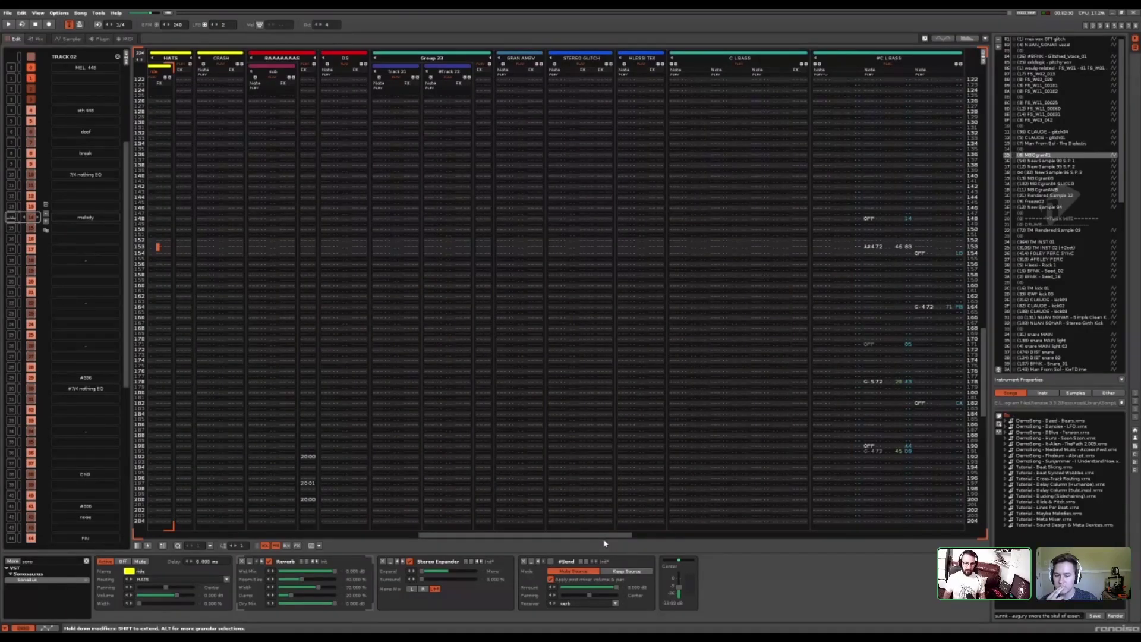
{"action": "left_click_drag", "start_coordinate": [605, 543], "coordinate": [937, 543]}
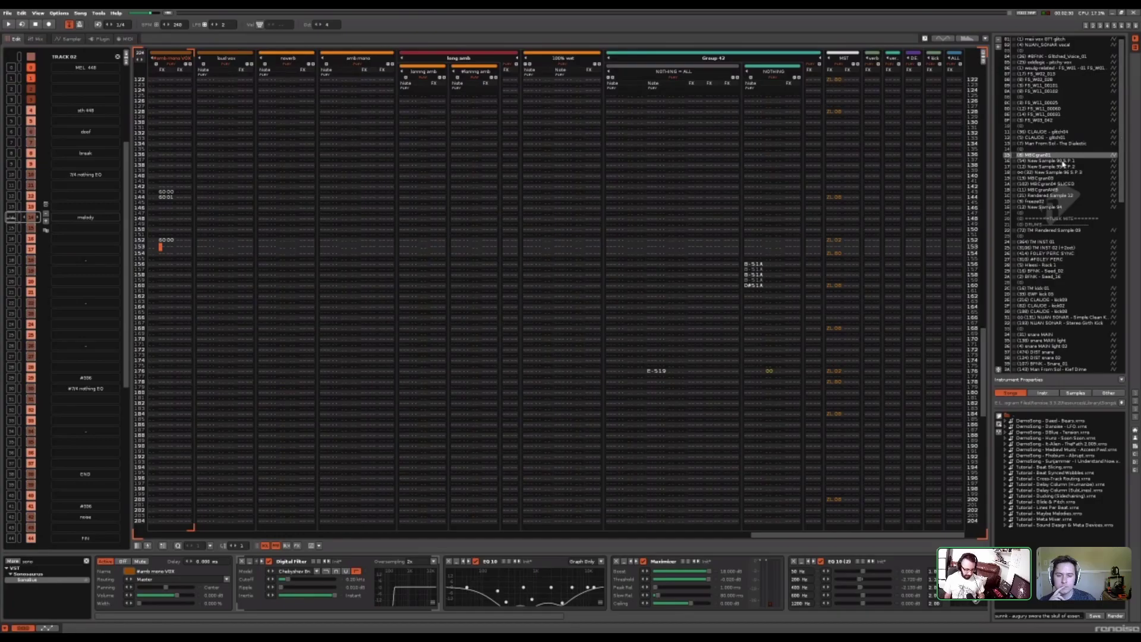
Check the NOTHING and NOTHING = ALL tracks, then view MBCgran01's sliced waveform in the sampler and audition a note
{"action": "key", "text": "F3"}
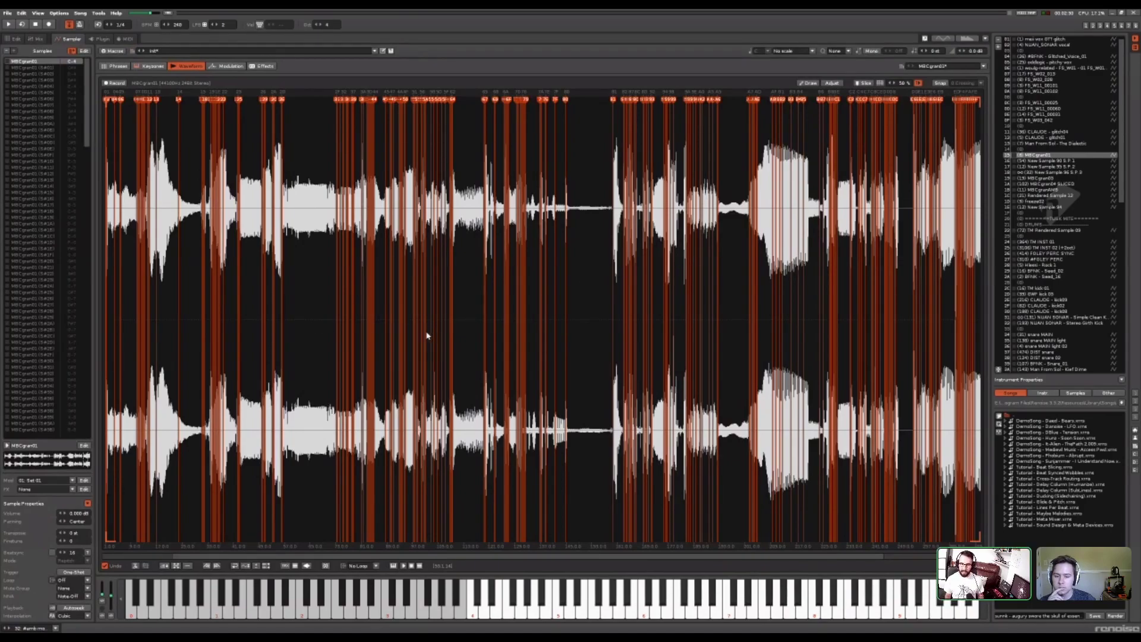
{"action": "key", "text": "F2"}
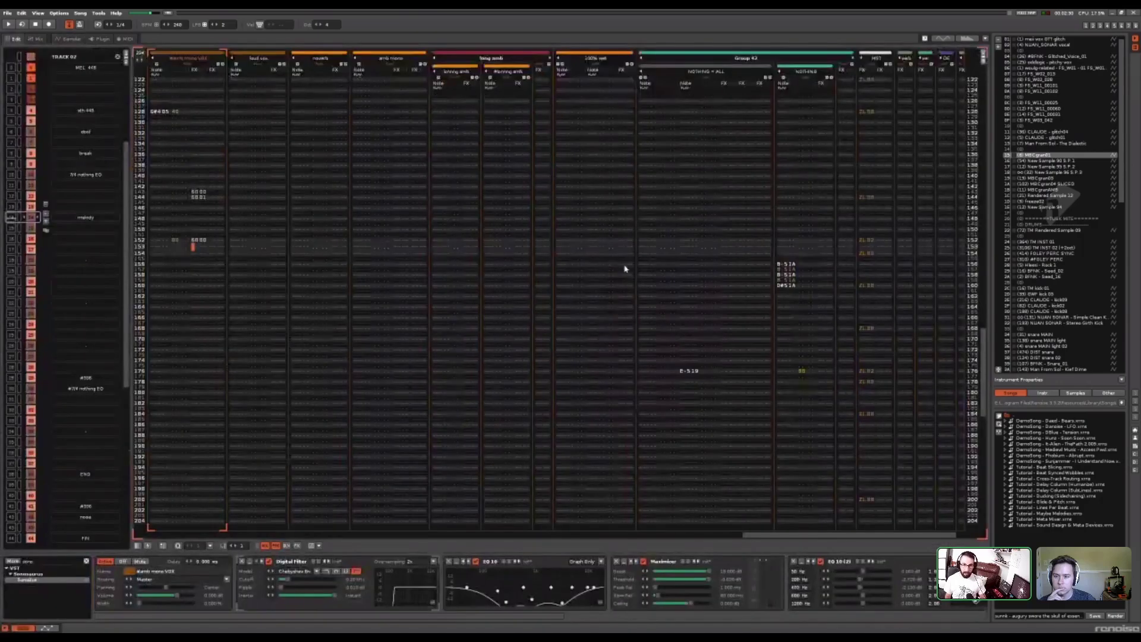
{"action": "left_click", "coordinate": [786, 276]}
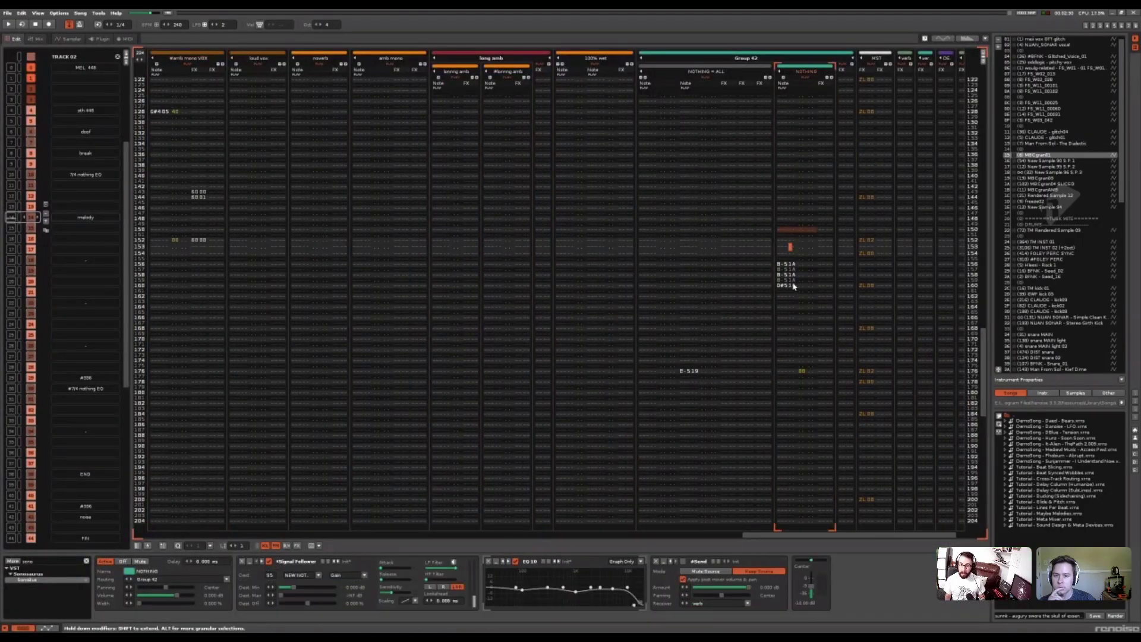
{"action": "left_click", "coordinate": [691, 250]}
{"action": "left_click", "coordinate": [652, 251]}
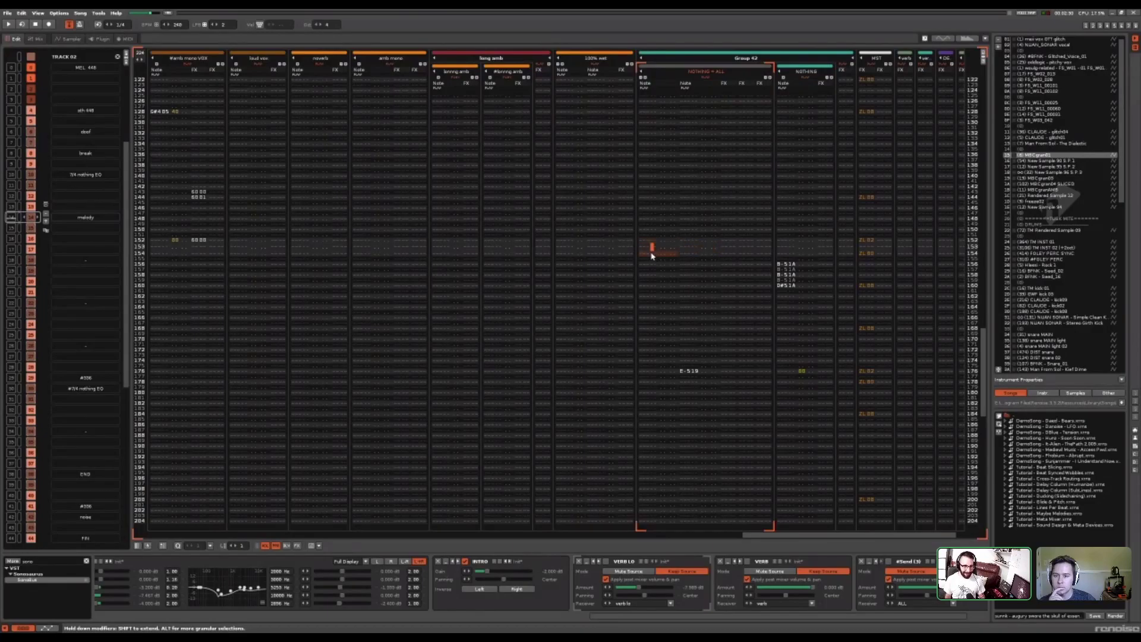
{"action": "key", "text": "F3"}
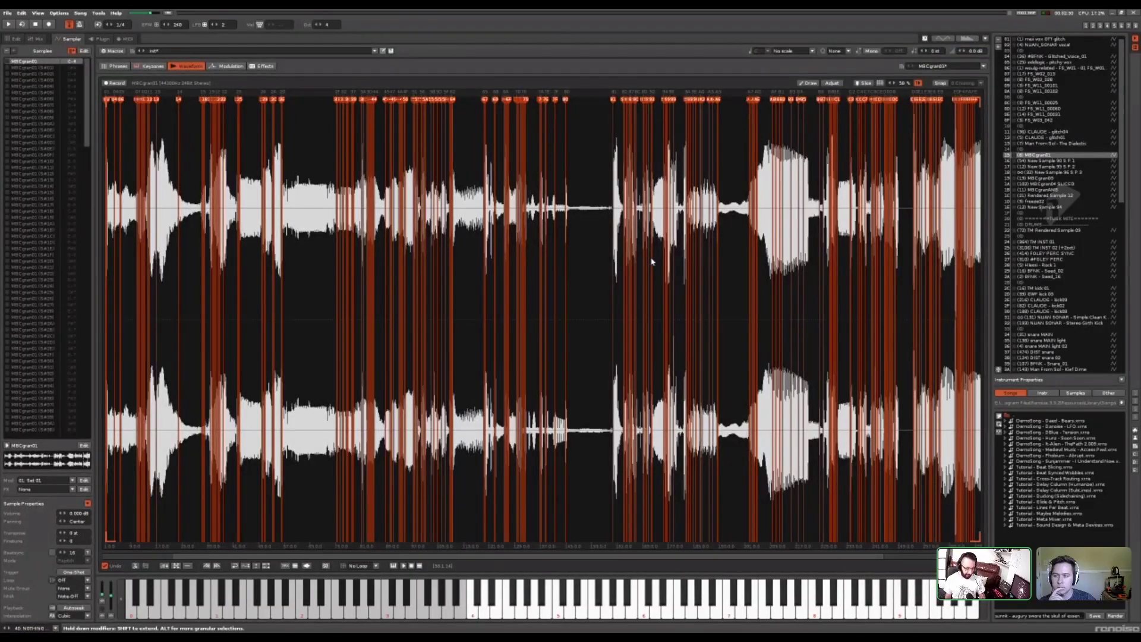
{"action": "key", "text": "z"}
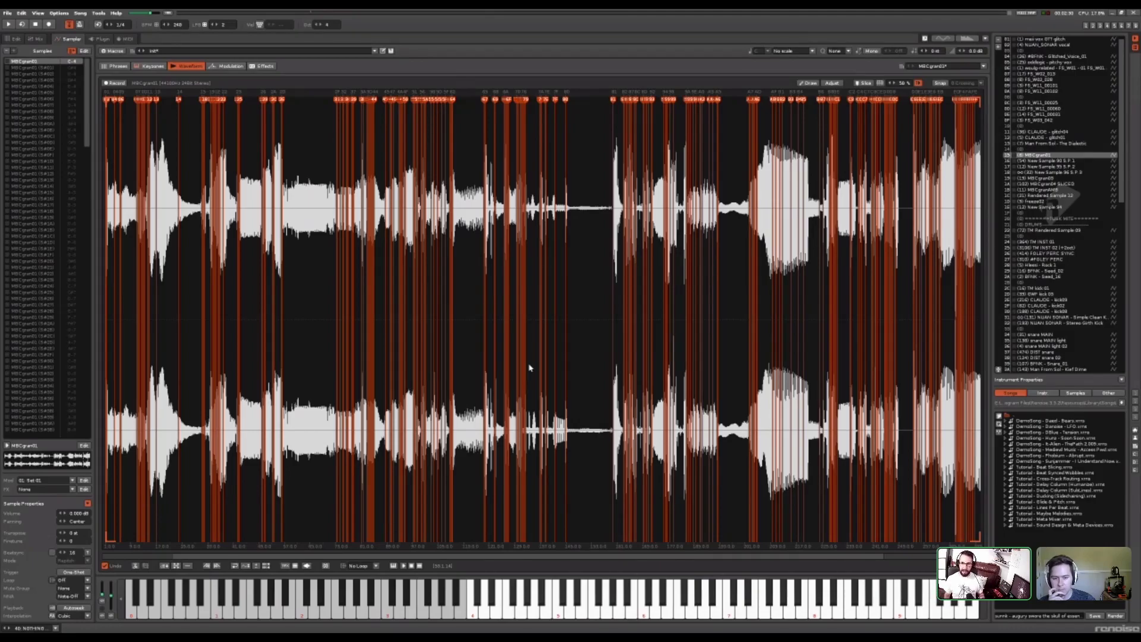
Compare the sampler waveforms of the instruments from New Sample 90 to New Sample 94, reselect MBCgran01 and return to the pattern editor
{"action": "left_click", "coordinate": [1050, 161]}
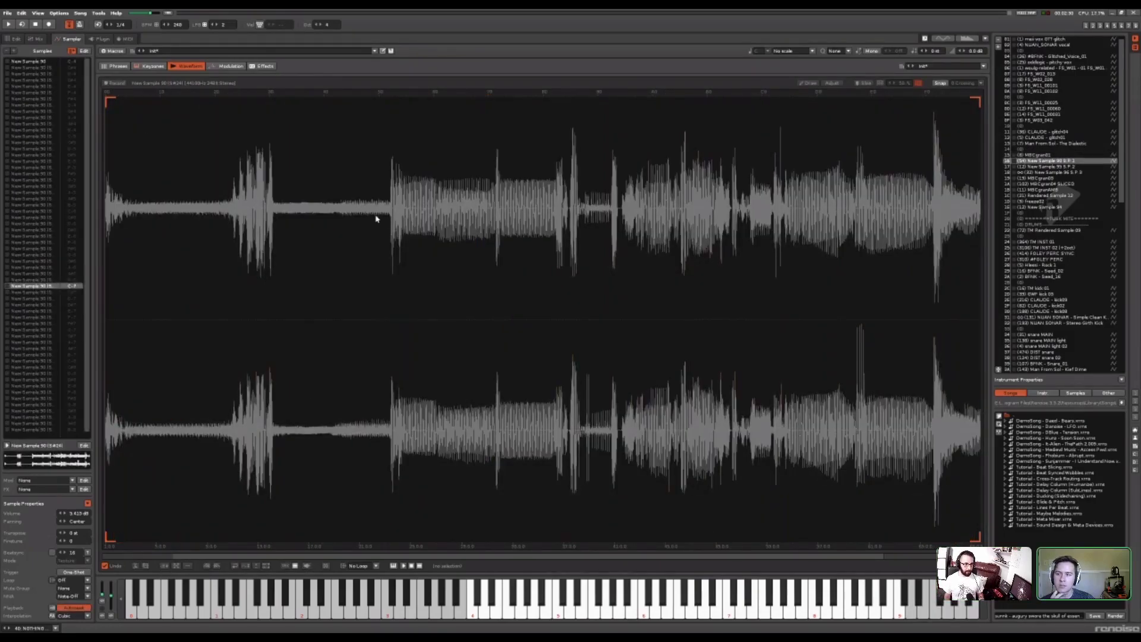
{"action": "left_click", "coordinate": [1048, 155]}
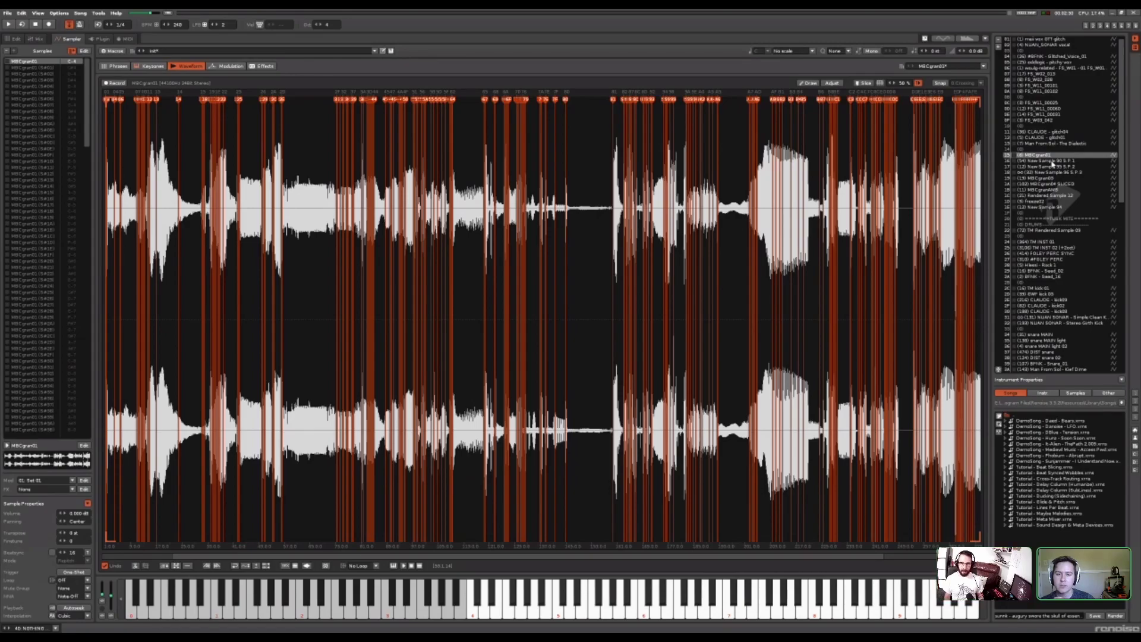
{"action": "left_click", "coordinate": [1049, 160]}
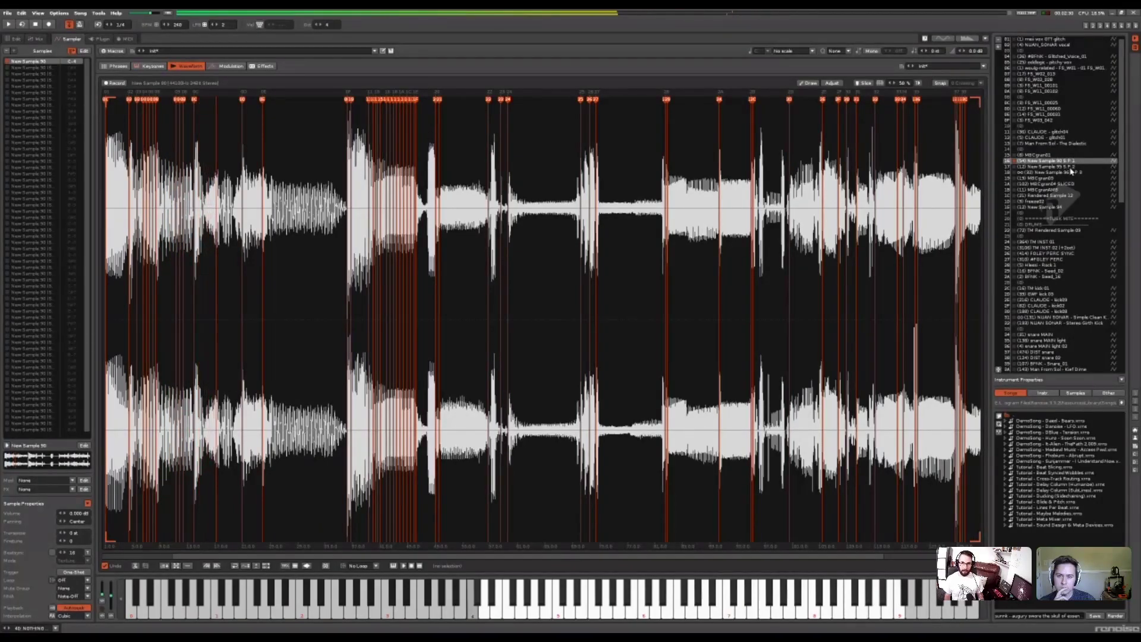
{"action": "left_click", "coordinate": [1071, 168]}
{"action": "left_click", "coordinate": [1071, 172]}
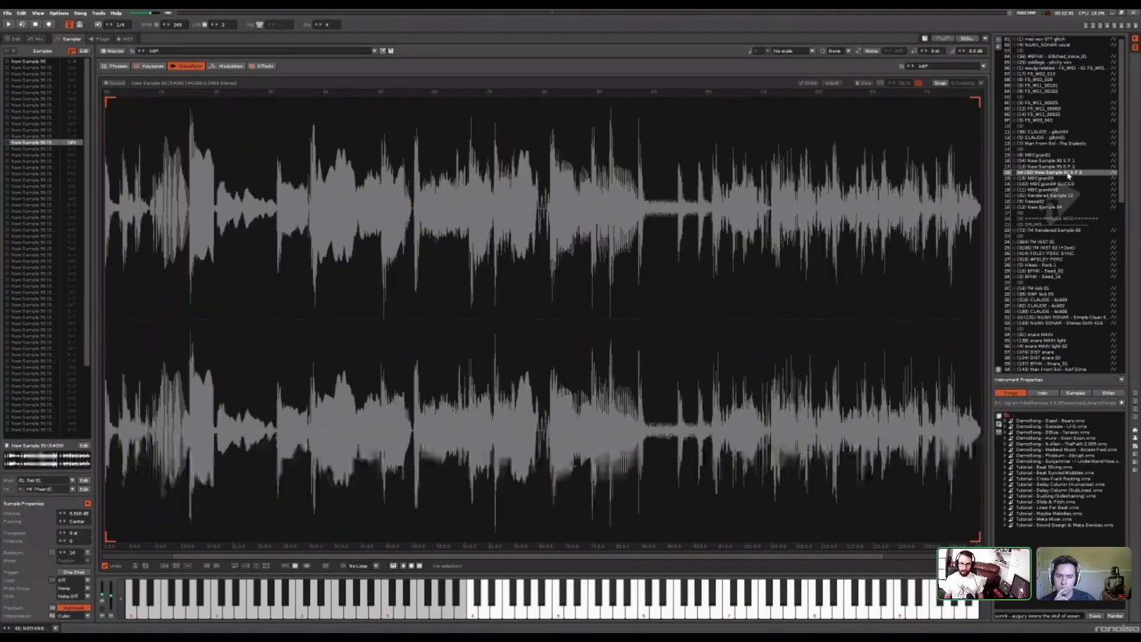
{"action": "left_click", "coordinate": [1049, 183]}
{"action": "left_click", "coordinate": [1048, 189]}
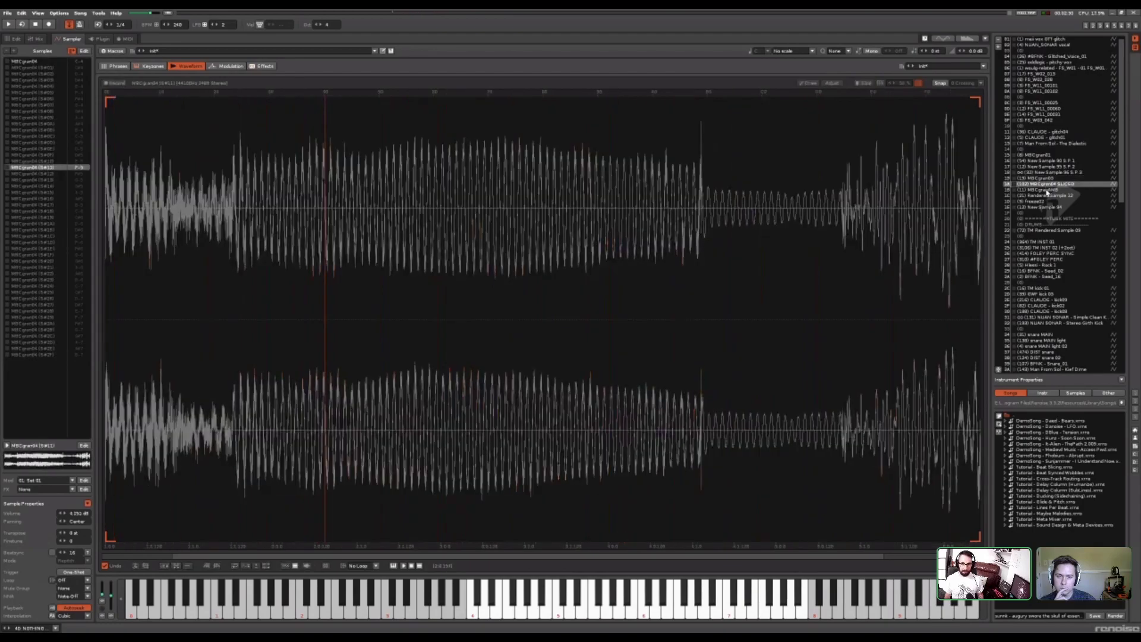
{"action": "left_click", "coordinate": [1047, 195]}
{"action": "left_click", "coordinate": [1044, 203]}
{"action": "left_click", "coordinate": [1045, 208]}
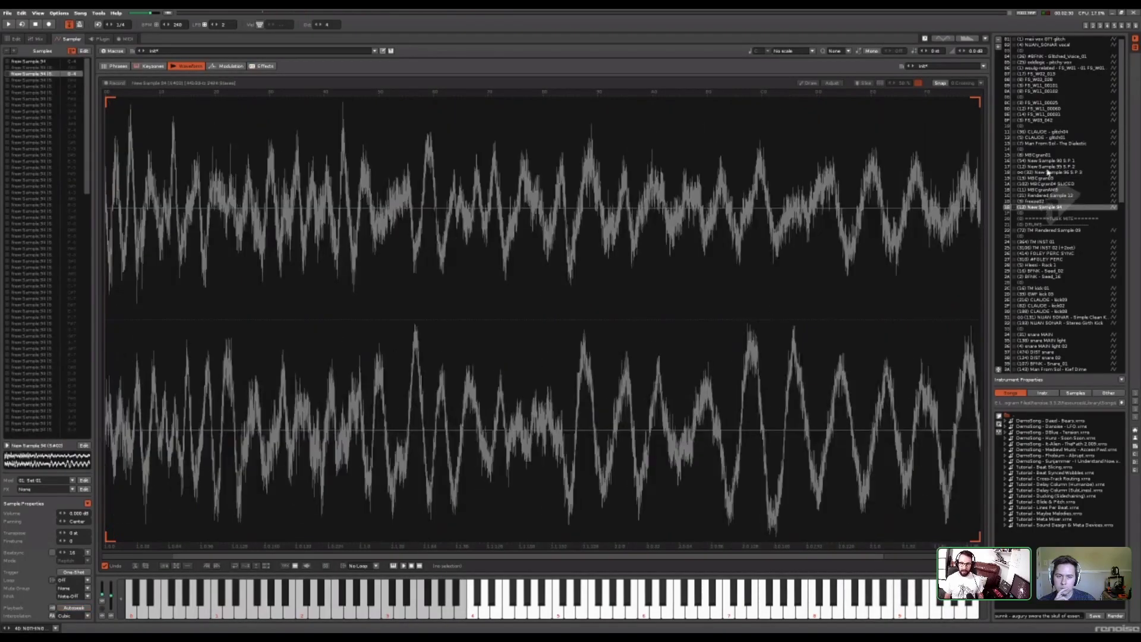
{"action": "left_click", "coordinate": [1037, 155]}
{"action": "key", "text": "F1"}
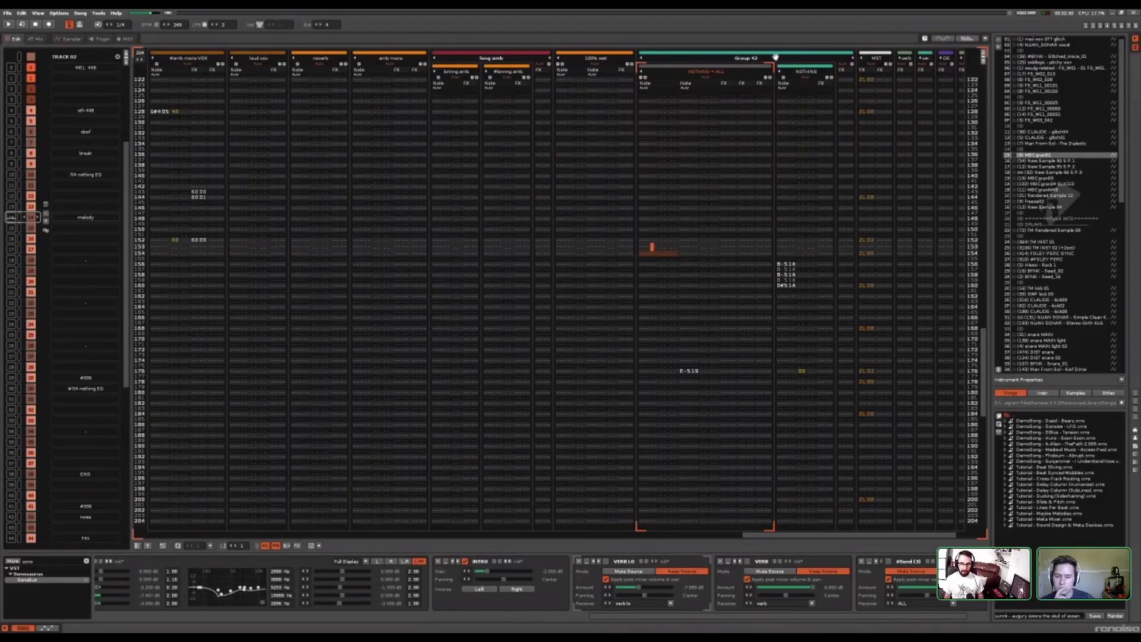
View the effects on Group 42 and its NOTHING track, re-examine MBCgran01's slices in the sampler, and return to the pattern editor
{"action": "left_click", "coordinate": [841, 295]}
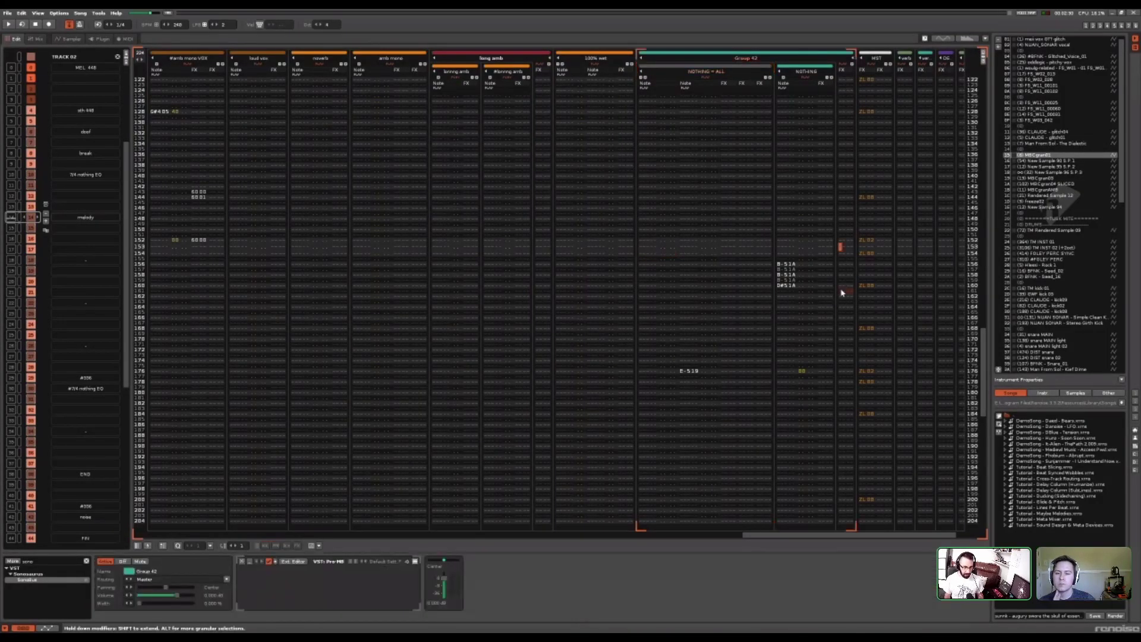
{"action": "left_click", "coordinate": [794, 290]}
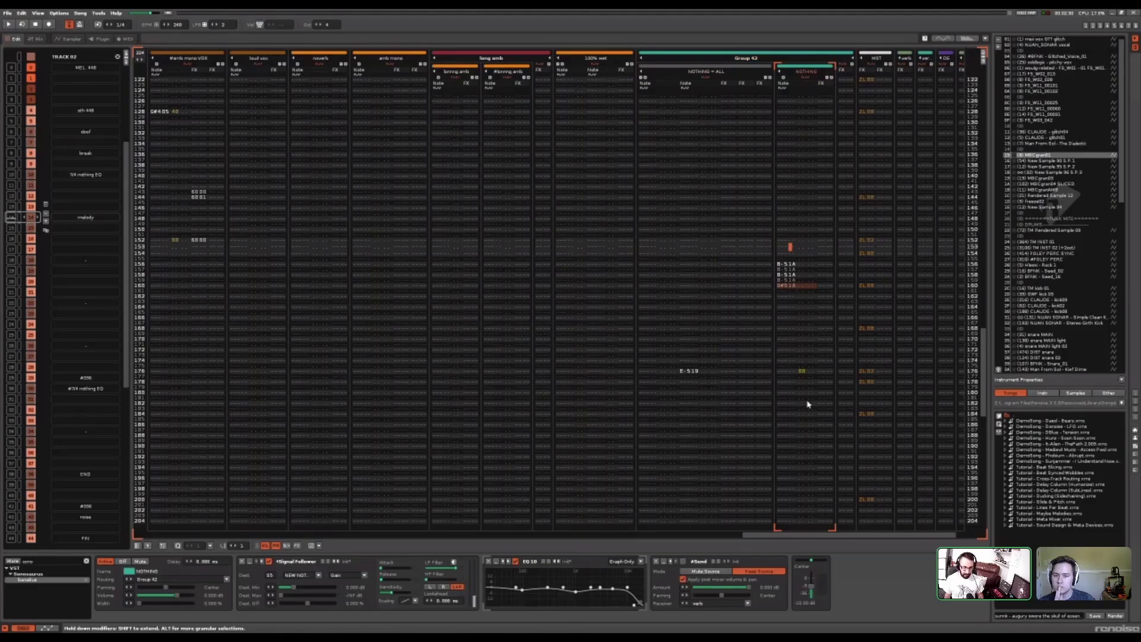
{"action": "left_click", "coordinate": [780, 269]}
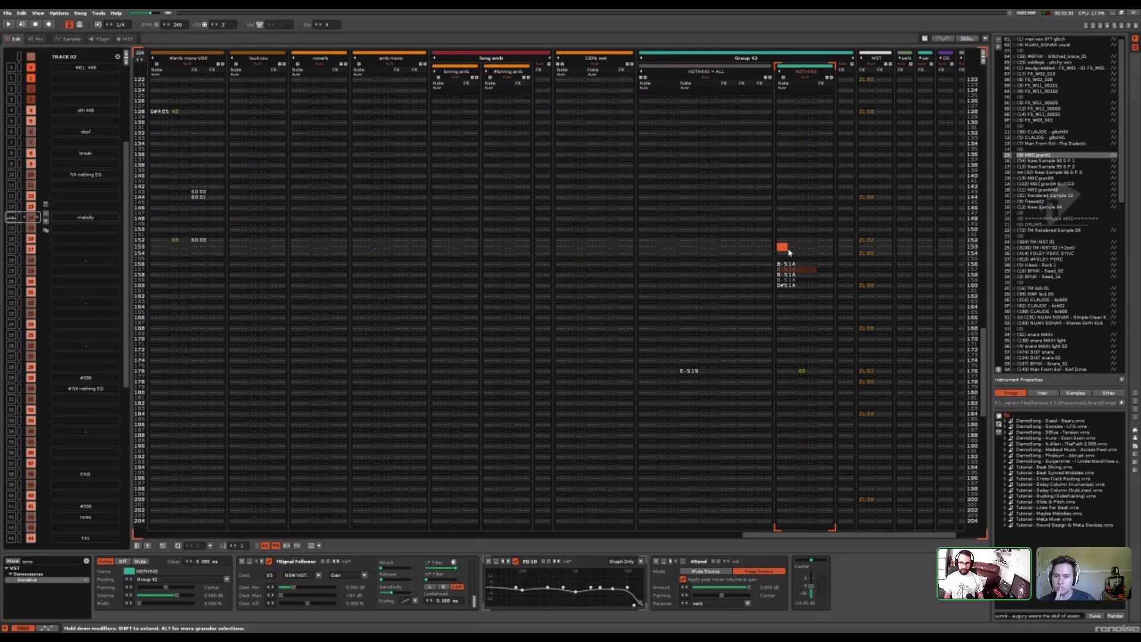
{"action": "scroll", "coordinate": [793, 297], "scroll_direction": "down", "scroll_amount": 4}
{"action": "key", "text": "F6"}
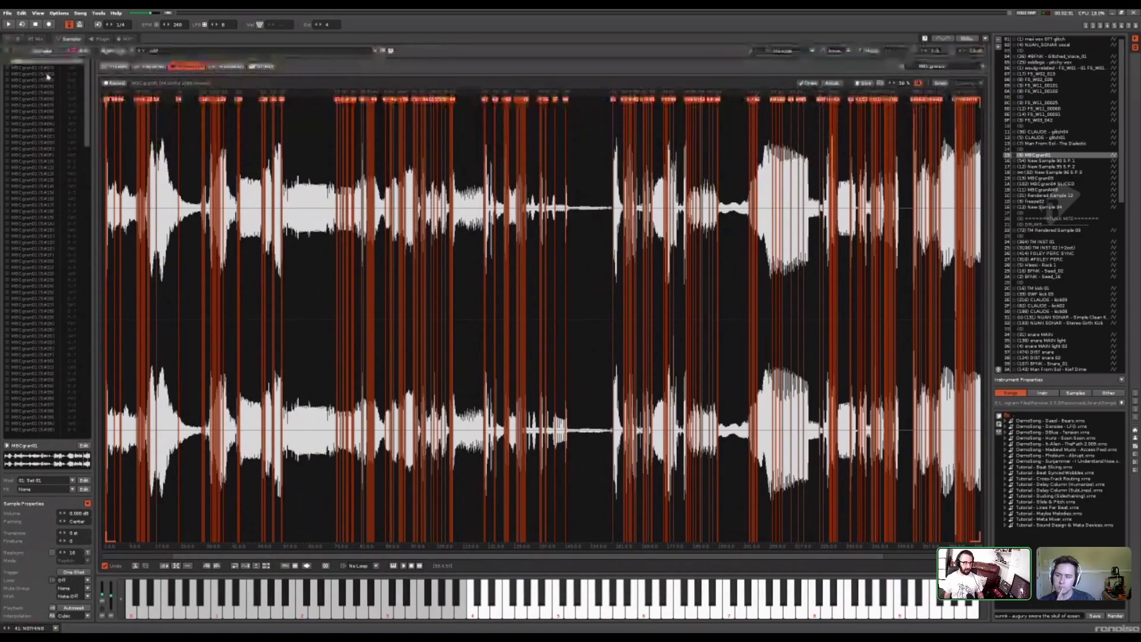
{"action": "mouse_move", "coordinate": [88, 83]}
{"action": "left_mouse_down"}
{"action": "mouse_move", "coordinate": [88, 140]}
{"action": "mouse_move", "coordinate": [89, 79]}
{"action": "left_mouse_up"}
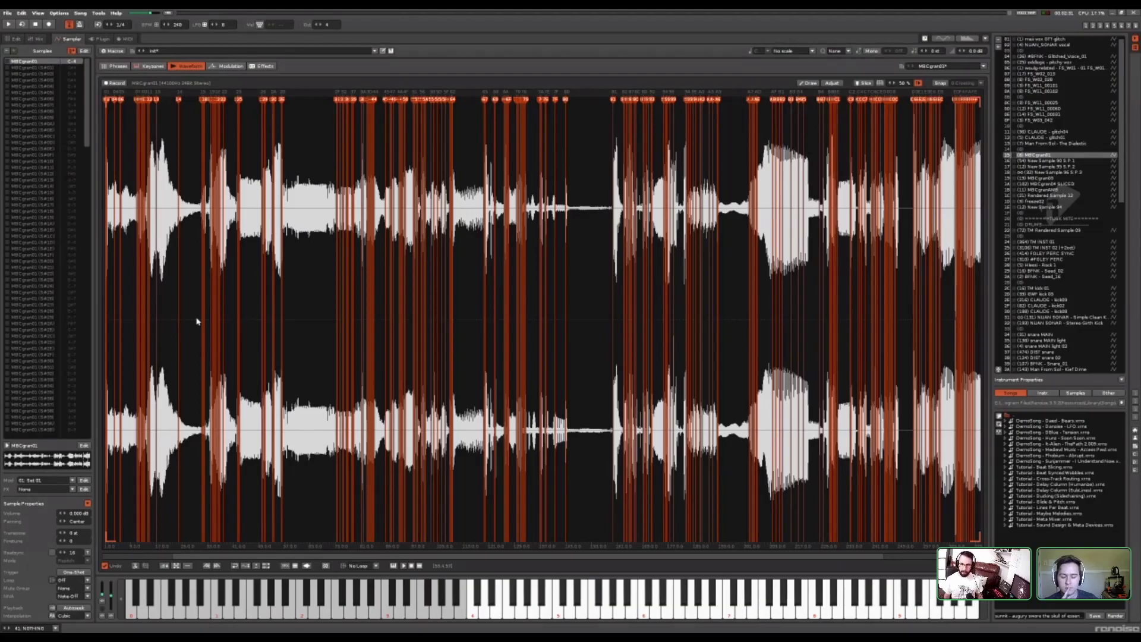
{"action": "key", "text": "F2"}
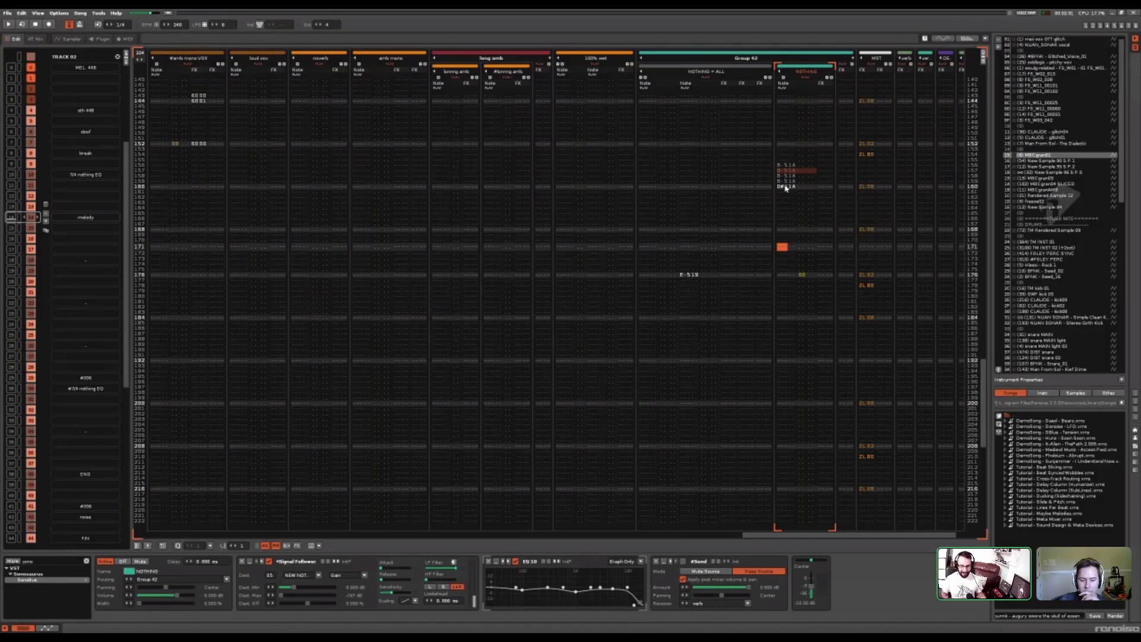
Locate the NOTHING track's notes at lines 156 to 160 and play the melody pattern from there
{"action": "scroll", "coordinate": [812, 221], "scroll_direction": "up", "scroll_amount": 1}
{"action": "scroll", "coordinate": [812, 221], "scroll_direction": "up", "scroll_amount": 3}
{"action": "scroll", "coordinate": [791, 292], "scroll_direction": "down", "scroll_amount": 1}
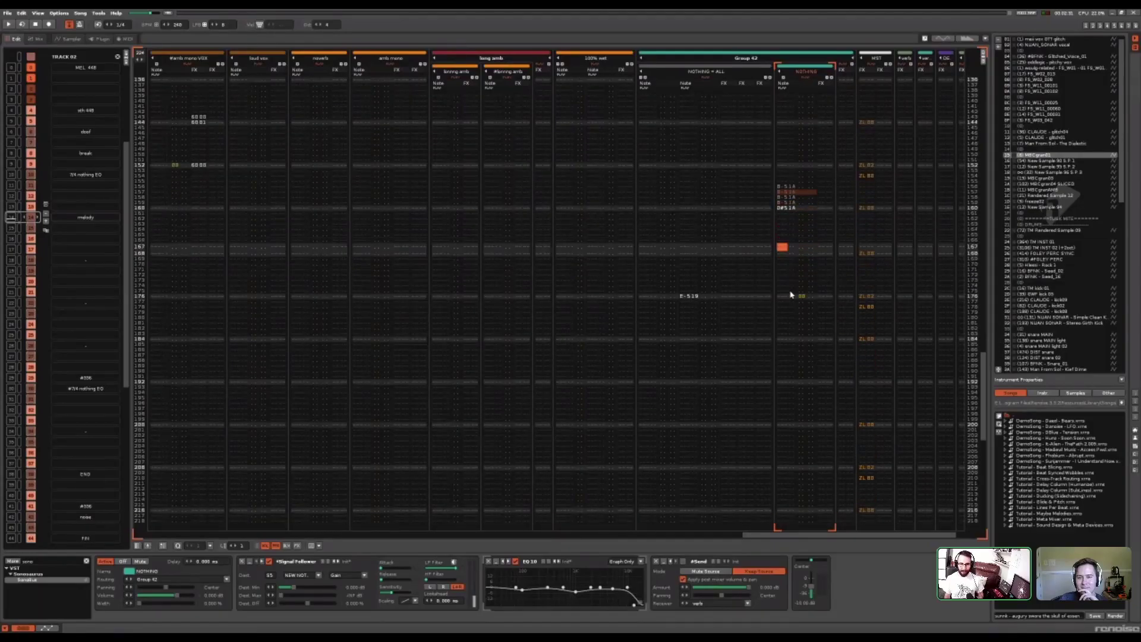
{"action": "scroll", "coordinate": [794, 260], "scroll_direction": "up", "scroll_amount": 1}
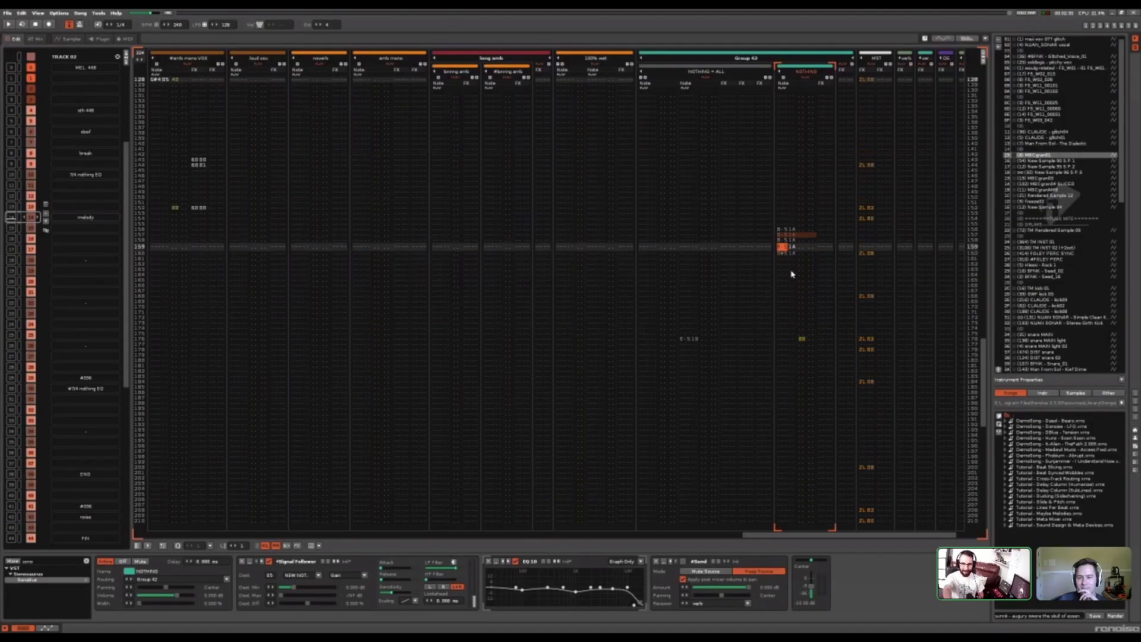
{"action": "scroll", "coordinate": [792, 265], "scroll_direction": "up", "scroll_amount": 1}
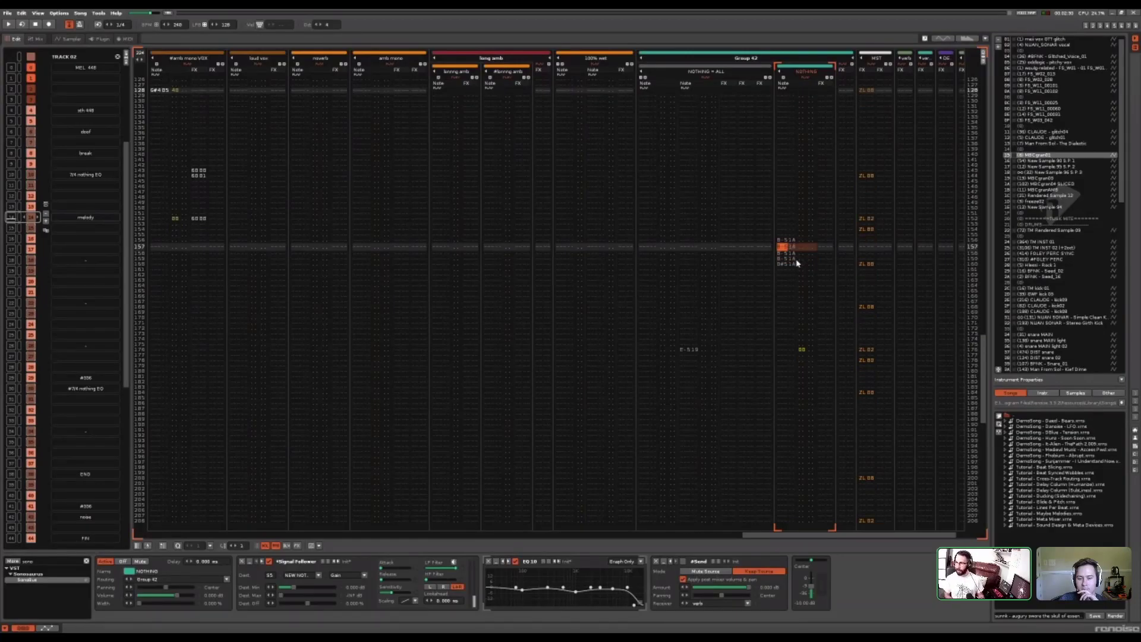
{"action": "key", "text": "space"}
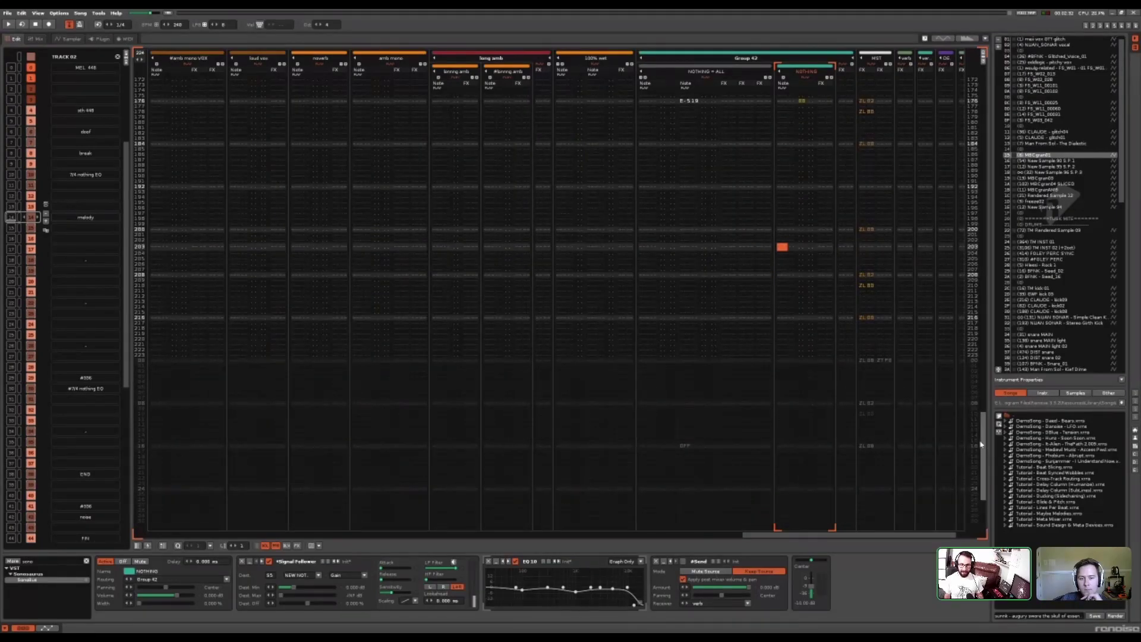
Review an earlier section of notes around line 76 across the kick, snare and foley tracks, and return to Group 42
{"action": "left_click", "coordinate": [984, 452]}
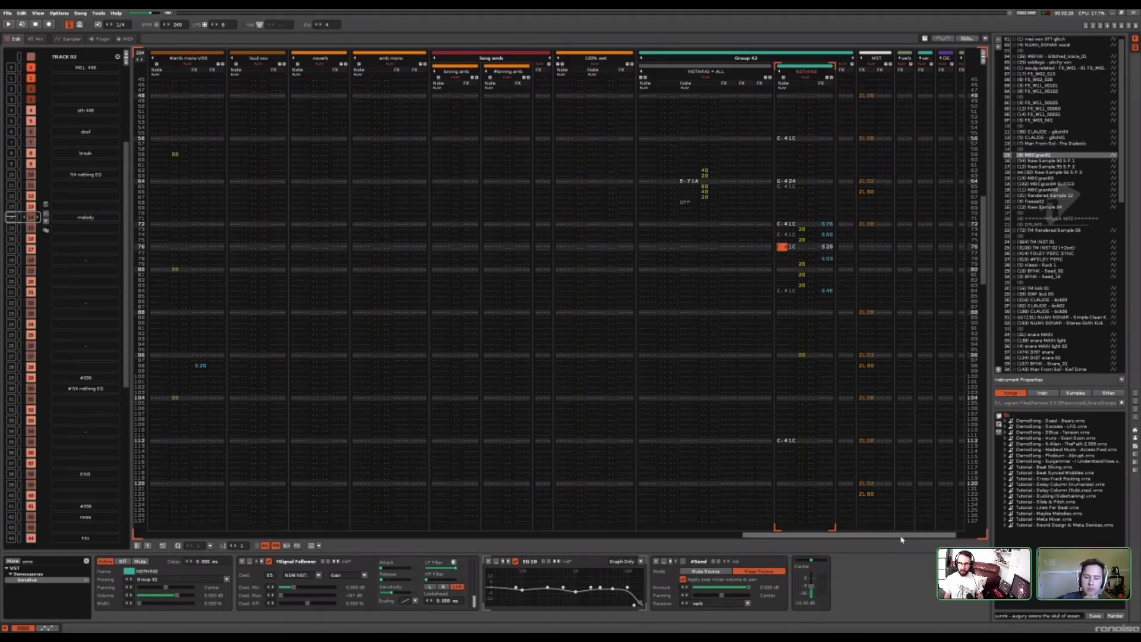
{"action": "left_click_drag", "start_coordinate": [958, 535], "coordinate": [317, 587]}
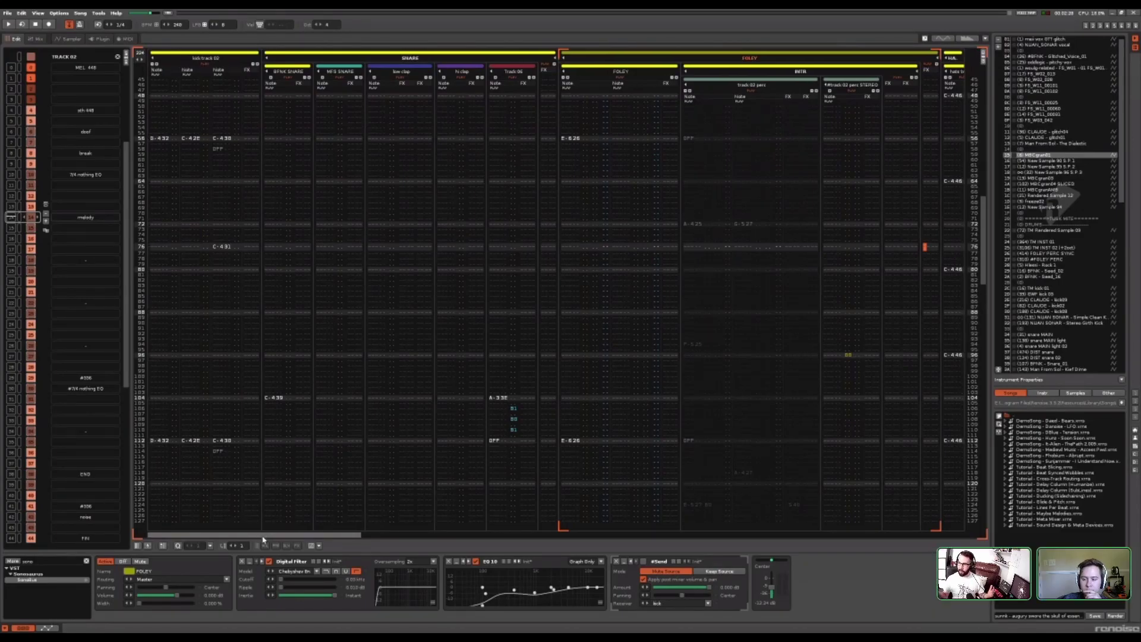
{"action": "left_click_drag", "start_coordinate": [263, 539], "coordinate": [923, 481]}
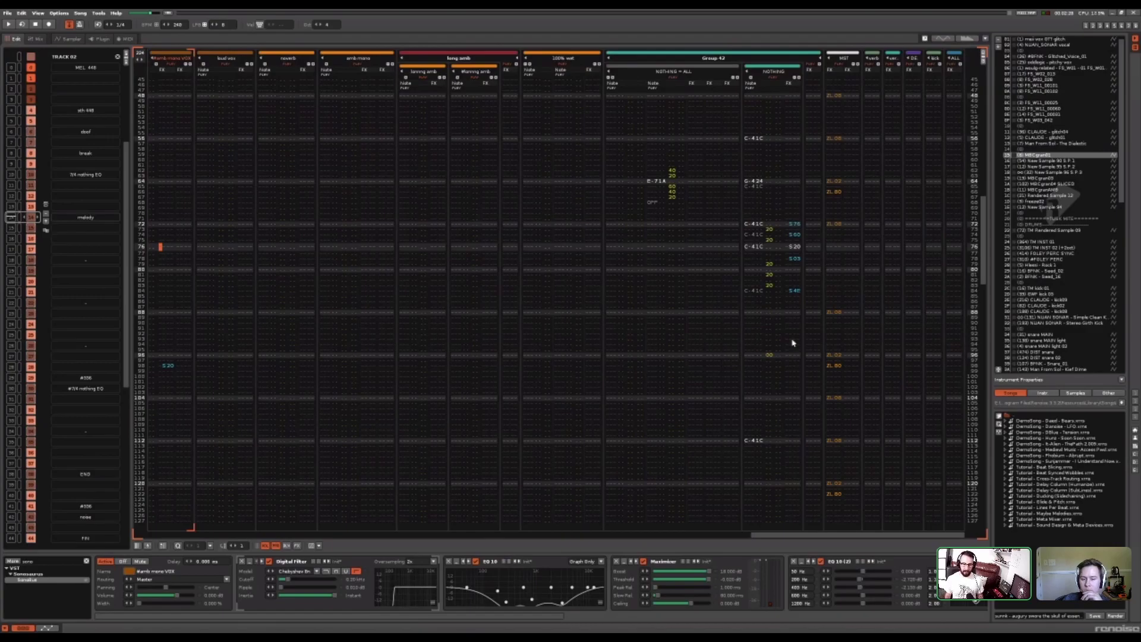
View the effects on the NOTHING track and go through the effects chain of the NOTHING = ALL track
{"action": "left_click_drag", "start_coordinate": [892, 540], "coordinate": [970, 541]}
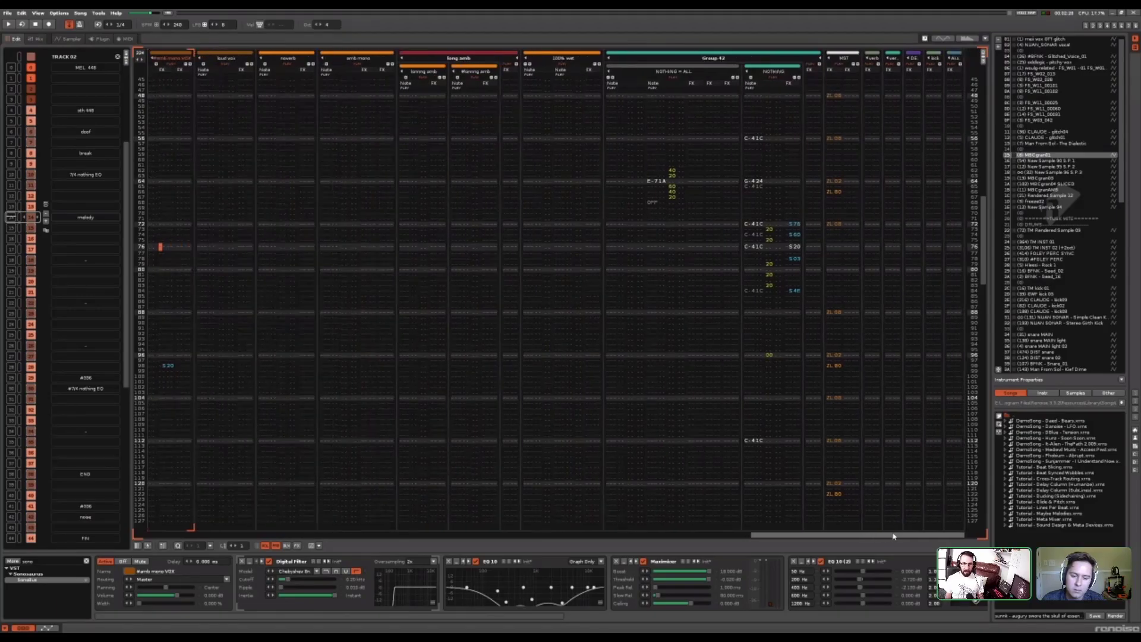
{"action": "left_click", "coordinate": [764, 259]}
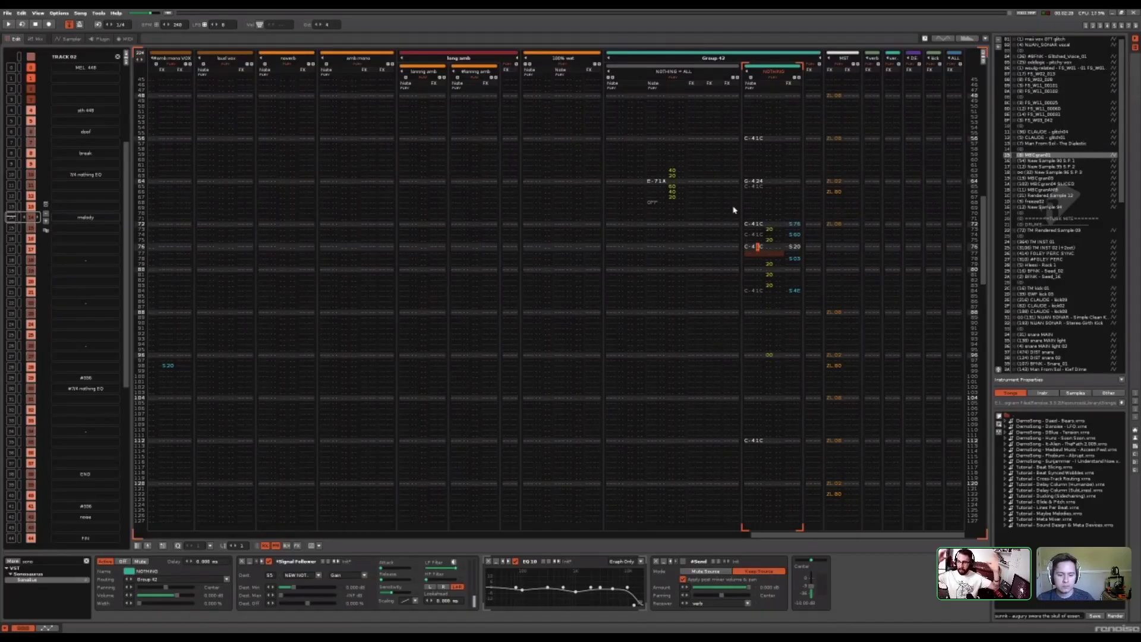
{"action": "left_click", "coordinate": [677, 288]}
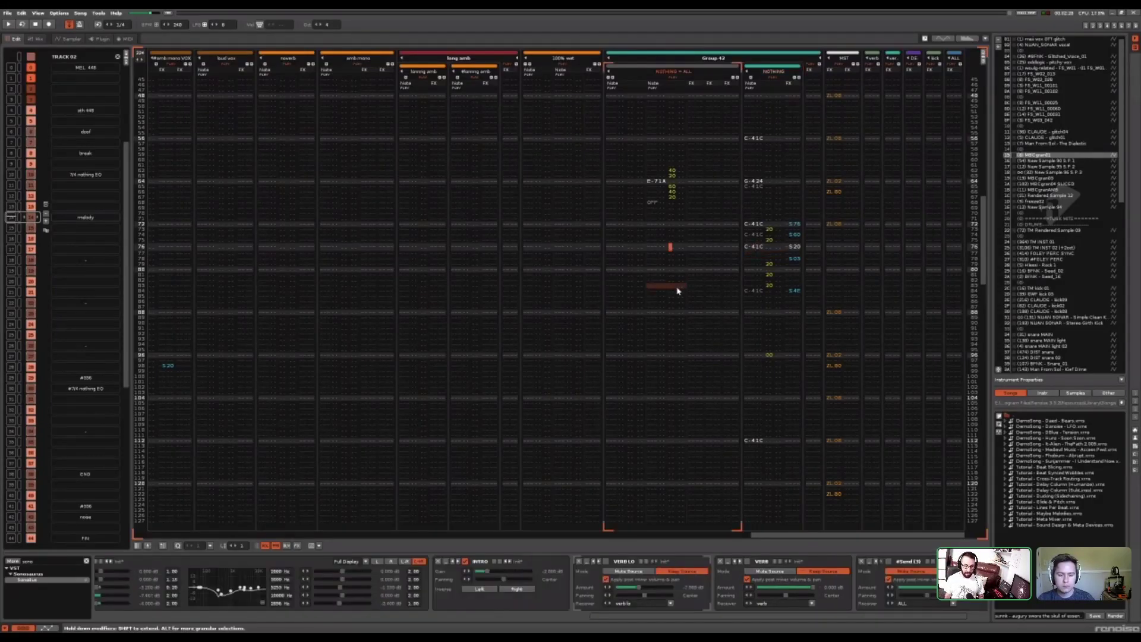
{"action": "scroll", "coordinate": [720, 619], "scroll_direction": "left", "scroll_amount": 5}
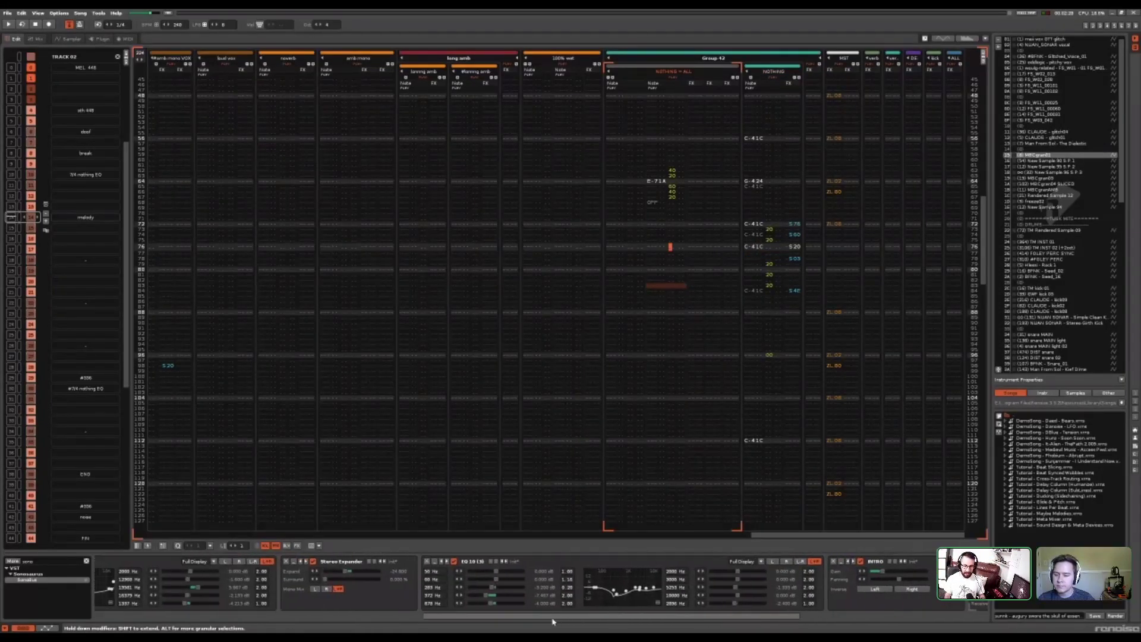
{"action": "scroll", "coordinate": [659, 619], "scroll_direction": "left", "scroll_amount": 3}
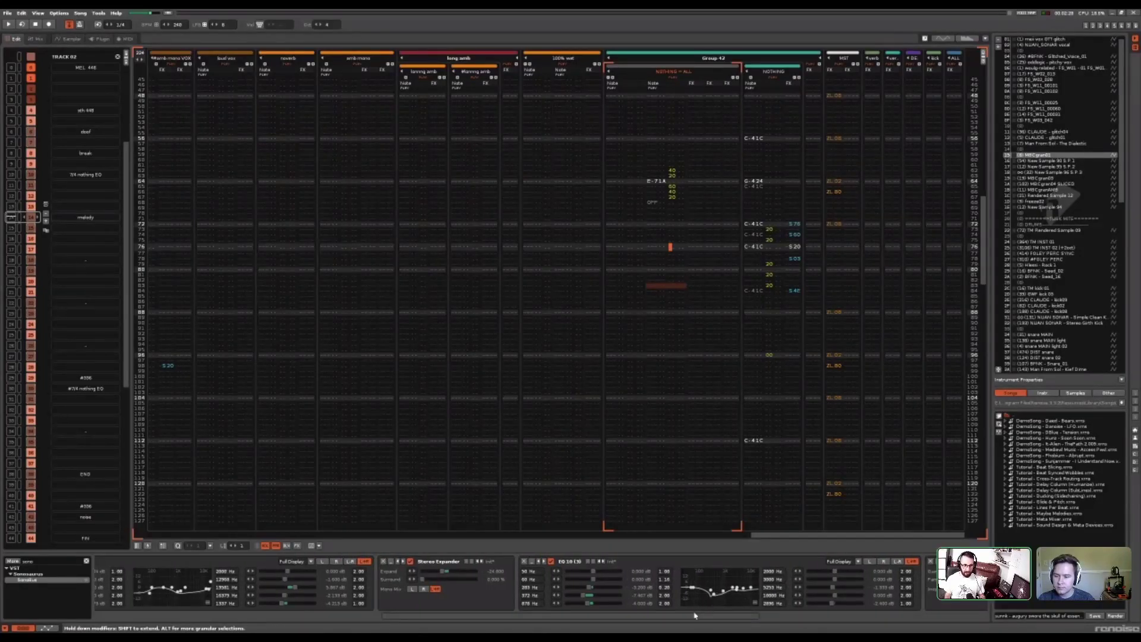
View the effects on Group 42, the 100% wet track and the amb mono track
{"action": "left_click", "coordinate": [817, 202]}
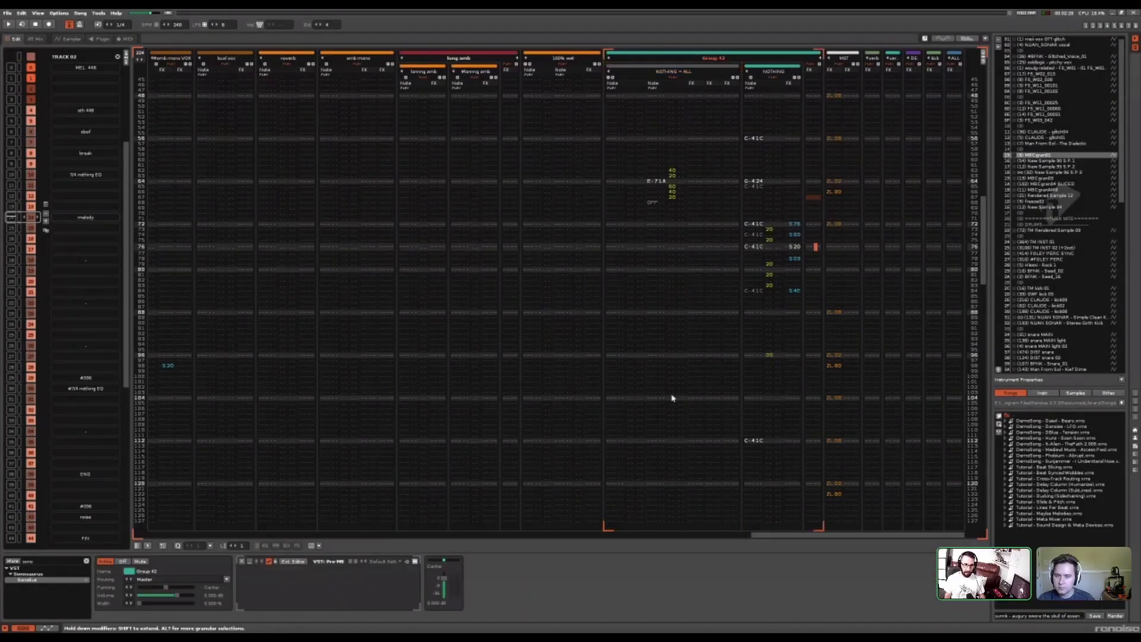
{"action": "scroll", "coordinate": [547, 434], "scroll_direction": "left", "scroll_amount": 2}
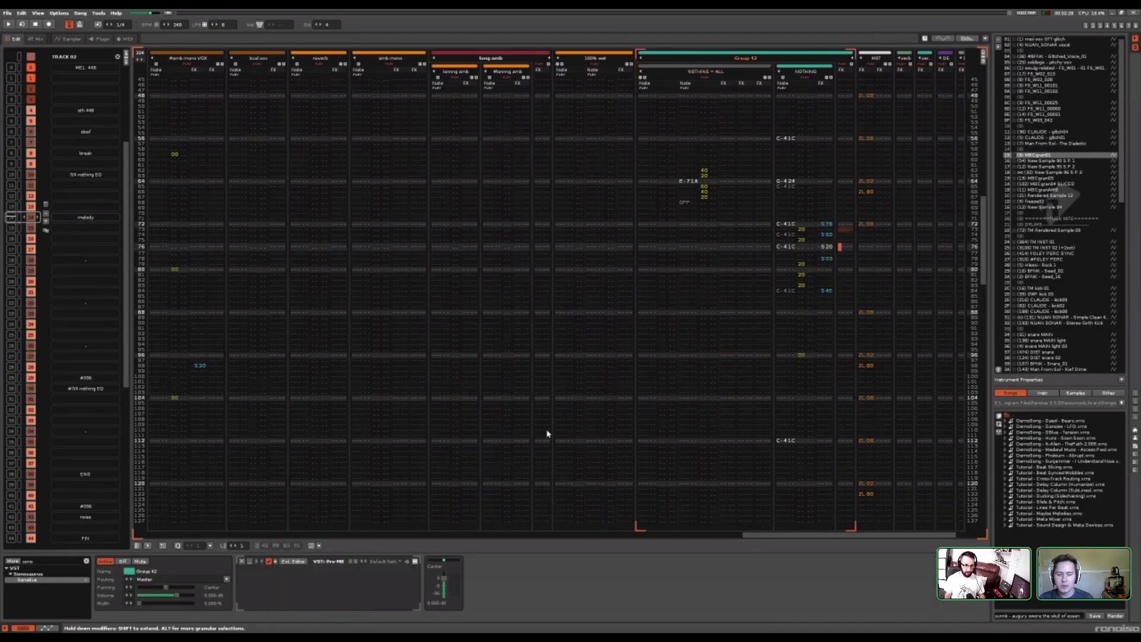
{"action": "scroll", "coordinate": [782, 537], "scroll_direction": "left", "scroll_amount": 3}
{"action": "left_click", "coordinate": [731, 306]}
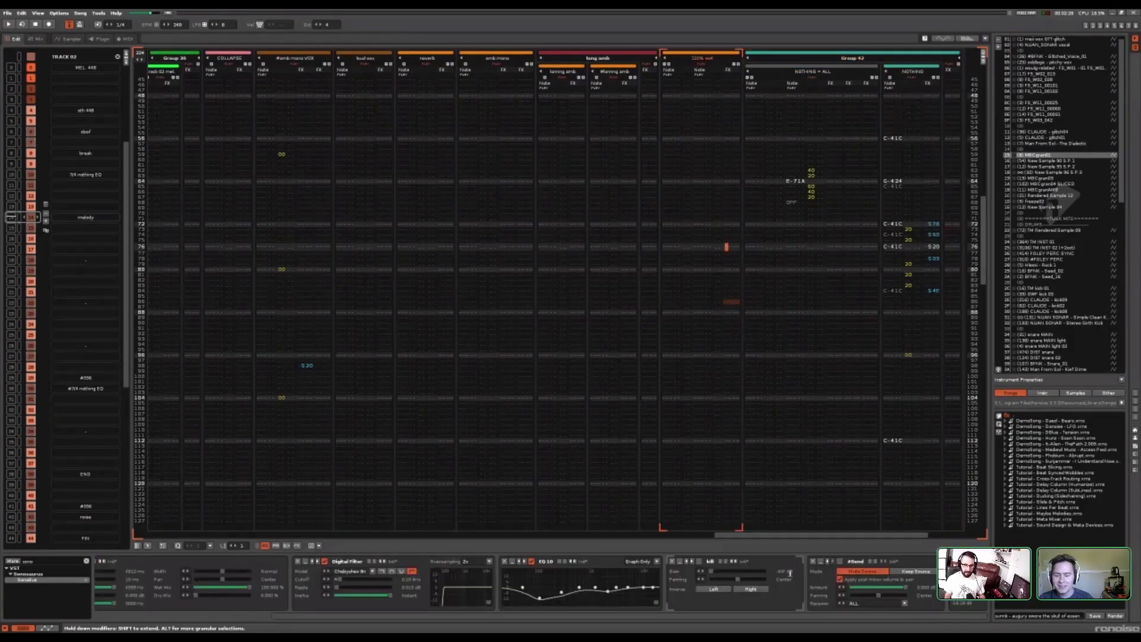
{"action": "scroll", "coordinate": [613, 351], "scroll_direction": "left", "scroll_amount": 5}
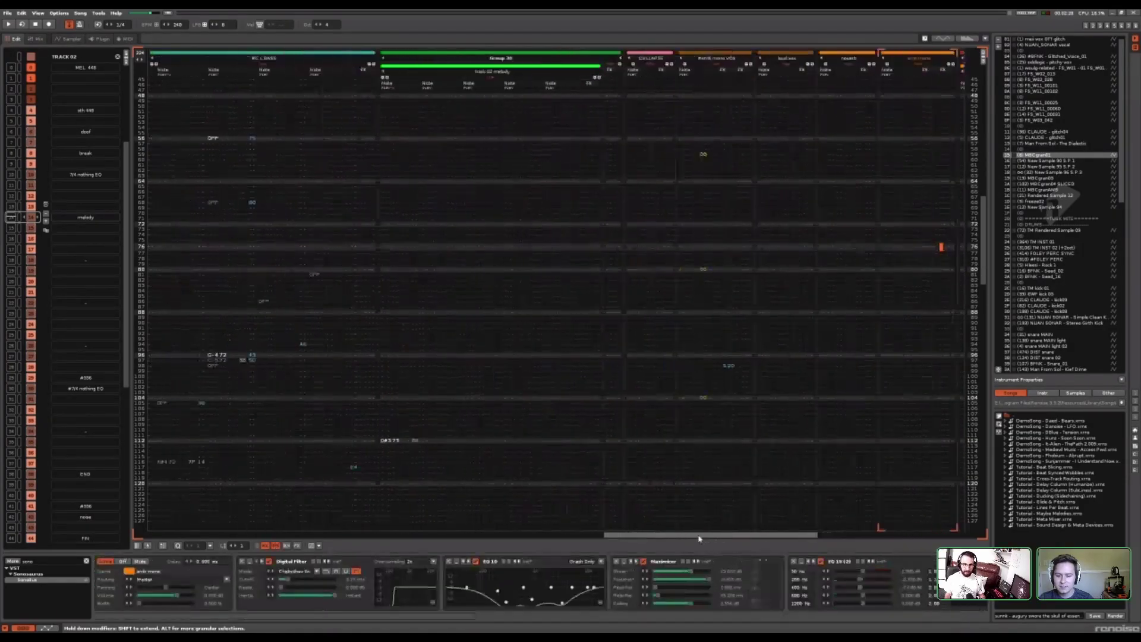
Examine the bass track's effects chain from the Distortion devices through the filters and EQ 10 devices
{"action": "left_click", "coordinate": [385, 288]}
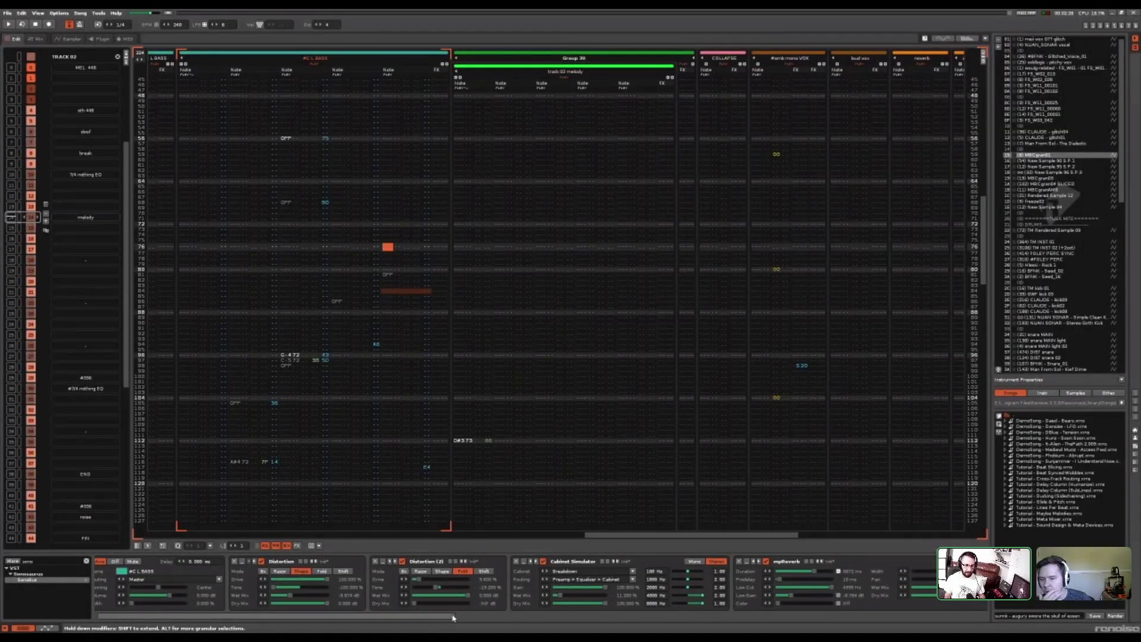
{"action": "scroll", "coordinate": [680, 618], "scroll_direction": "right", "scroll_amount": 2}
{"action": "scroll", "coordinate": [679, 623], "scroll_direction": "right", "scroll_amount": 2}
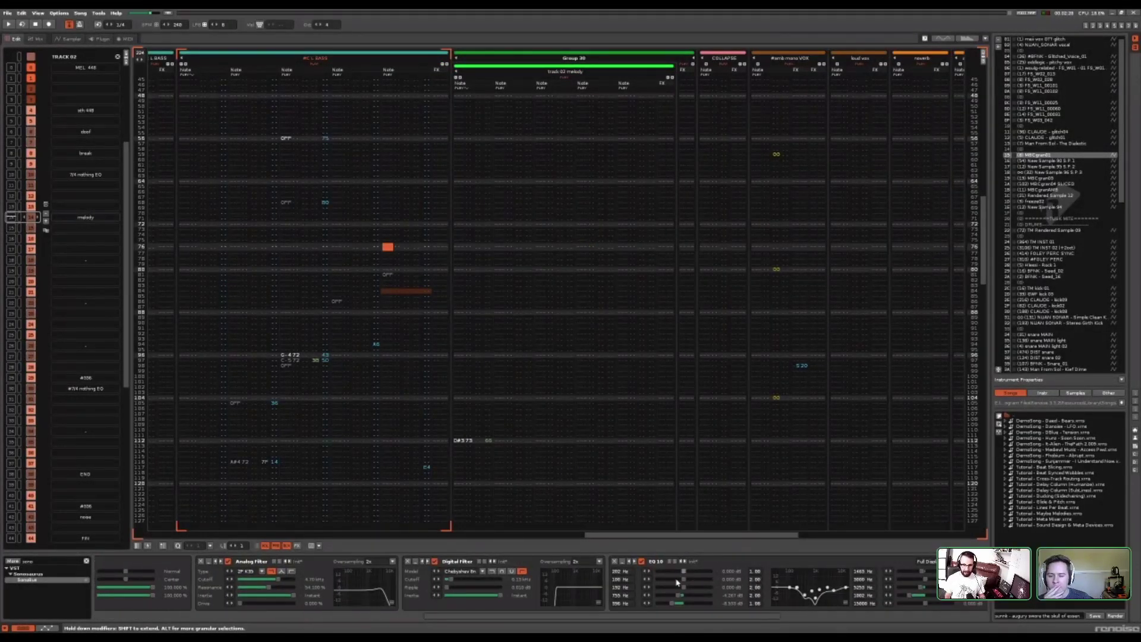
{"action": "scroll", "coordinate": [706, 618], "scroll_direction": "right", "scroll_amount": 1}
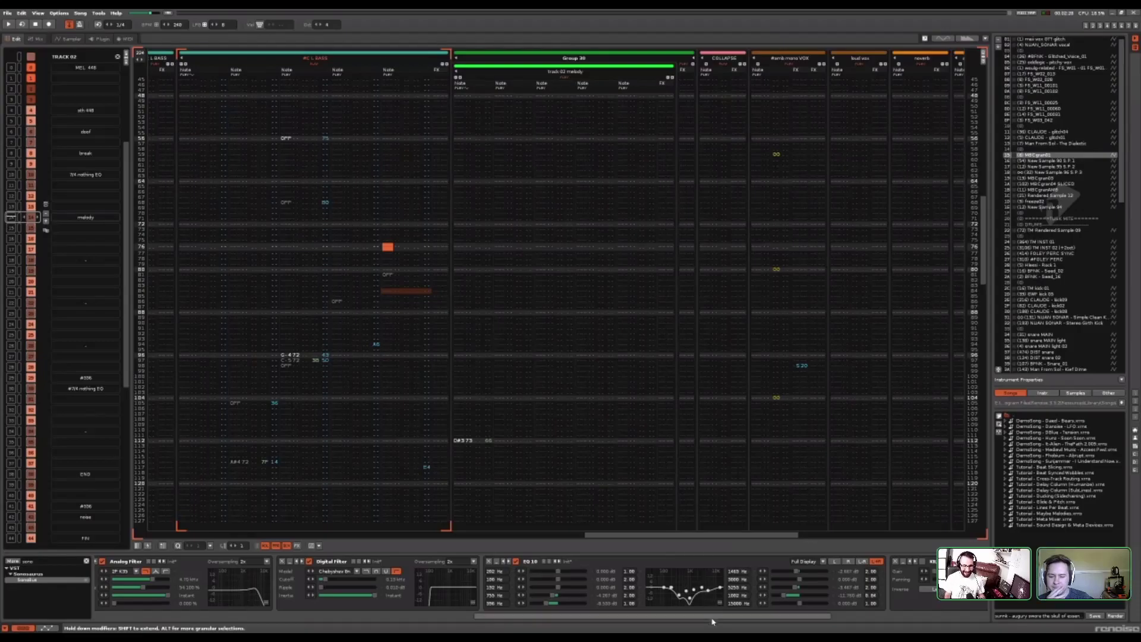
{"action": "scroll", "coordinate": [738, 622], "scroll_direction": "right", "scroll_amount": 1}
{"action": "scroll", "coordinate": [748, 624], "scroll_direction": "right", "scroll_amount": 3}
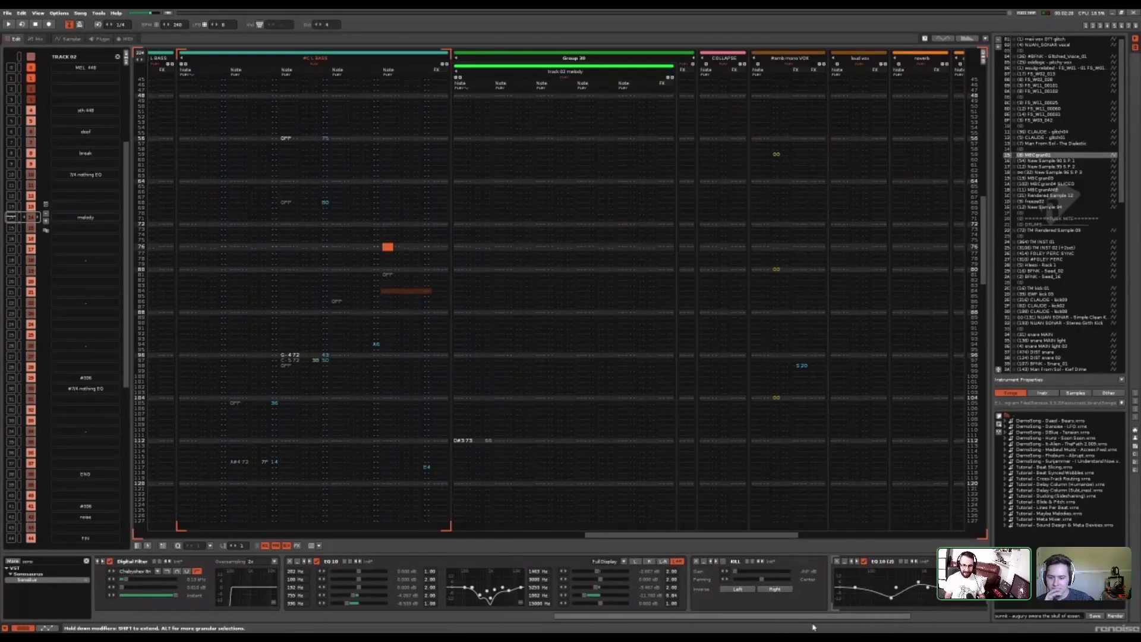
{"action": "scroll", "coordinate": [659, 537], "scroll_direction": "right", "scroll_amount": 5}
Compare the effects chains of NOTHING, Group 42 and NOTHING = ALL at line 76
{"action": "left_click", "coordinate": [737, 288]}
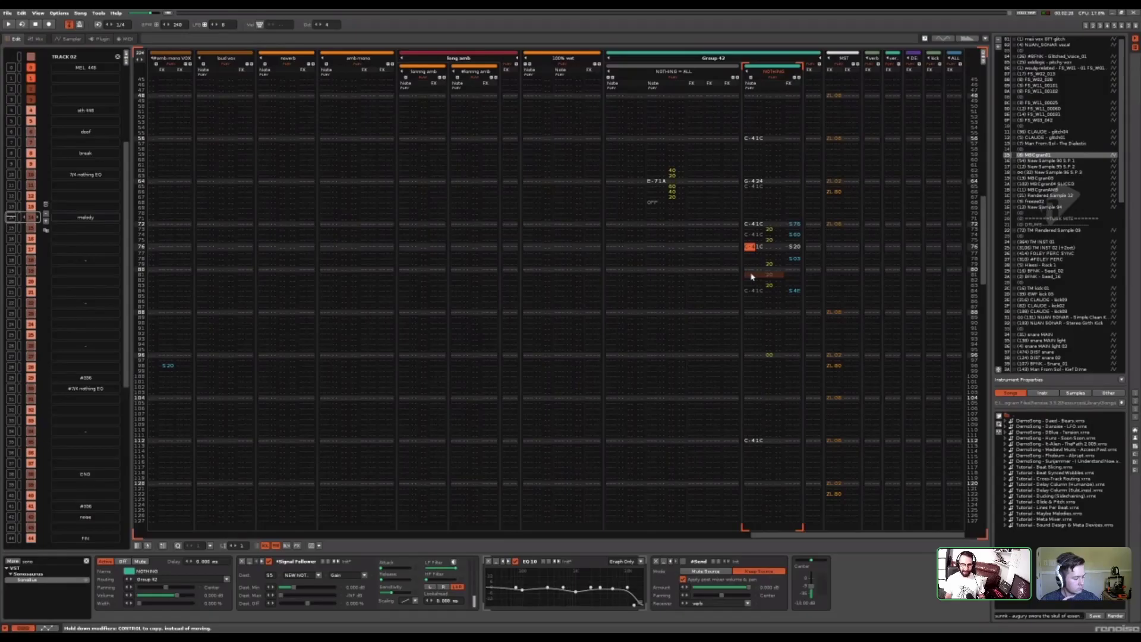
{"action": "left_click", "coordinate": [809, 247]}
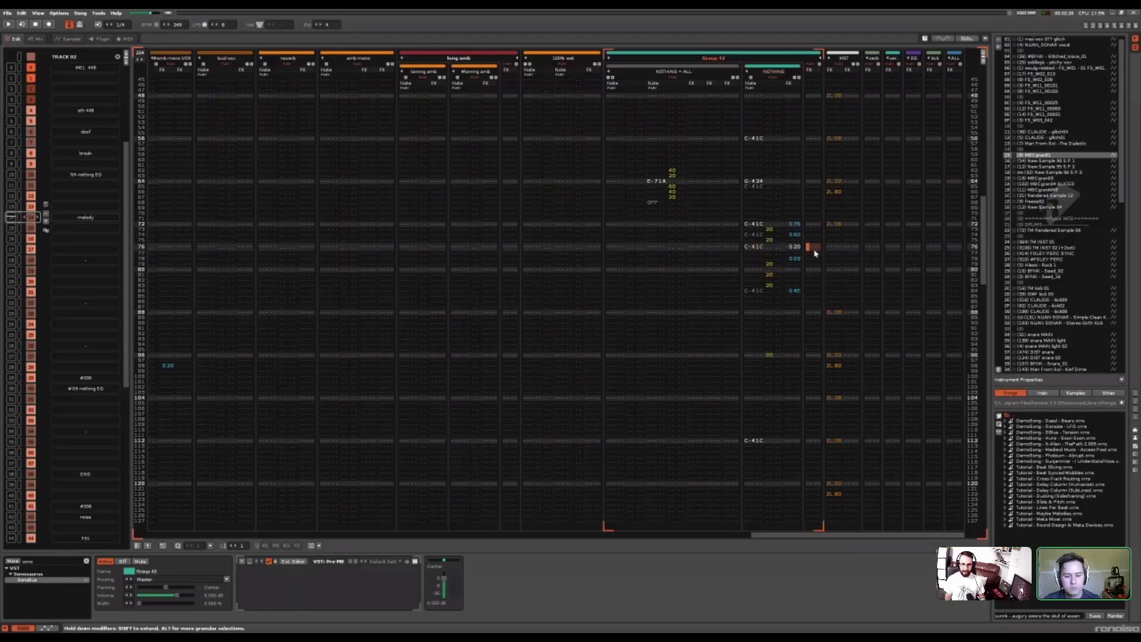
{"action": "left_click", "coordinate": [698, 248]}
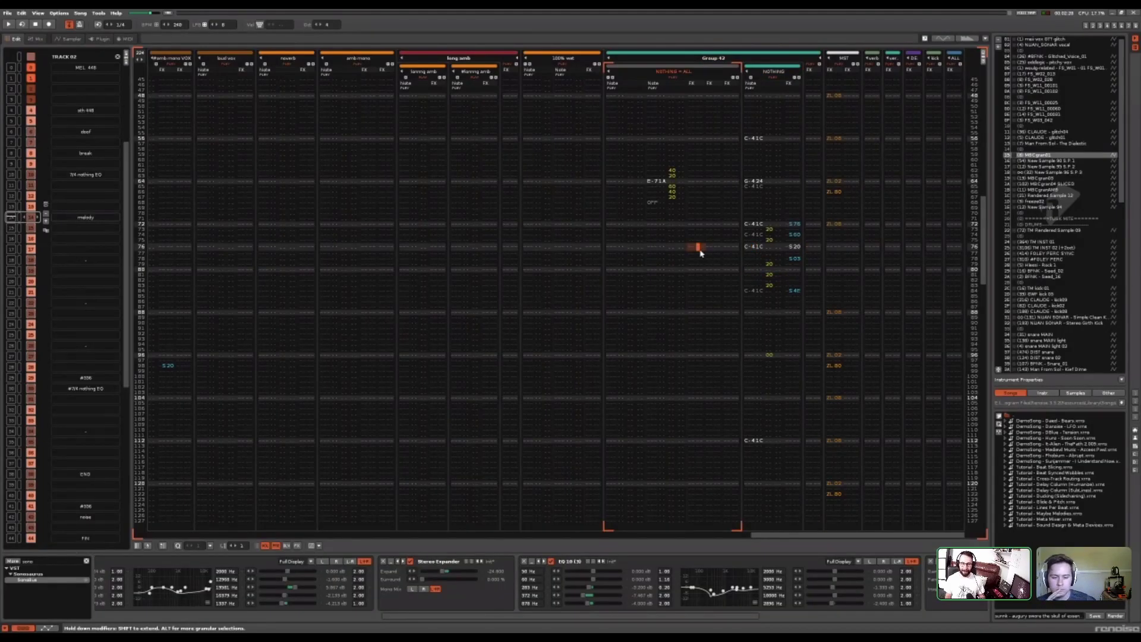
{"action": "left_click", "coordinate": [809, 247]}
{"action": "left_click", "coordinate": [764, 247]}
{"action": "left_click", "coordinate": [699, 248]}
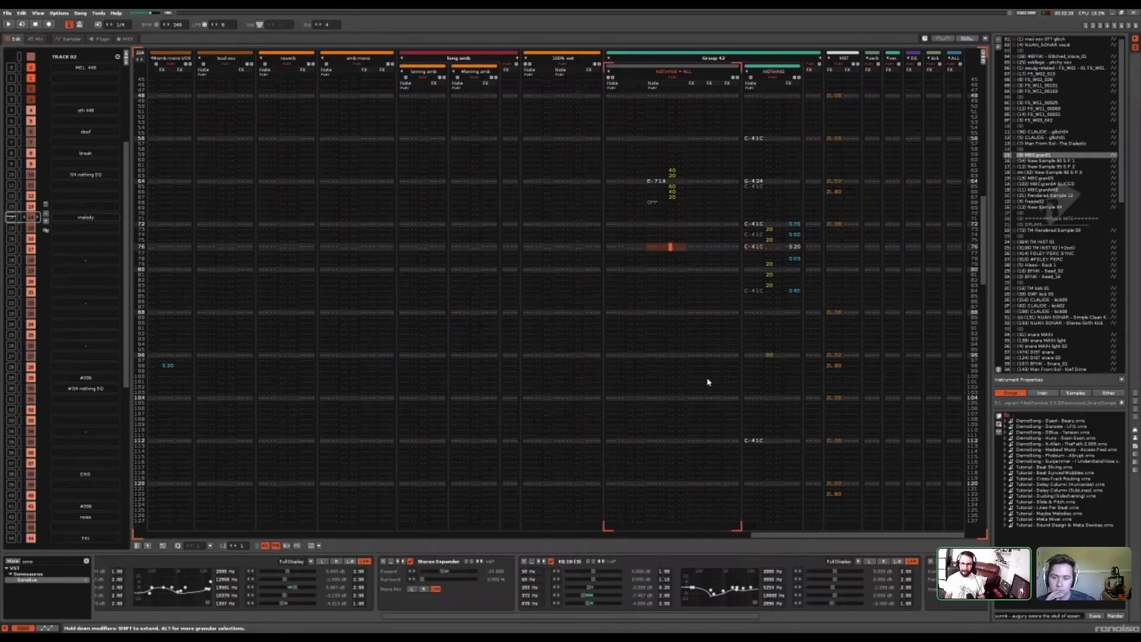
Examine the MST track's effects chain from the VST plugins back to the Digital Filter, Distortion and Repeater devices
{"action": "left_click", "coordinate": [831, 248]}
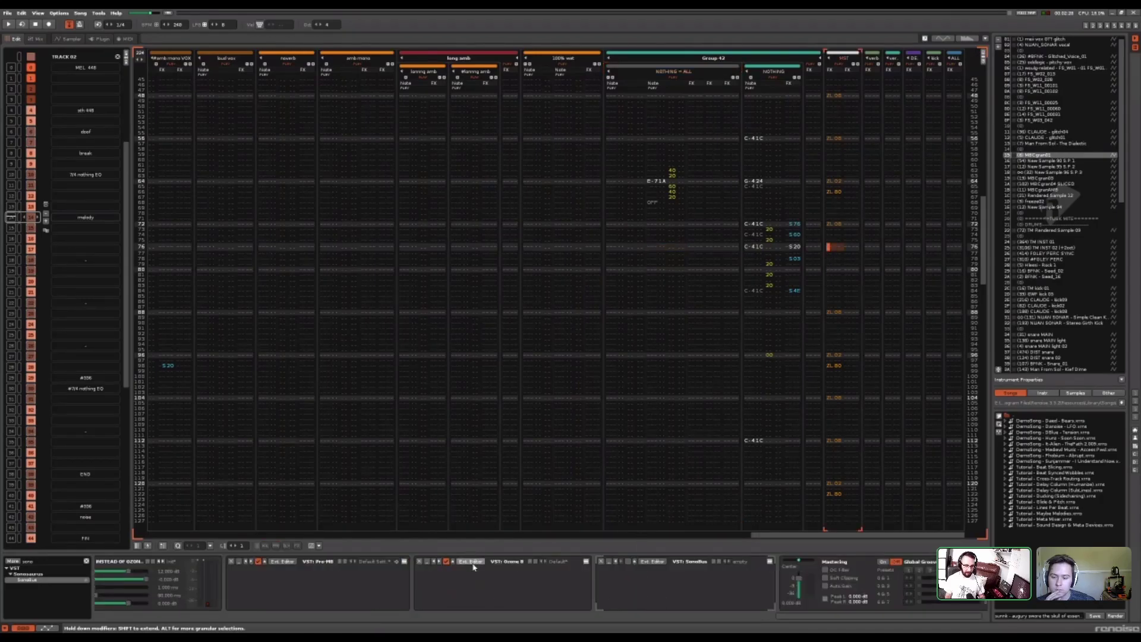
{"action": "left_click_drag", "start_coordinate": [818, 618], "coordinate": [648, 622]}
{"action": "scroll", "coordinate": [855, 589], "scroll_direction": "left", "scroll_amount": 4}
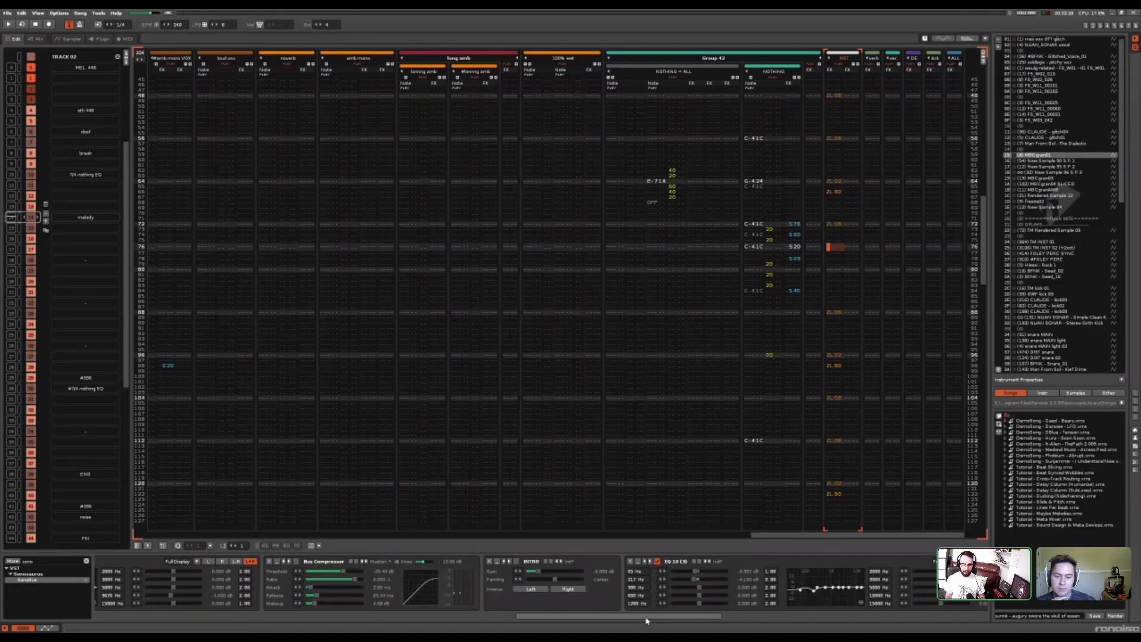
{"action": "left_click_drag", "start_coordinate": [646, 621], "coordinate": [223, 617]}
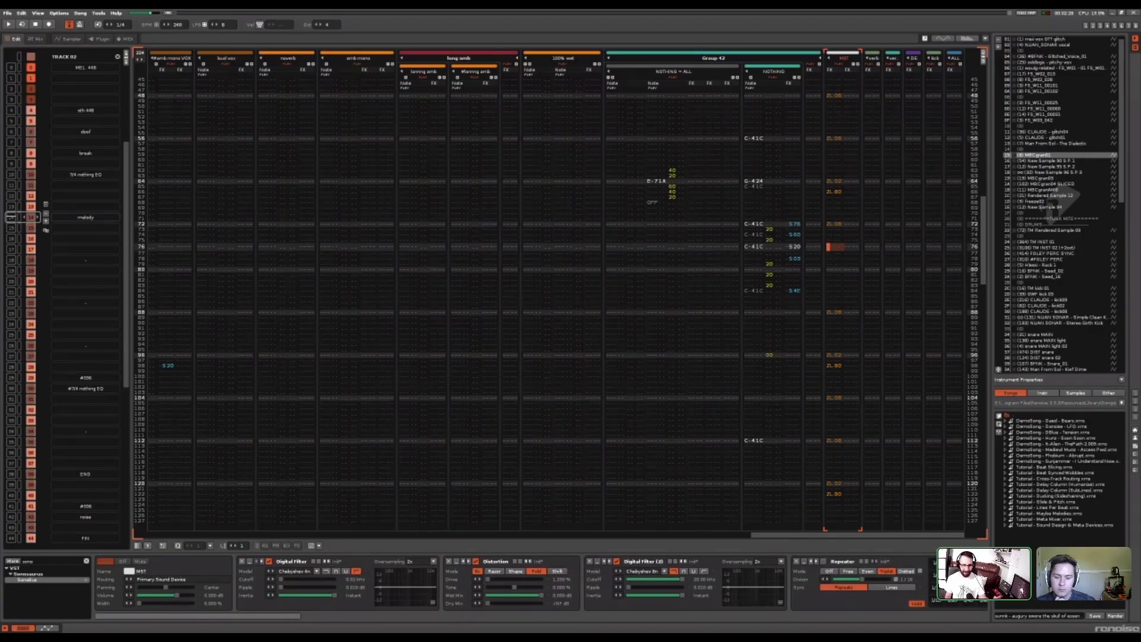
{"action": "left_click_drag", "start_coordinate": [223, 617], "coordinate": [351, 617]}
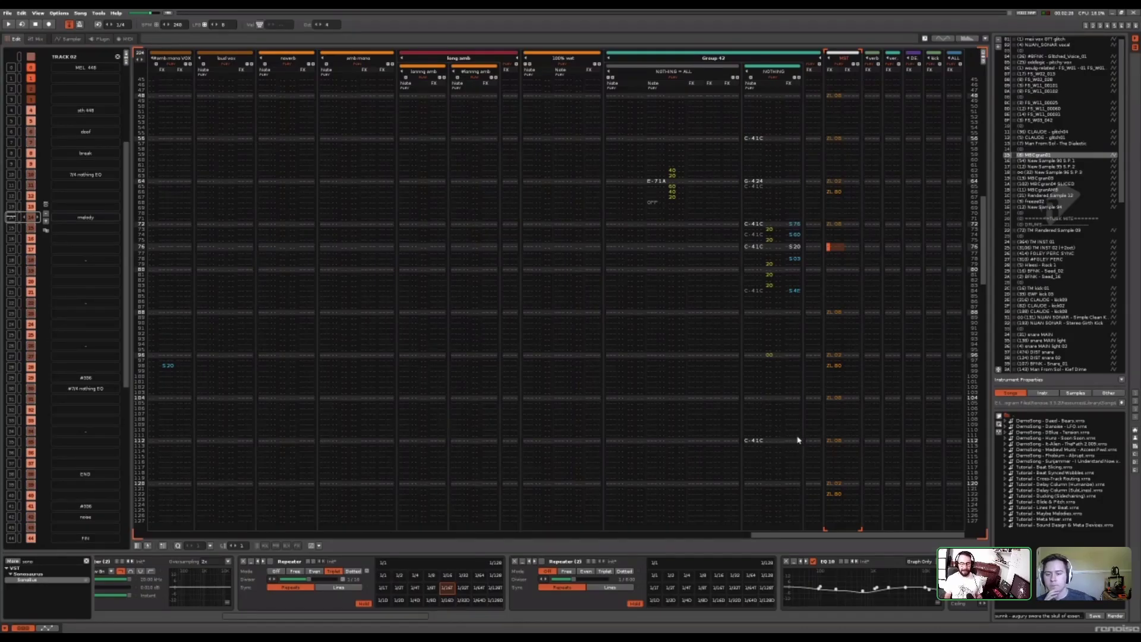
Revisit the NOTHING = ALL track, return to the MST track and show the start of its effects chain
{"action": "key", "text": "shift+Tab"}
{"action": "key", "text": "shift+Tab"}
{"action": "key", "text": "shift+Tab"}
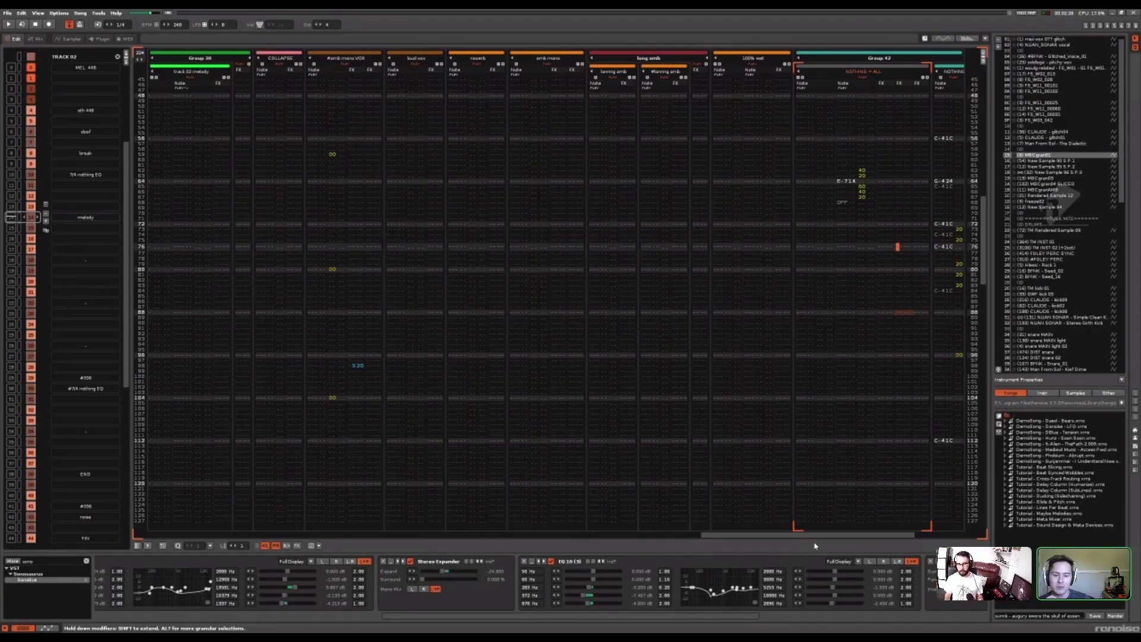
{"action": "key", "text": "Tab"}
{"action": "key", "text": "Tab"}
{"action": "key", "text": "Tab"}
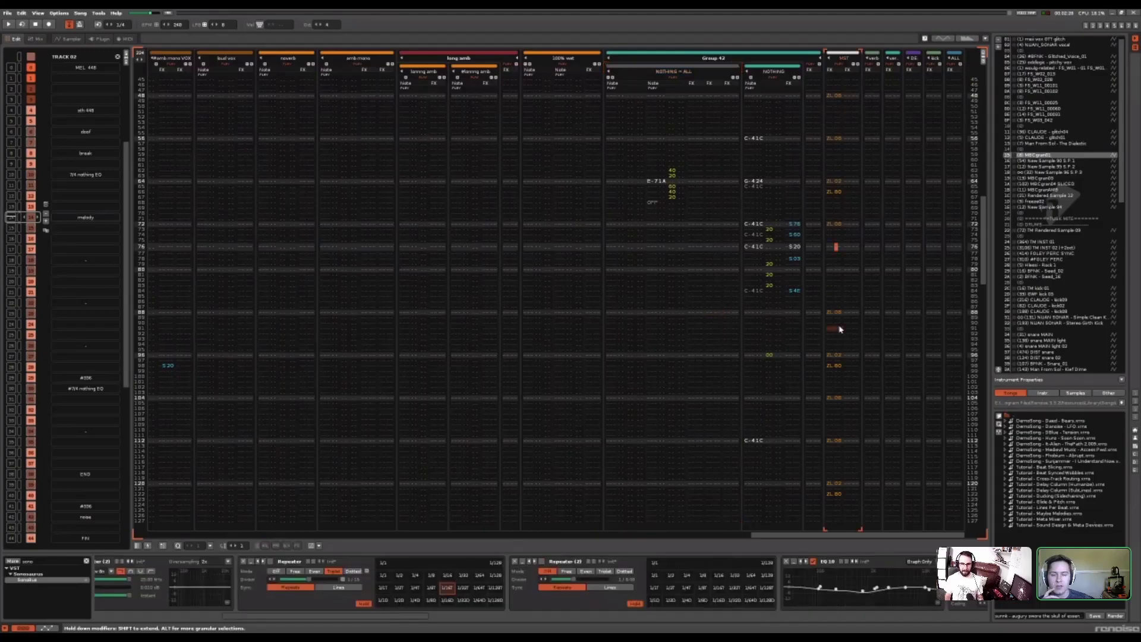
{"action": "left_click_drag", "start_coordinate": [401, 619], "coordinate": [273, 626]}
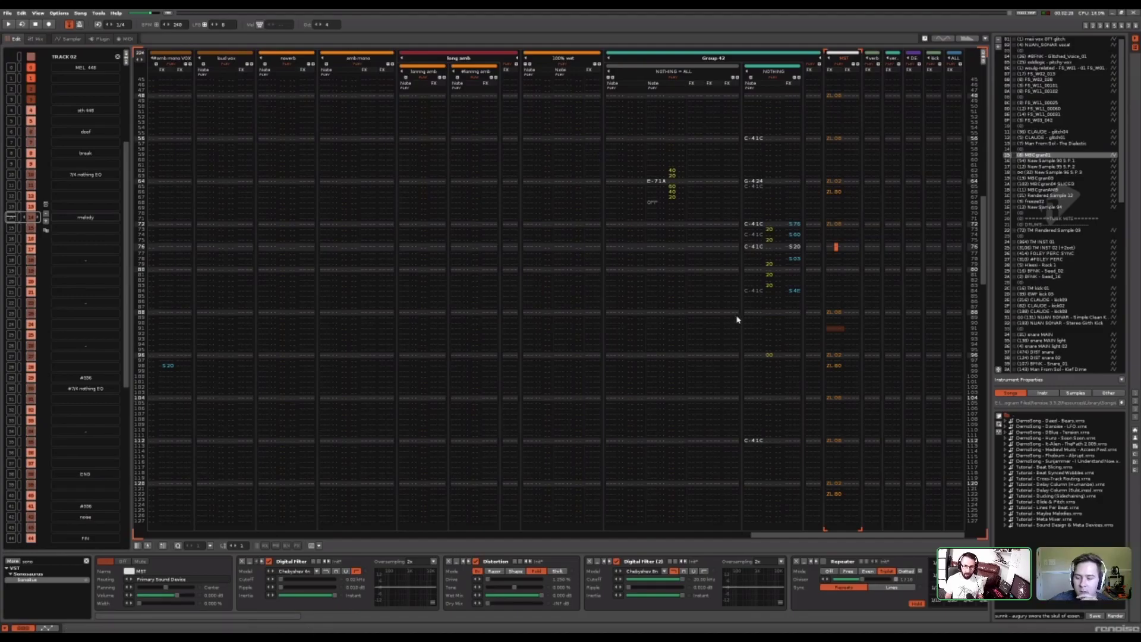
{"action": "left_click", "coordinate": [828, 248]}
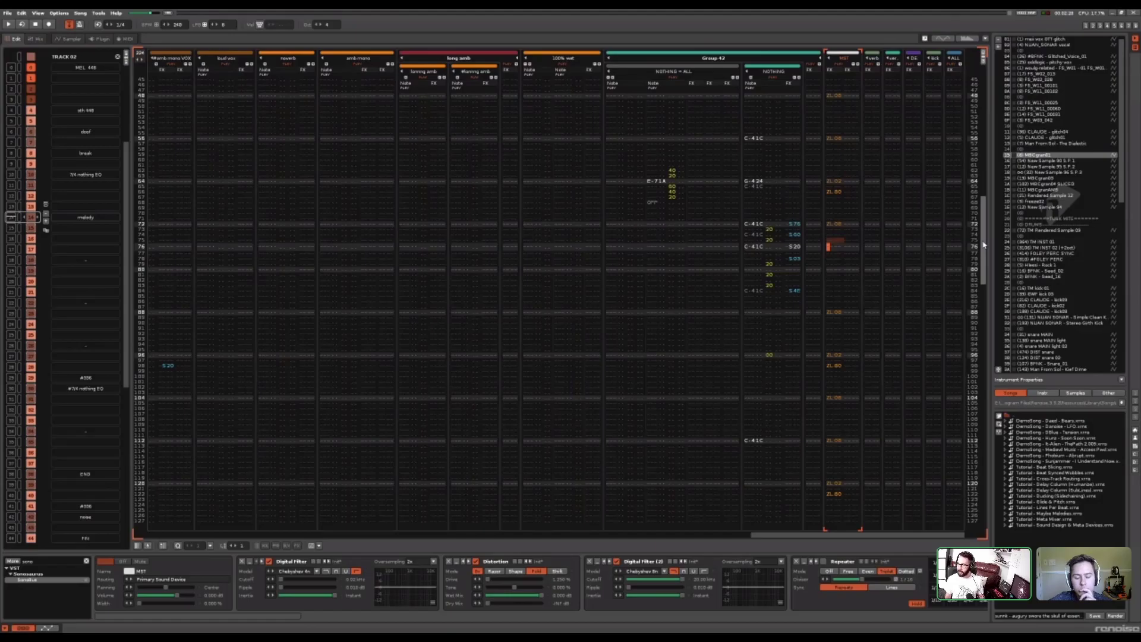
Go to an early pattern before the break section and review the MST track's ZL commands and first effects
{"action": "scroll", "coordinate": [985, 244], "scroll_direction": "up", "scroll_amount": 1}
{"action": "left_click_drag", "start_coordinate": [983, 240], "coordinate": [972, 90]}
{"action": "scroll", "coordinate": [94, 276], "scroll_direction": "up", "scroll_amount": 14}
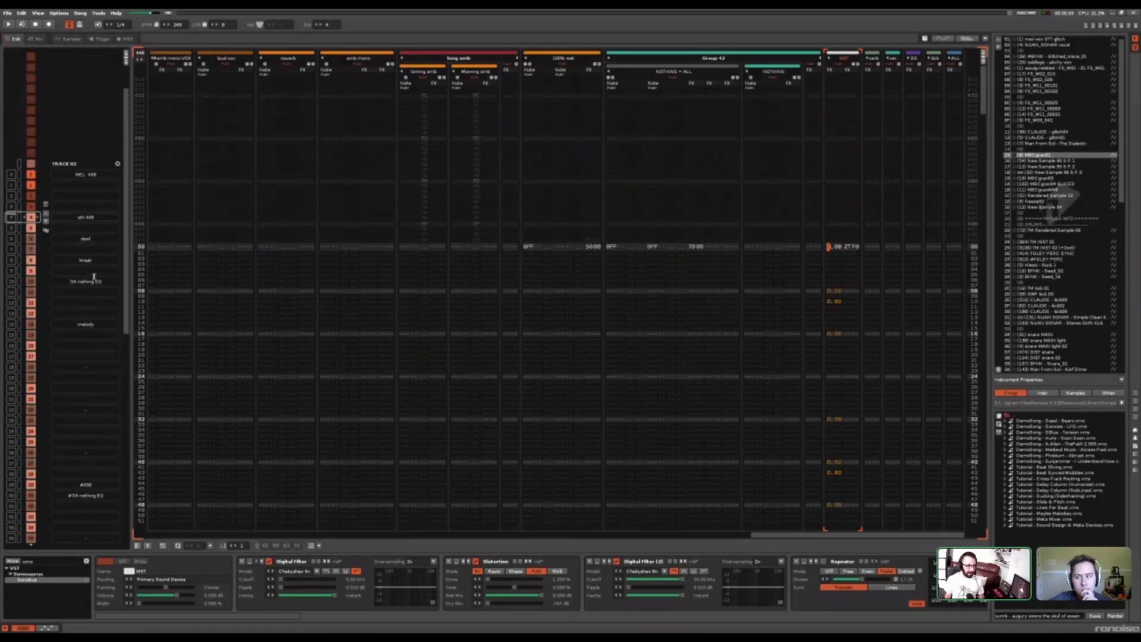
{"action": "scroll", "coordinate": [93, 277], "scroll_direction": "down", "scroll_amount": 3}
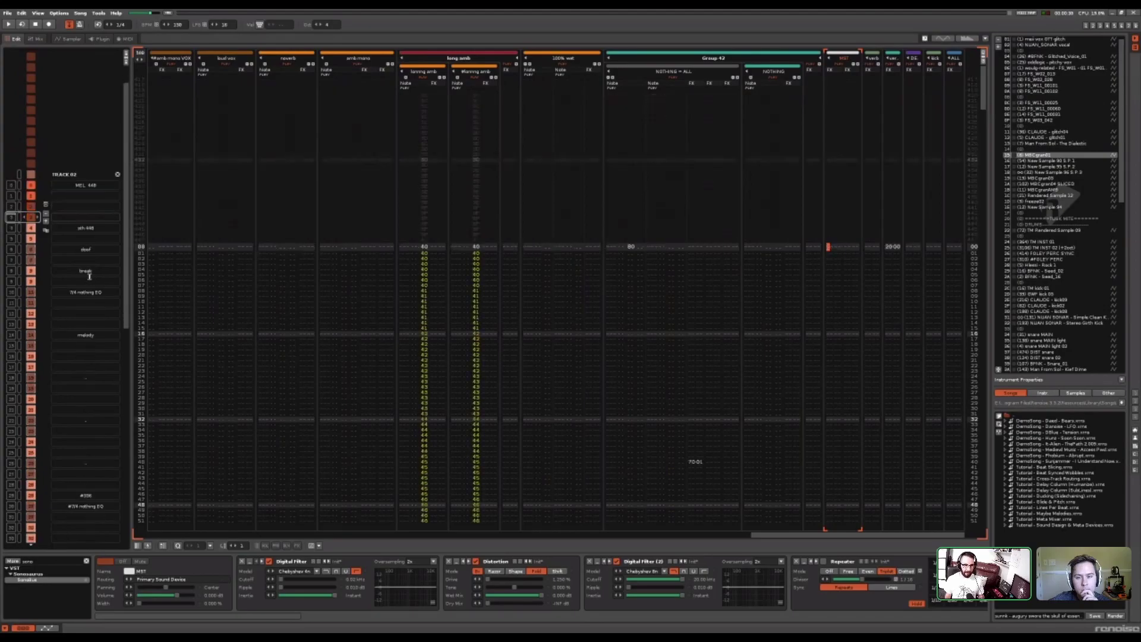
{"action": "scroll", "coordinate": [88, 276], "scroll_direction": "down", "scroll_amount": 1}
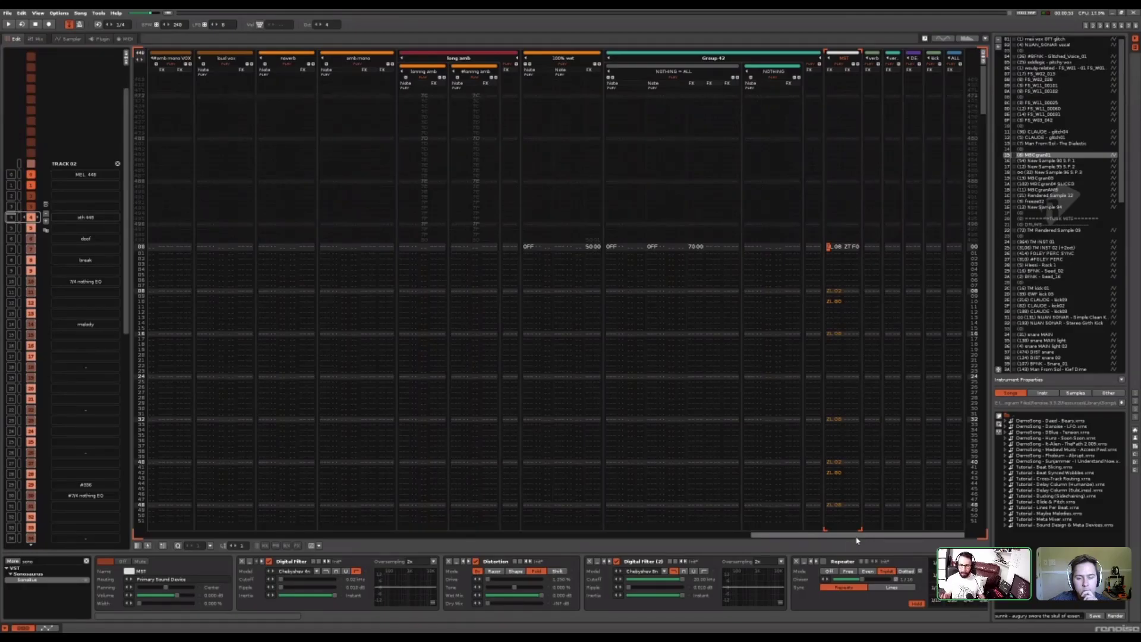
{"action": "left_click", "coordinate": [835, 312]}
{"action": "scroll", "coordinate": [276, 624], "scroll_direction": "left", "scroll_amount": 5}
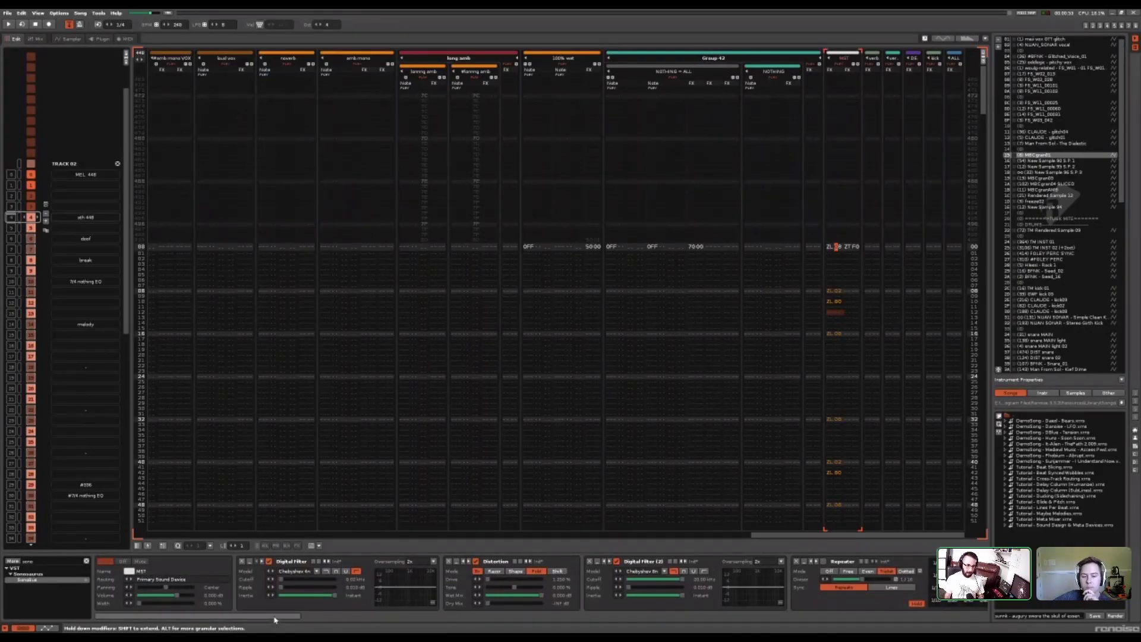
{"action": "left_click_drag", "start_coordinate": [275, 619], "coordinate": [215, 624]}
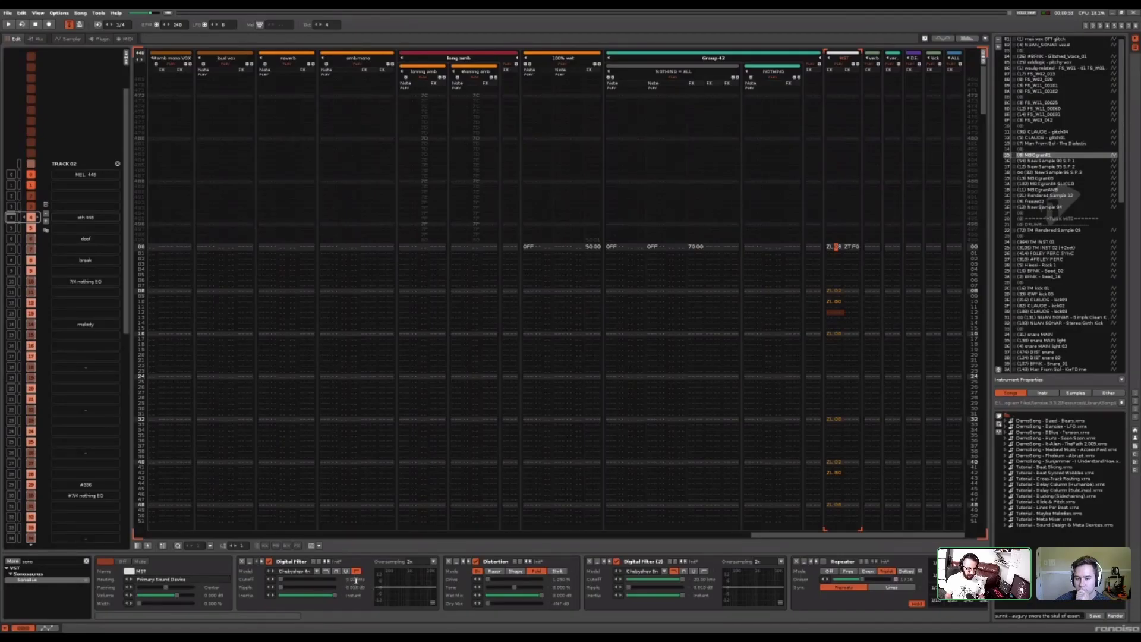
Try different cutoff settings on the MST track's first Digital Filter and undo the changes
{"action": "left_click", "coordinate": [291, 578]}
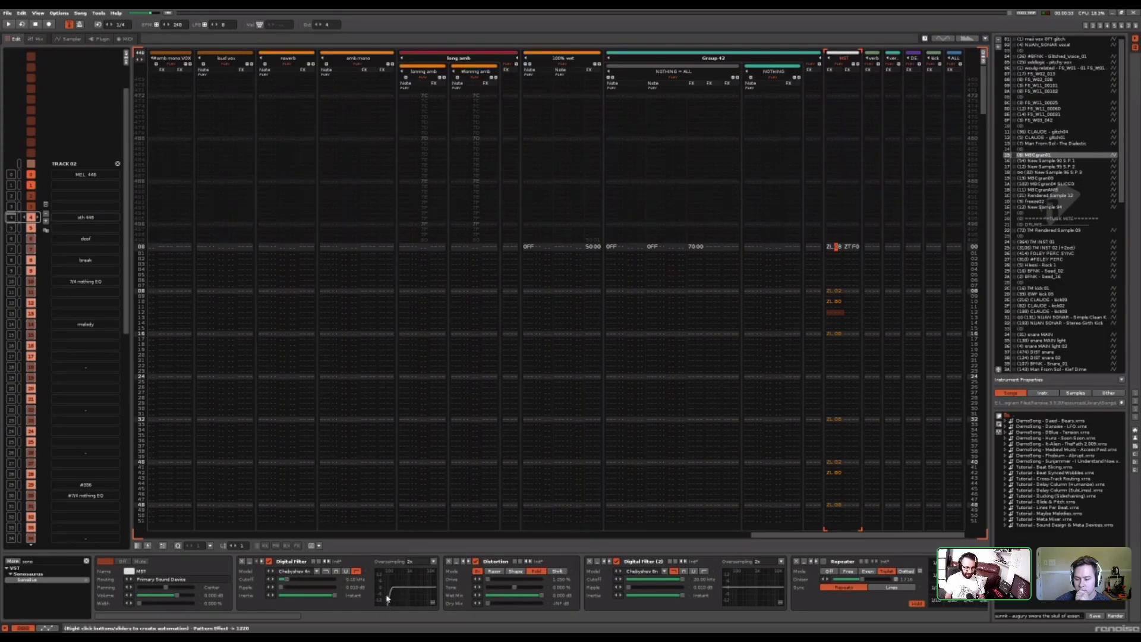
{"action": "left_click_drag", "start_coordinate": [390, 599], "coordinate": [382, 595]}
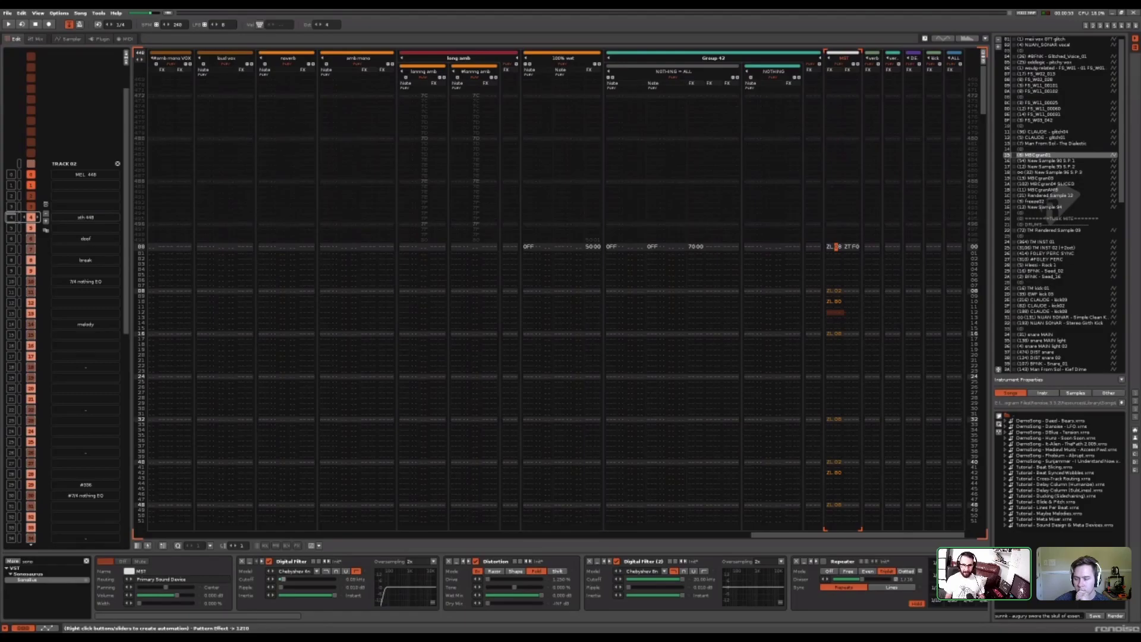
{"action": "left_click", "coordinate": [285, 581]}
{"action": "left_click_drag", "start_coordinate": [284, 583], "coordinate": [287, 586]}
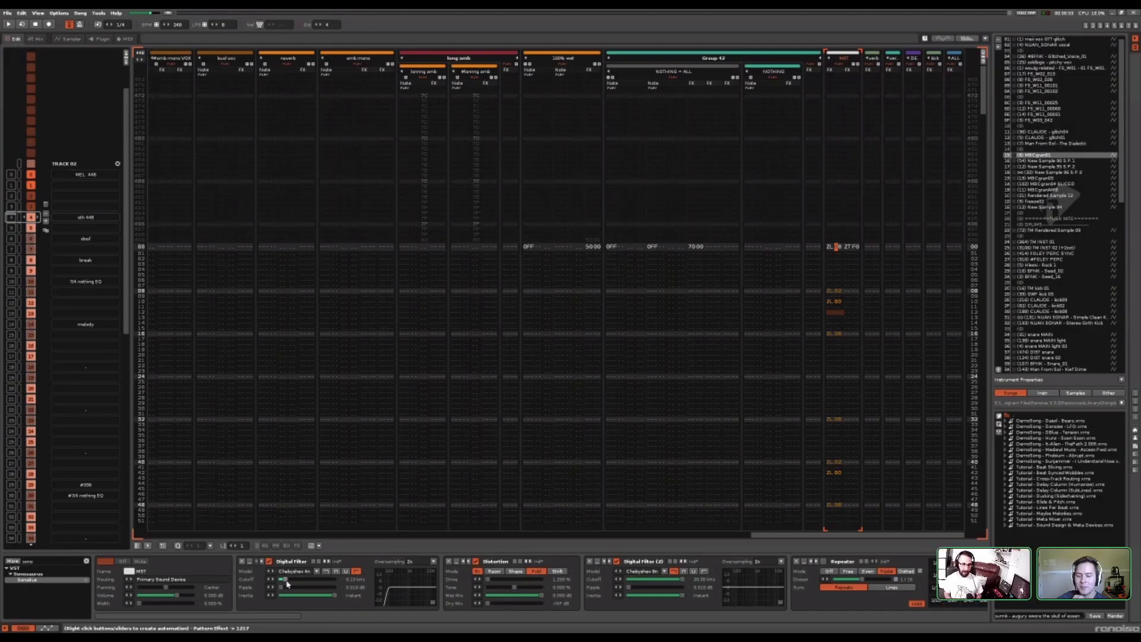
{"action": "key", "text": "ctrl+z"}
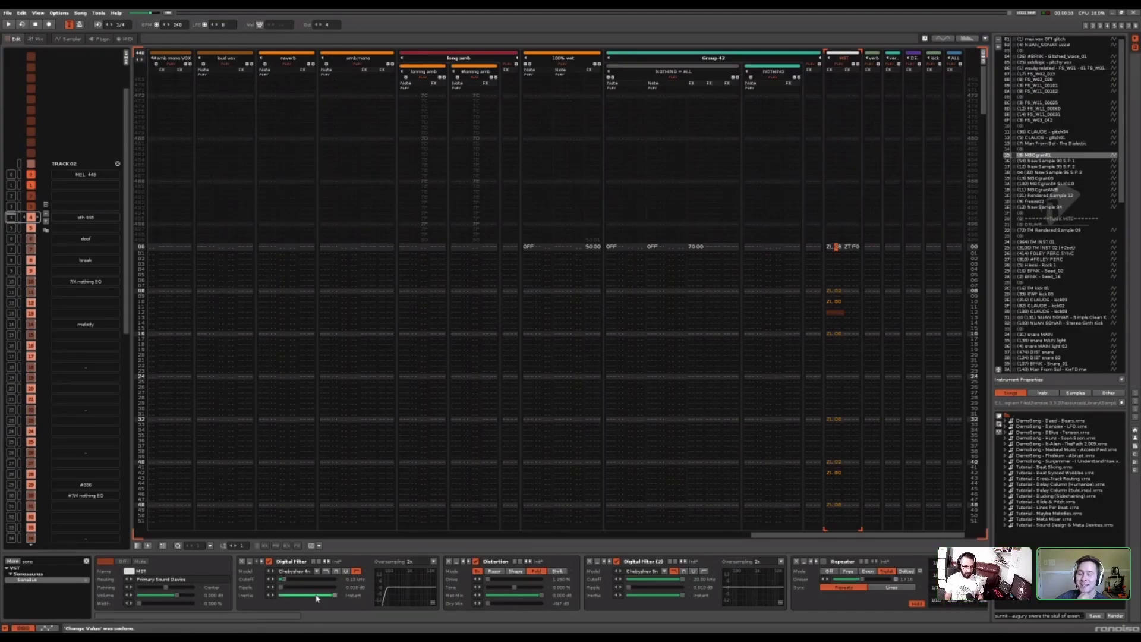
{"action": "key", "text": "ctrl+y"}
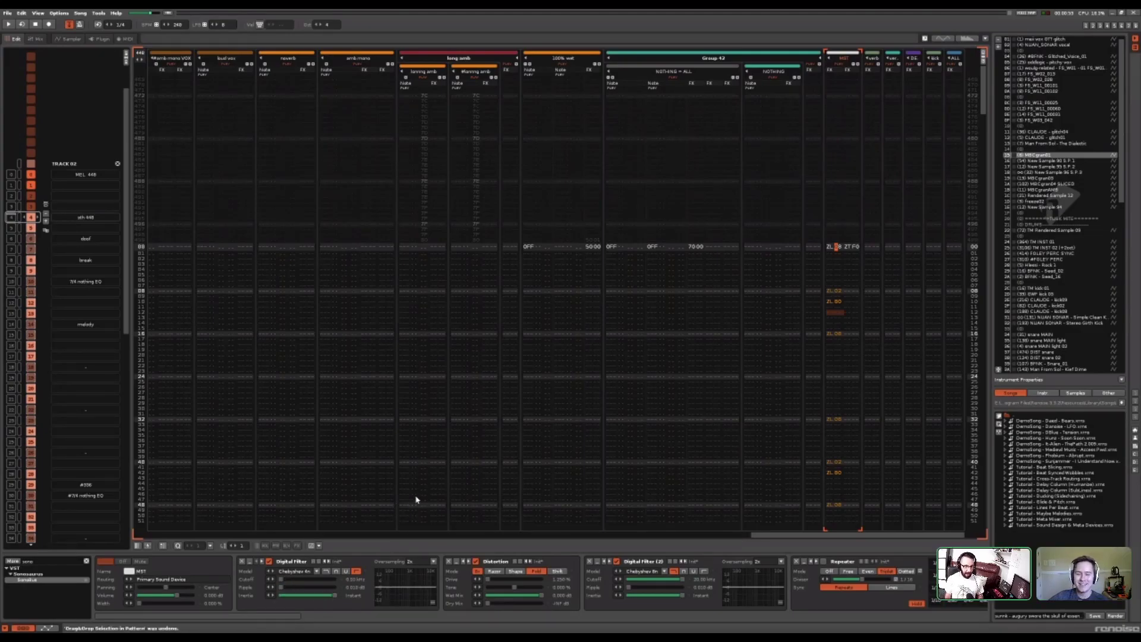
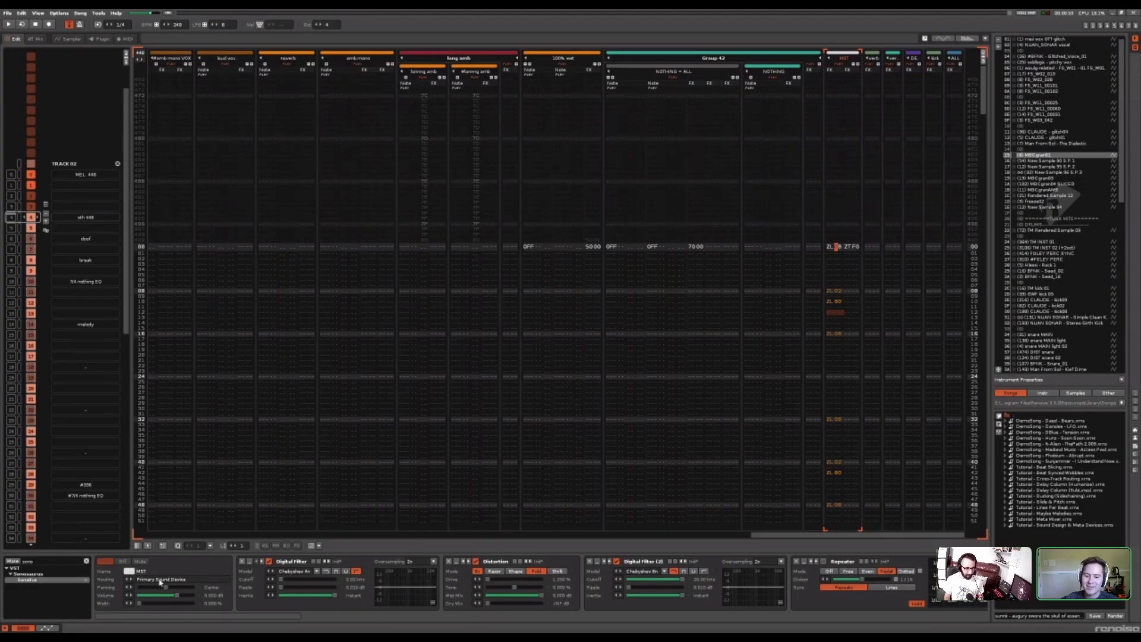
Examine the settings of the MST track's first Digital Filter and the Distortion device after it
{"action": "scroll", "coordinate": [214, 618], "scroll_direction": "right", "scroll_amount": 3}
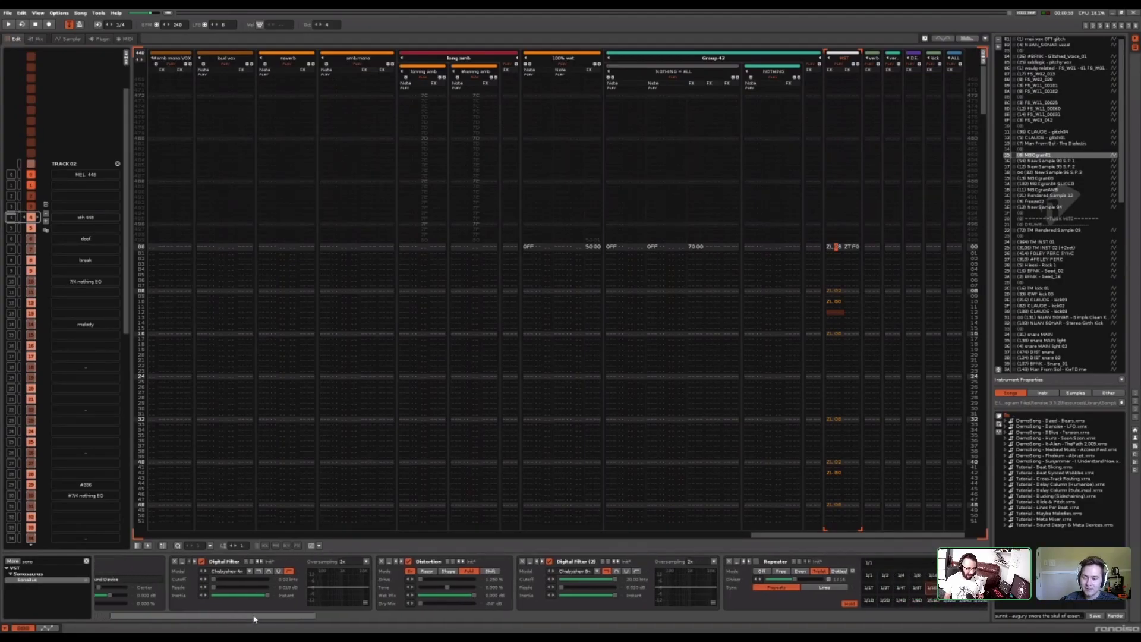
{"action": "scroll", "coordinate": [214, 618], "scroll_direction": "right", "scroll_amount": 3}
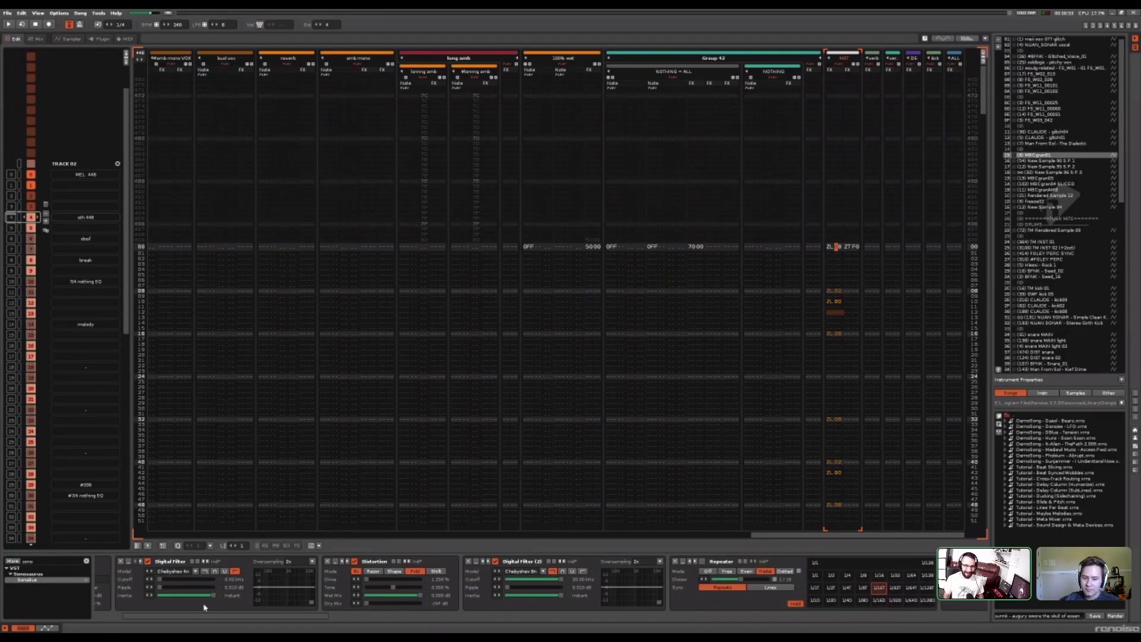
{"action": "scroll", "coordinate": [214, 618], "scroll_direction": "left", "scroll_amount": 2}
{"action": "scroll", "coordinate": [217, 620], "scroll_direction": "right", "scroll_amount": 1}
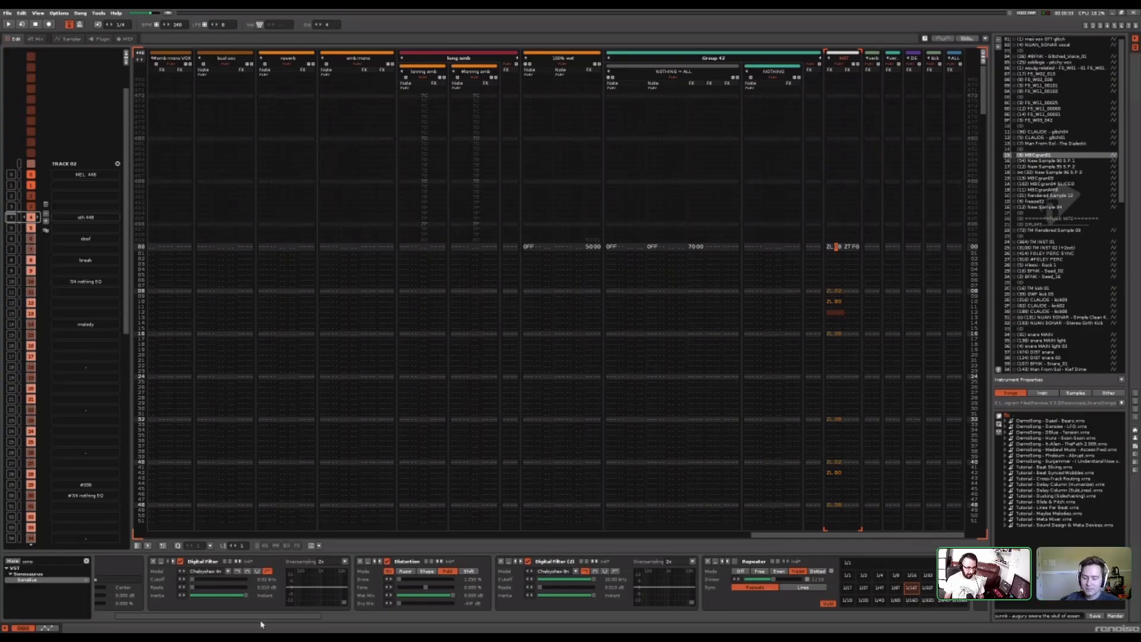
{"action": "scroll", "coordinate": [262, 622], "scroll_direction": "right", "scroll_amount": 2}
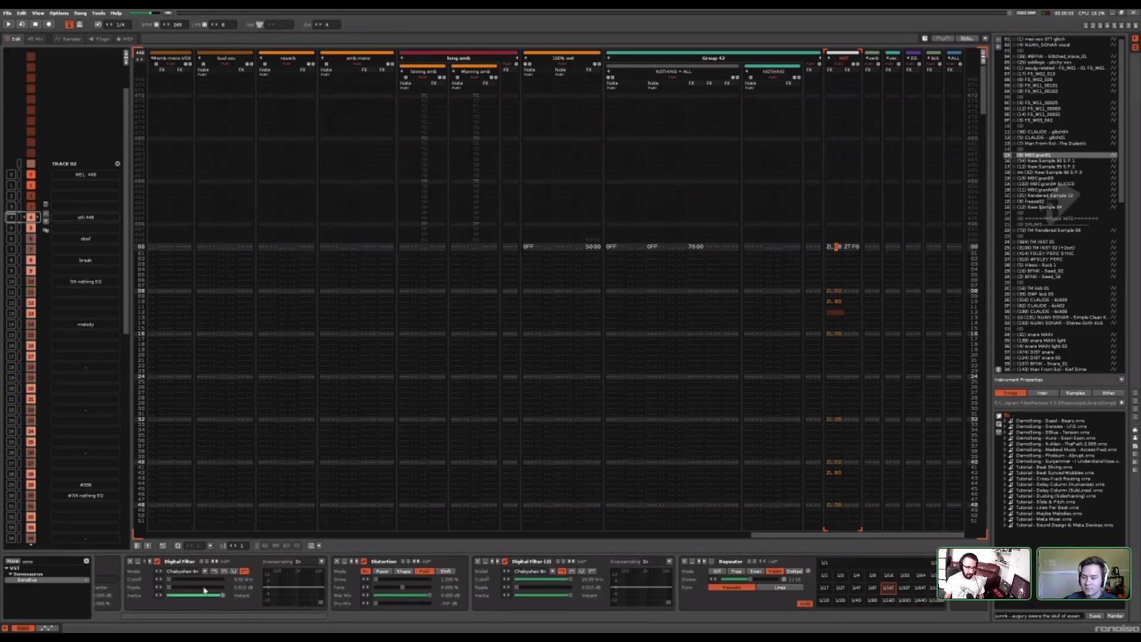
{"action": "scroll", "coordinate": [240, 617], "scroll_direction": "left", "scroll_amount": 1}
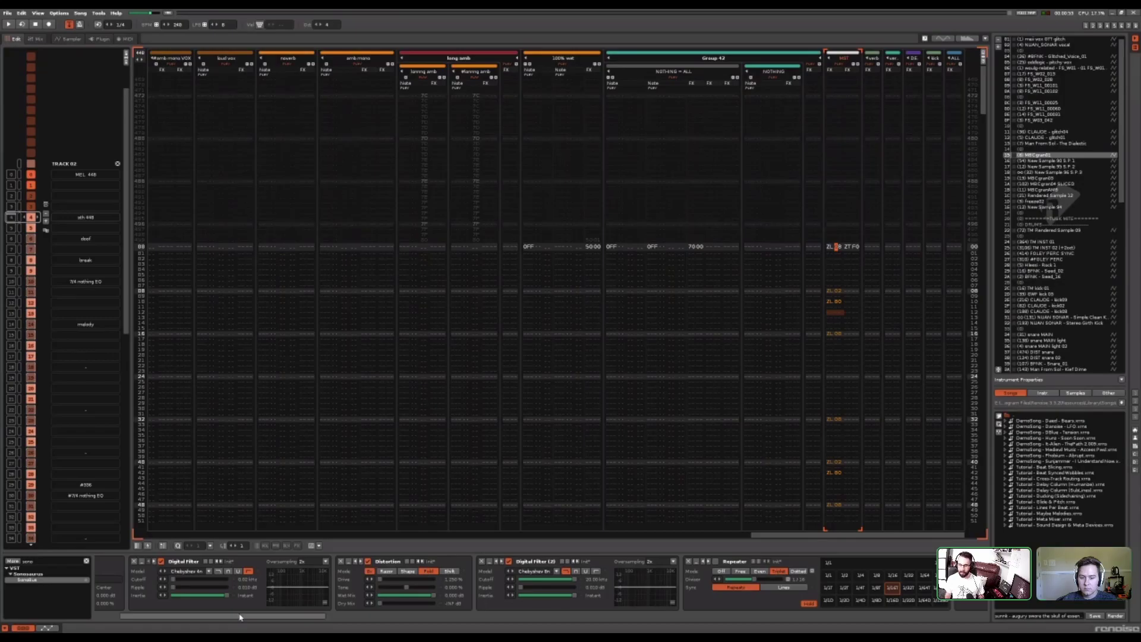
{"action": "scroll", "coordinate": [245, 618], "scroll_direction": "left", "scroll_amount": 2}
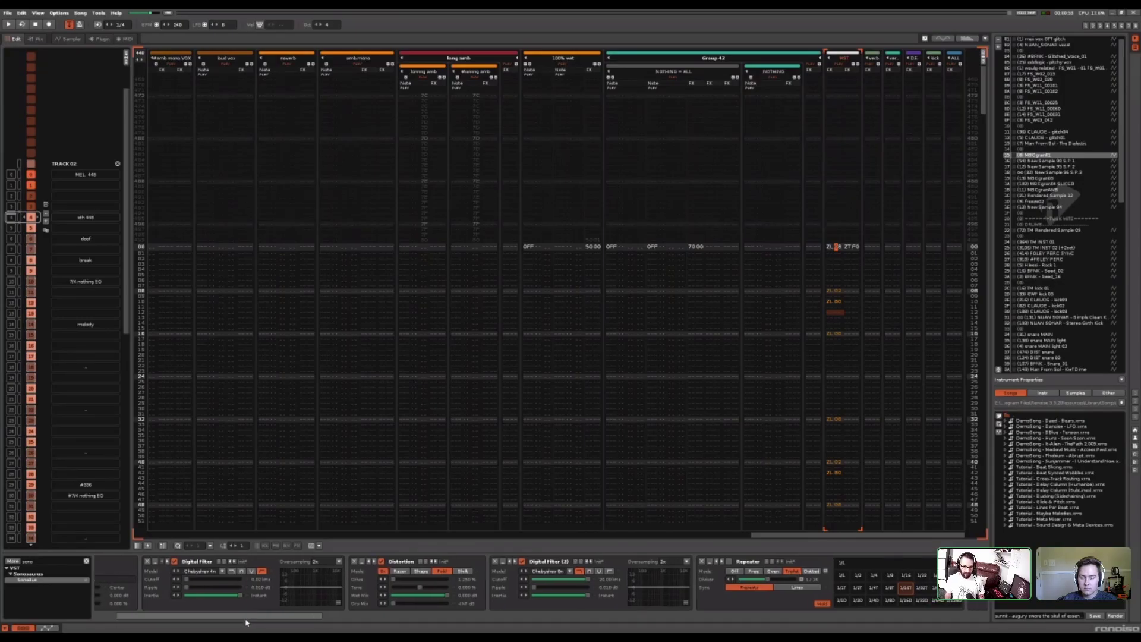
{"action": "scroll", "coordinate": [245, 621], "scroll_direction": "left", "scroll_amount": 6}
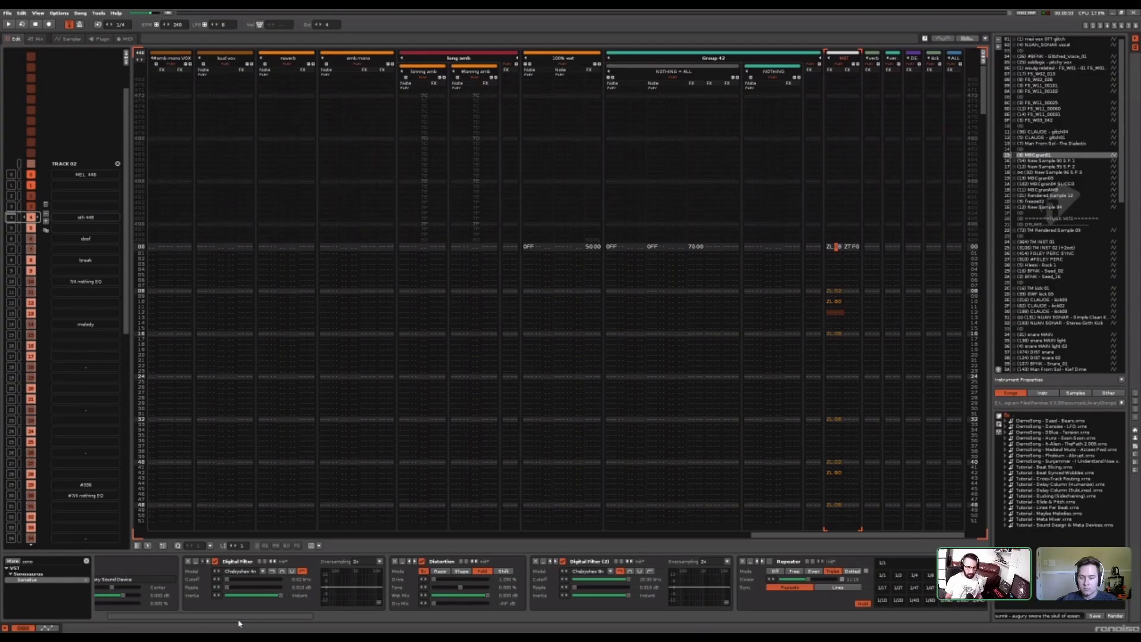
{"action": "scroll", "coordinate": [268, 619], "scroll_direction": "right", "scroll_amount": 2}
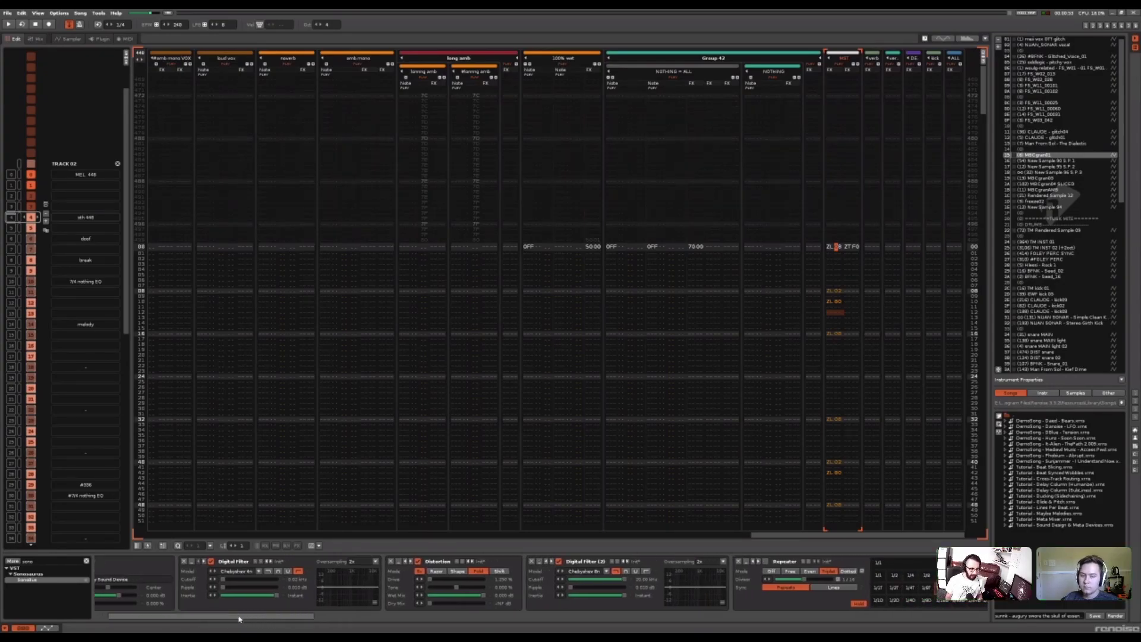
{"action": "scroll", "coordinate": [249, 619], "scroll_direction": "right", "scroll_amount": 3}
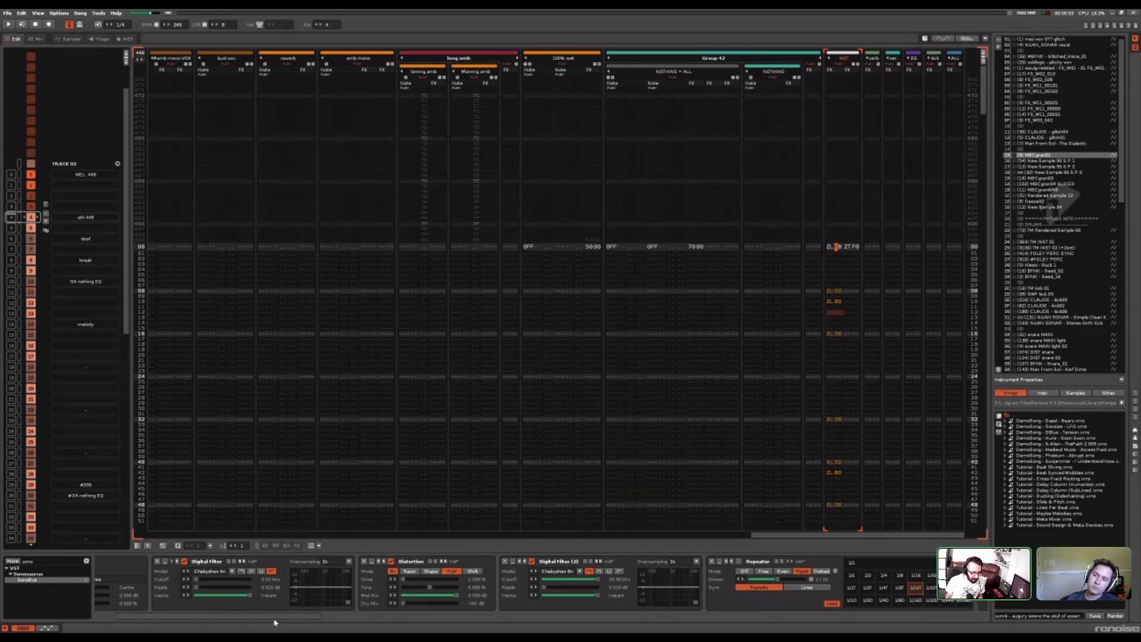
Examine the MST track's second Digital Filter, the two Repeaters and the first EQ 10 following them
{"action": "scroll", "coordinate": [275, 623], "scroll_direction": "right", "scroll_amount": 2}
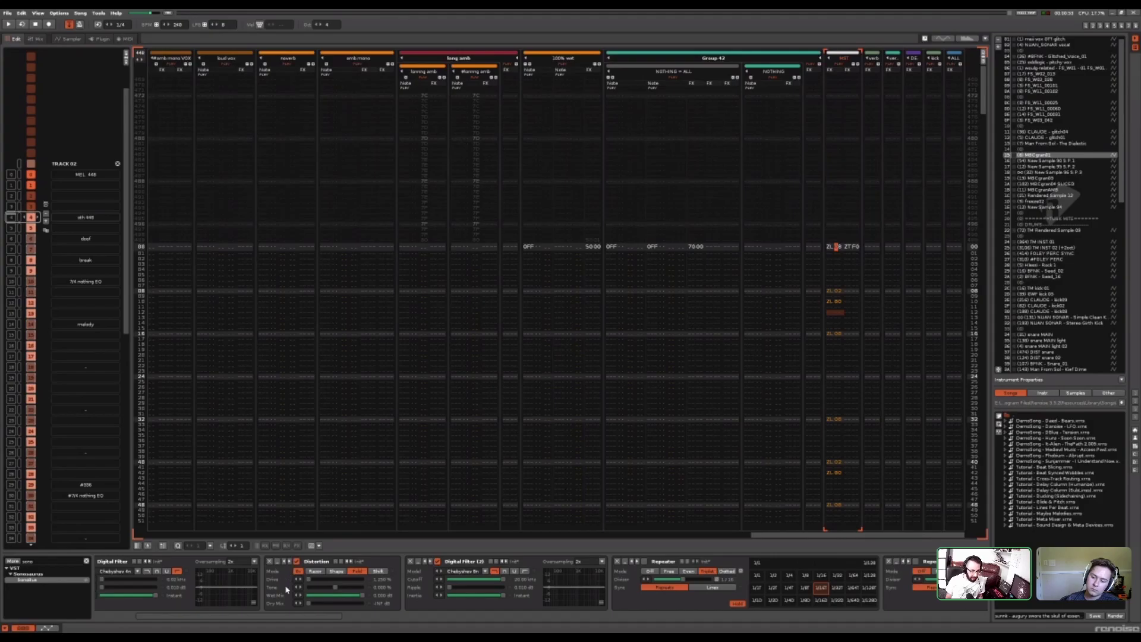
{"action": "scroll", "coordinate": [308, 618], "scroll_direction": "right", "scroll_amount": 1}
{"action": "scroll", "coordinate": [308, 618], "scroll_direction": "right", "scroll_amount": 2}
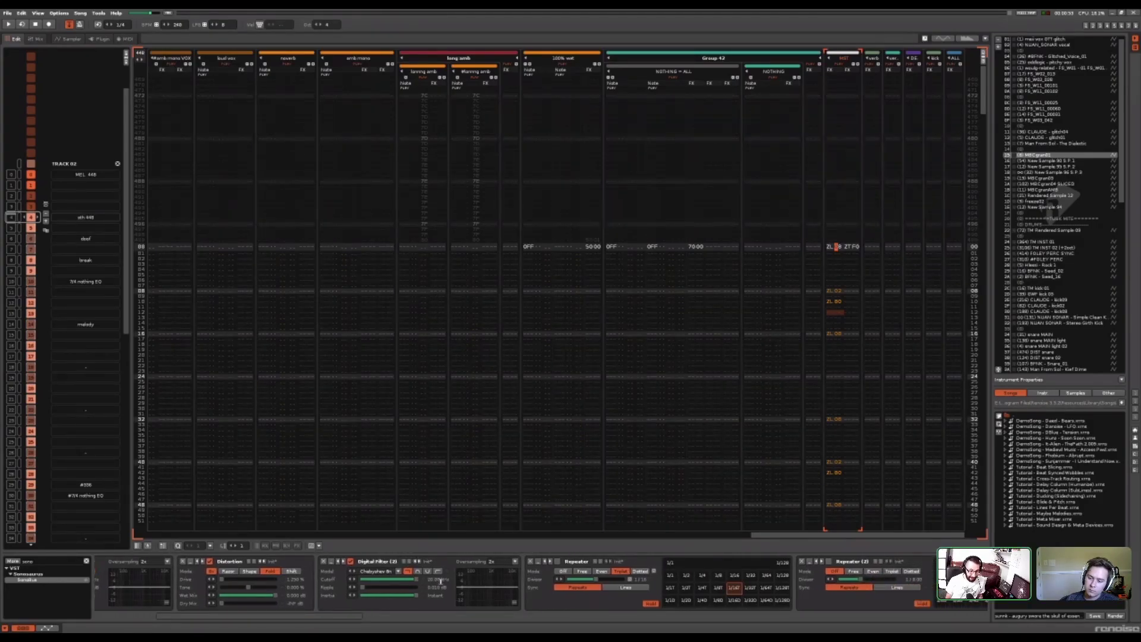
{"action": "scroll", "coordinate": [364, 616], "scroll_direction": "right", "scroll_amount": 1}
{"action": "left_click_drag", "start_coordinate": [364, 616], "coordinate": [367, 617]}
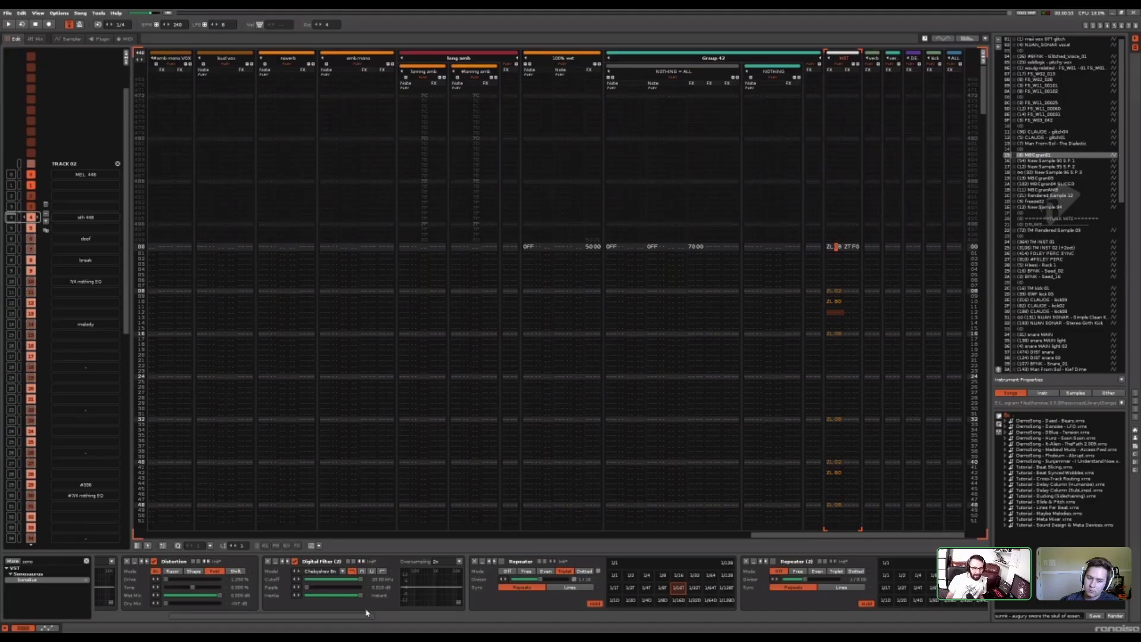
{"action": "left_click_drag", "start_coordinate": [359, 623], "coordinate": [409, 619]}
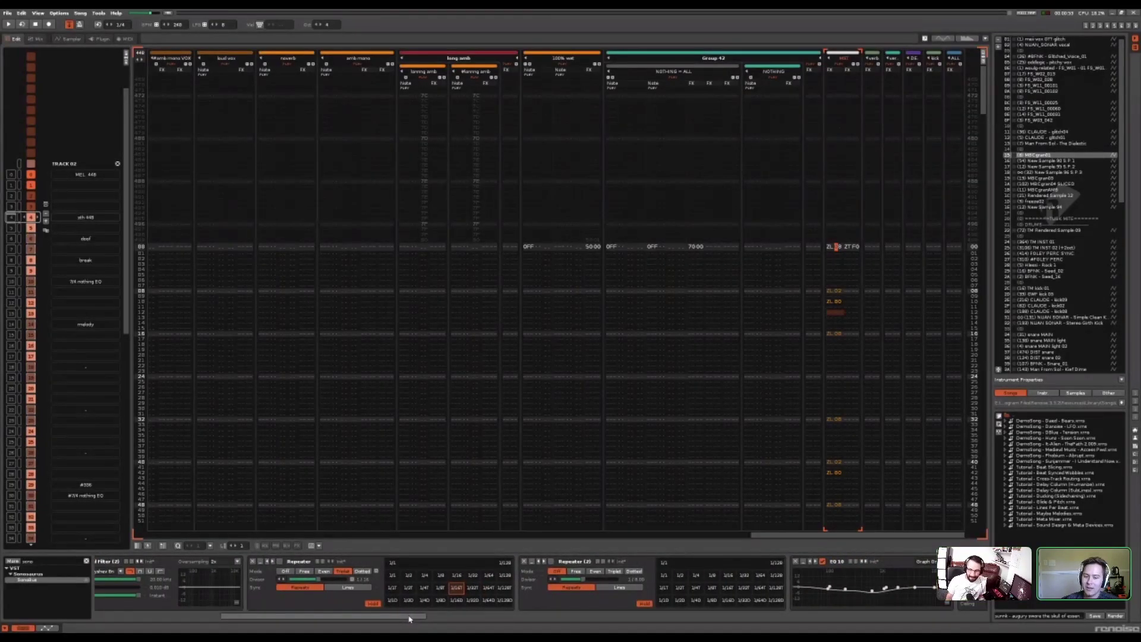
{"action": "mouse_move", "coordinate": [409, 620]}
{"action": "left_mouse_down"}
{"action": "mouse_move", "coordinate": [383, 618]}
{"action": "mouse_move", "coordinate": [401, 616]}
{"action": "left_mouse_up"}
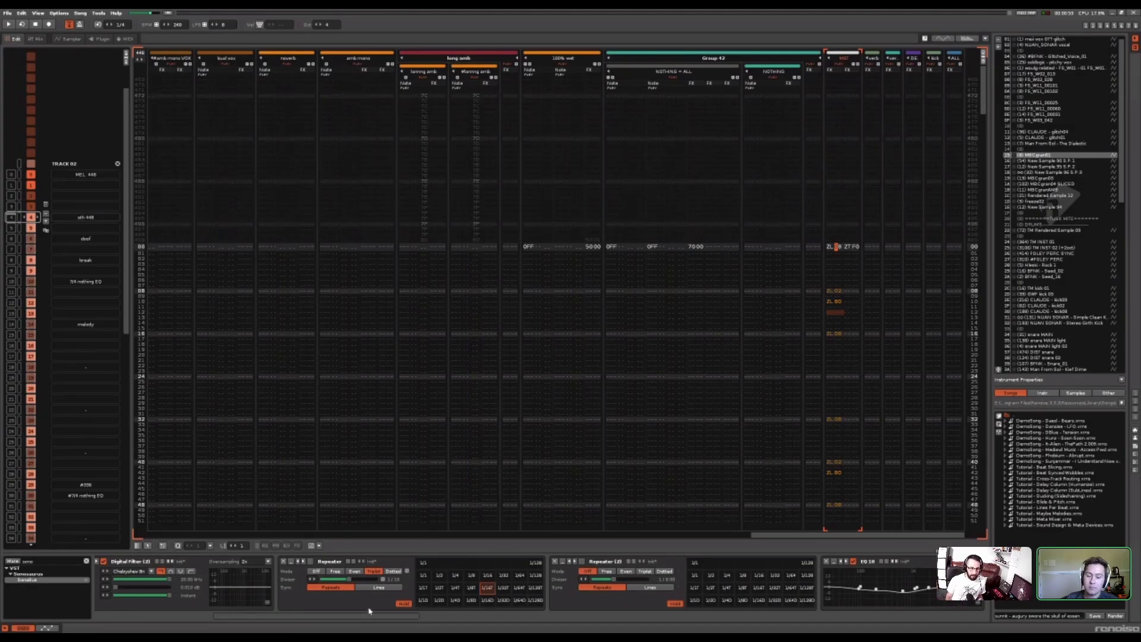
{"action": "left_click_drag", "start_coordinate": [399, 617], "coordinate": [364, 616]}
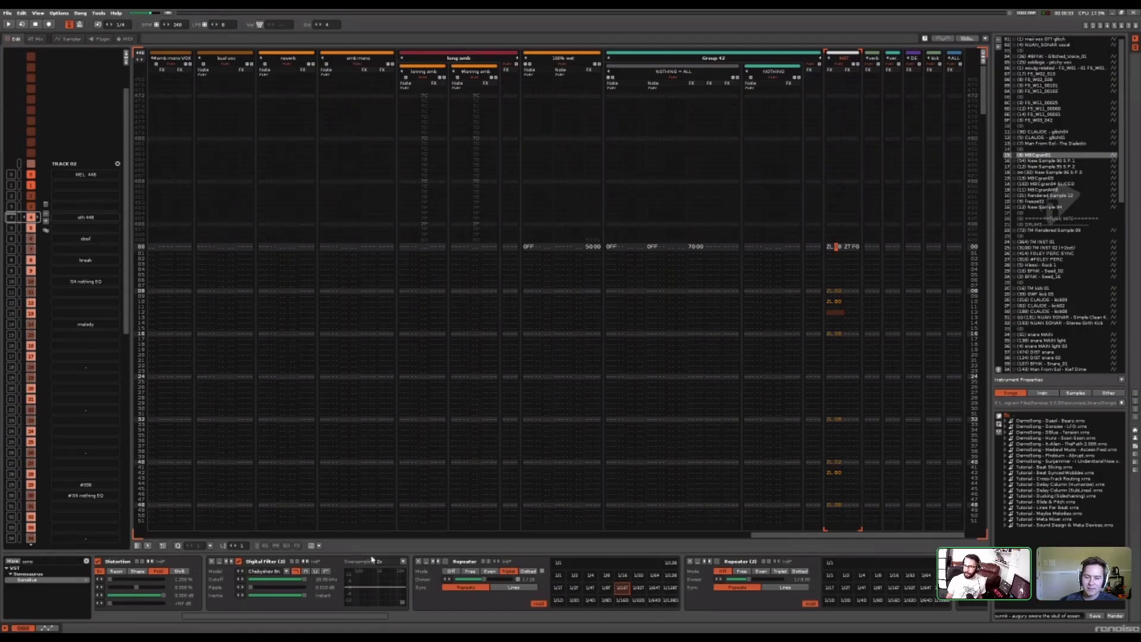
{"action": "scroll", "coordinate": [368, 618], "scroll_direction": "right", "scroll_amount": 1}
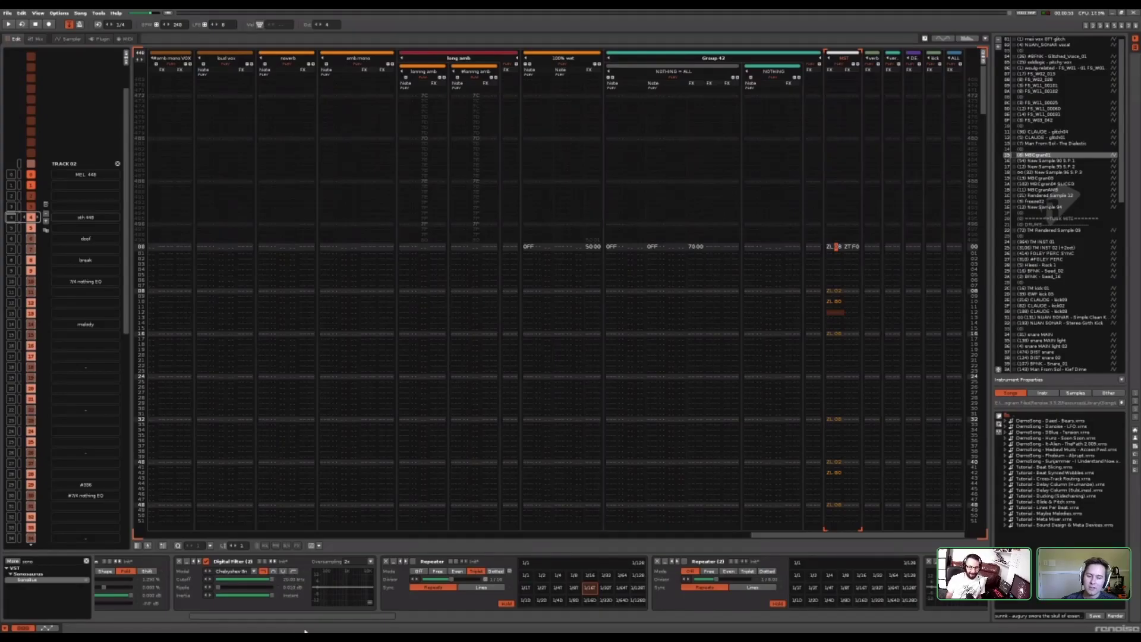
{"action": "scroll", "coordinate": [333, 620], "scroll_direction": "right", "scroll_amount": 4}
{"action": "left_click_drag", "start_coordinate": [342, 619], "coordinate": [357, 615]}
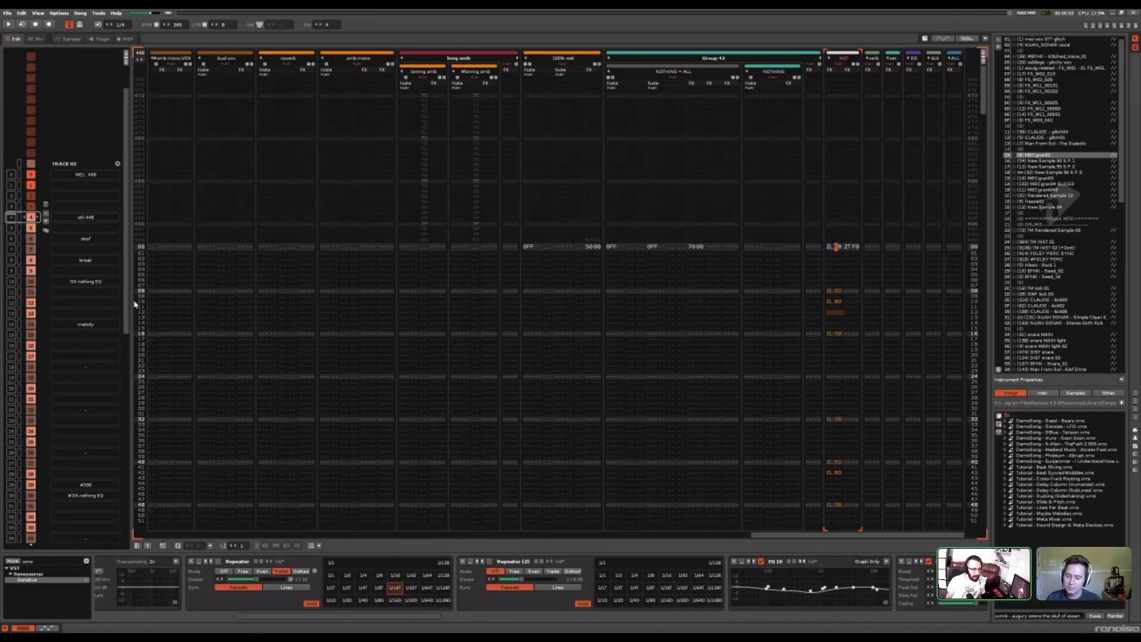
Look through the pattern sequence up to the final pattern and back, reviewing the MST track's ZL commands
{"action": "left_click_drag", "start_coordinate": [986, 91], "coordinate": [985, 476]}
{"action": "scroll", "coordinate": [843, 332], "scroll_direction": "down", "scroll_amount": 5}
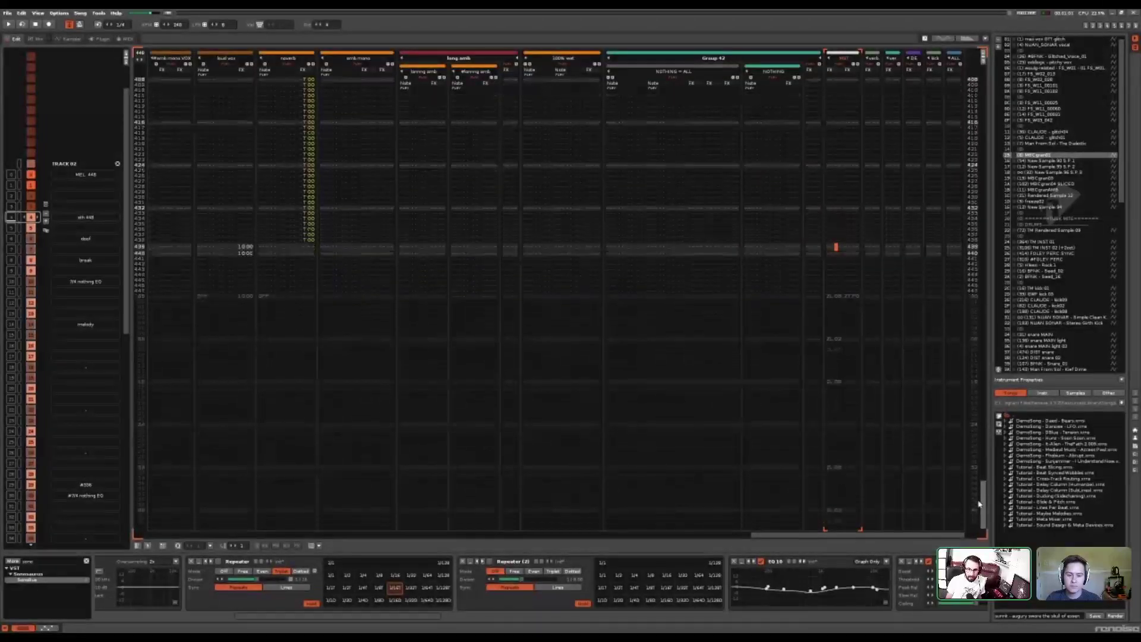
{"action": "scroll", "coordinate": [842, 321], "scroll_direction": "down", "scroll_amount": 5}
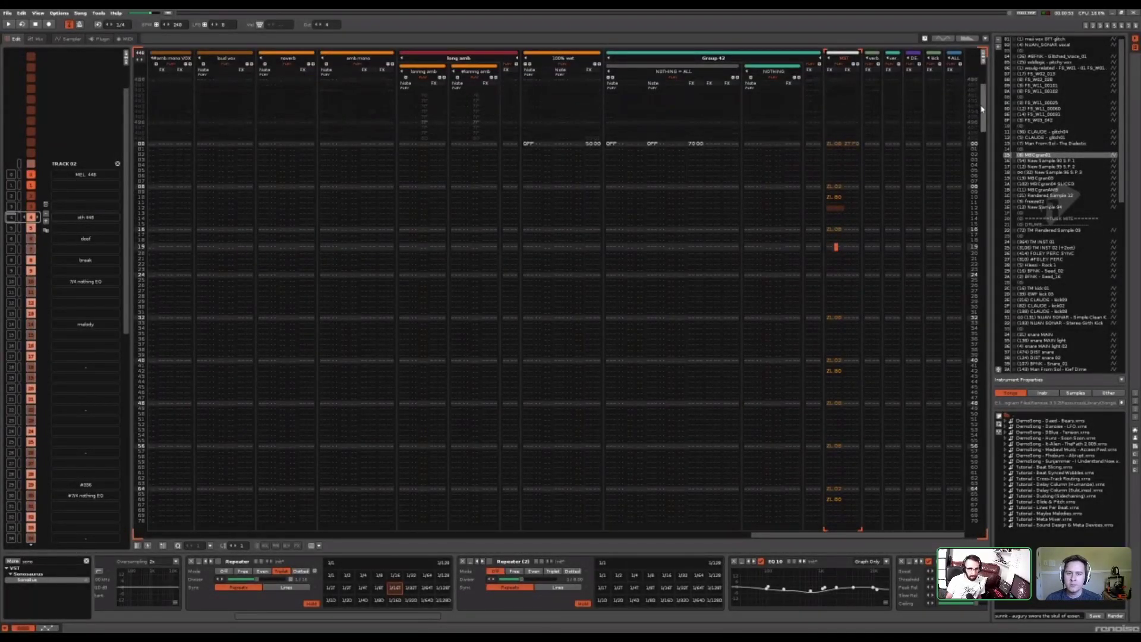
{"action": "scroll", "coordinate": [95, 243], "scroll_direction": "down", "scroll_amount": 20}
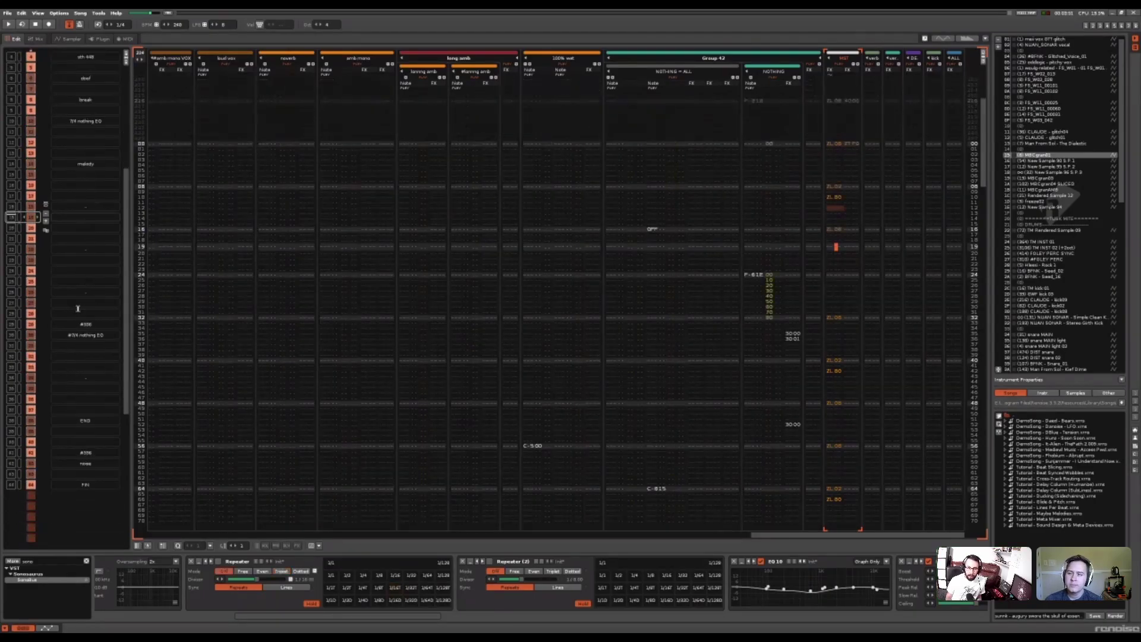
{"action": "scroll", "coordinate": [79, 309], "scroll_direction": "down", "scroll_amount": 4}
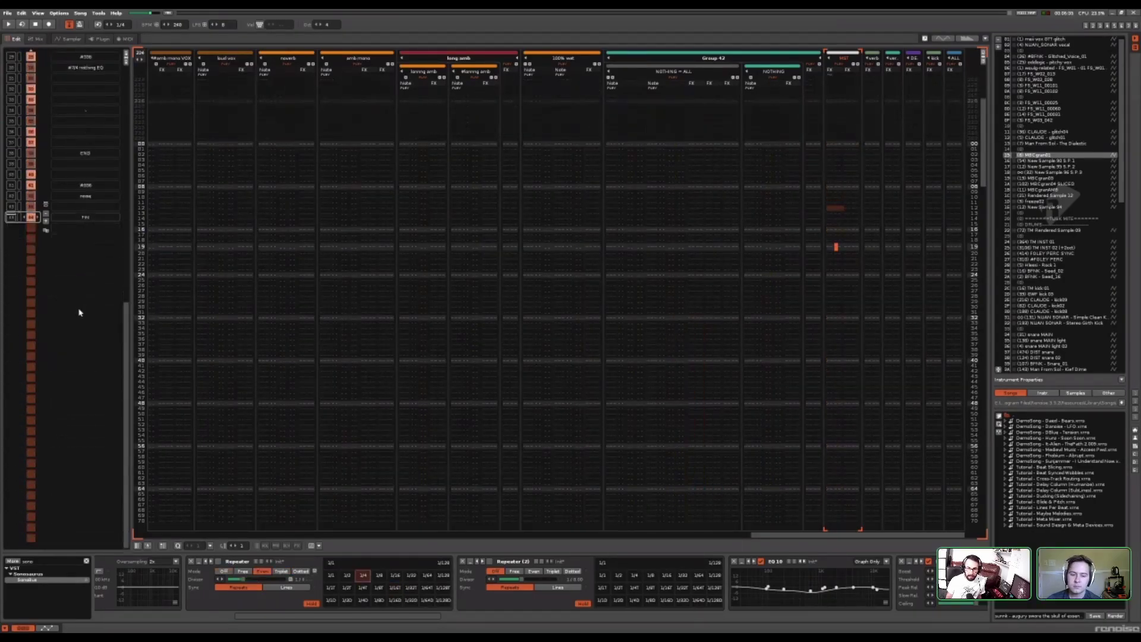
{"action": "scroll", "coordinate": [79, 309], "scroll_direction": "up", "scroll_amount": 3}
{"action": "scroll", "coordinate": [980, 159], "scroll_direction": "down", "scroll_amount": 20}
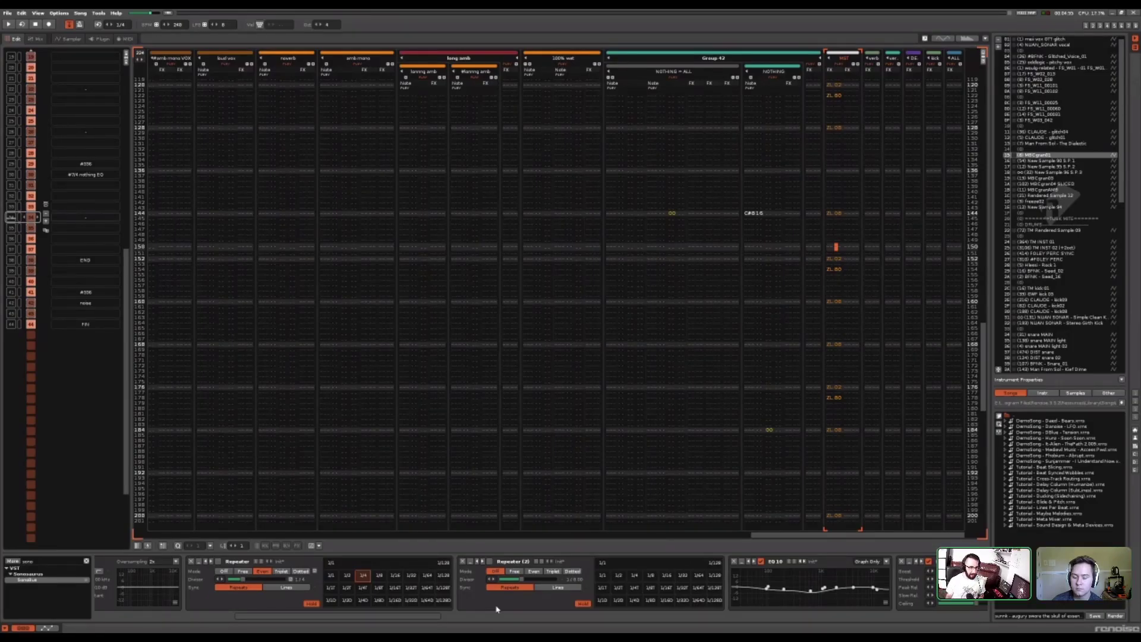
{"action": "scroll", "coordinate": [79, 277], "scroll_direction": "up", "scroll_amount": 15}
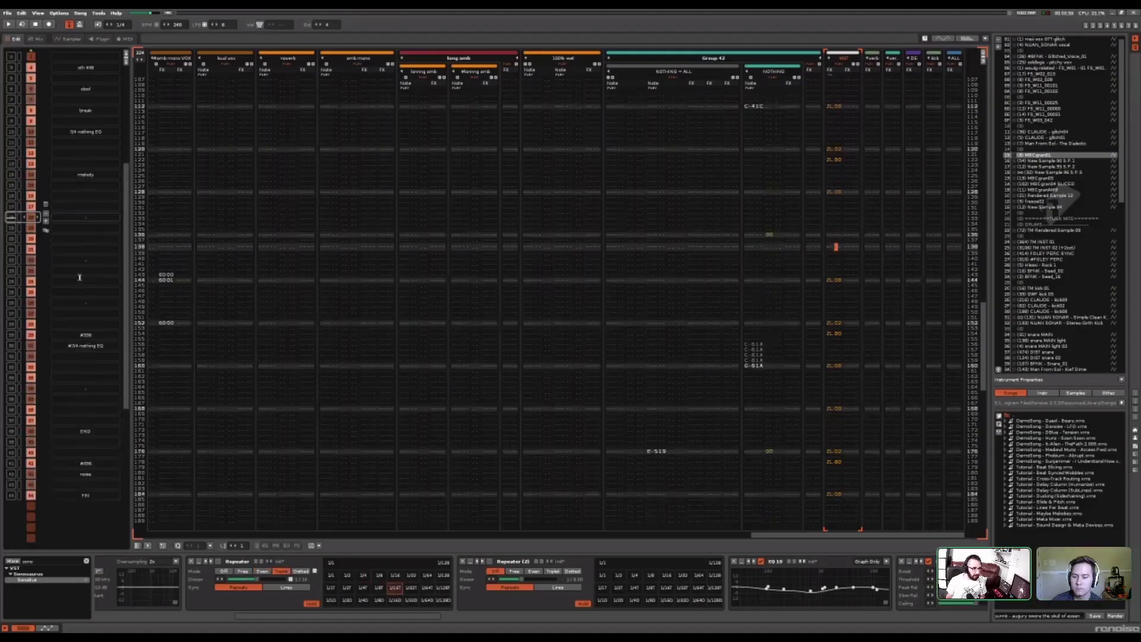
Try the 1/128 triplet division on the MST track's first Repeater and play the pattern from near its start
{"action": "left_click", "coordinate": [803, 174]}
{"action": "scroll", "coordinate": [823, 194], "scroll_direction": "up", "scroll_amount": 20}
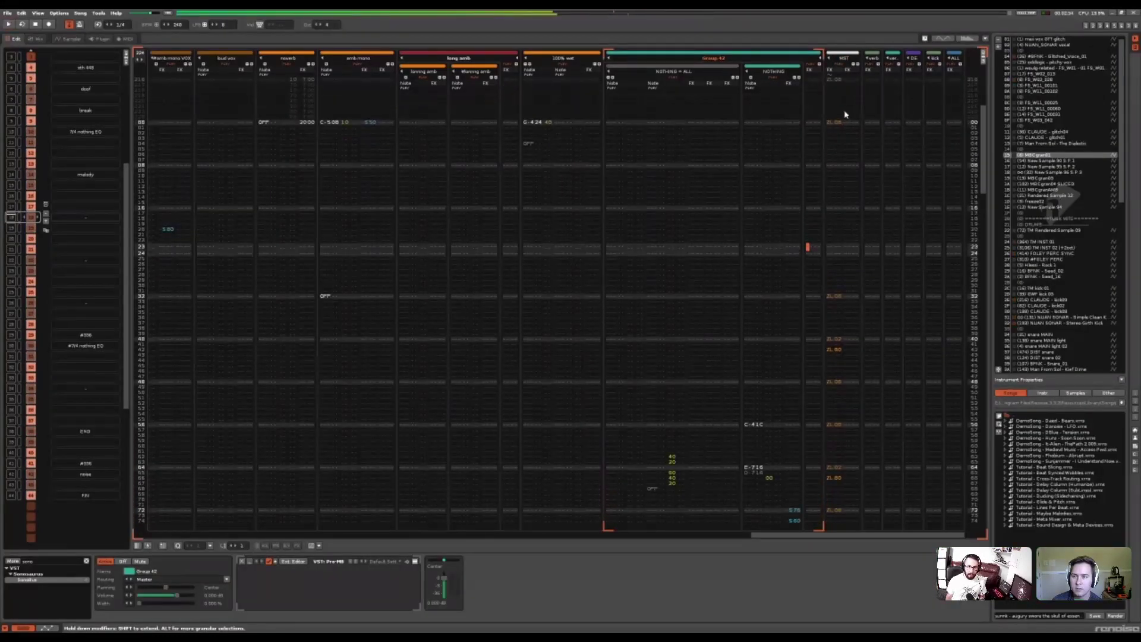
{"action": "left_click", "coordinate": [845, 114]}
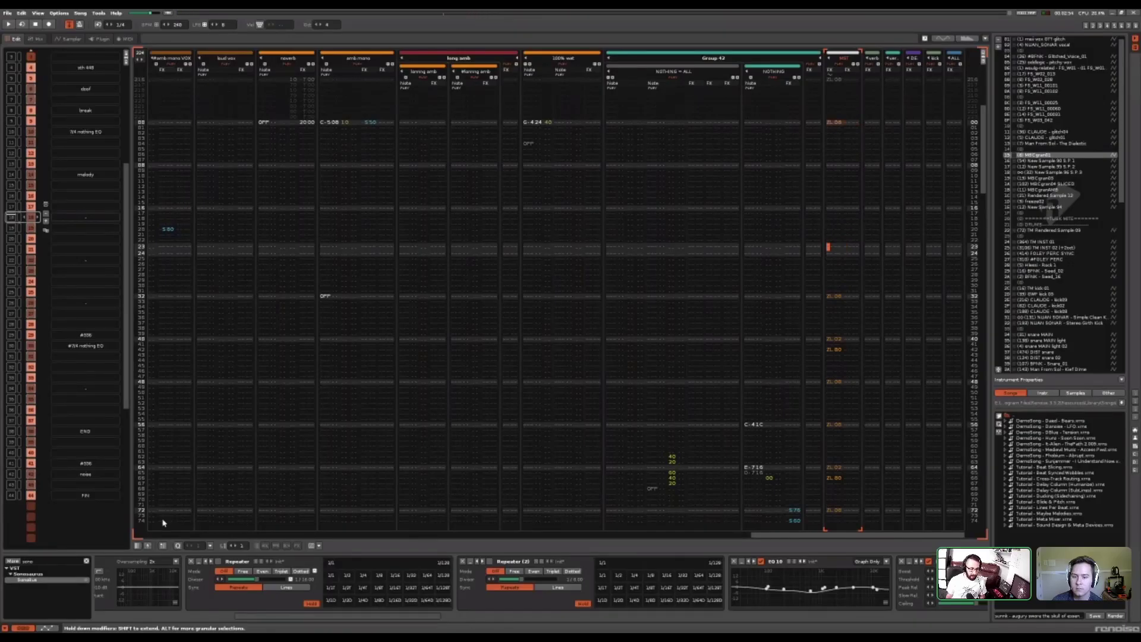
{"action": "left_click", "coordinate": [443, 588]}
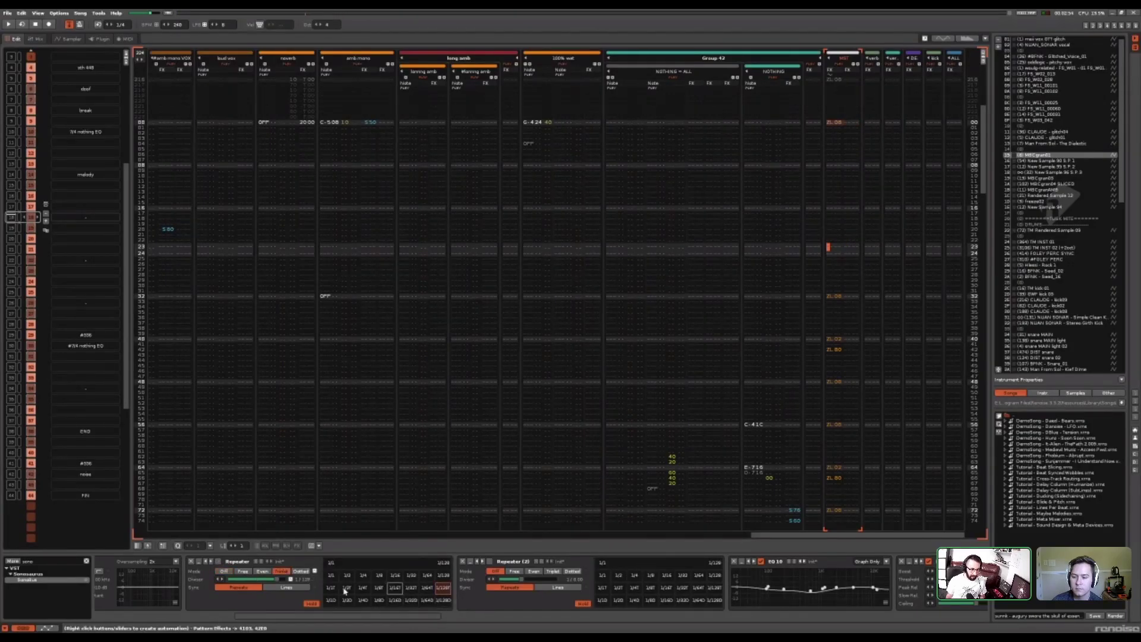
{"action": "key", "text": "space"}
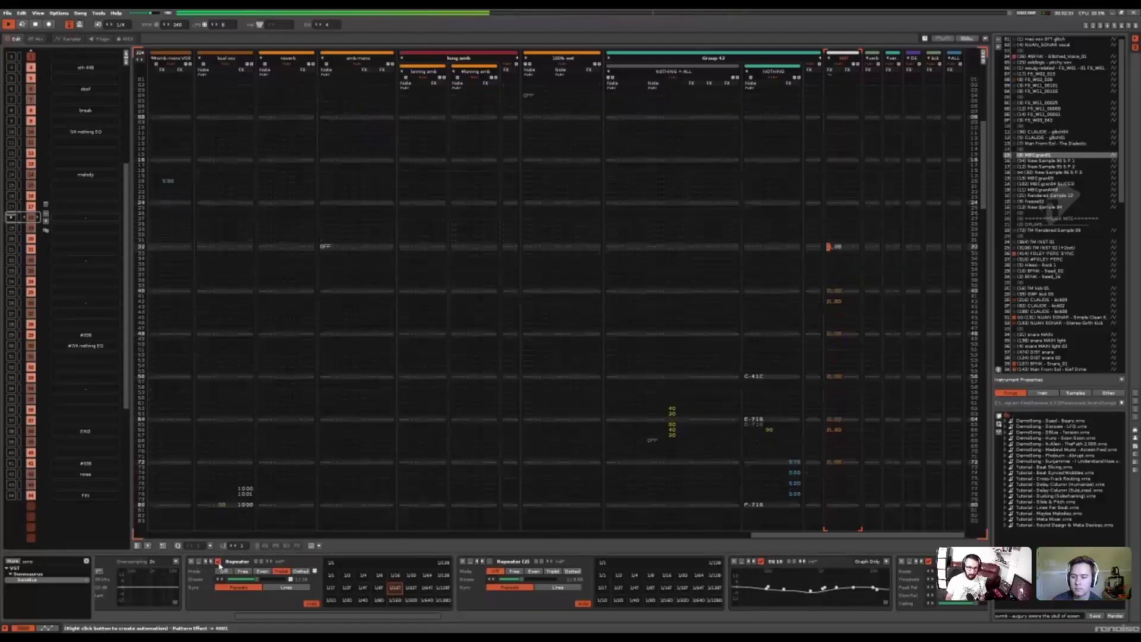
{"action": "key", "text": "space"}
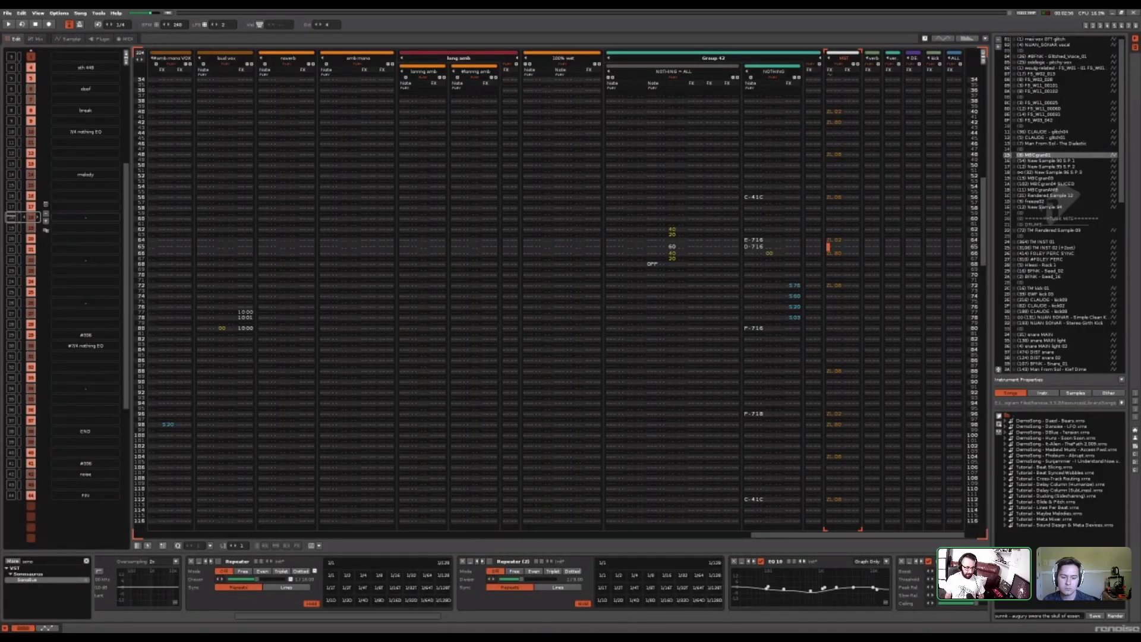
Review the two Repeaters again, then the EQ 10 and Maximizer further along the MST track's effects chain
{"action": "scroll", "coordinate": [333, 620], "scroll_direction": "left", "scroll_amount": 3}
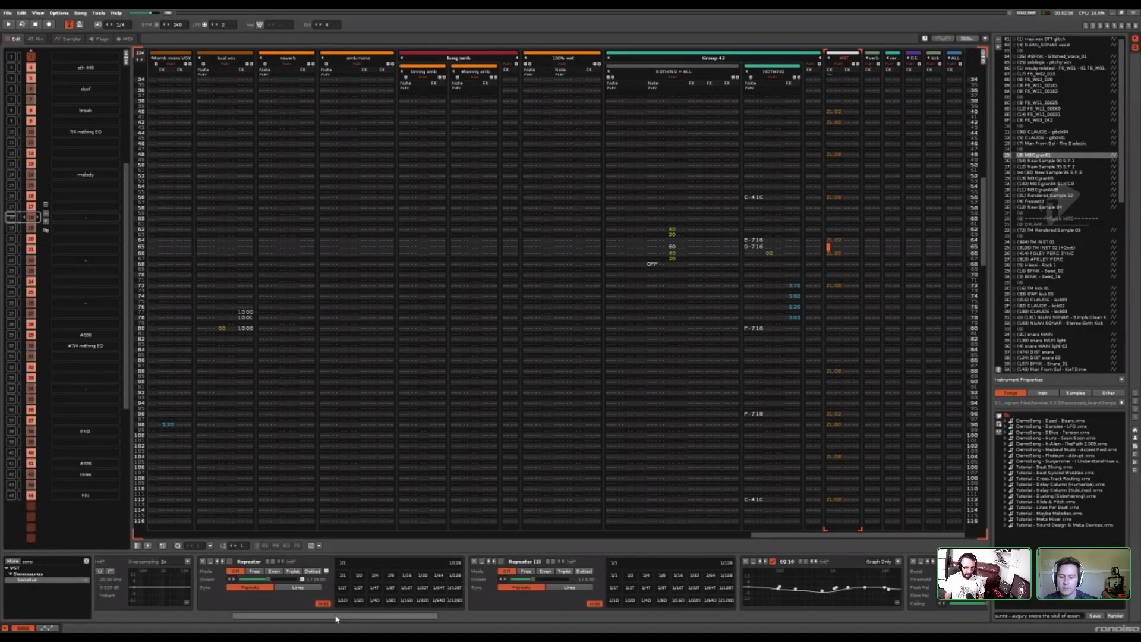
{"action": "scroll", "coordinate": [332, 619], "scroll_direction": "left", "scroll_amount": 1}
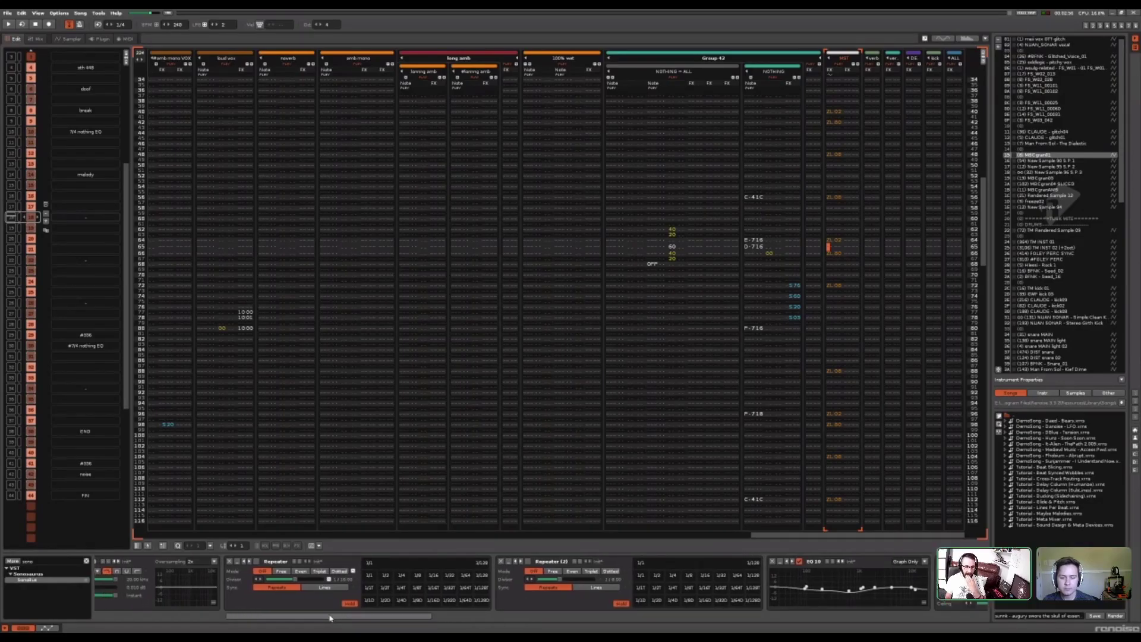
{"action": "scroll", "coordinate": [331, 618], "scroll_direction": "right", "scroll_amount": 1}
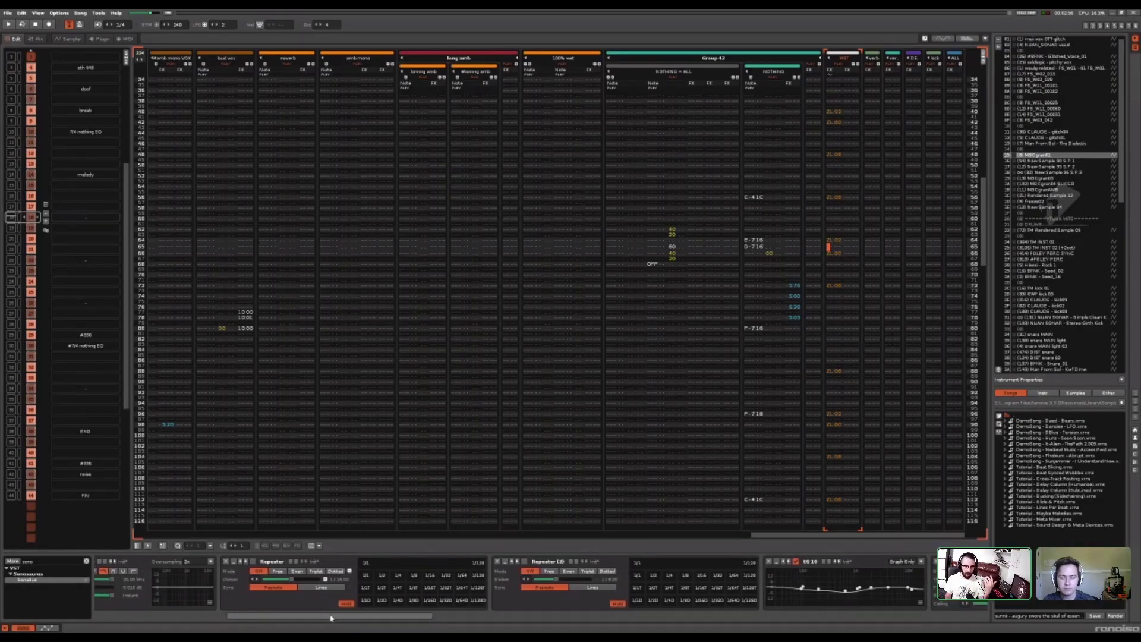
{"action": "left_click_drag", "start_coordinate": [978, 259], "coordinate": [973, 283]}
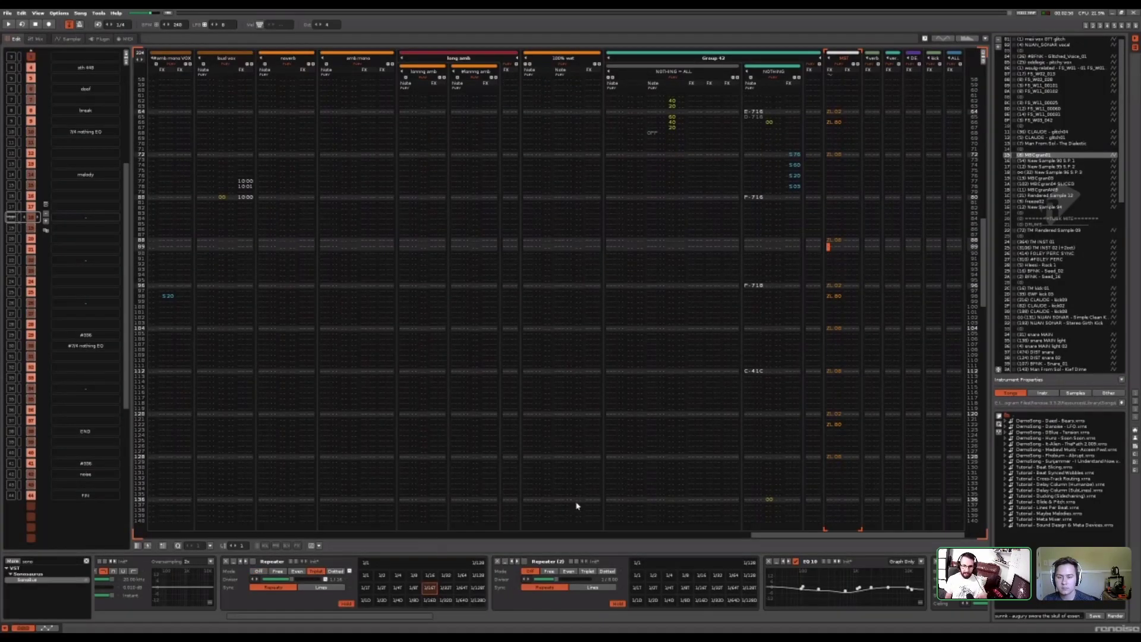
{"action": "left_click_drag", "start_coordinate": [409, 618], "coordinate": [507, 622]}
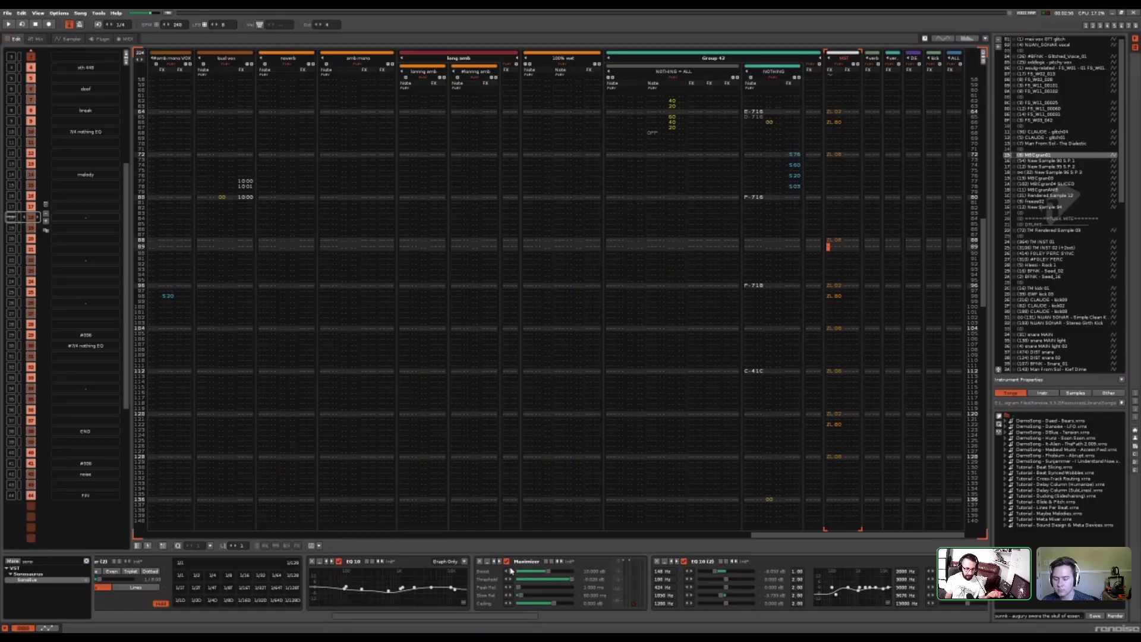
{"action": "left_click_drag", "start_coordinate": [521, 619], "coordinate": [528, 619]}
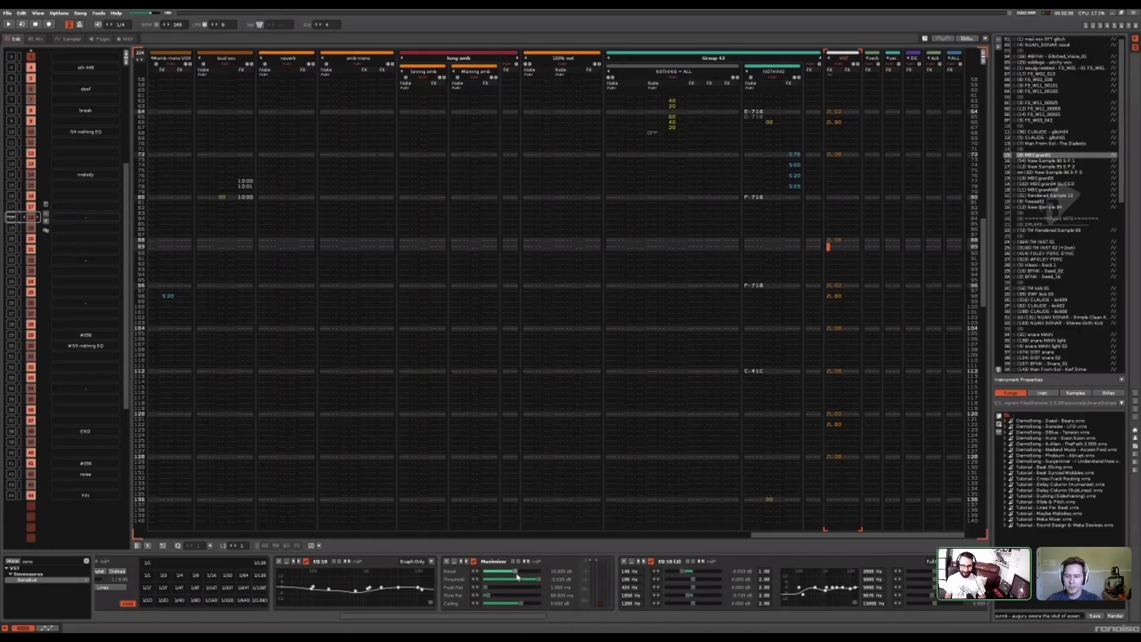
Review the MST track's Bus Compressor, INTRO and OUT gainers and EQ 10, along with the last patterns of the sequence
{"action": "left_click_drag", "start_coordinate": [517, 616], "coordinate": [616, 619]}
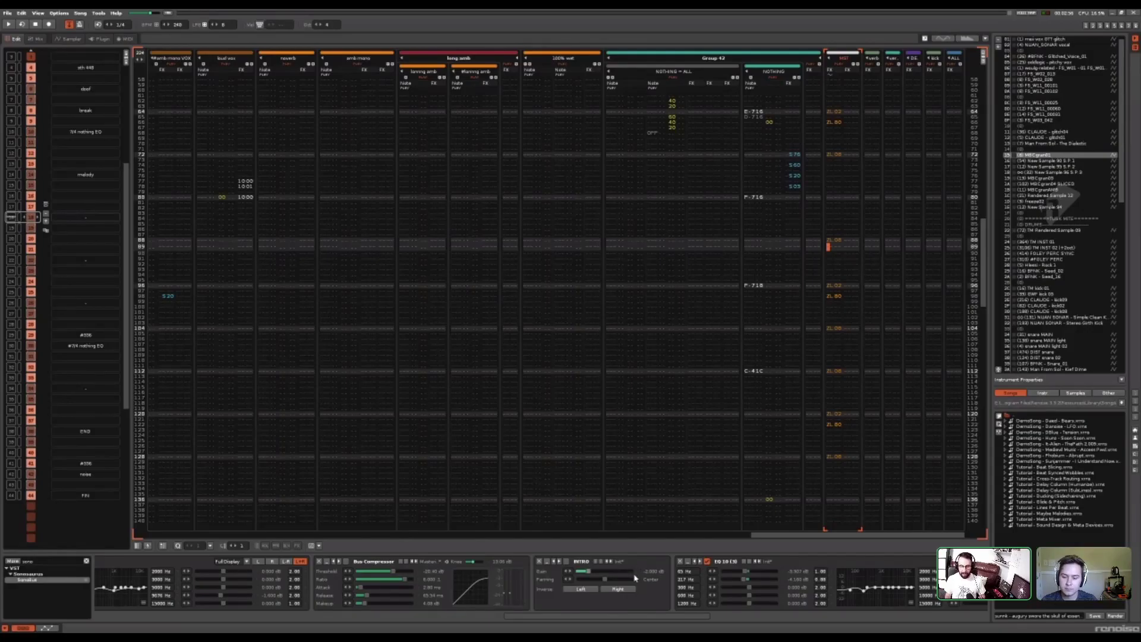
{"action": "left_click_drag", "start_coordinate": [649, 617], "coordinate": [784, 621]}
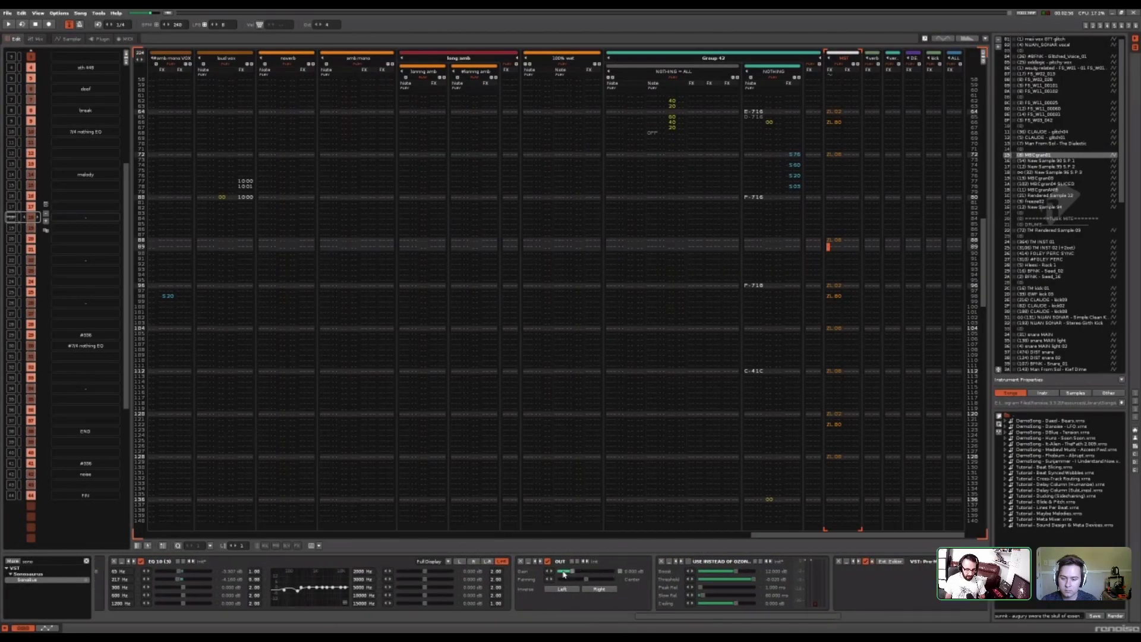
{"action": "scroll", "coordinate": [34, 500], "scroll_direction": "down", "scroll_amount": 4}
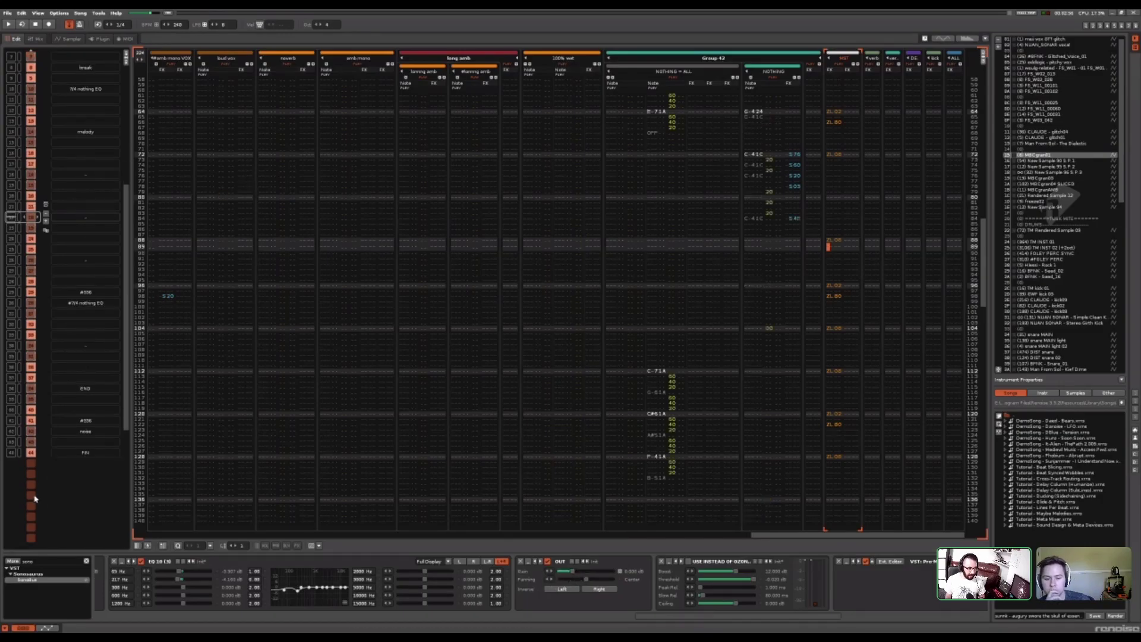
{"action": "scroll", "coordinate": [35, 499], "scroll_direction": "down", "scroll_amount": 20}
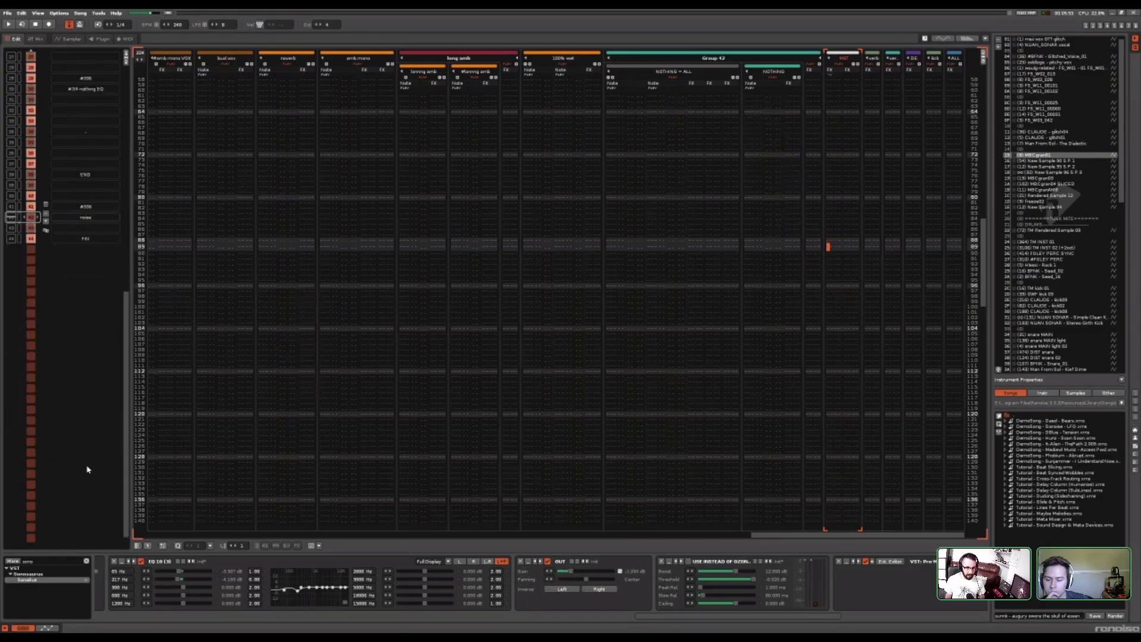
{"action": "scroll", "coordinate": [89, 469], "scroll_direction": "up", "scroll_amount": 2}
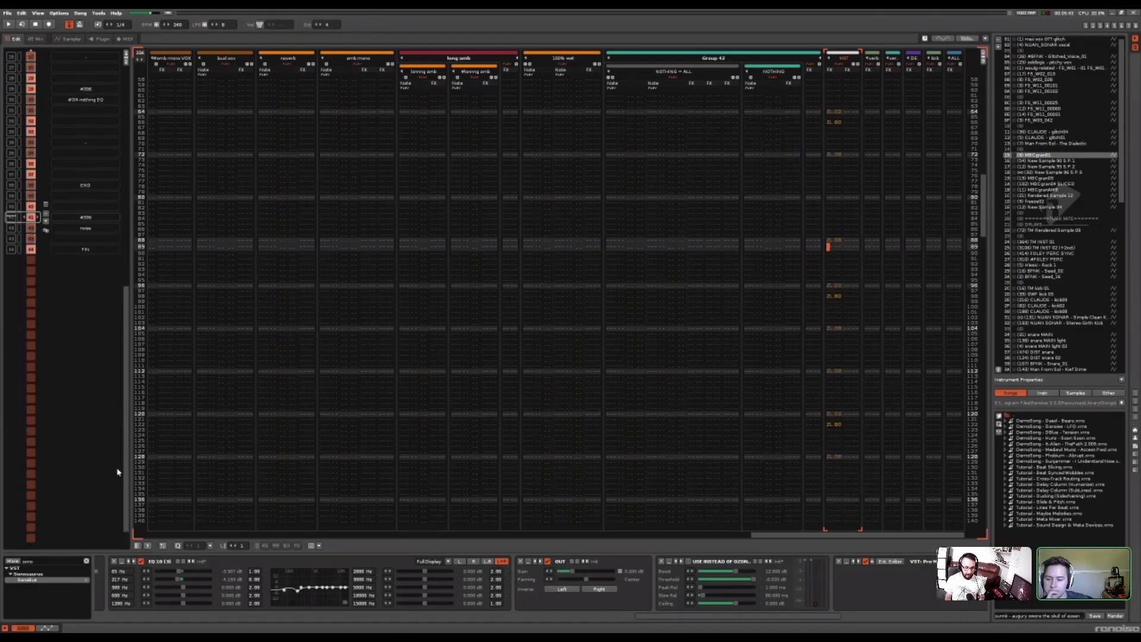
{"action": "scroll", "coordinate": [553, 578], "scroll_direction": "down", "scroll_amount": 3}
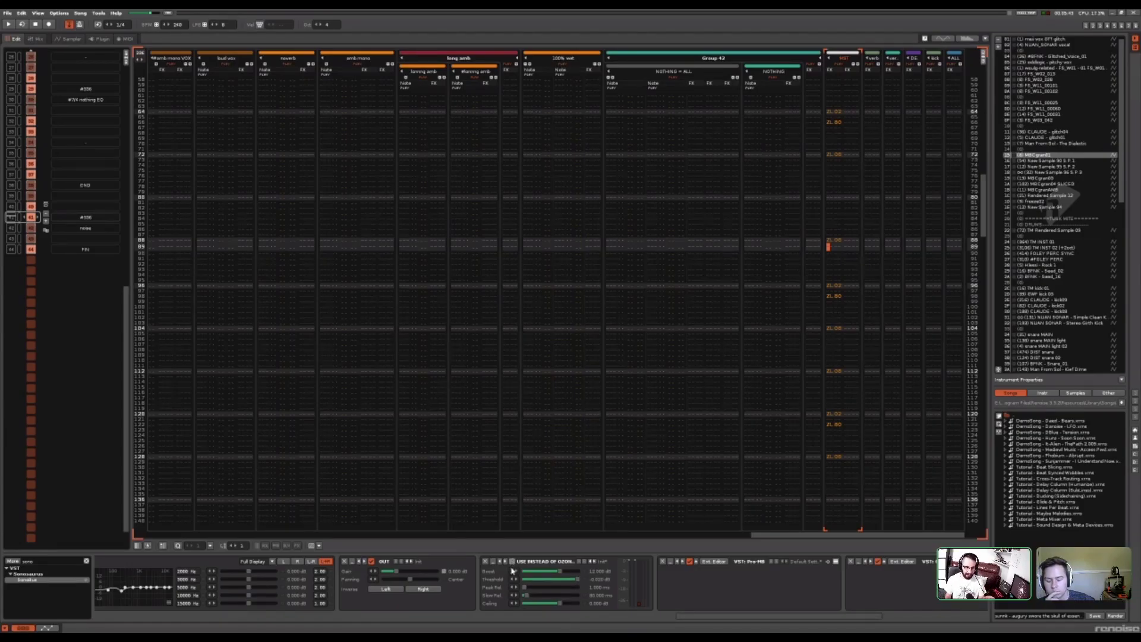
Examine the devices closing the MST track's effects chain, from the last Maximizer to the Pro-MB and Ozone plugins
{"action": "mouse_move", "coordinate": [681, 616]}
{"action": "left_mouse_down"}
{"action": "mouse_move", "coordinate": [656, 617]}
{"action": "mouse_move", "coordinate": [695, 617]}
{"action": "left_mouse_up"}
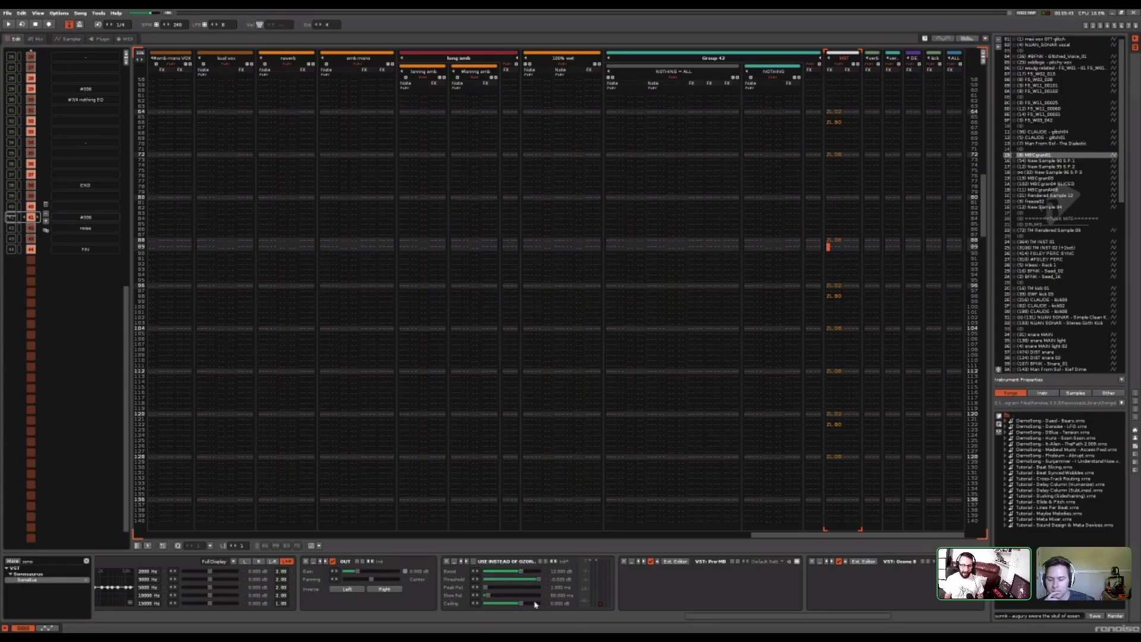
{"action": "scroll", "coordinate": [868, 618], "scroll_direction": "right", "scroll_amount": 5}
{"action": "scroll", "coordinate": [872, 622], "scroll_direction": "right", "scroll_amount": 3}
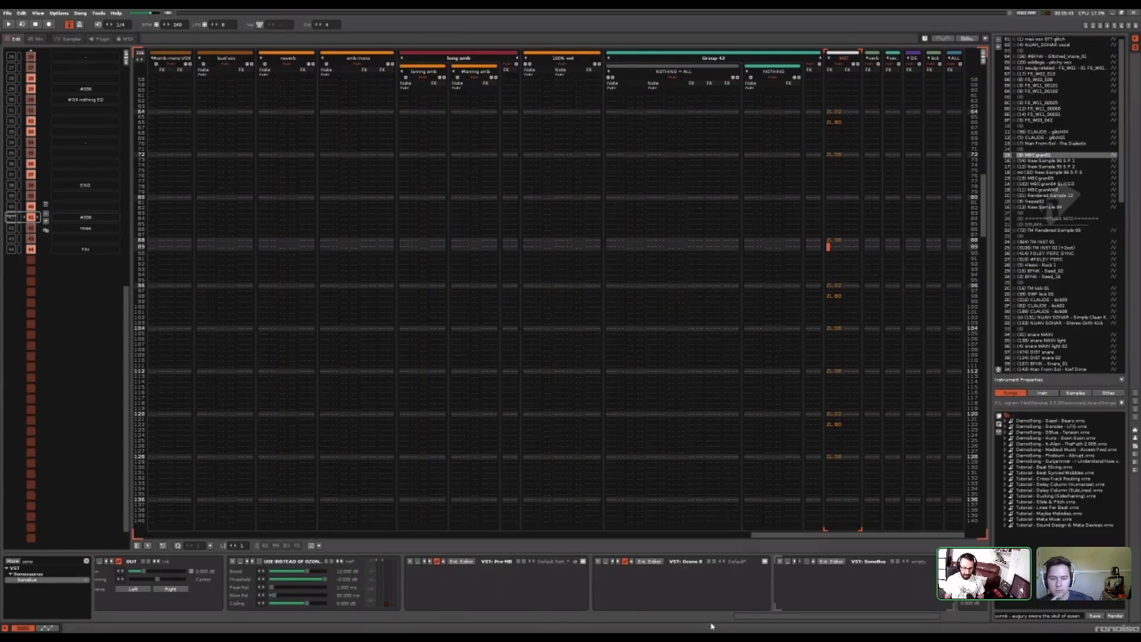
{"action": "scroll", "coordinate": [767, 622], "scroll_direction": "right", "scroll_amount": 1}
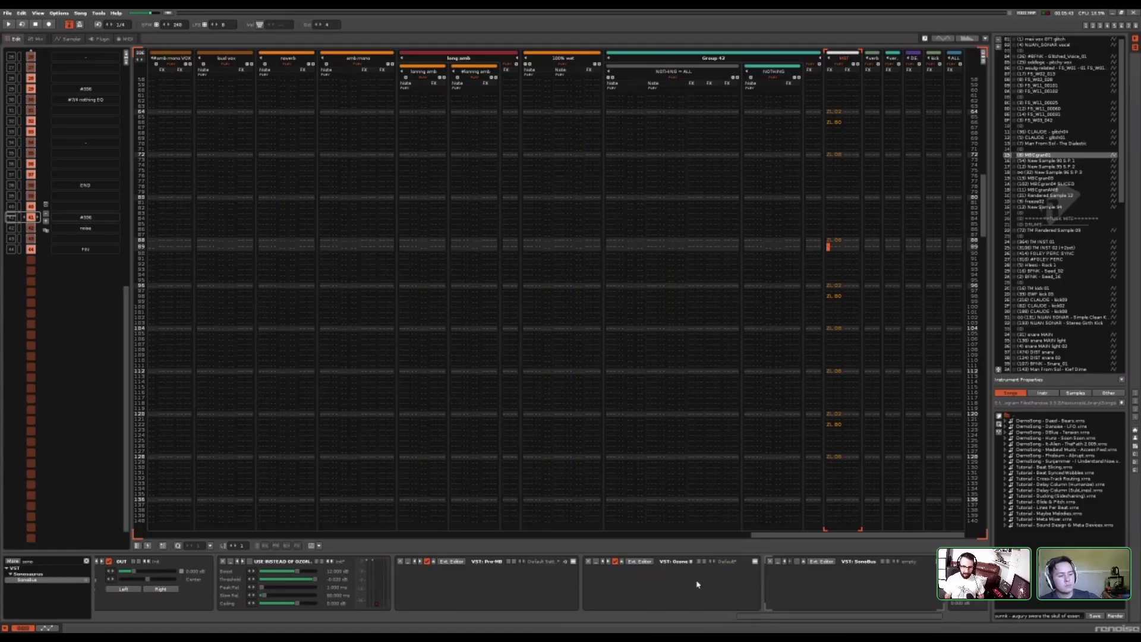
{"action": "scroll", "coordinate": [777, 622], "scroll_direction": "left", "scroll_amount": 2}
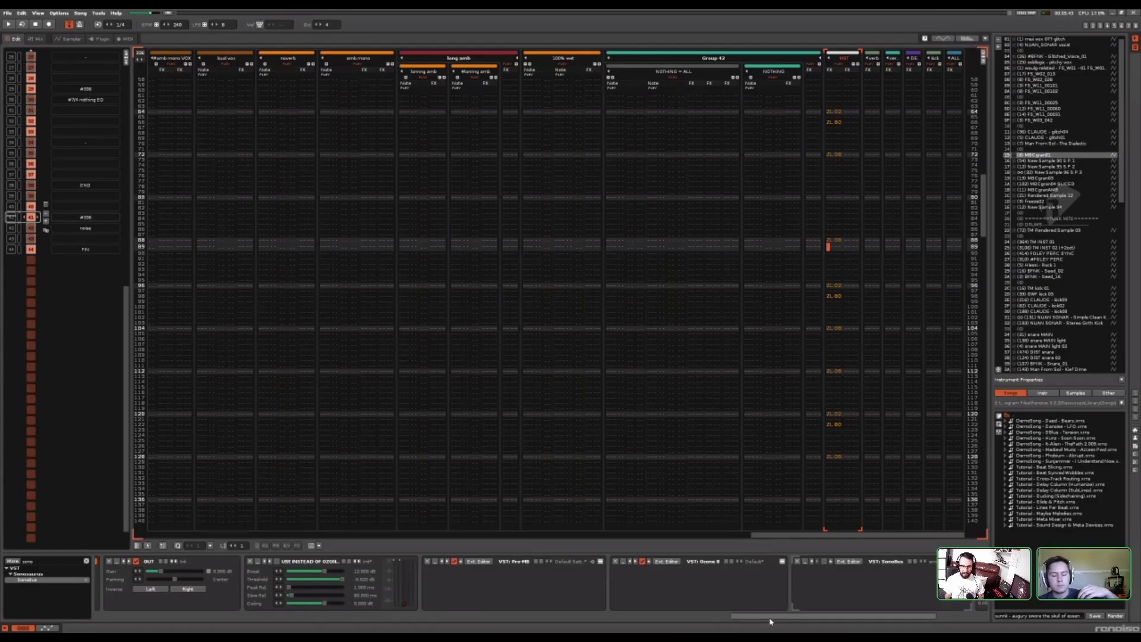
Review the MST track's effects chain from its first Digital Filter through Distortion, the Repeaters and EQs to the Bus Compressor
{"action": "left_click_drag", "start_coordinate": [776, 622], "coordinate": [375, 624]}
{"action": "scroll", "coordinate": [923, 537], "scroll_direction": "left", "scroll_amount": 1}
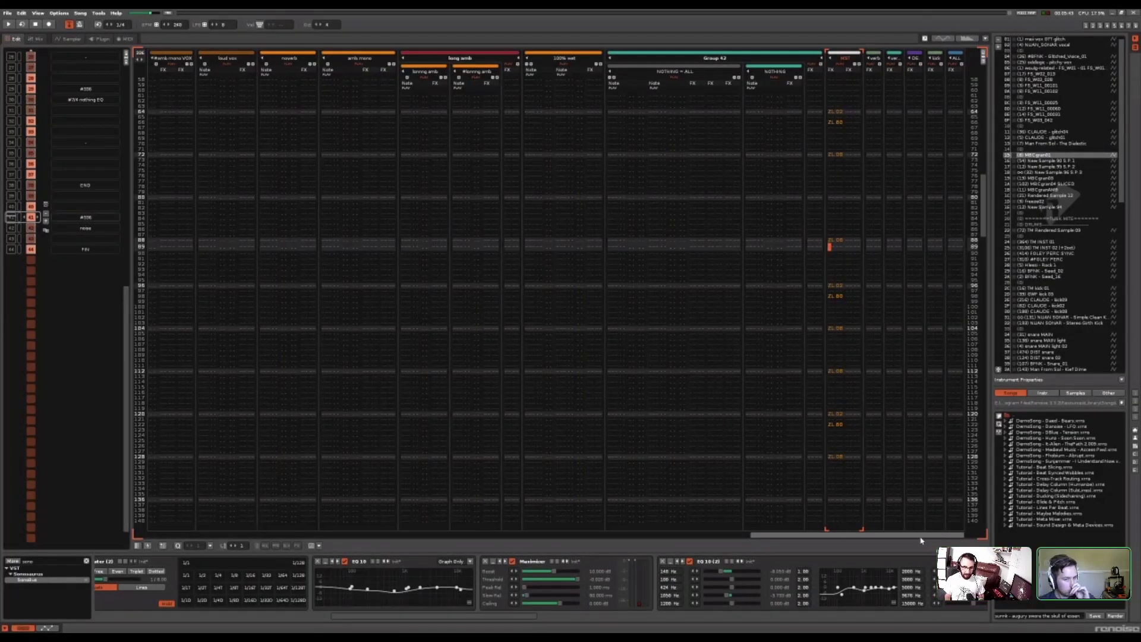
{"action": "left_click_drag", "start_coordinate": [526, 620], "coordinate": [256, 619]}
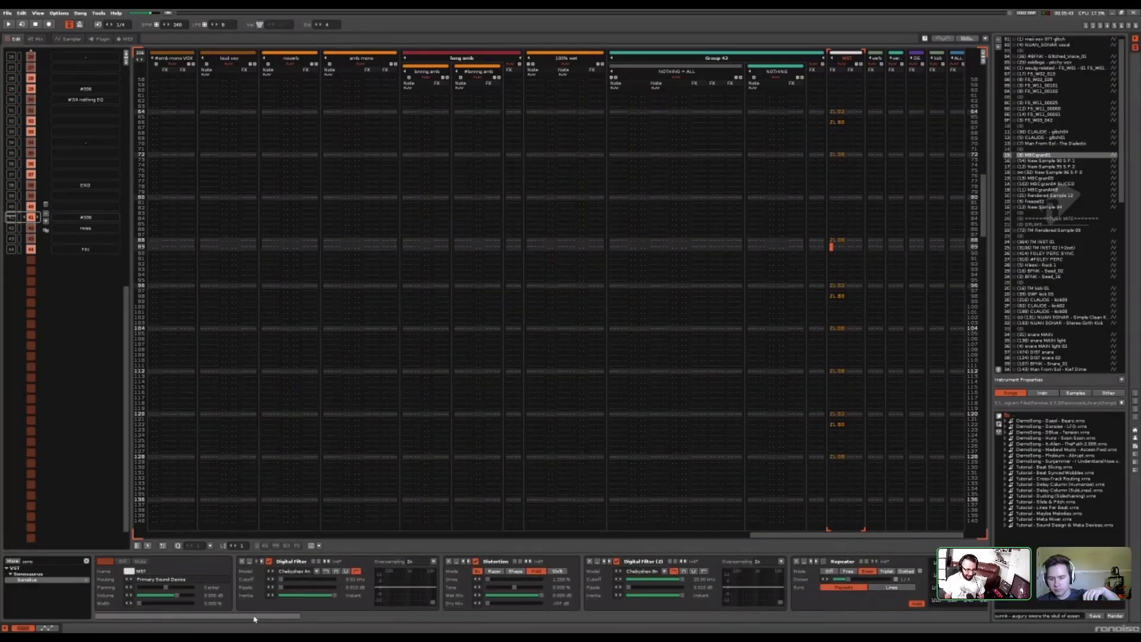
{"action": "left_click", "coordinate": [839, 361]}
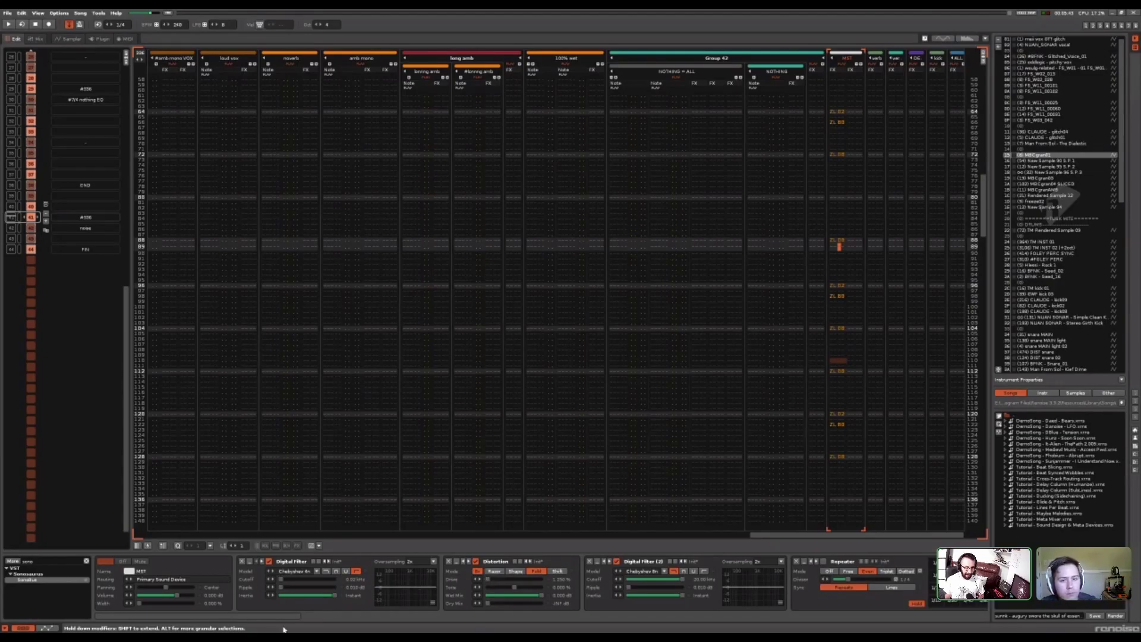
{"action": "left_click_drag", "start_coordinate": [291, 619], "coordinate": [416, 629]}
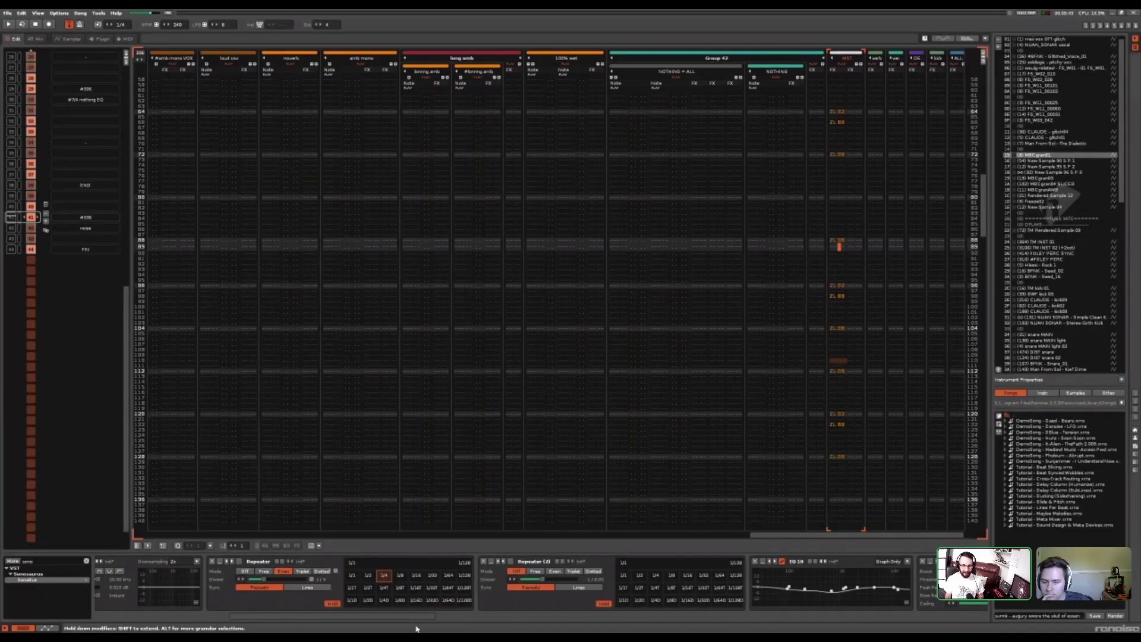
{"action": "left_click_drag", "start_coordinate": [418, 620], "coordinate": [647, 625]}
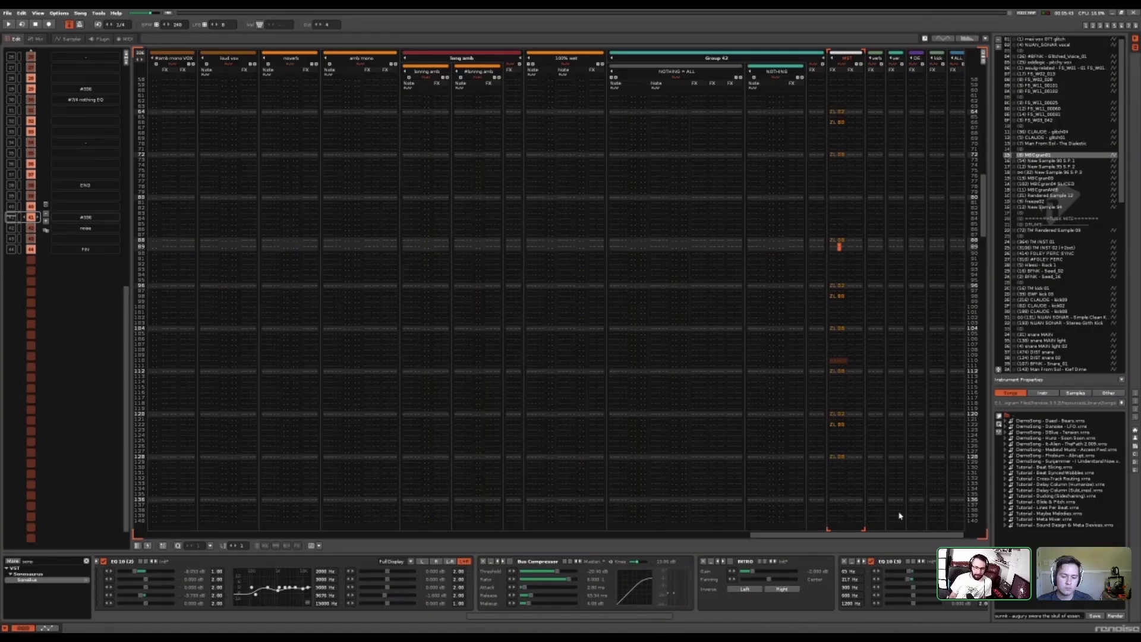
Look through the SNARE and FOLEY group tracks across the patterns, from the end of the sequence back to its beginning
{"action": "left_click_drag", "start_coordinate": [894, 535], "coordinate": [793, 534]}
{"action": "key", "text": "Left"}
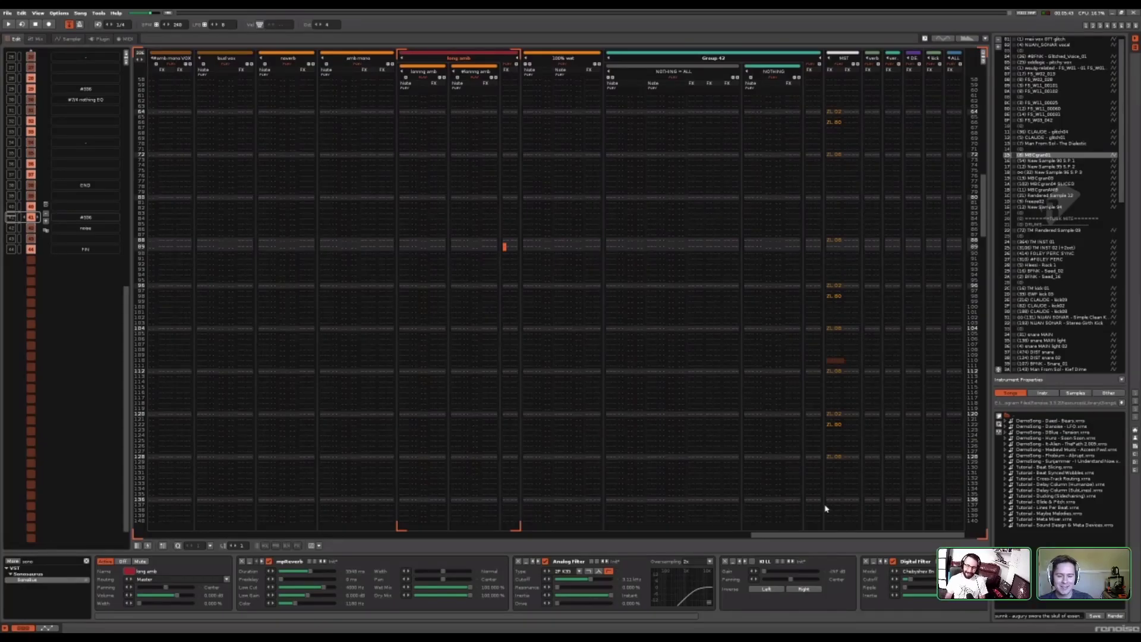
{"action": "left_click_drag", "start_coordinate": [912, 538], "coordinate": [309, 538]}
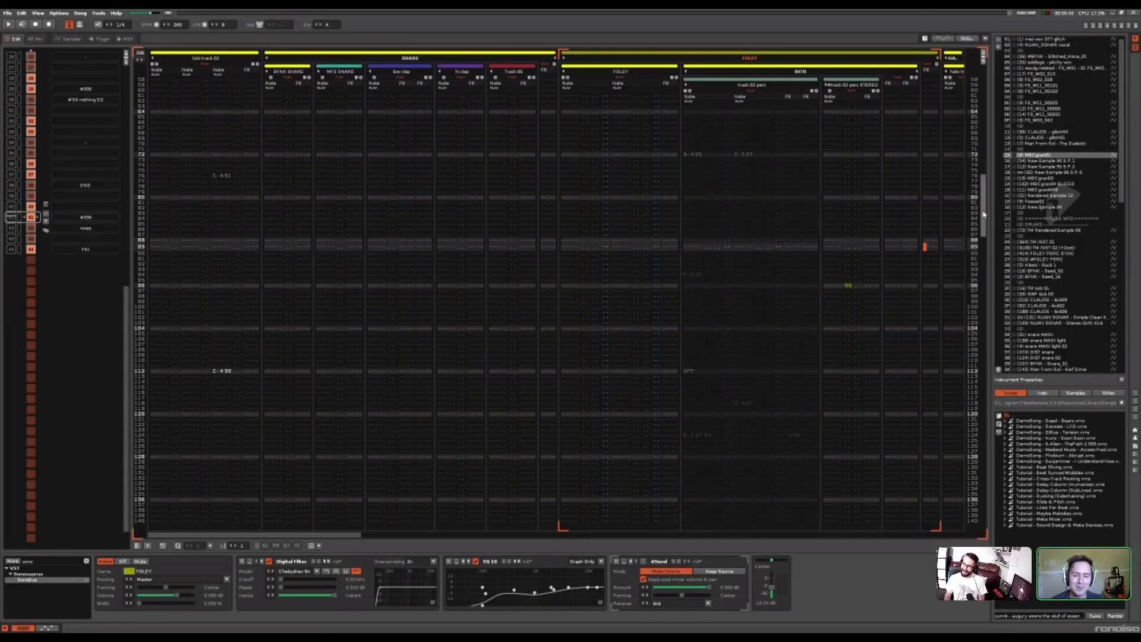
{"action": "left_click_drag", "start_coordinate": [984, 214], "coordinate": [983, 192]}
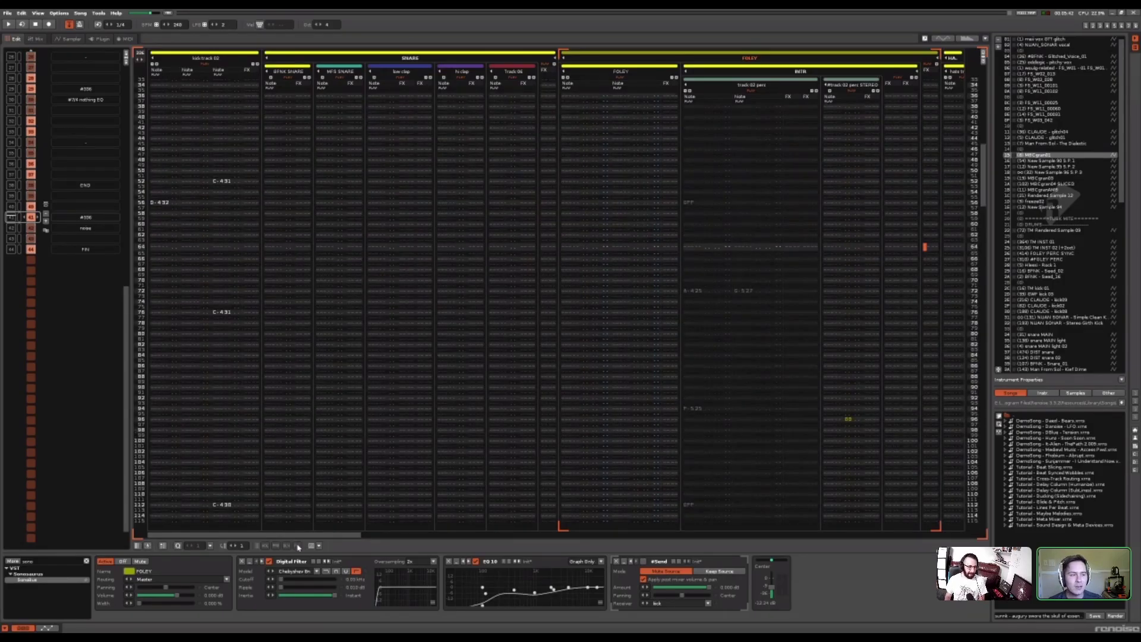
{"action": "scroll", "coordinate": [721, 394], "scroll_direction": "up", "scroll_amount": 2}
{"action": "scroll", "coordinate": [721, 394], "scroll_direction": "down", "scroll_amount": 10}
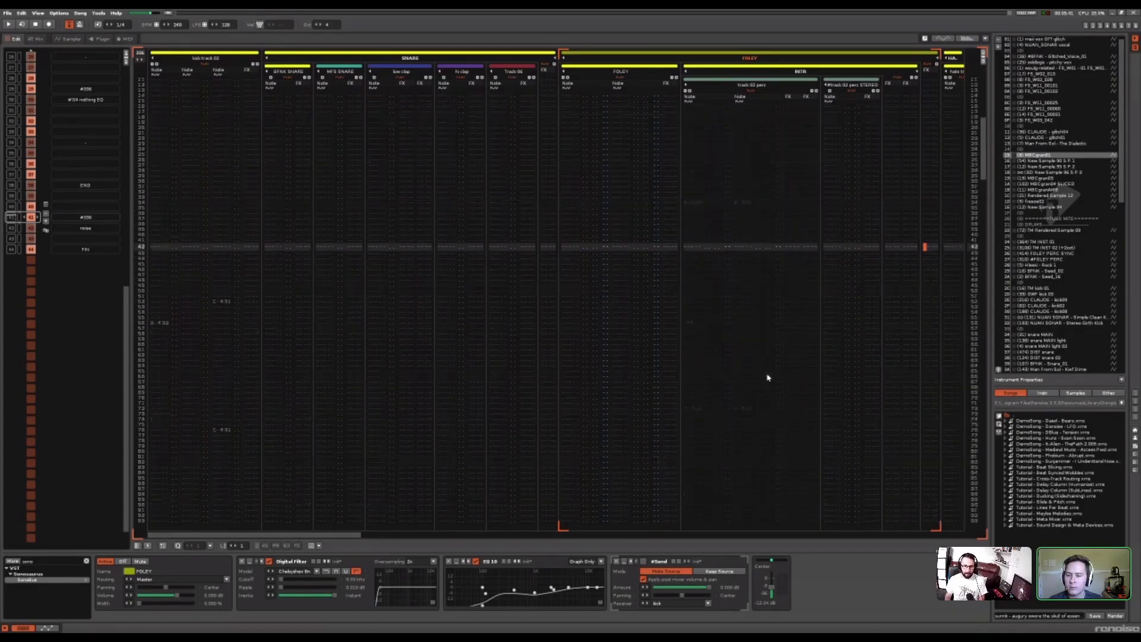
{"action": "scroll", "coordinate": [100, 368], "scroll_direction": "up", "scroll_amount": 20}
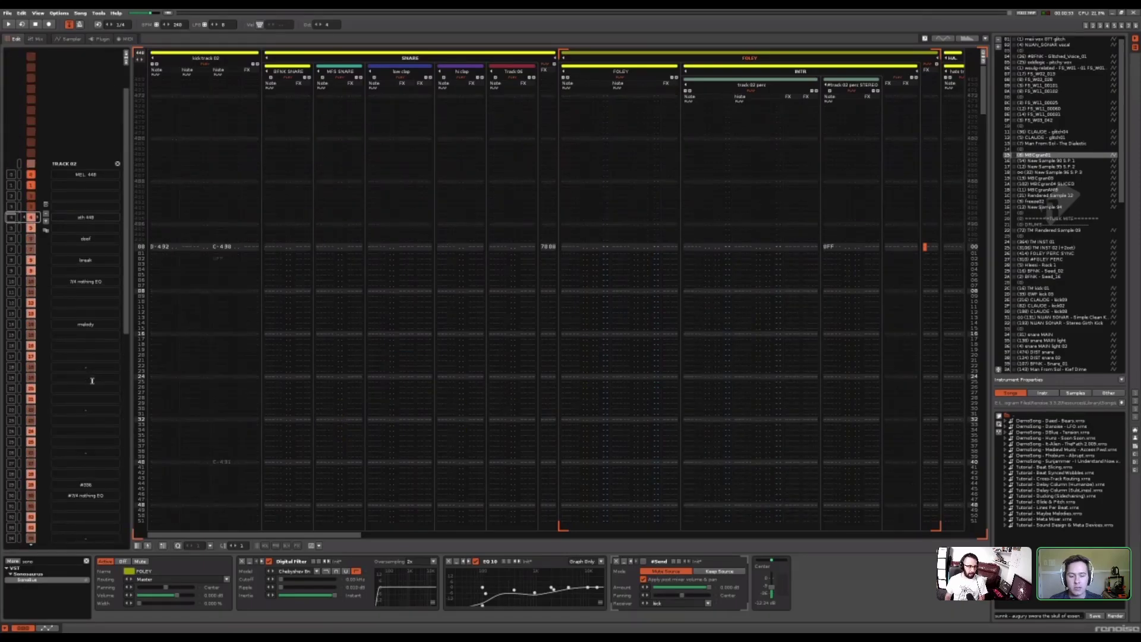
{"action": "scroll", "coordinate": [92, 381], "scroll_direction": "up", "scroll_amount": 3}
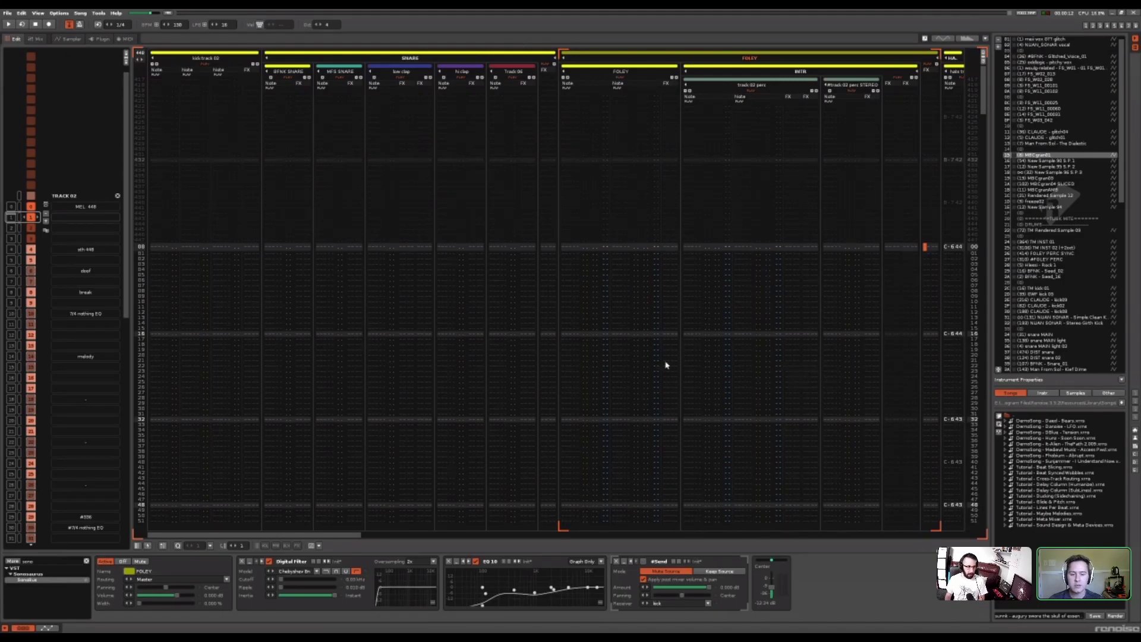
{"action": "scroll", "coordinate": [12, 378], "scroll_direction": "down", "scroll_amount": 10}
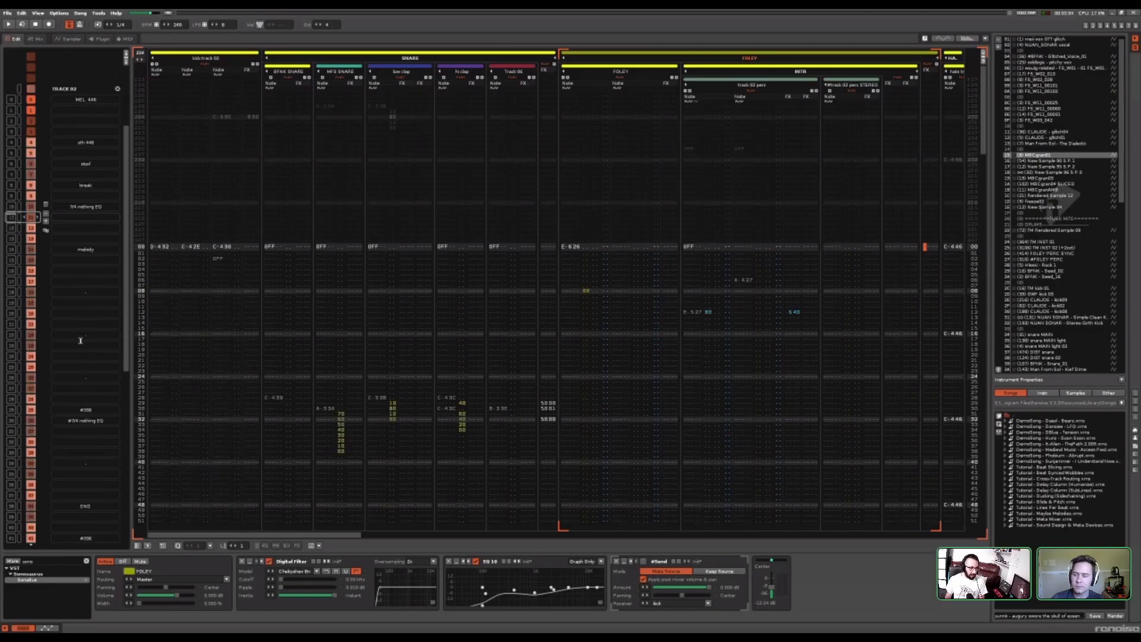
Return to the MST track and examine its ZL and ZT commands in the early patterns
{"action": "left_click_drag", "start_coordinate": [329, 538], "coordinate": [941, 536]}
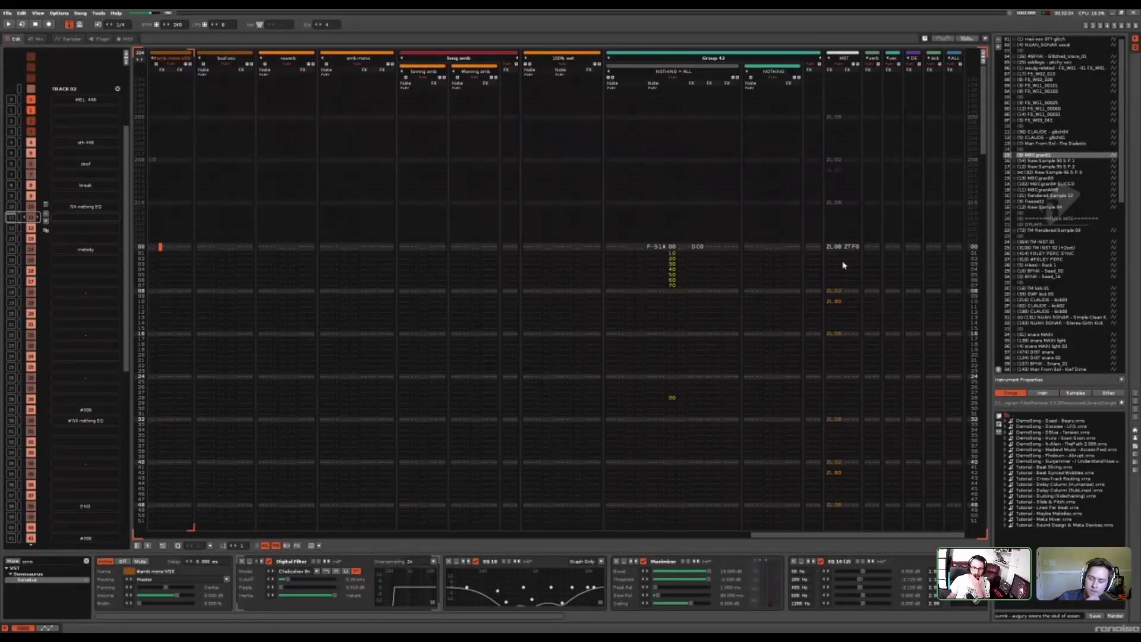
{"action": "left_click", "coordinate": [839, 290]}
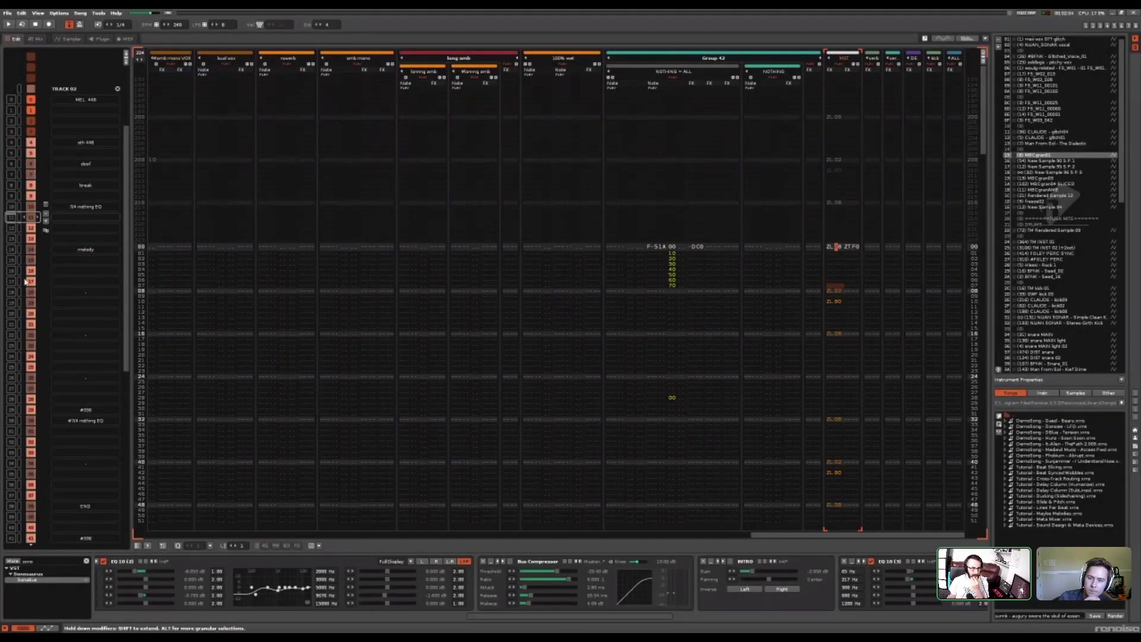
{"action": "scroll", "coordinate": [87, 329], "scroll_direction": "up", "scroll_amount": 6}
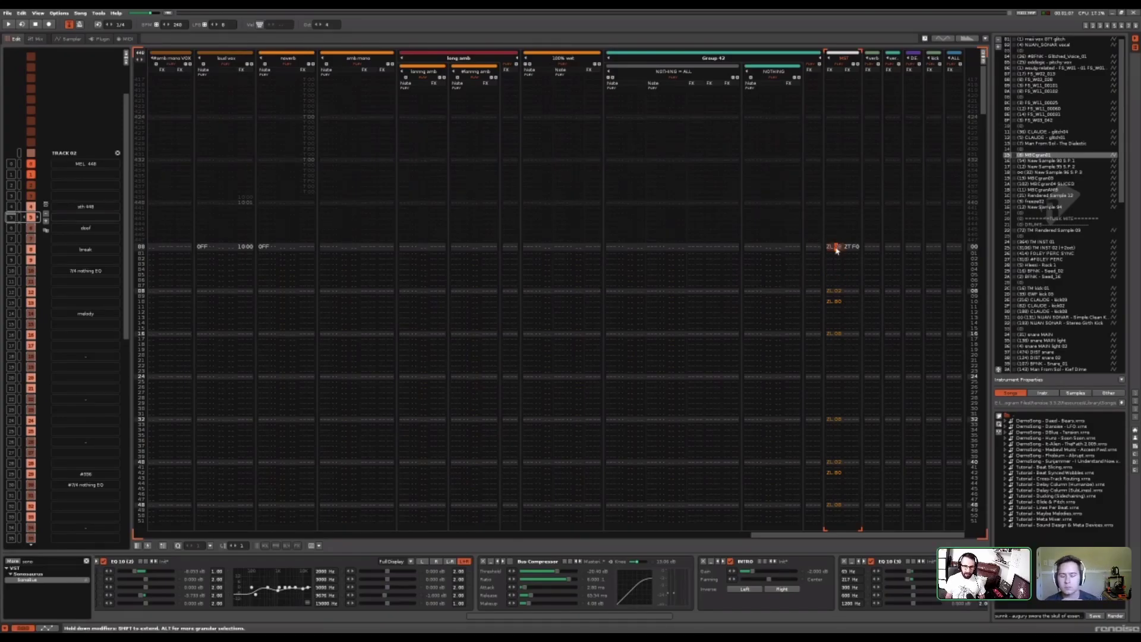
{"action": "scroll", "coordinate": [838, 256], "scroll_direction": "up", "scroll_amount": 4}
{"action": "scroll", "coordinate": [838, 256], "scroll_direction": "up", "scroll_amount": 7}
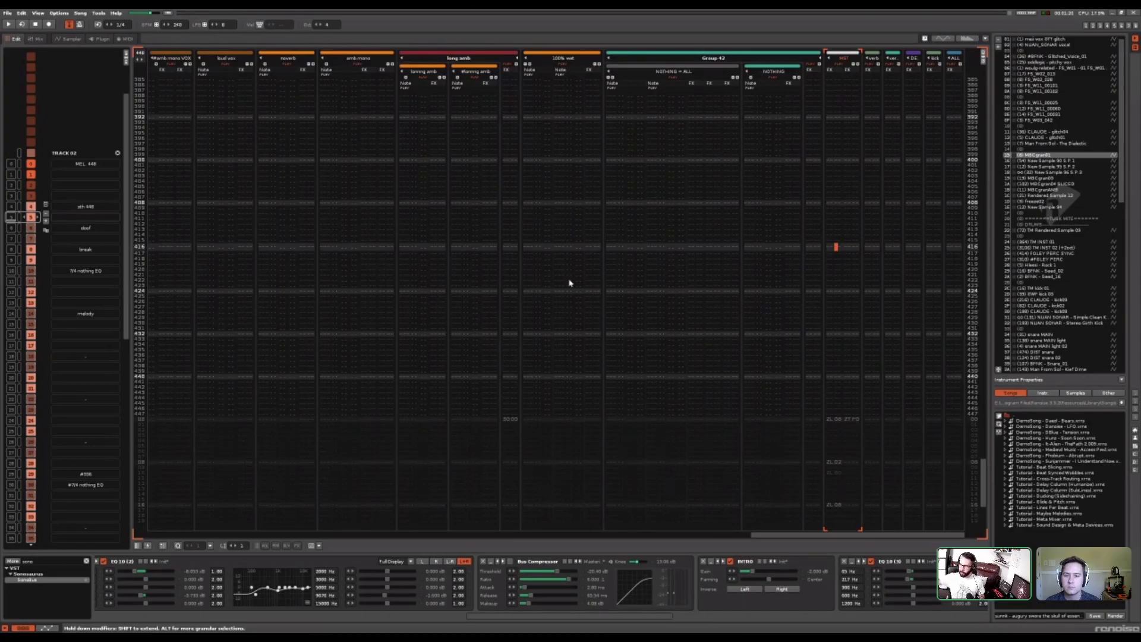
{"action": "scroll", "coordinate": [570, 283], "scroll_direction": "down", "scroll_amount": 14}
Play part of the early pattern that contains the long amb tracks' rising volume values
{"action": "key", "text": "ctrl+Up"}
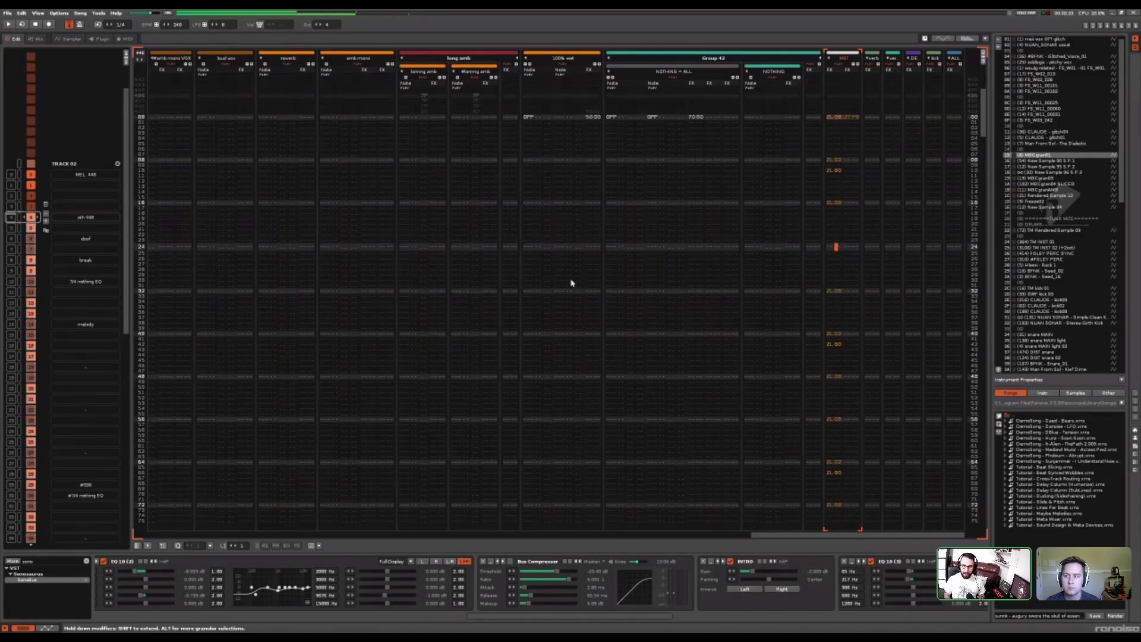
{"action": "key", "text": "ctrl+Up"}
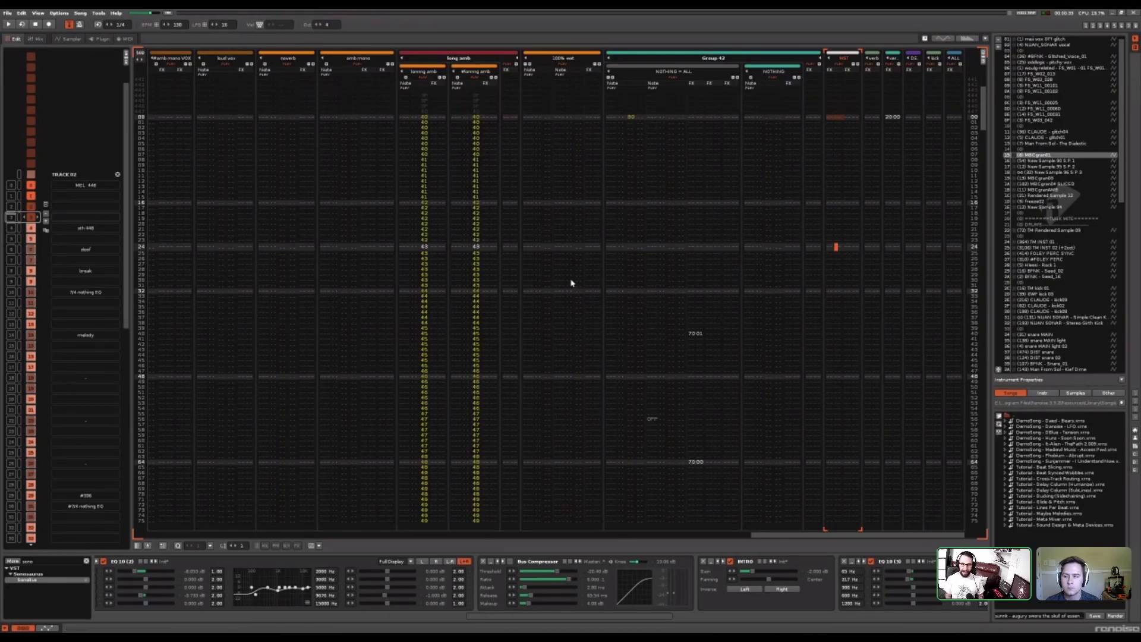
{"action": "key", "text": "space"}
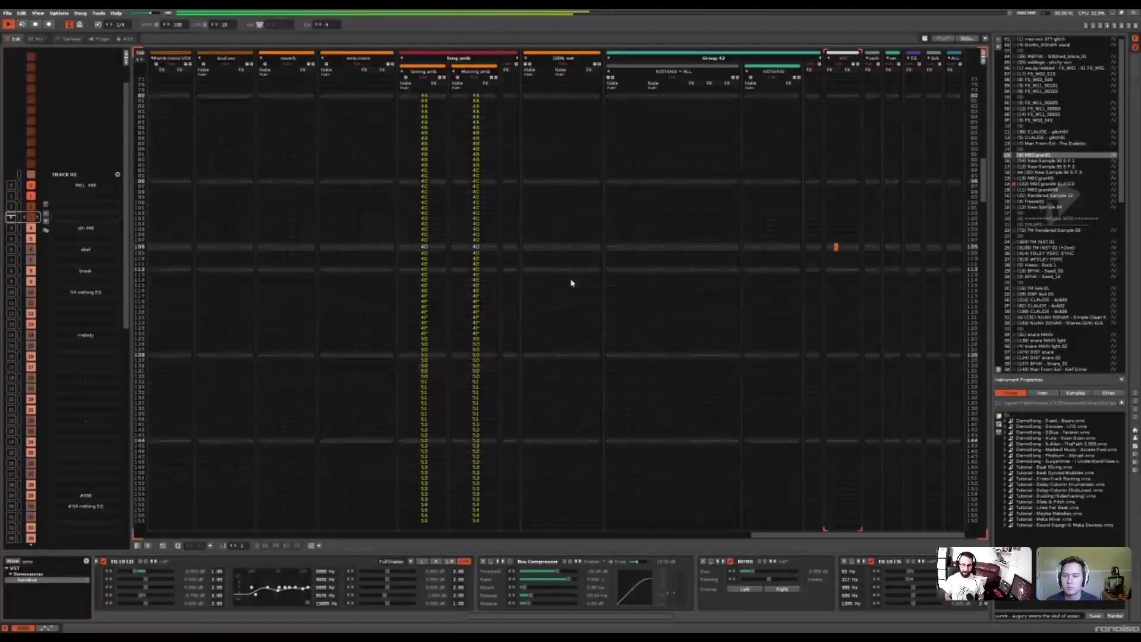
{"action": "key", "text": "space"}
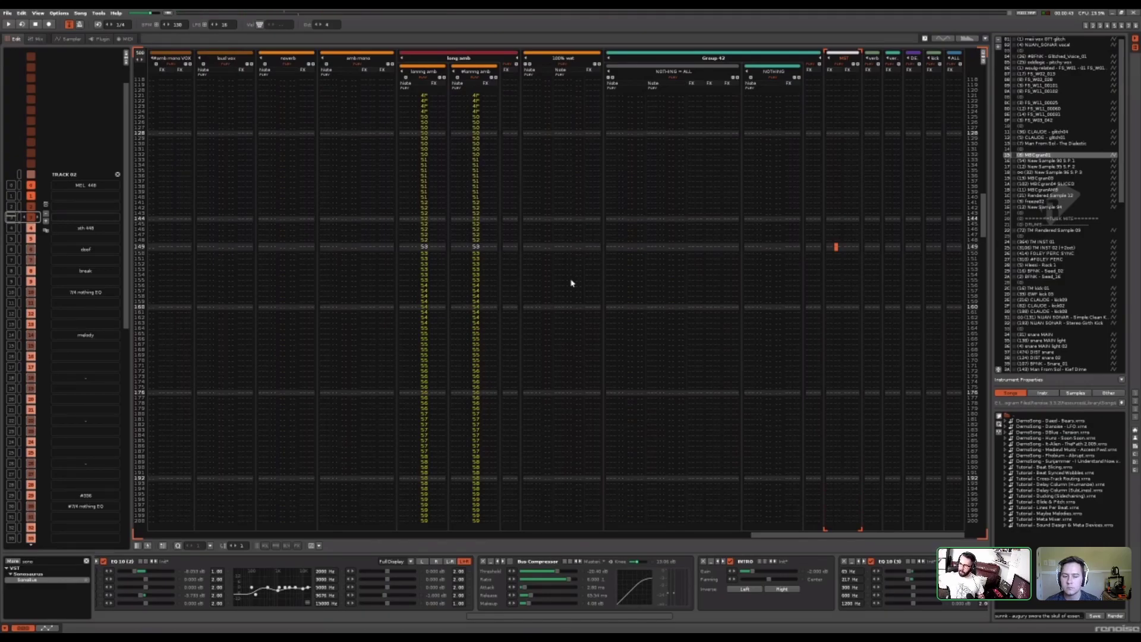
Go to the first line of the following pattern and examine the MST track's ZL and ZT commands there
{"action": "key", "text": "ctrl+Down"}
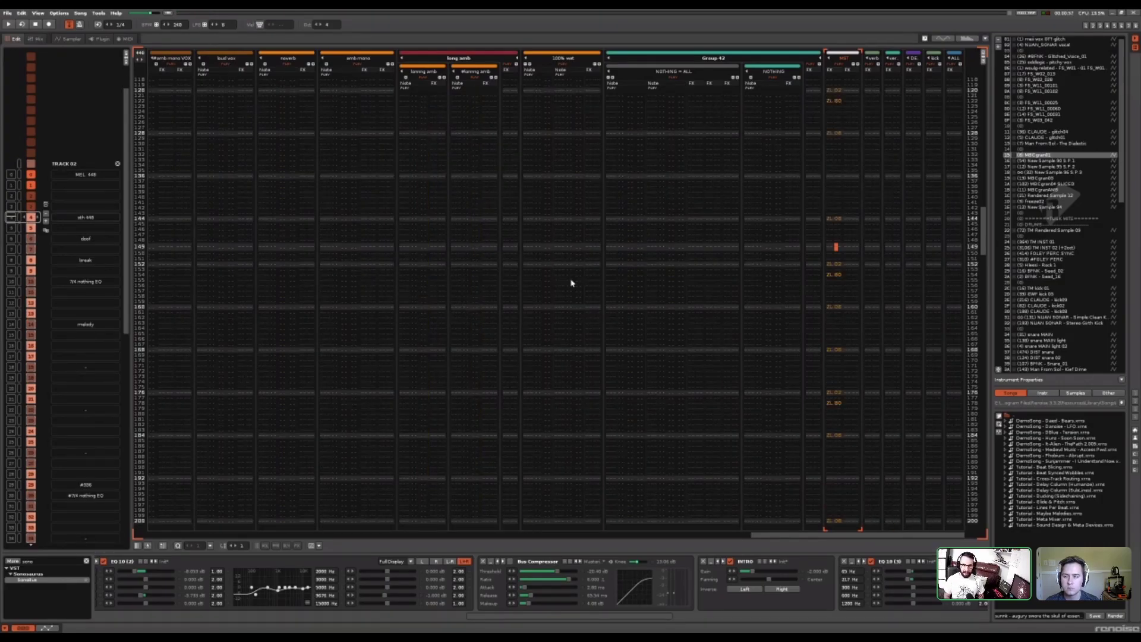
{"action": "key", "text": "Home"}
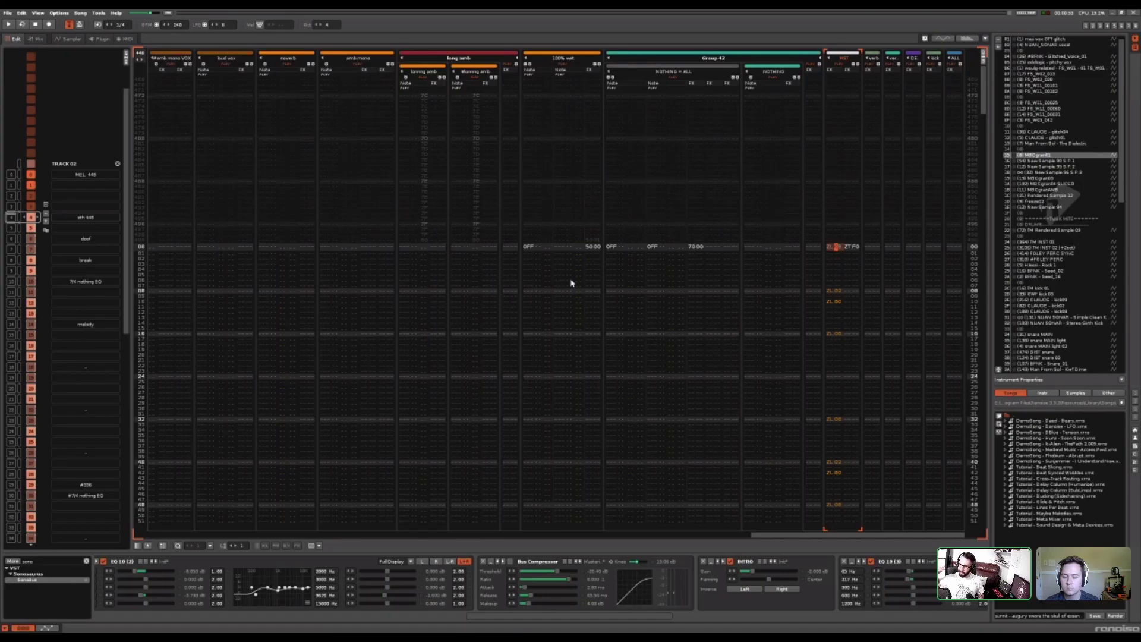
{"action": "key", "text": "space"}
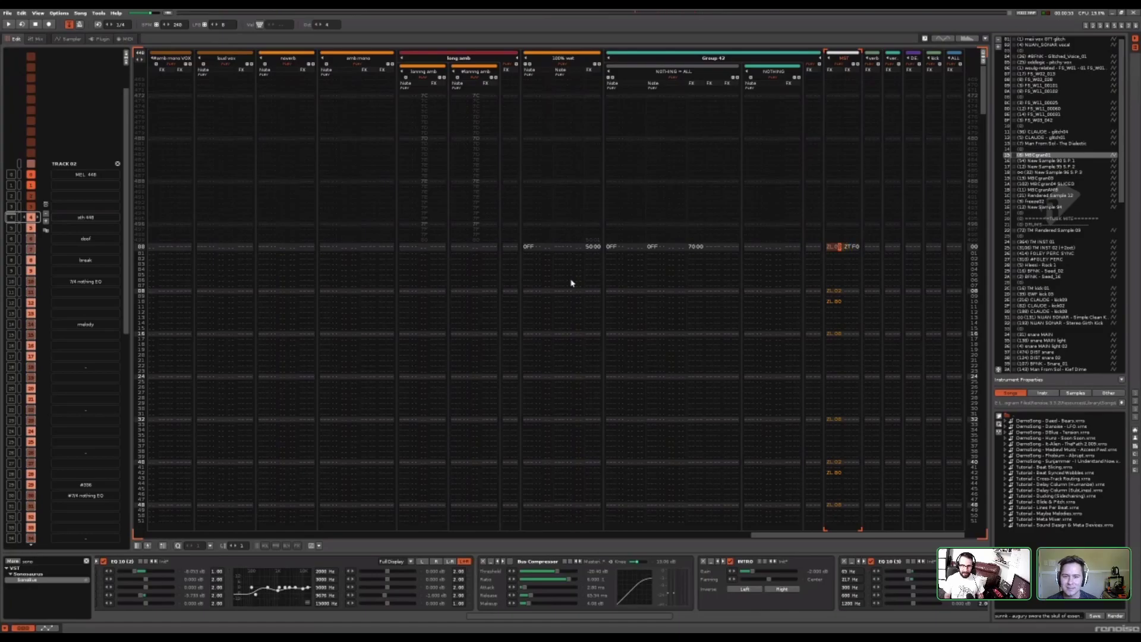
{"action": "left_click", "coordinate": [811, 247]}
{"action": "left_click_drag", "start_coordinate": [829, 247], "coordinate": [839, 522]}
{"action": "left_click", "coordinate": [832, 248]}
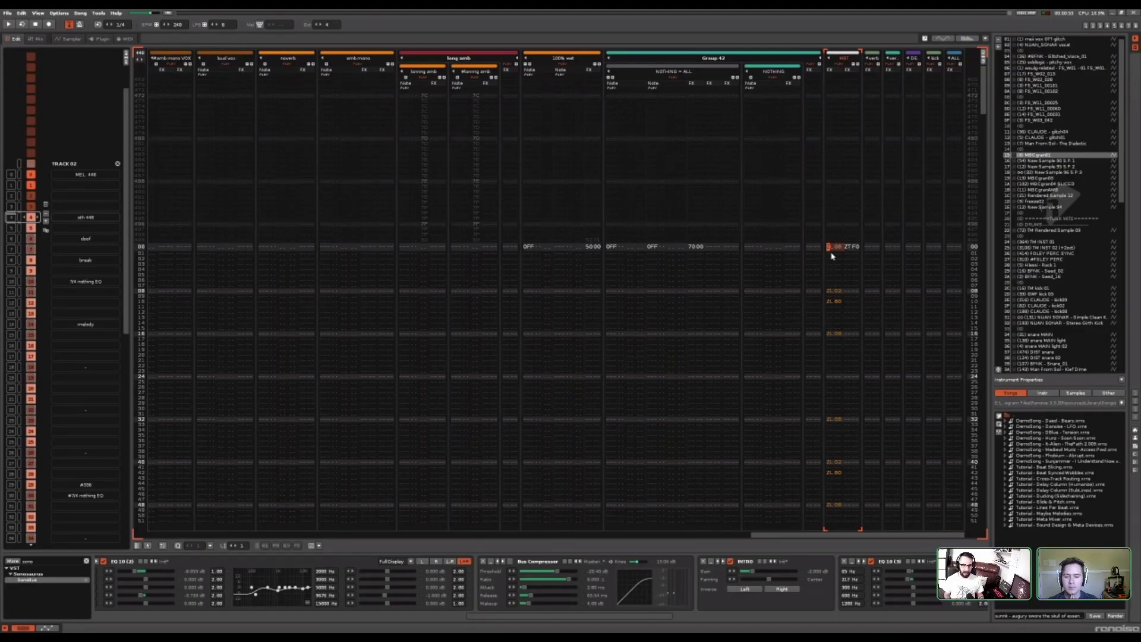
Play through the pattern and examine the ZL lines-per-beat commands in the MST track, starting from row 00
{"action": "key", "text": "Right"}
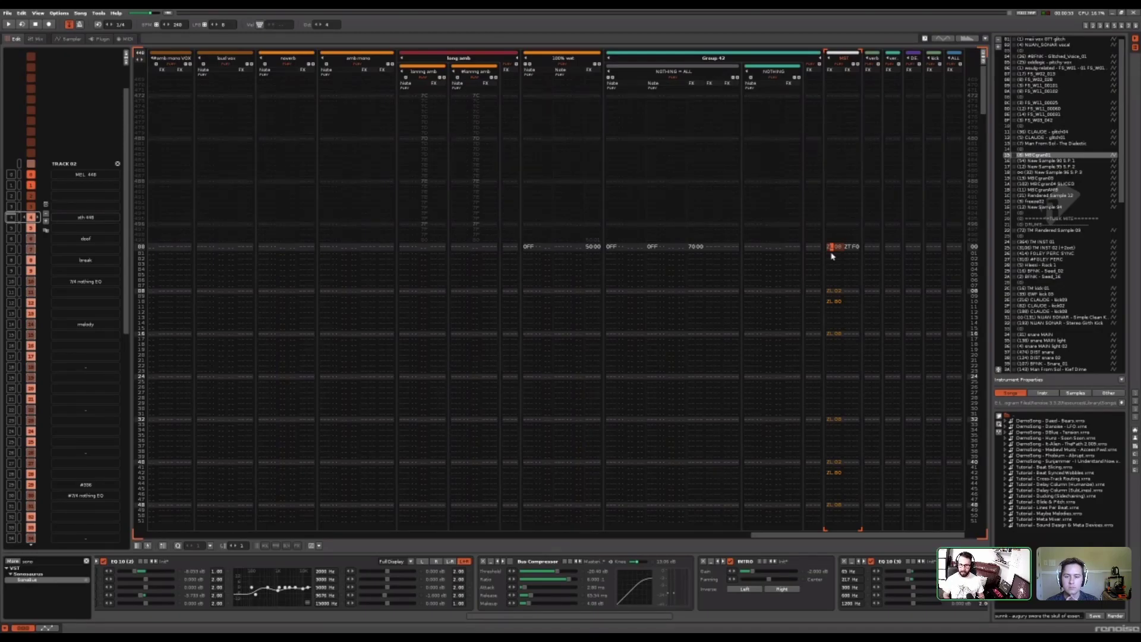
{"action": "key", "text": "Right"}
{"action": "key", "text": "Right"}
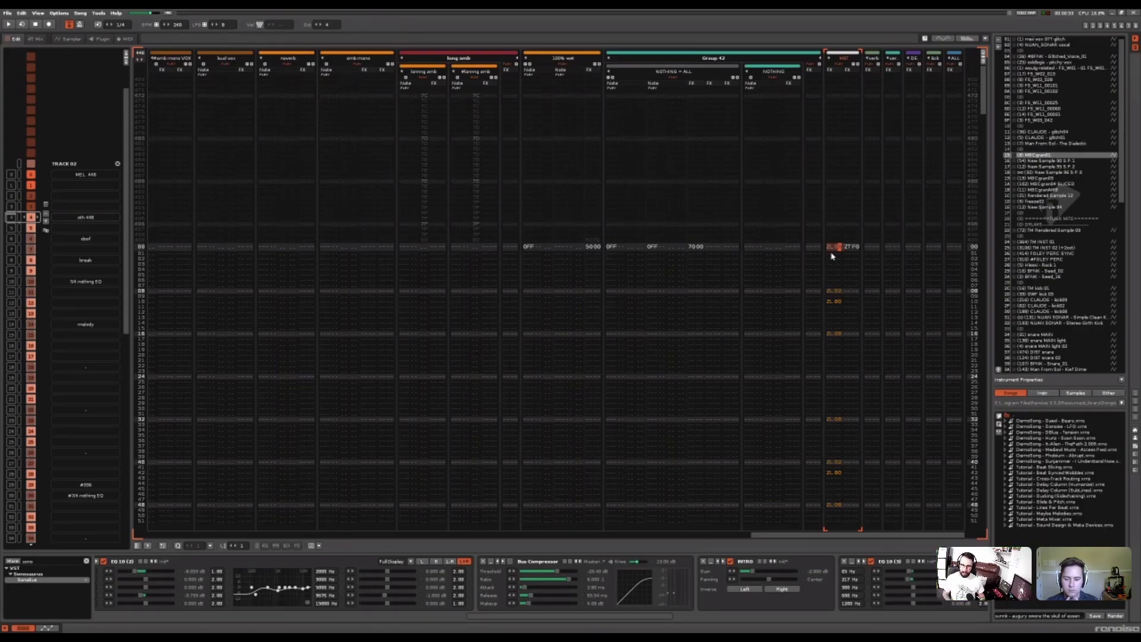
{"action": "key", "text": "space"}
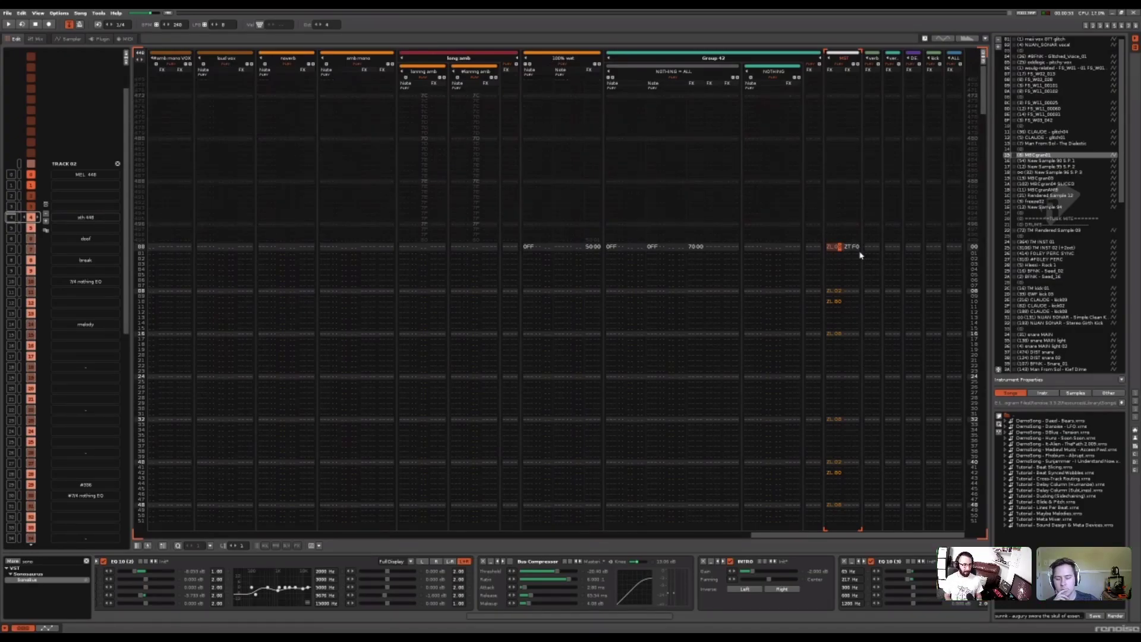
{"action": "key", "text": "space"}
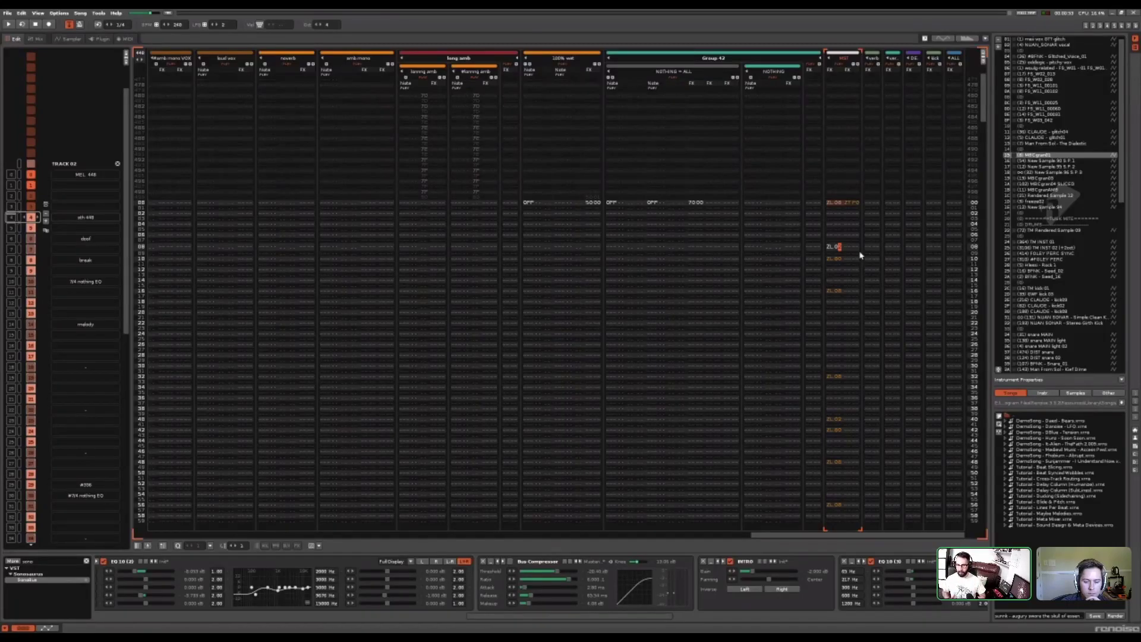
{"action": "left_click_drag", "start_coordinate": [859, 537], "coordinate": [833, 539]}
{"action": "left_click", "coordinate": [838, 295]}
{"action": "scroll", "coordinate": [839, 295], "scroll_direction": "down", "scroll_amount": 8}
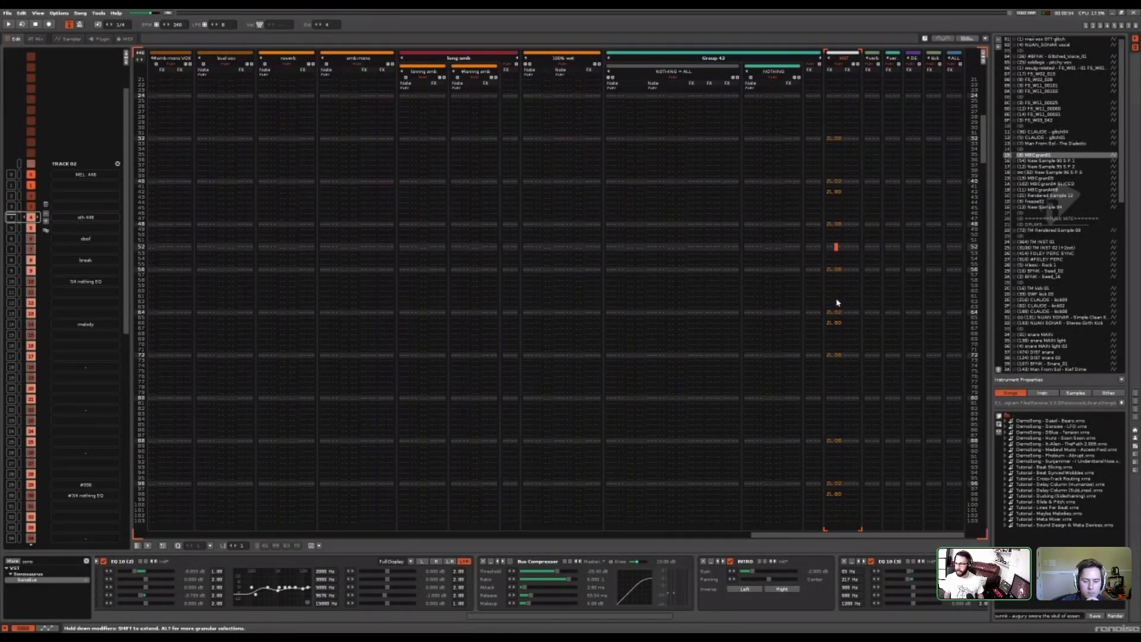
{"action": "key", "text": "space"}
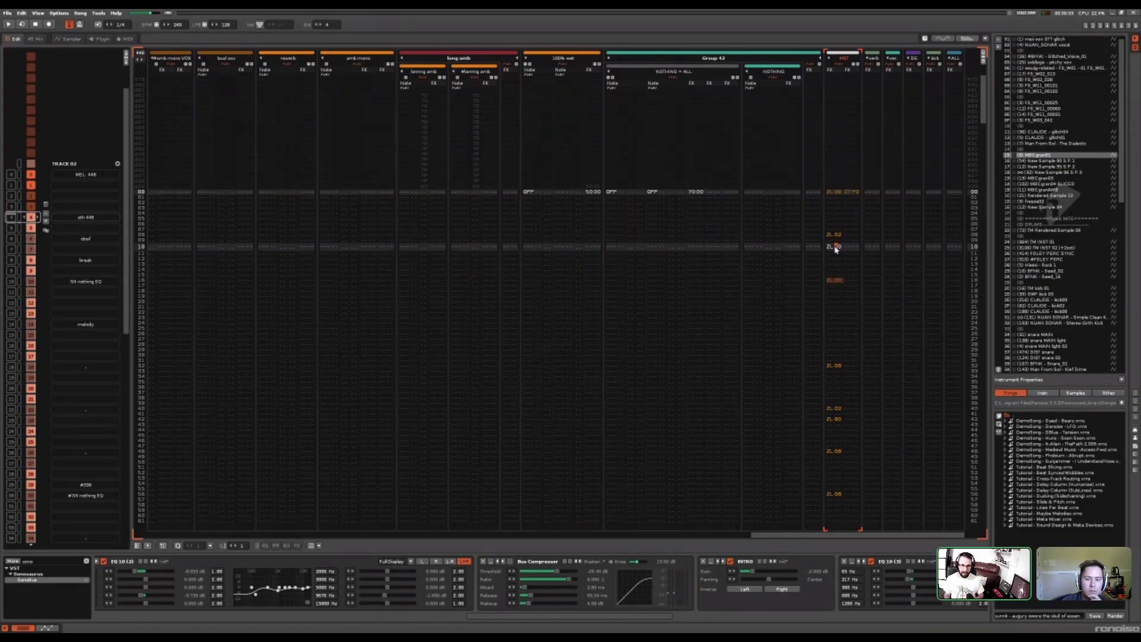
{"action": "left_click", "coordinate": [867, 246]}
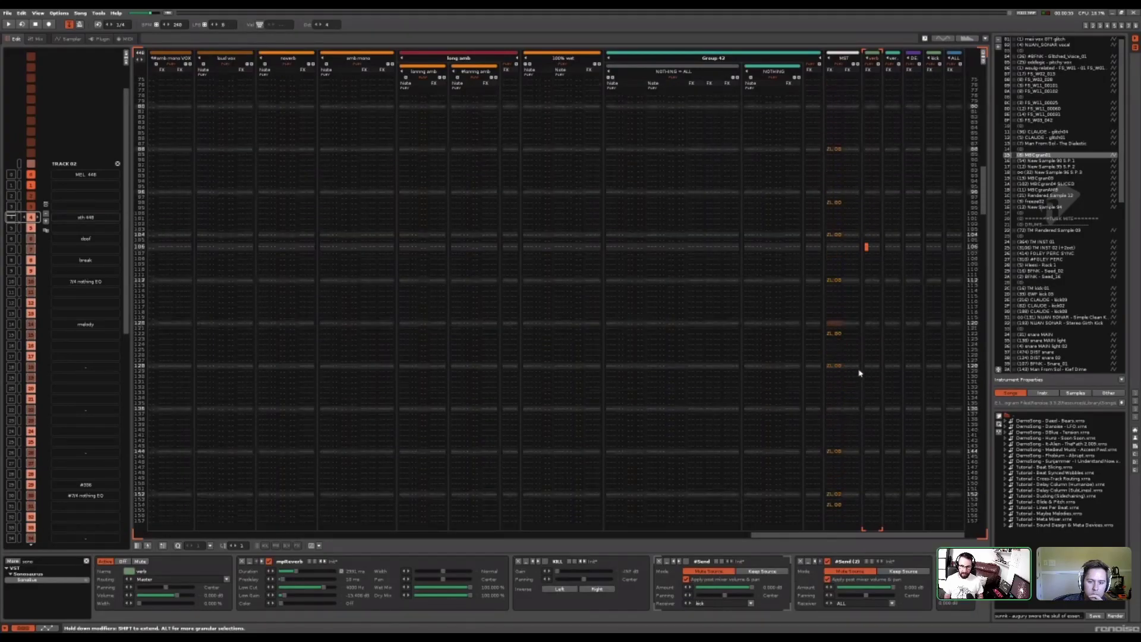
{"action": "left_click", "coordinate": [854, 316]}
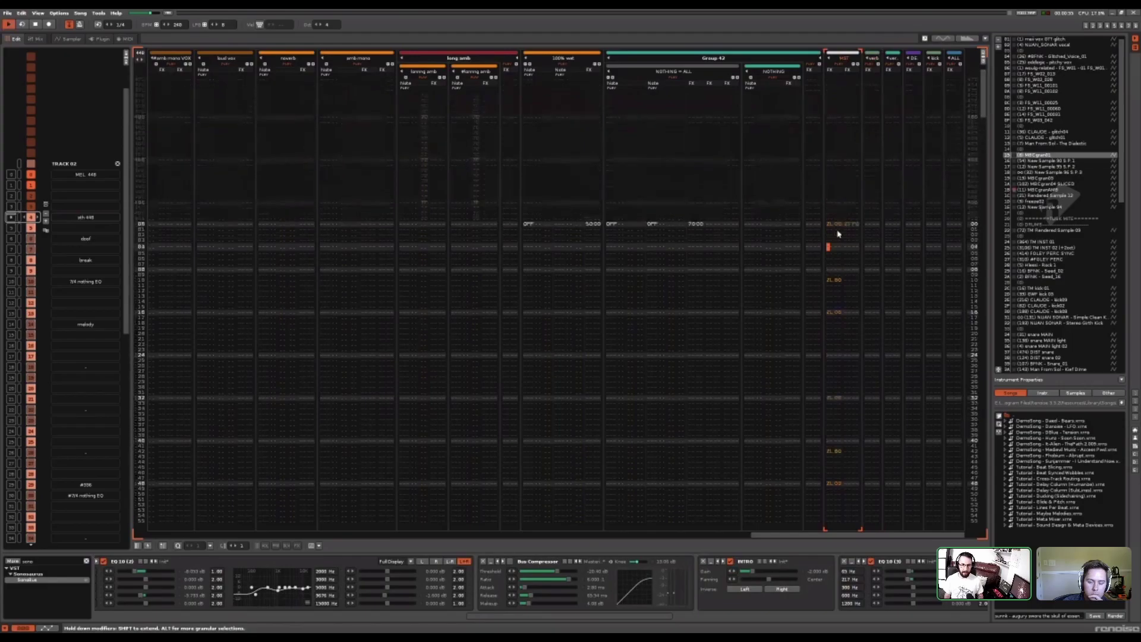
{"action": "key", "text": "space"}
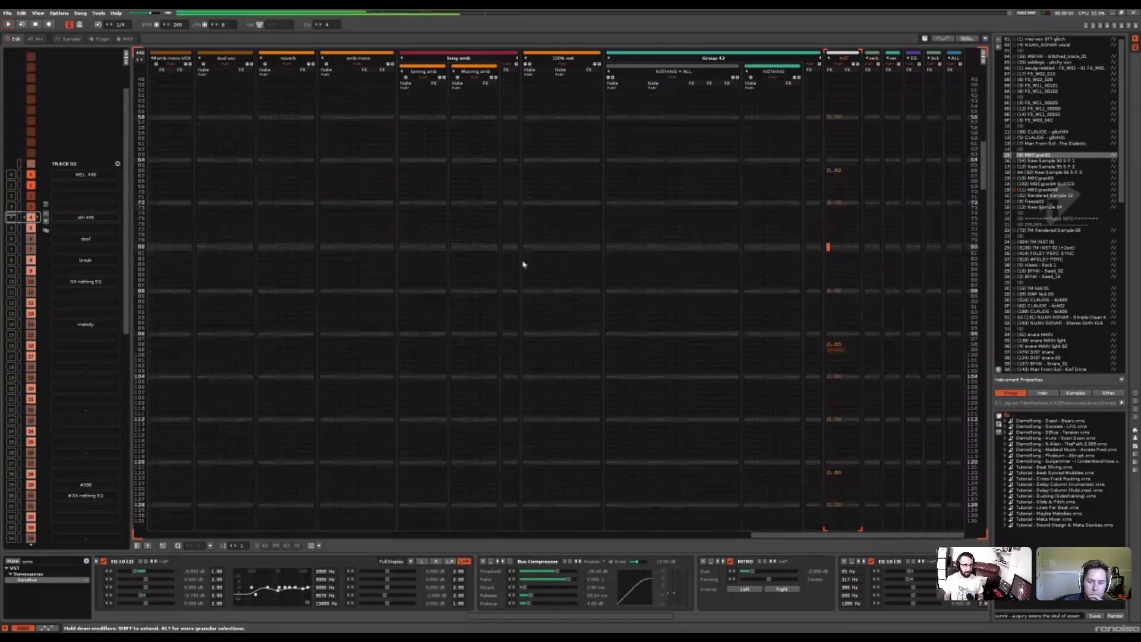
Go to the "54 nothing EQ" pattern, examine its repeating ZL commands in the MST track, and play part of it
{"action": "scroll", "coordinate": [115, 314], "scroll_direction": "down", "scroll_amount": 5}
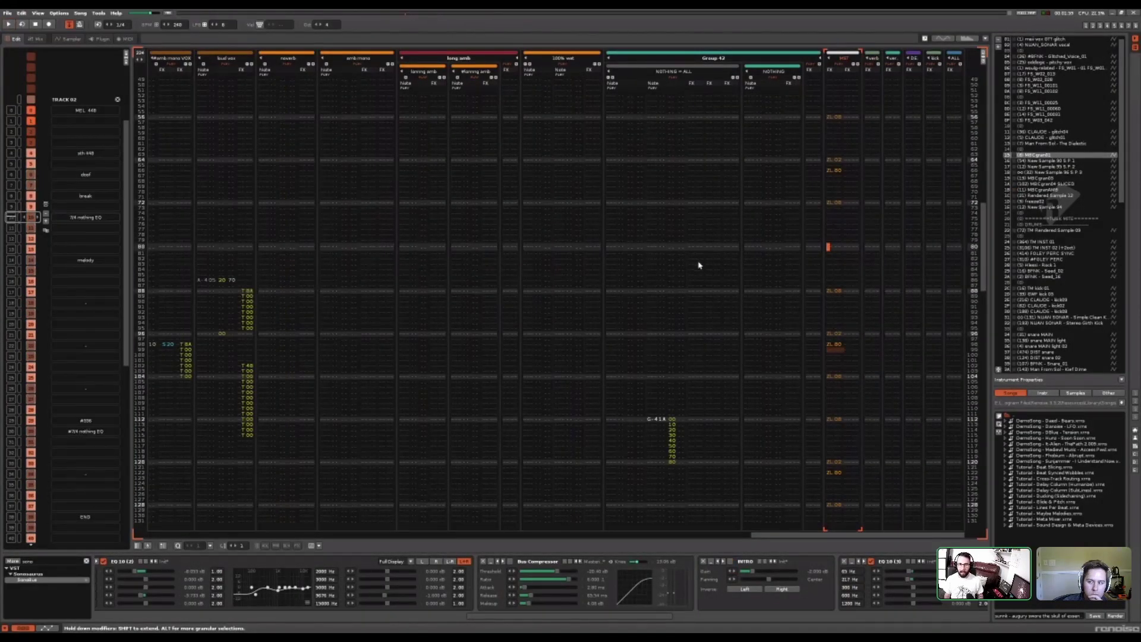
{"action": "key", "text": "Home"}
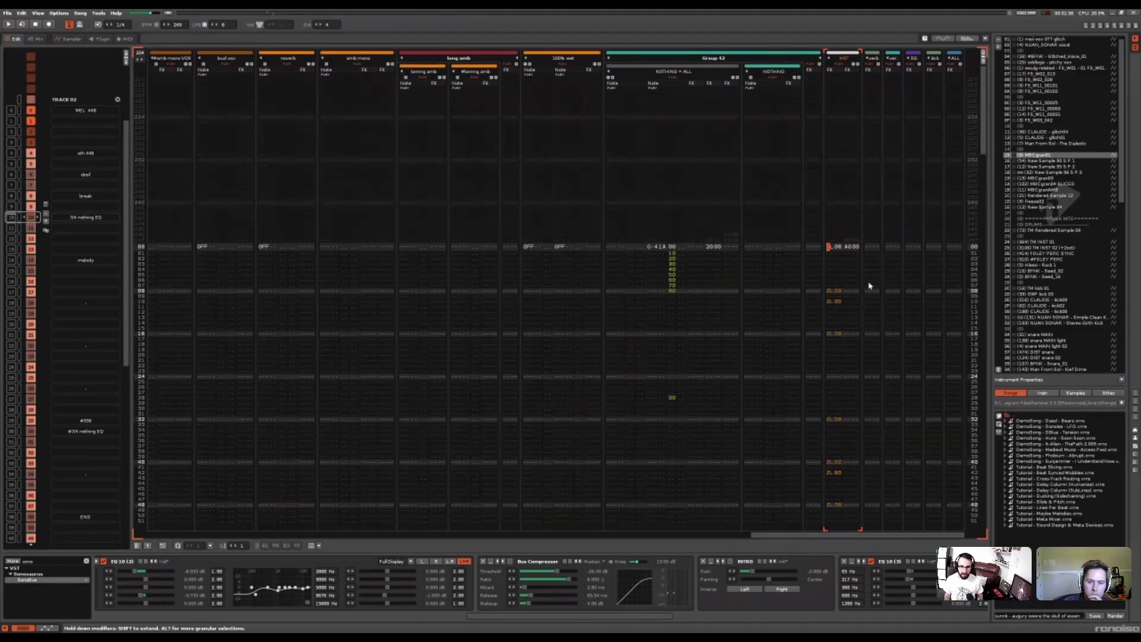
{"action": "scroll", "coordinate": [884, 308], "scroll_direction": "down", "scroll_amount": 10}
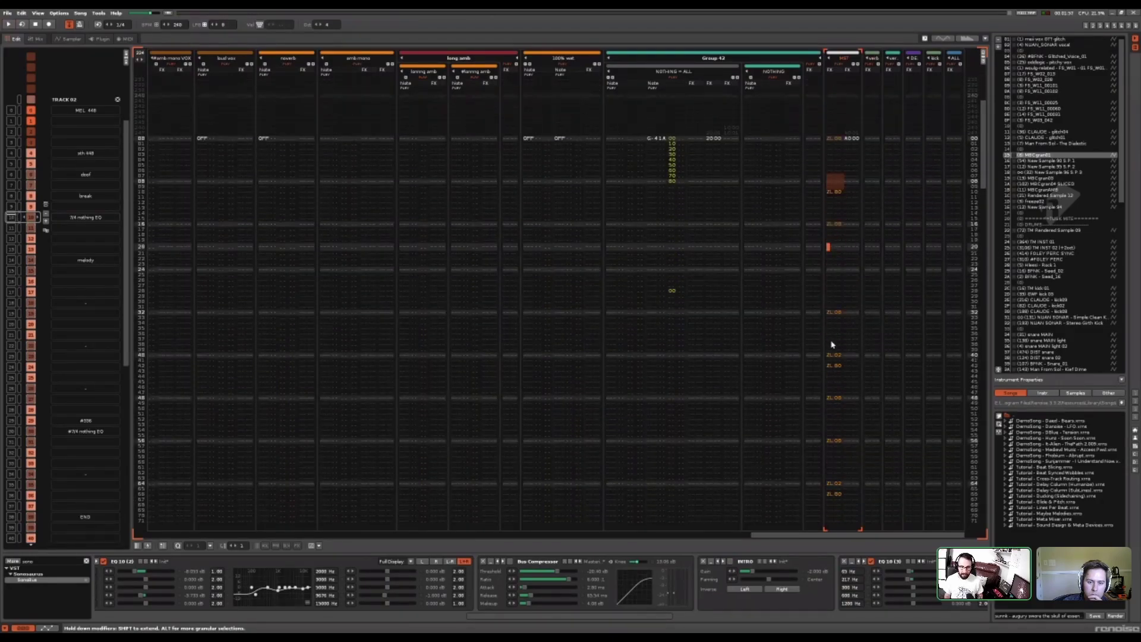
{"action": "scroll", "coordinate": [858, 356], "scroll_direction": "down", "scroll_amount": 5}
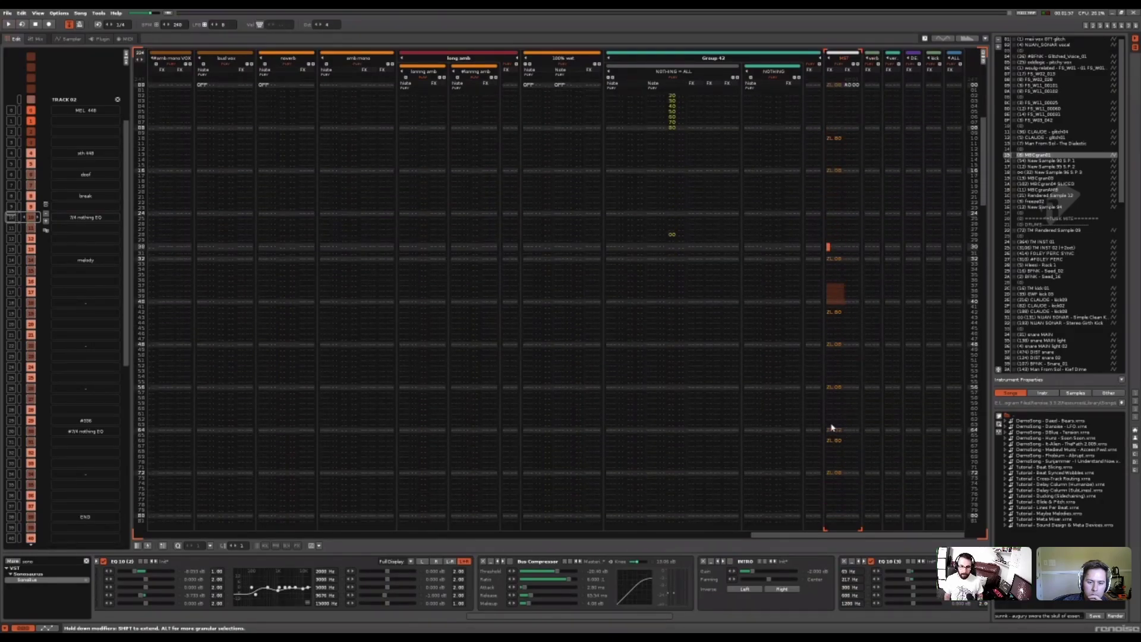
{"action": "scroll", "coordinate": [885, 377], "scroll_direction": "down", "scroll_amount": 9}
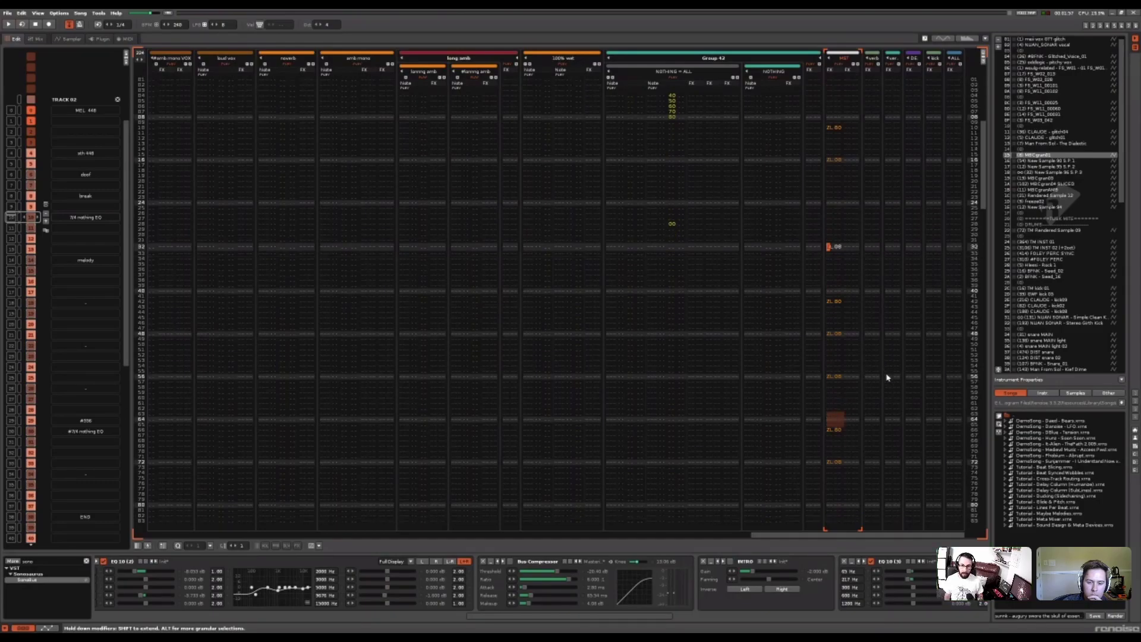
{"action": "scroll", "coordinate": [827, 440], "scroll_direction": "down", "scroll_amount": 7}
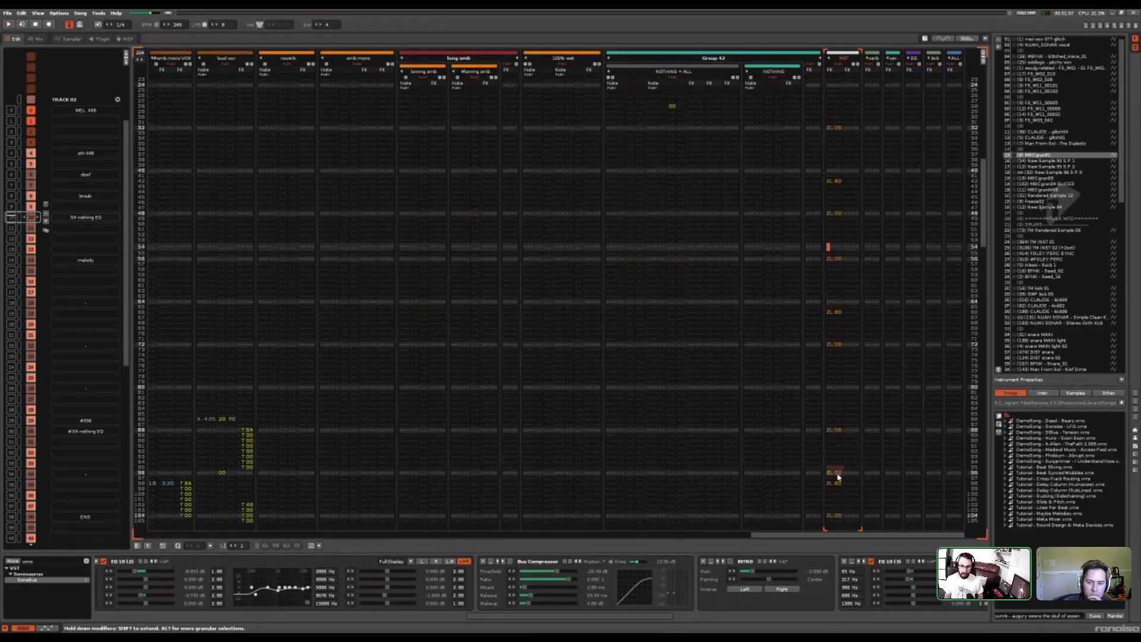
{"action": "scroll", "coordinate": [874, 357], "scroll_direction": "down", "scroll_amount": 20}
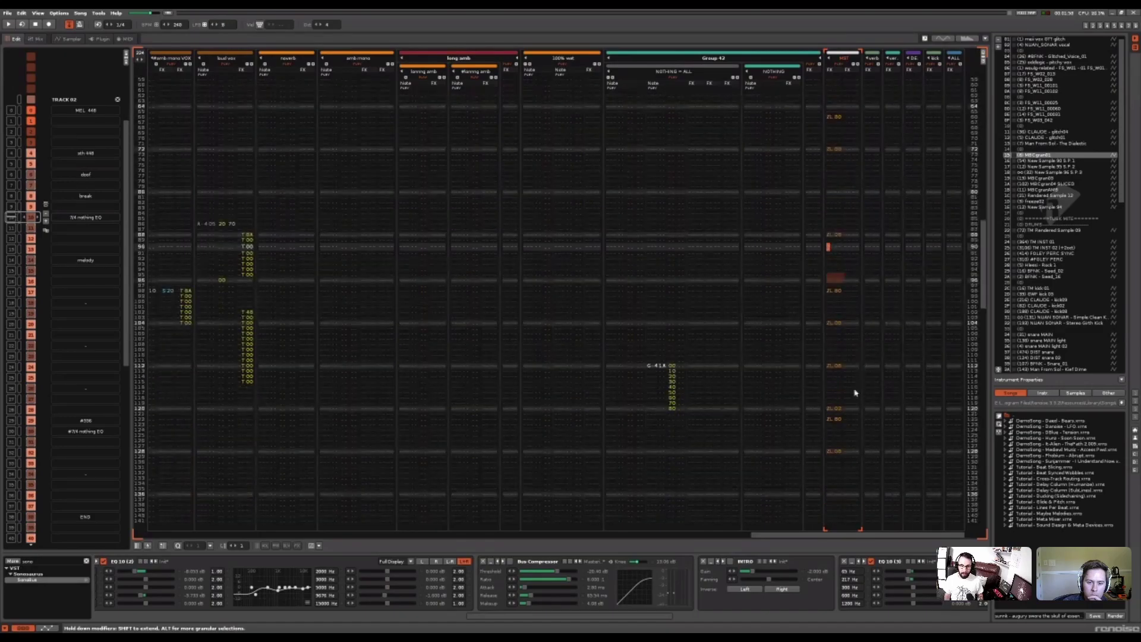
{"action": "key", "text": "space"}
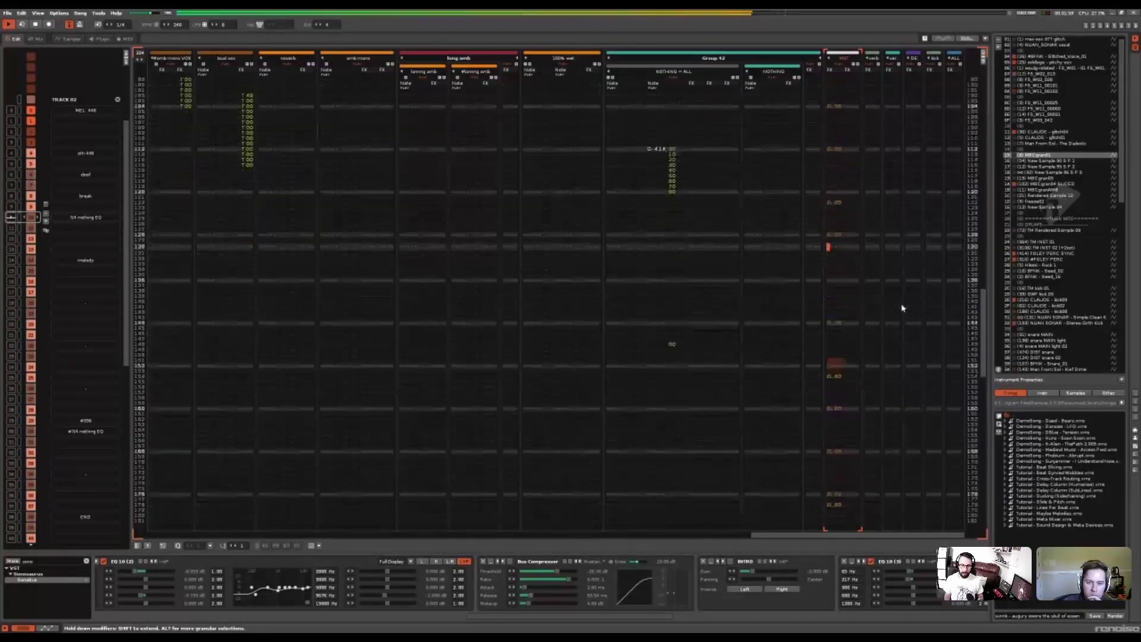
{"action": "key", "text": "space"}
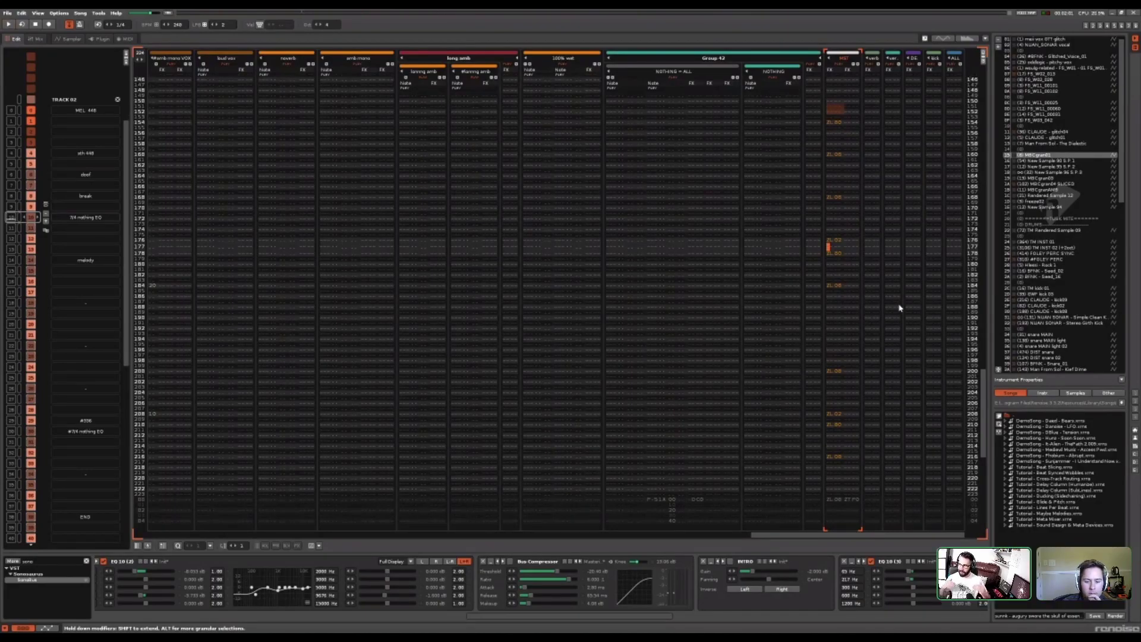
Return to the start of the "54 nothing EQ" pattern and review how its ZL commands are spaced down to row 50
{"action": "key", "text": "ctrl+z"}
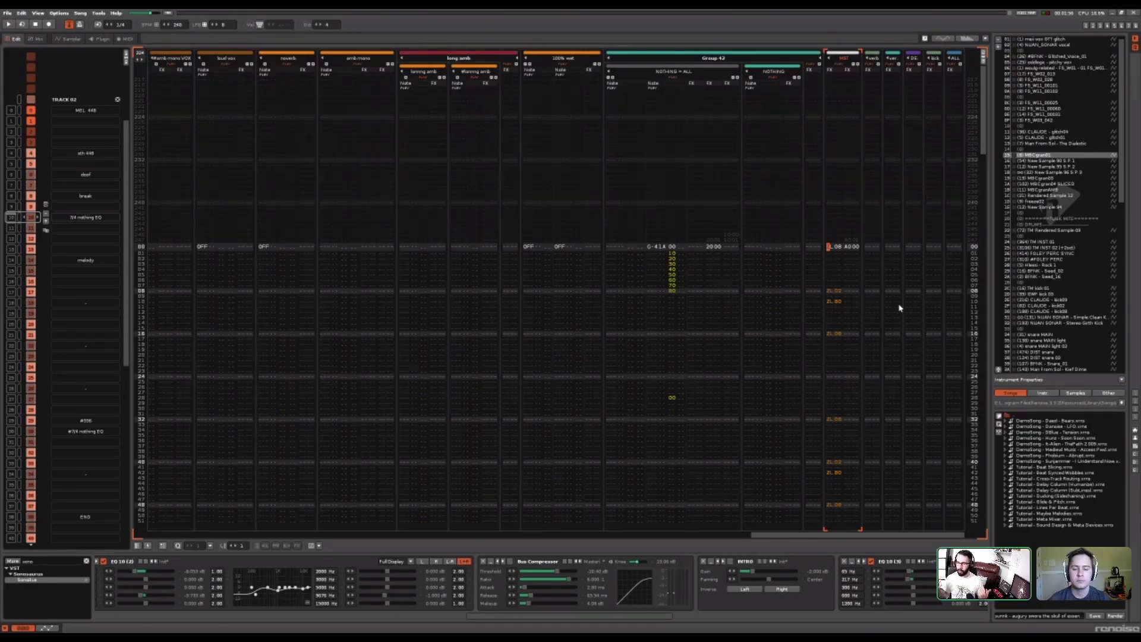
{"action": "key", "text": "Down"}
{"action": "key", "text": "Down"}
{"action": "key", "text": "Down"}
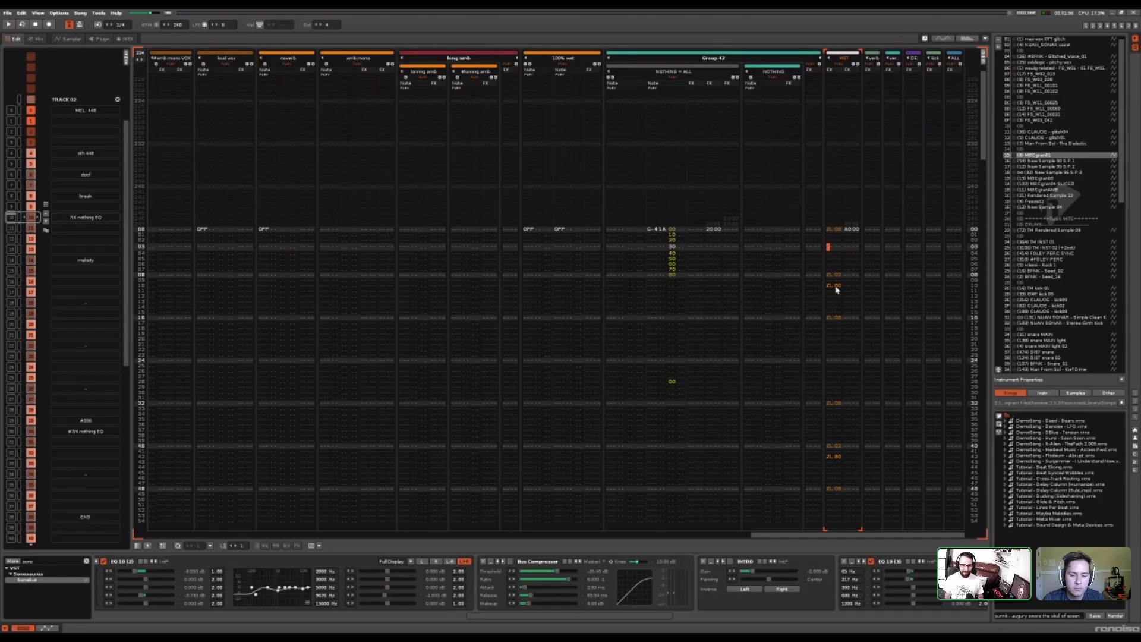
{"action": "scroll", "coordinate": [844, 301], "scroll_direction": "down", "scroll_amount": 8}
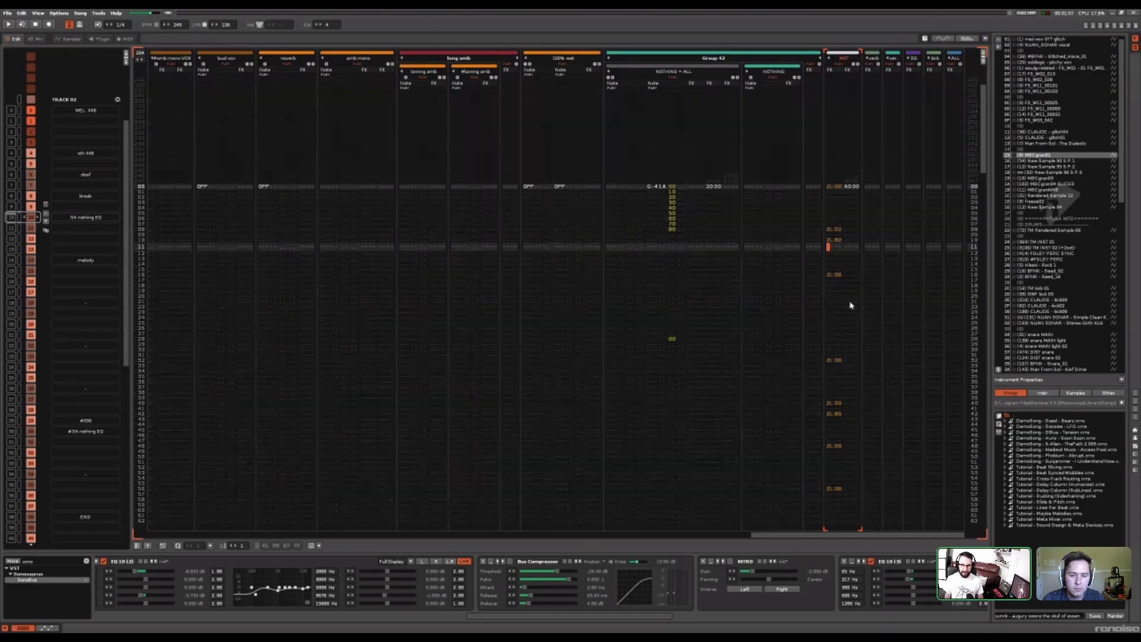
{"action": "scroll", "coordinate": [849, 306], "scroll_direction": "down", "scroll_amount": 4}
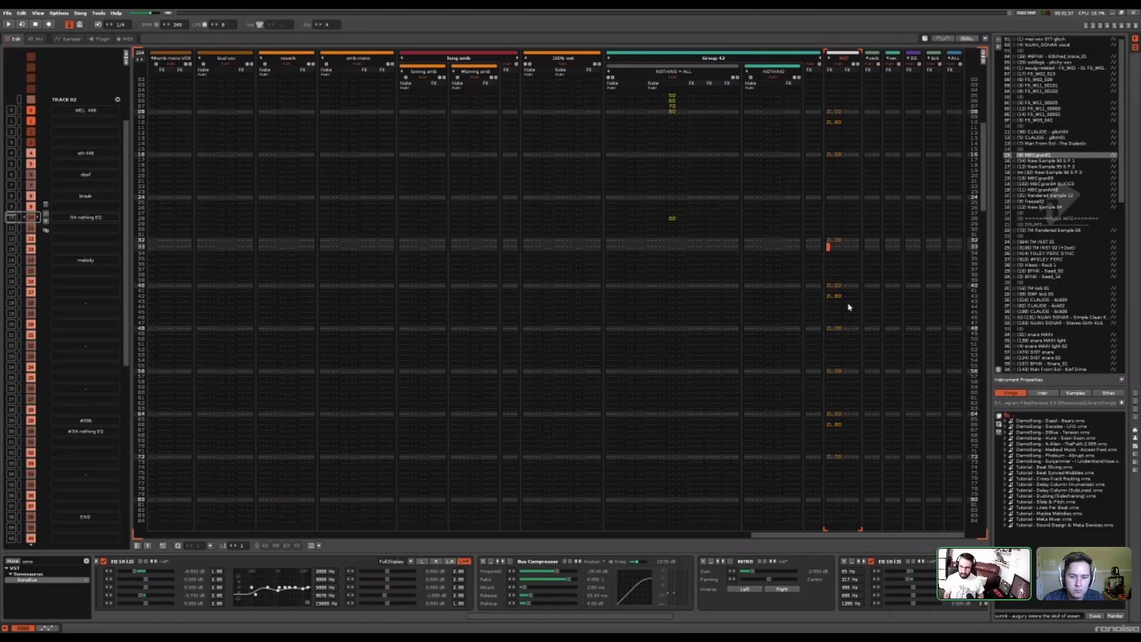
{"action": "left_click", "coordinate": [836, 305]}
{"action": "left_click", "coordinate": [836, 339]}
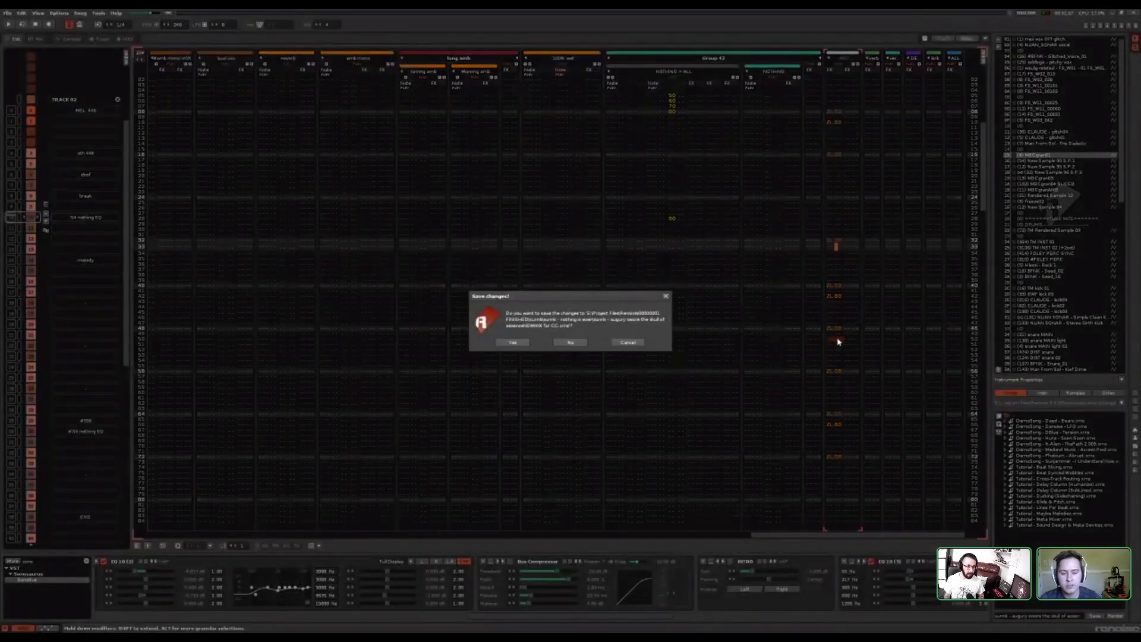
Load the "jyu" song without saving changes to the current one, and close its song comments
{"action": "left_click", "coordinate": [563, 339]}
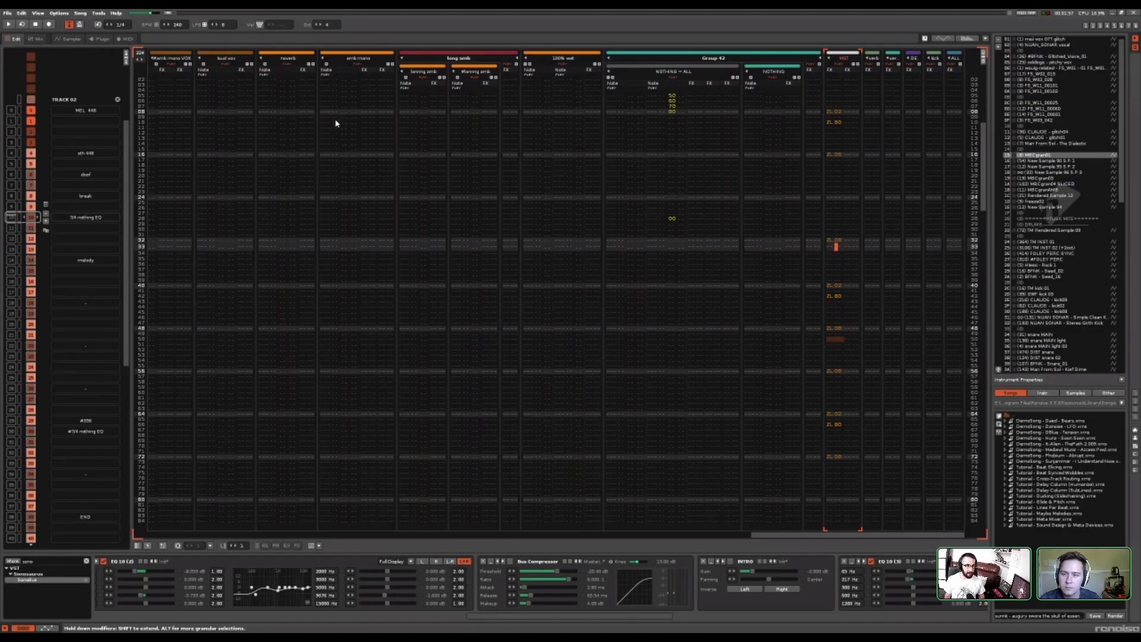
{"action": "key", "text": "ctrl+n"}
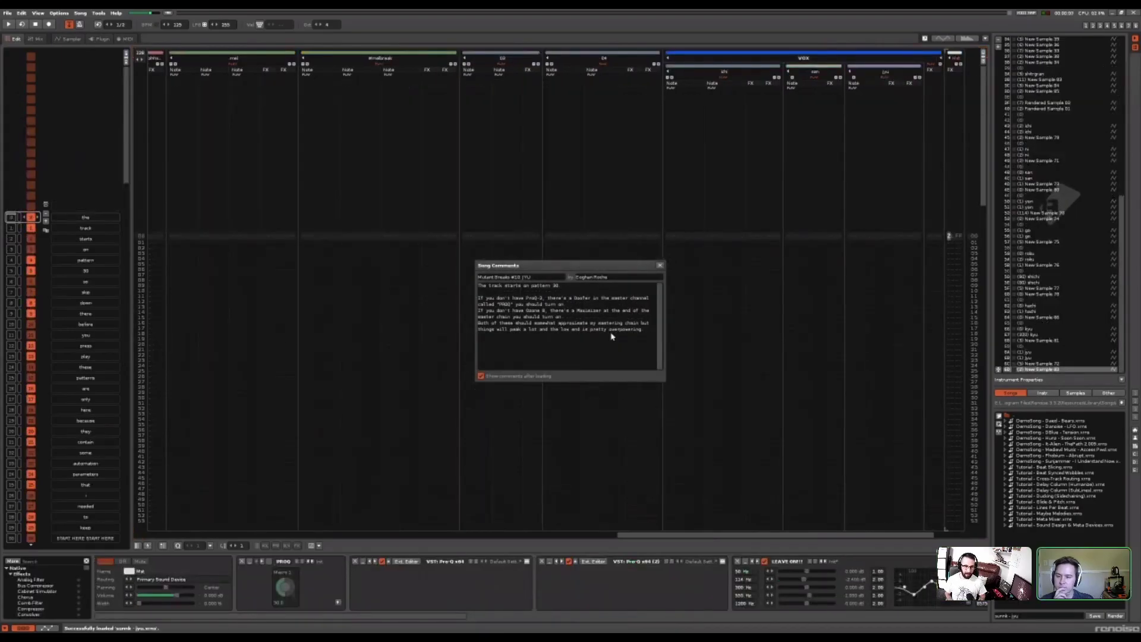
{"action": "left_click", "coordinate": [659, 266]}
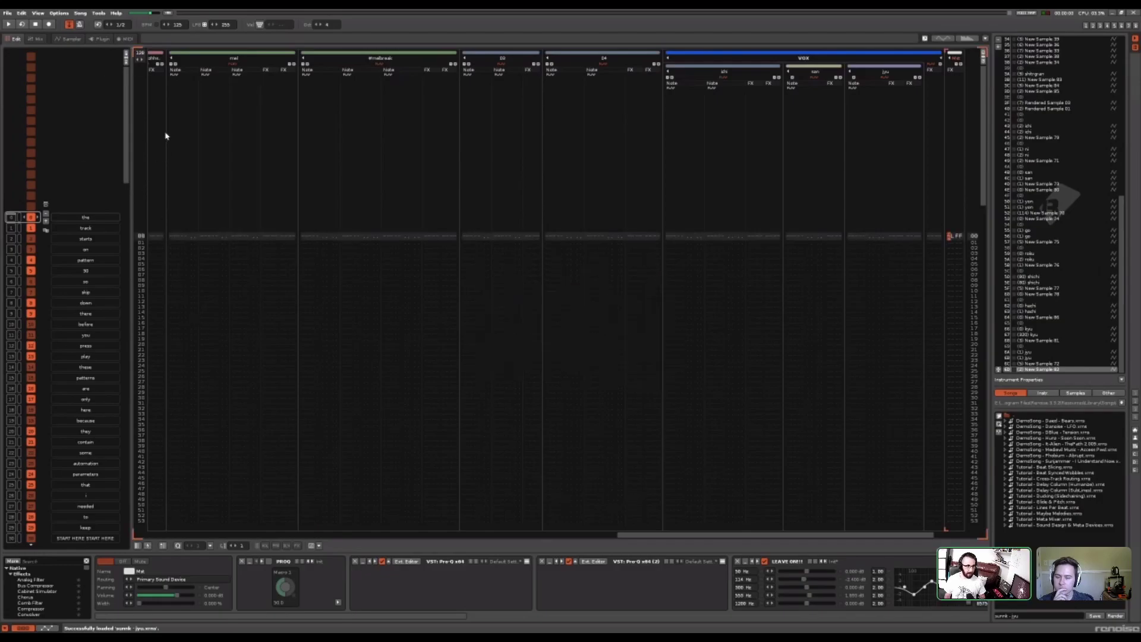
Play the section leading up to the ICHI pattern and reveal the tracks beyond the VOX group
{"action": "scroll", "coordinate": [102, 266], "scroll_direction": "down", "scroll_amount": 15}
{"action": "scroll", "coordinate": [102, 265], "scroll_direction": "down", "scroll_amount": 15}
{"action": "key", "text": "space"}
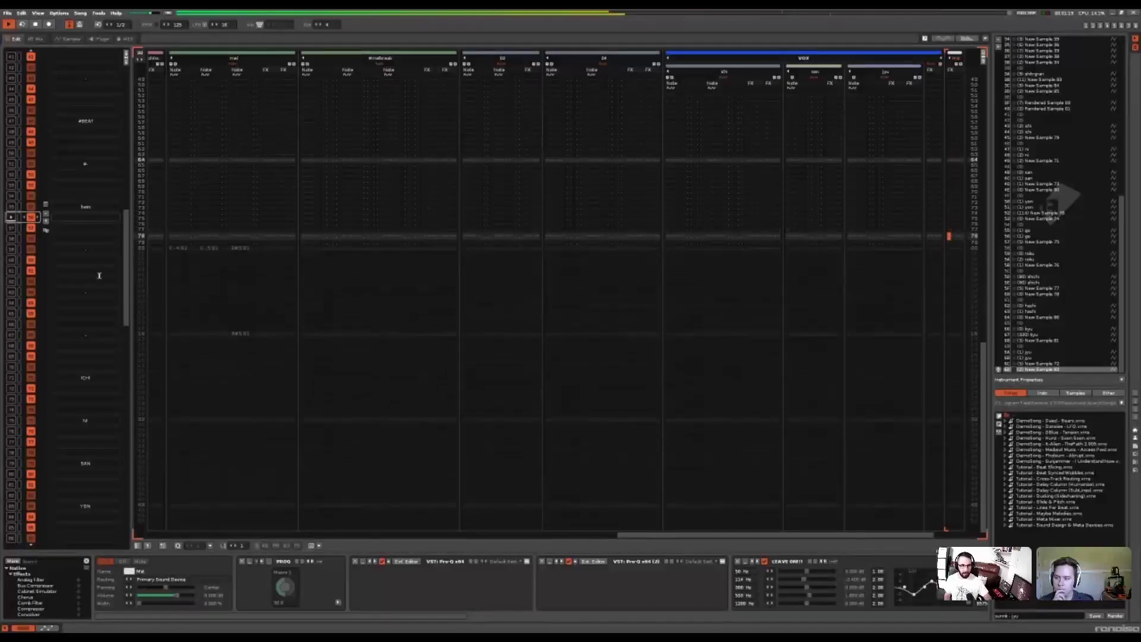
{"action": "key", "text": "space"}
{"action": "left_click_drag", "start_coordinate": [826, 533], "coordinate": [904, 543]}
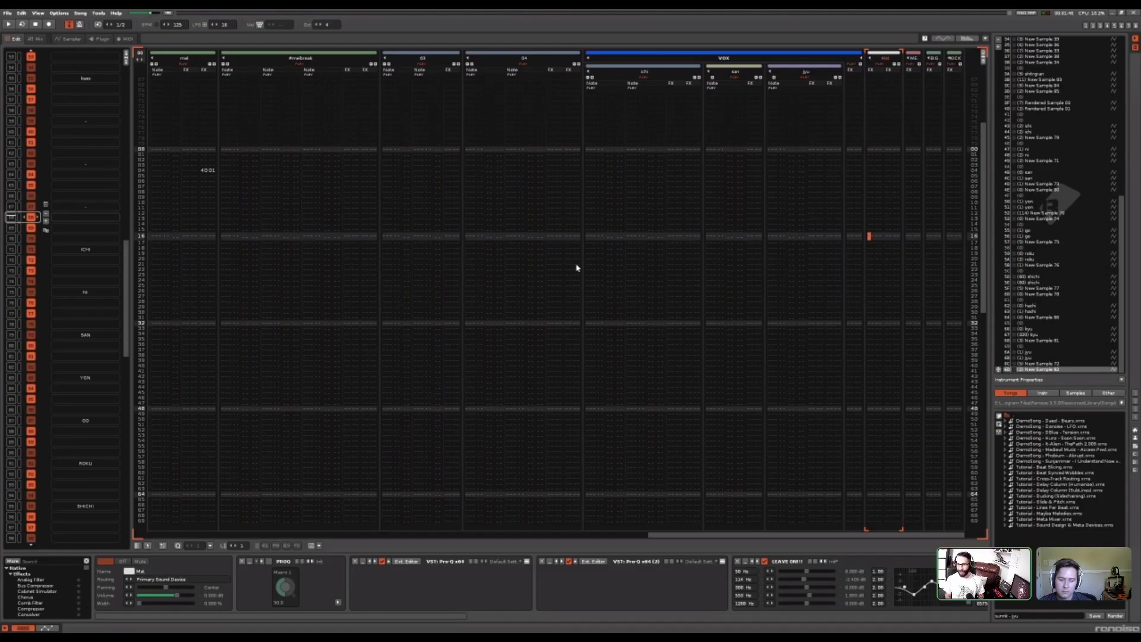
Go to the patterns between JYU and END, play part of them, and examine the ZL commands in the master track
{"action": "key", "text": "Left"}
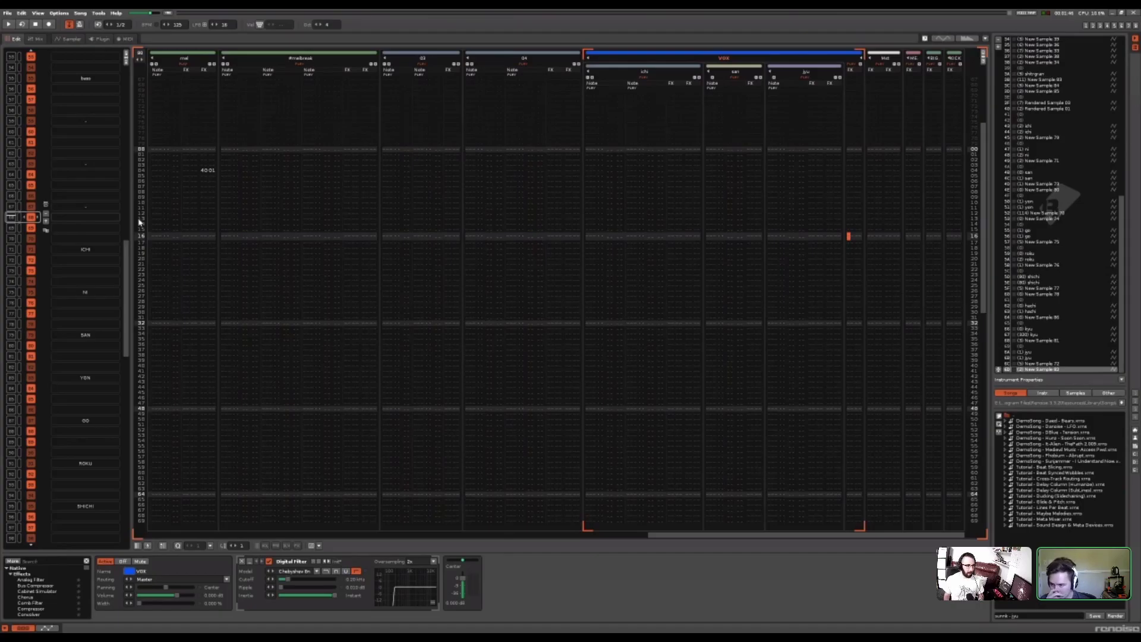
{"action": "scroll", "coordinate": [103, 330], "scroll_direction": "down", "scroll_amount": 2}
{"action": "scroll", "coordinate": [103, 330], "scroll_direction": "down", "scroll_amount": 12}
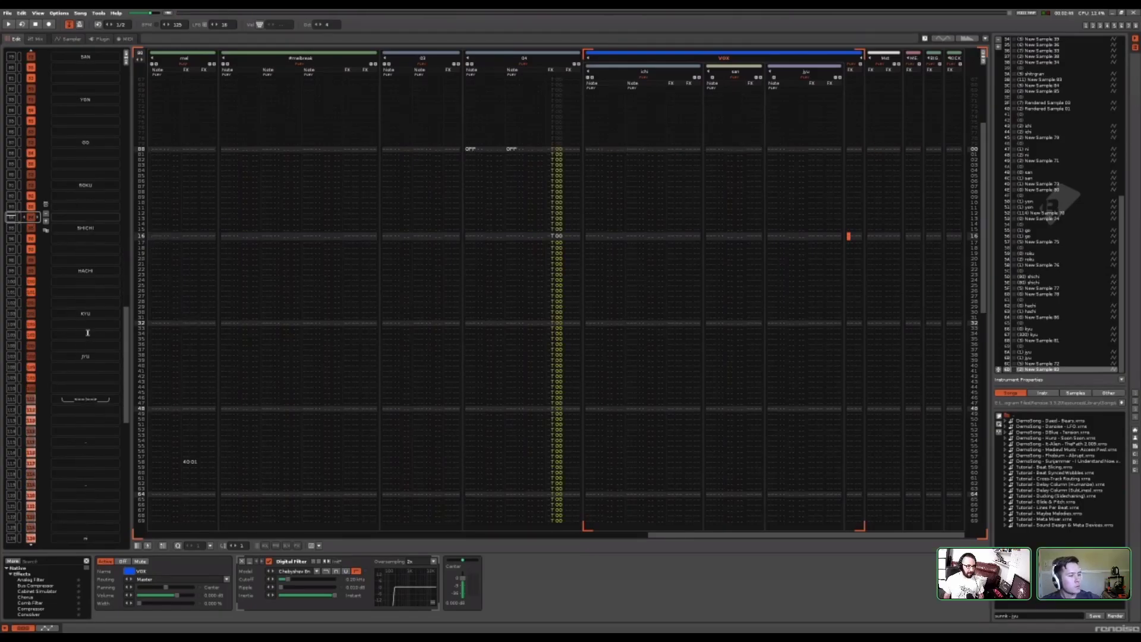
{"action": "scroll", "coordinate": [100, 357], "scroll_direction": "down", "scroll_amount": 10}
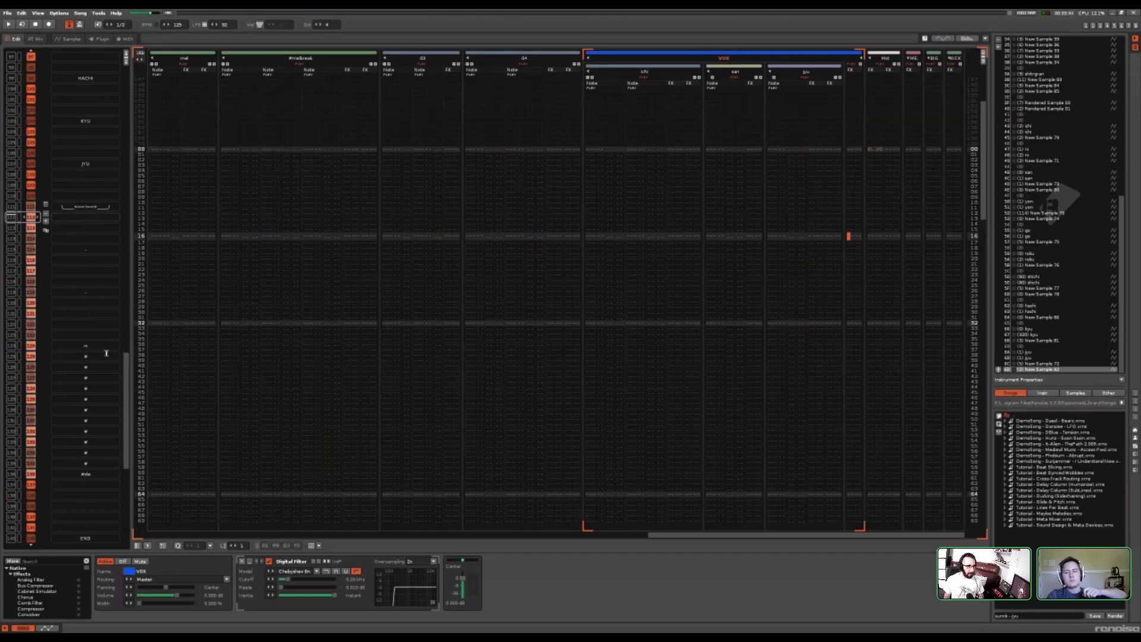
{"action": "key", "text": "space"}
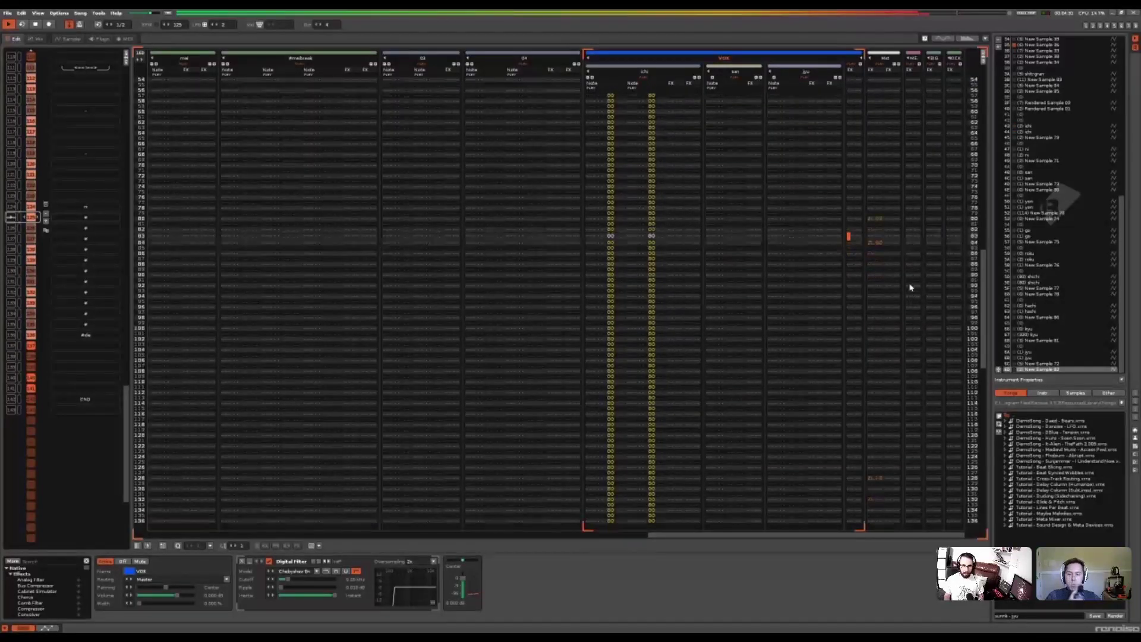
{"action": "key", "text": "space"}
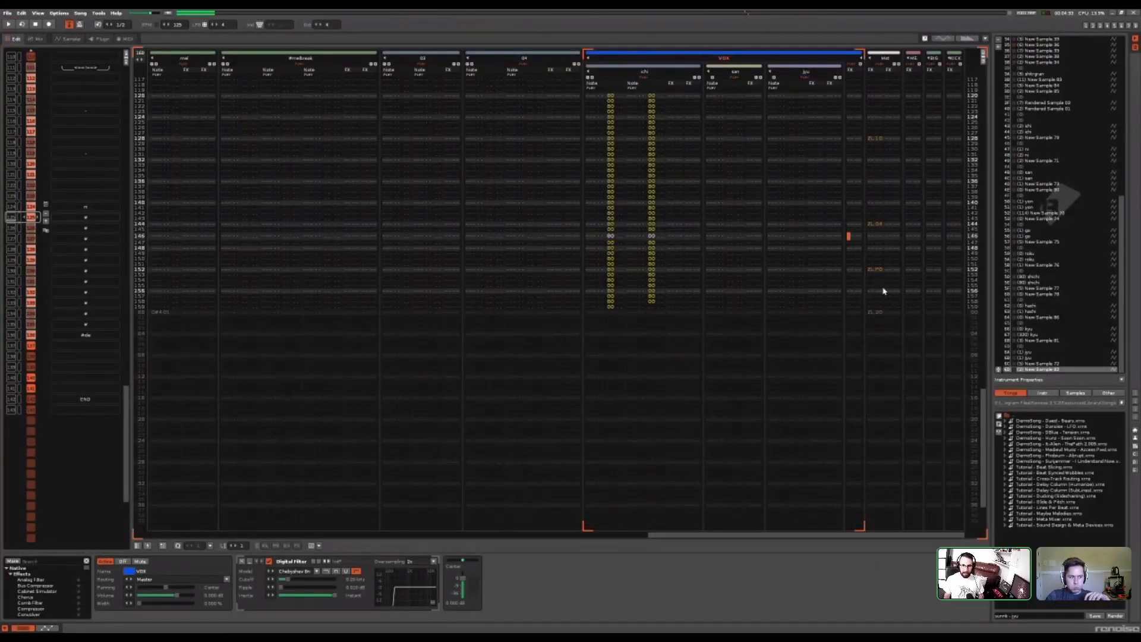
{"action": "scroll", "coordinate": [886, 381], "scroll_direction": "up", "scroll_amount": 17}
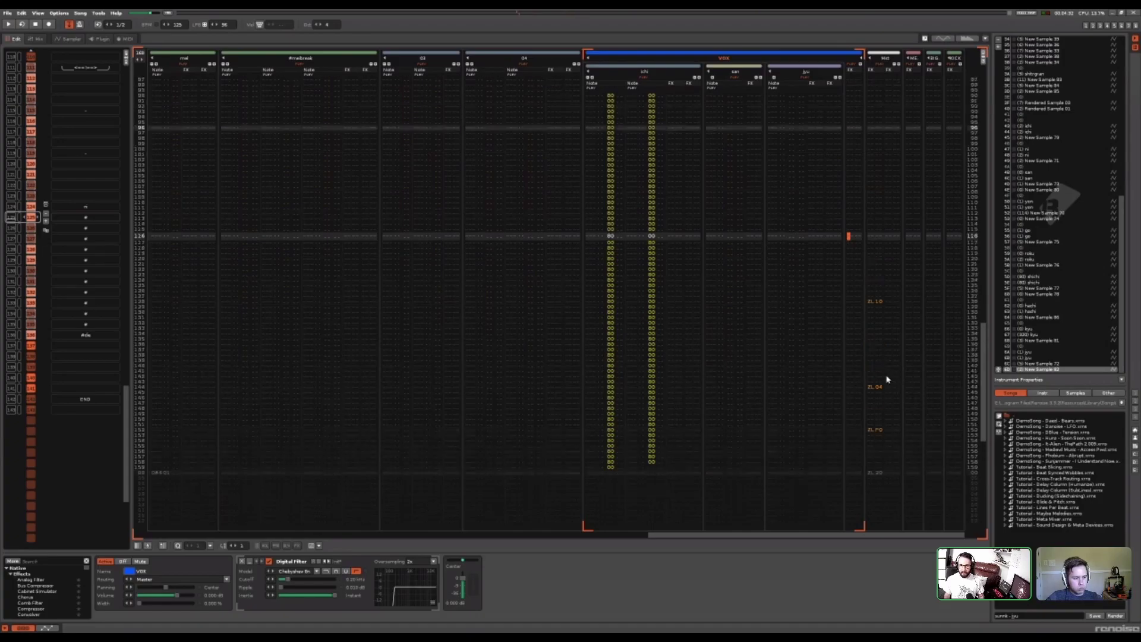
{"action": "scroll", "coordinate": [882, 387], "scroll_direction": "up", "scroll_amount": 18}
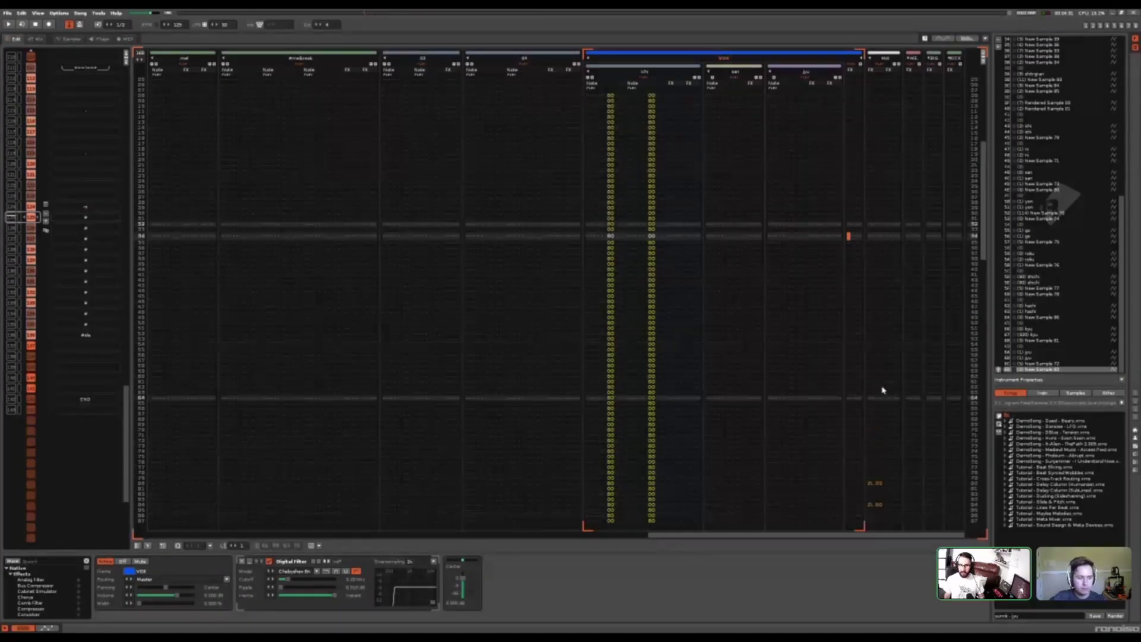
Return to row 00 of the pattern, place the cursor in the master track, and play through the following ZL commands
{"action": "scroll", "coordinate": [883, 391], "scroll_direction": "up", "scroll_amount": 4}
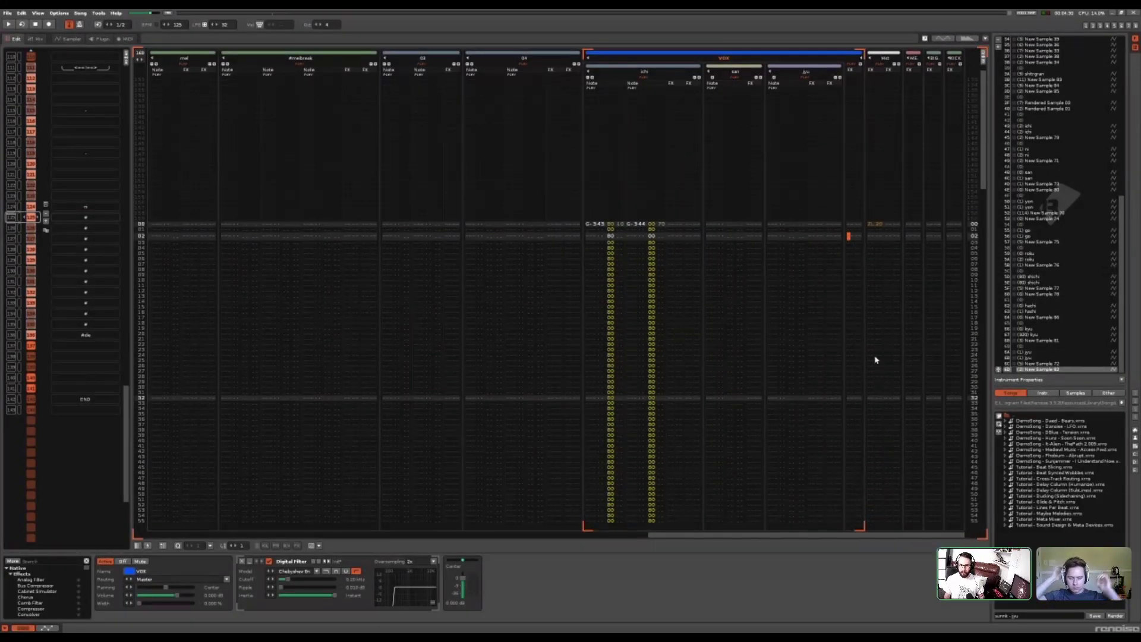
{"action": "left_click", "coordinate": [871, 249]}
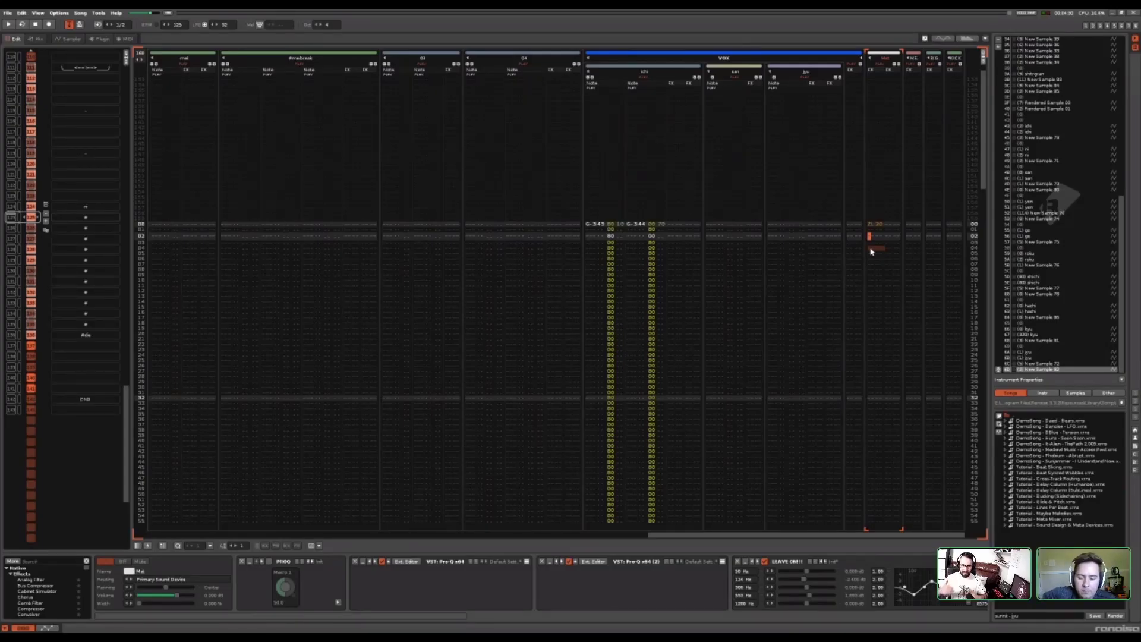
{"action": "key", "text": "ctrl+Up"}
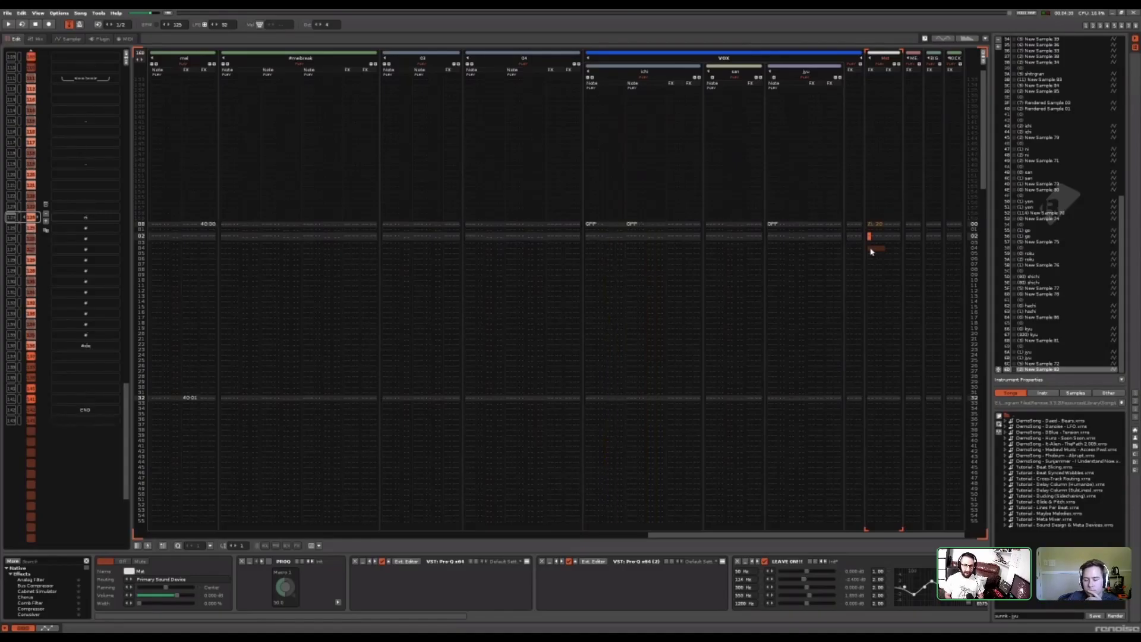
{"action": "key", "text": "ctrl+Down"}
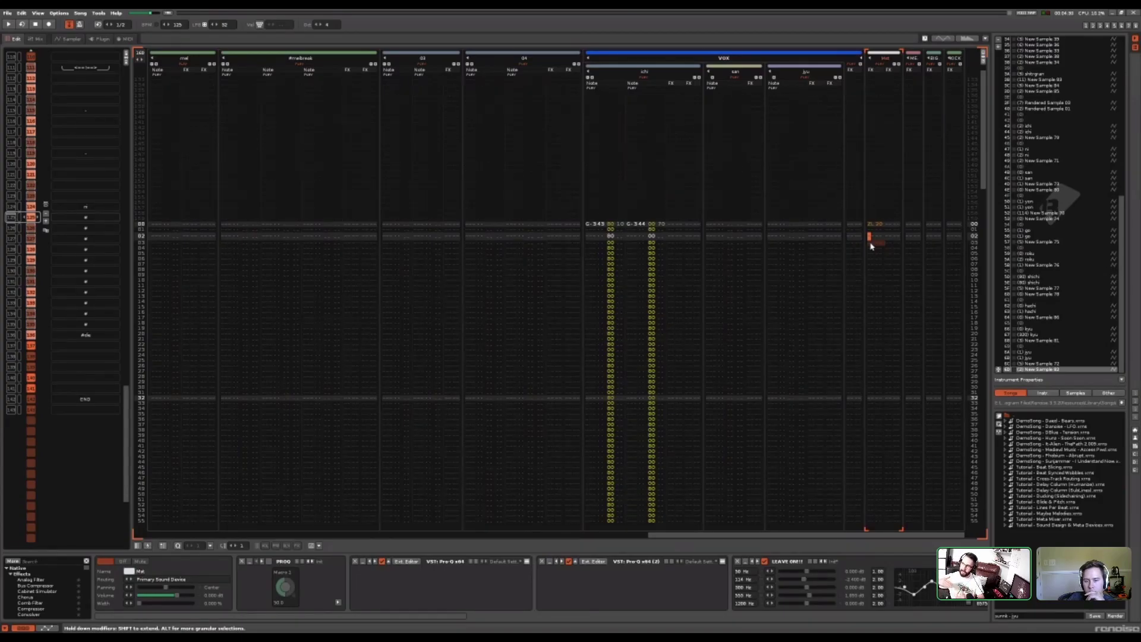
{"action": "key", "text": "space"}
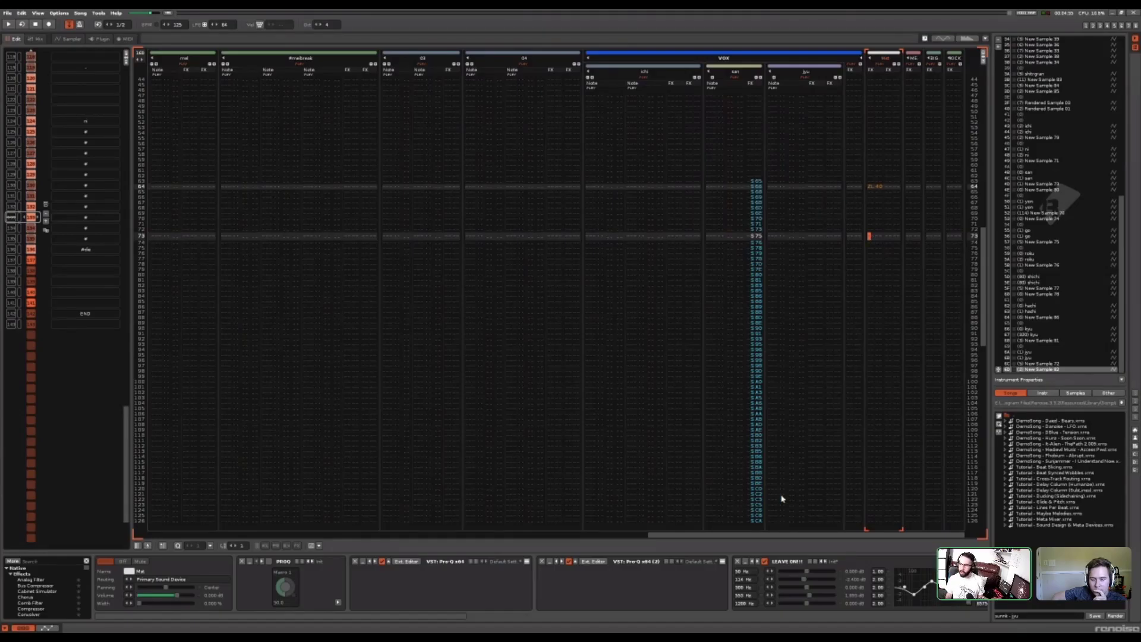
{"action": "key", "text": "space"}
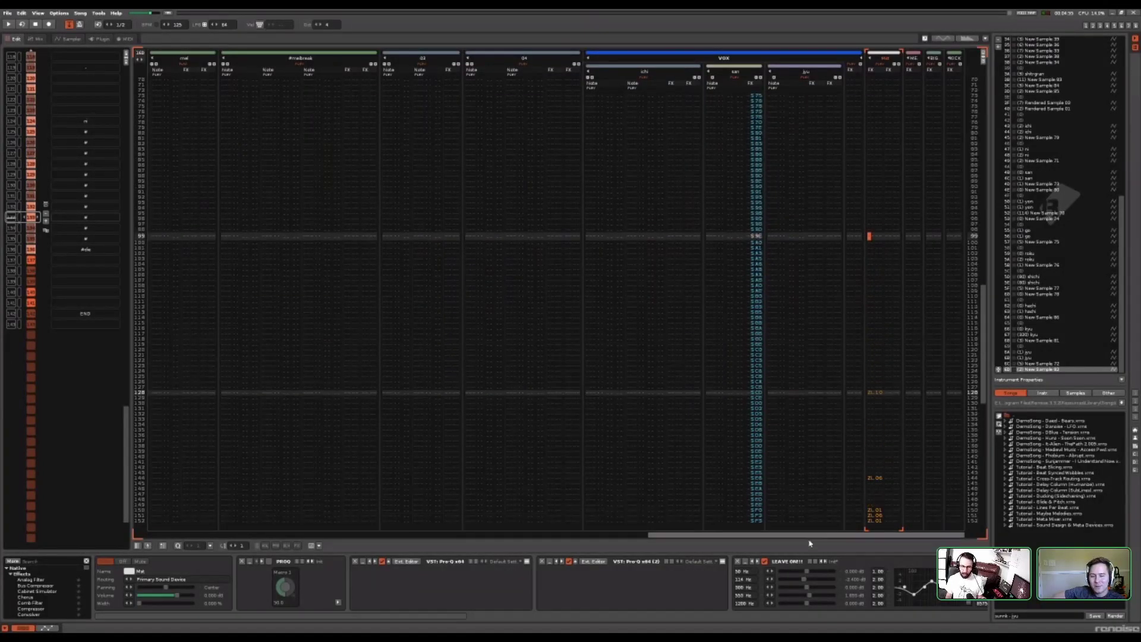
Look over the tracks before the VOX group, and return to the master track in the pattern ahead of the vocal section
{"action": "left_click_drag", "start_coordinate": [805, 535], "coordinate": [716, 540]}
{"action": "scroll", "coordinate": [717, 539], "scroll_direction": "left", "scroll_amount": 10}
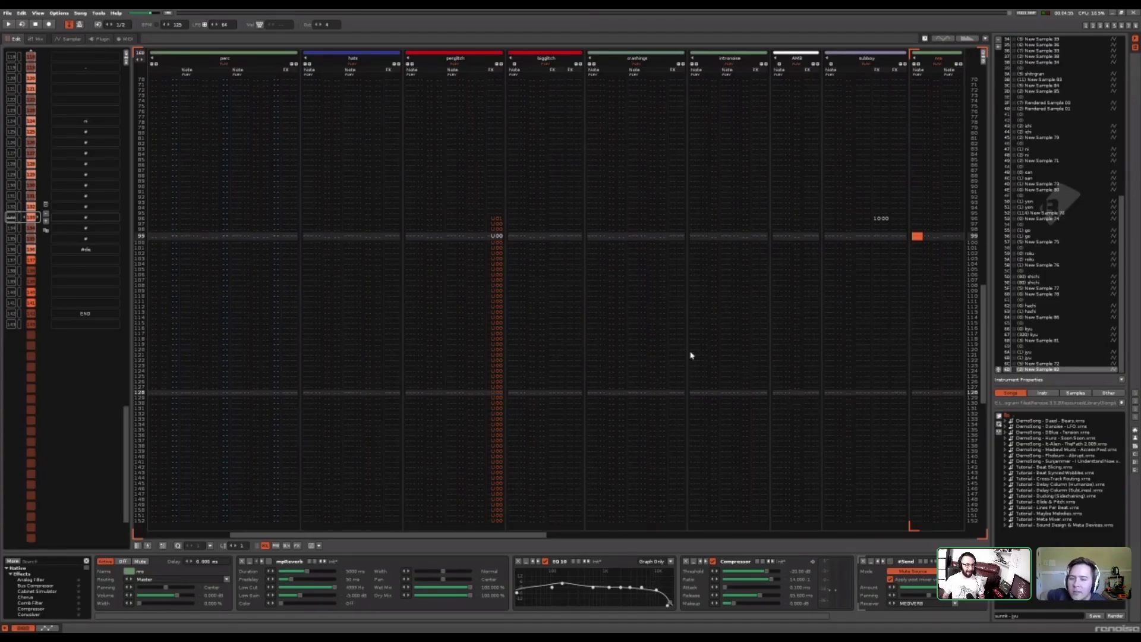
{"action": "left_click_drag", "start_coordinate": [527, 538], "coordinate": [843, 484]}
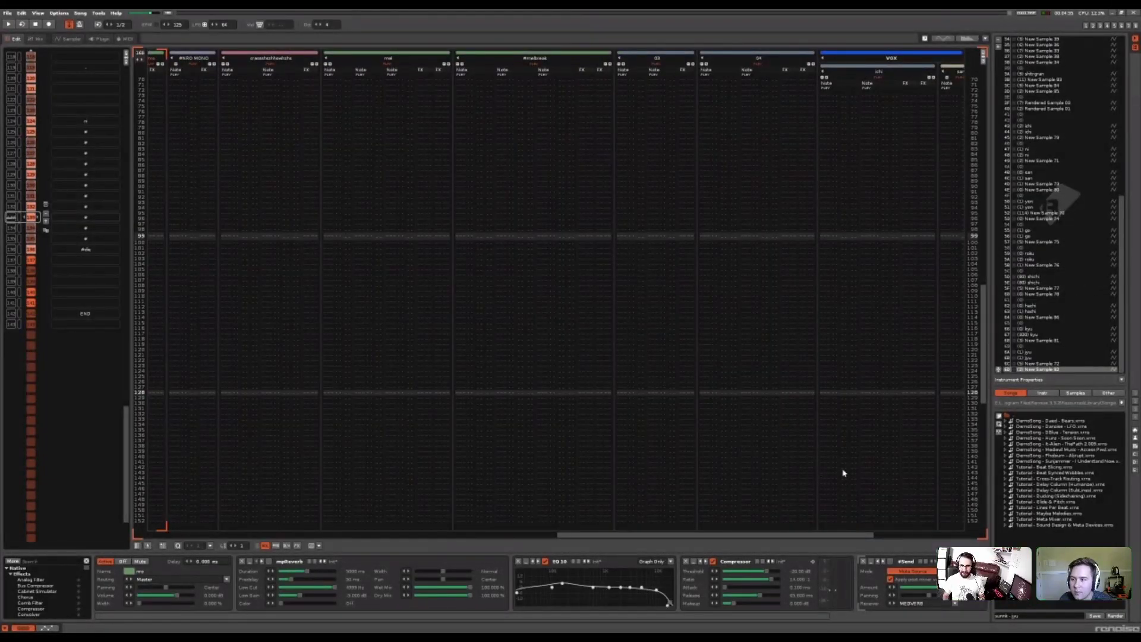
{"action": "scroll", "coordinate": [119, 393], "scroll_direction": "up", "scroll_amount": 6}
{"action": "scroll", "coordinate": [117, 394], "scroll_direction": "up", "scroll_amount": 2}
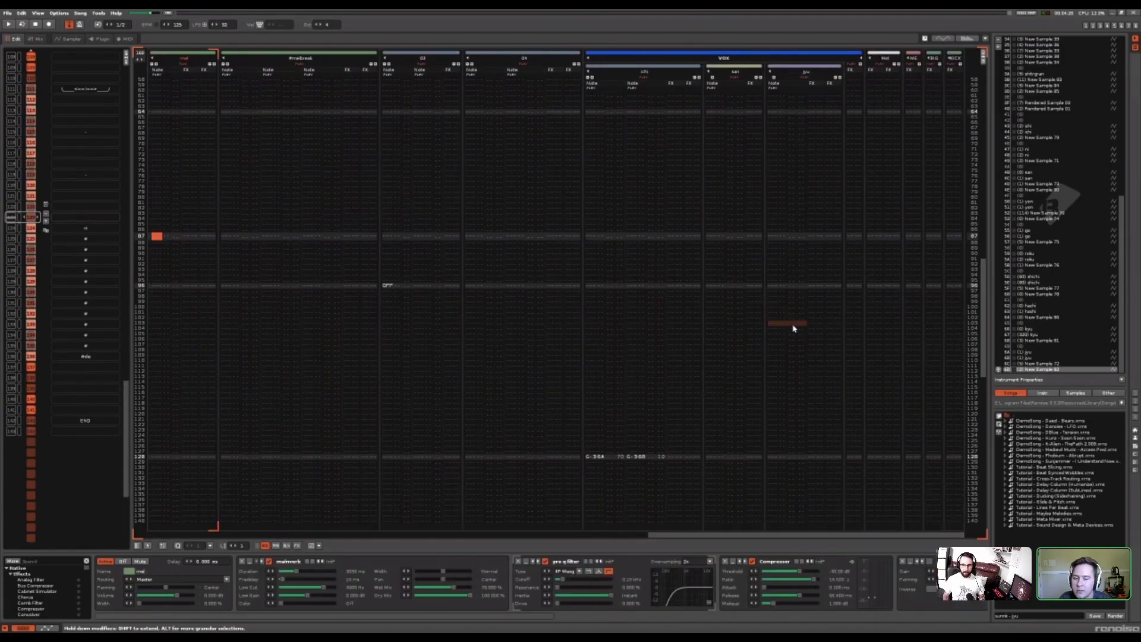
{"action": "left_click", "coordinate": [792, 323]}
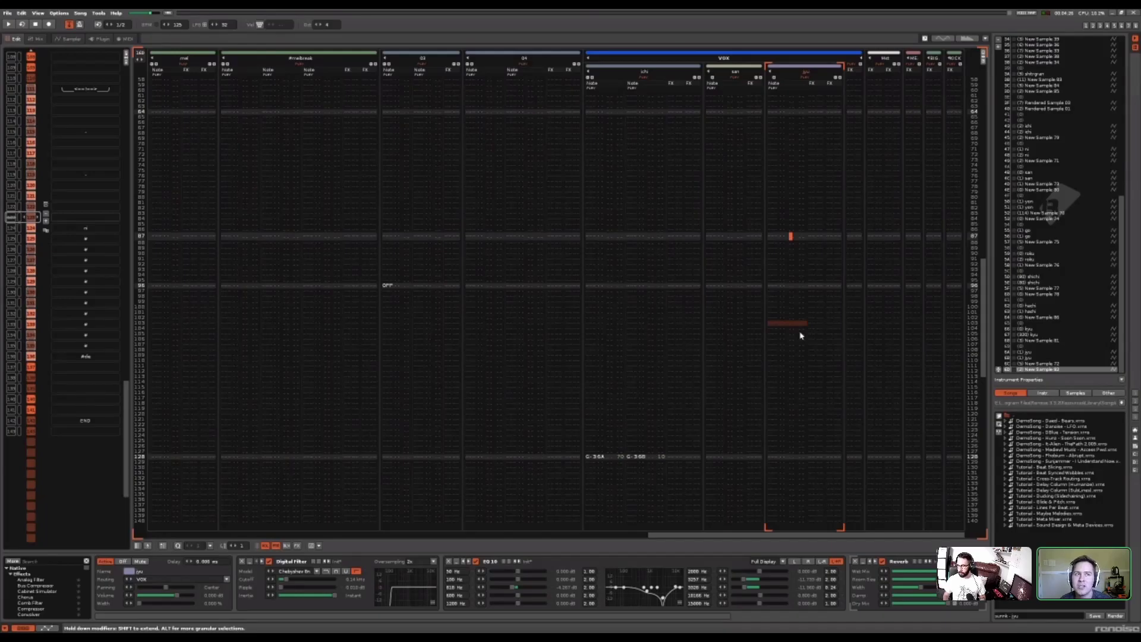
{"action": "left_click", "coordinate": [874, 284]}
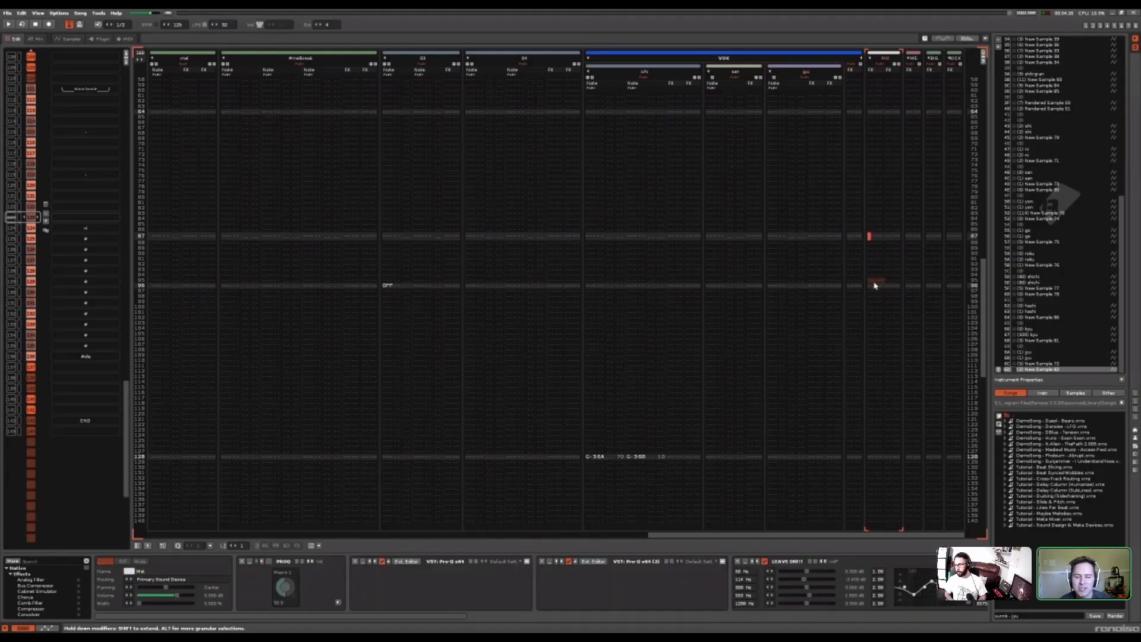
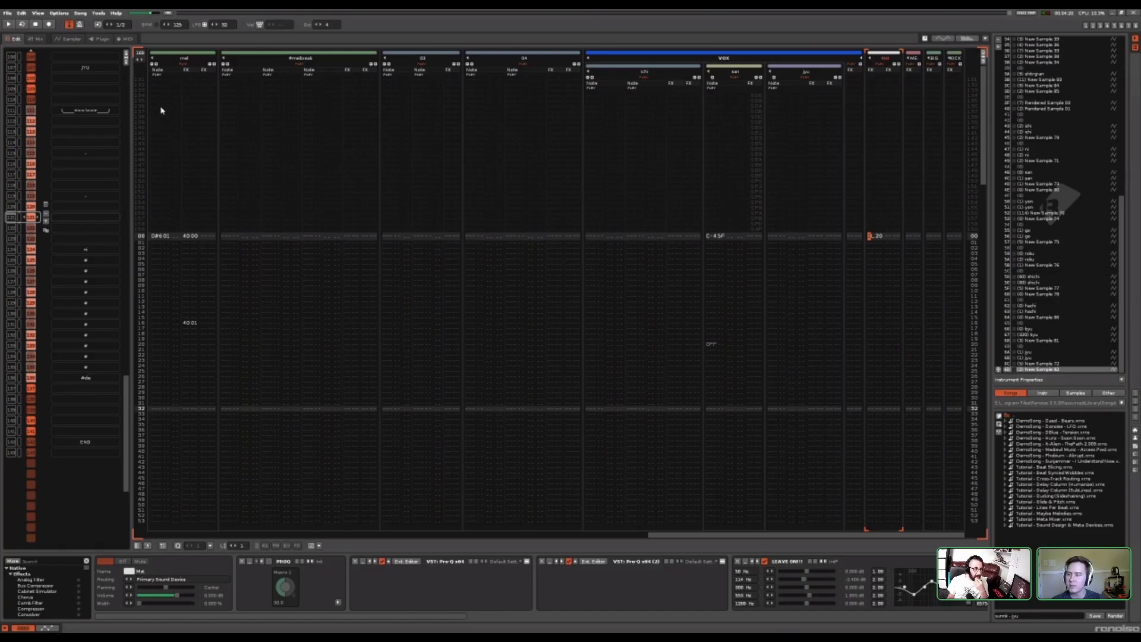
Load the "HEAT DEATH FINAL" song and go to the early pattern whose master track starts a run of ZT commands
{"action": "key", "text": "ctrl+n"}
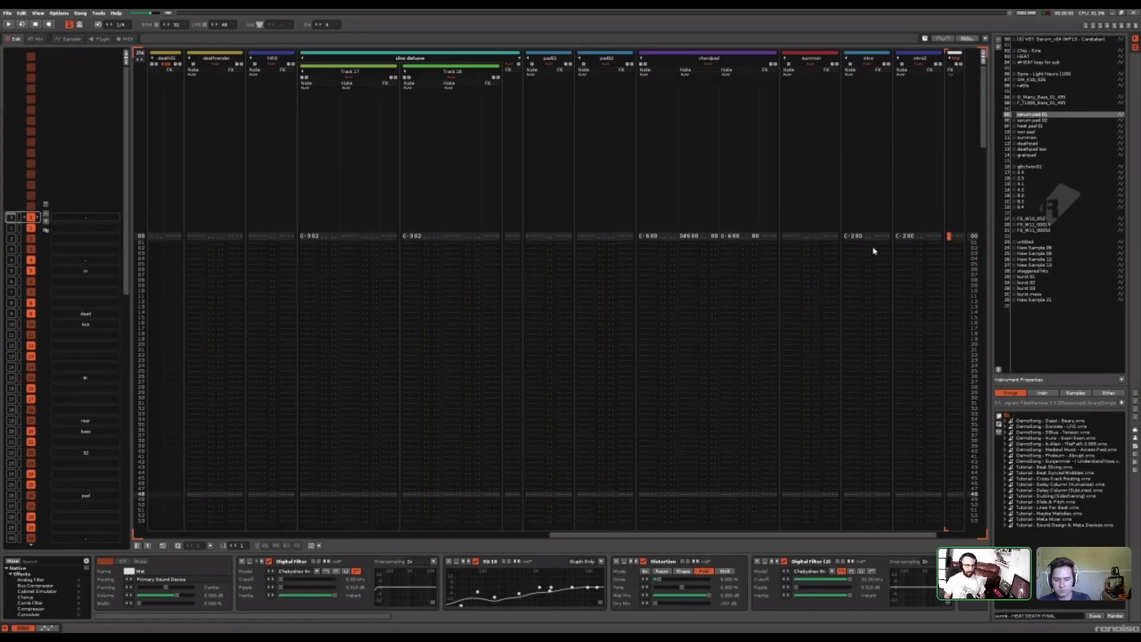
{"action": "key", "text": "ctrl+Down"}
{"action": "key", "text": "ctrl+Down"}
{"action": "key", "text": "ctrl+Down"}
{"action": "key", "text": "ctrl+Down"}
{"action": "key", "text": "ctrl+Down"}
{"action": "key", "text": "ctrl+Down"}
{"action": "key", "text": "ctrl+Down"}
{"action": "key", "text": "ctrl+Down"}
{"action": "key", "text": "ctrl+Down"}
{"action": "key", "text": "ctrl+Down"}
{"action": "key", "text": "ctrl+Down"}
{"action": "key", "text": "ctrl+Up"}
{"action": "key", "text": "ctrl+Up"}
{"action": "key", "text": "ctrl+Up"}
{"action": "key", "text": "ctrl+Up"}
{"action": "key", "text": "ctrl+Up"}
{"action": "key", "text": "ctrl+Up"}
{"action": "key", "text": "ctrl+Up"}
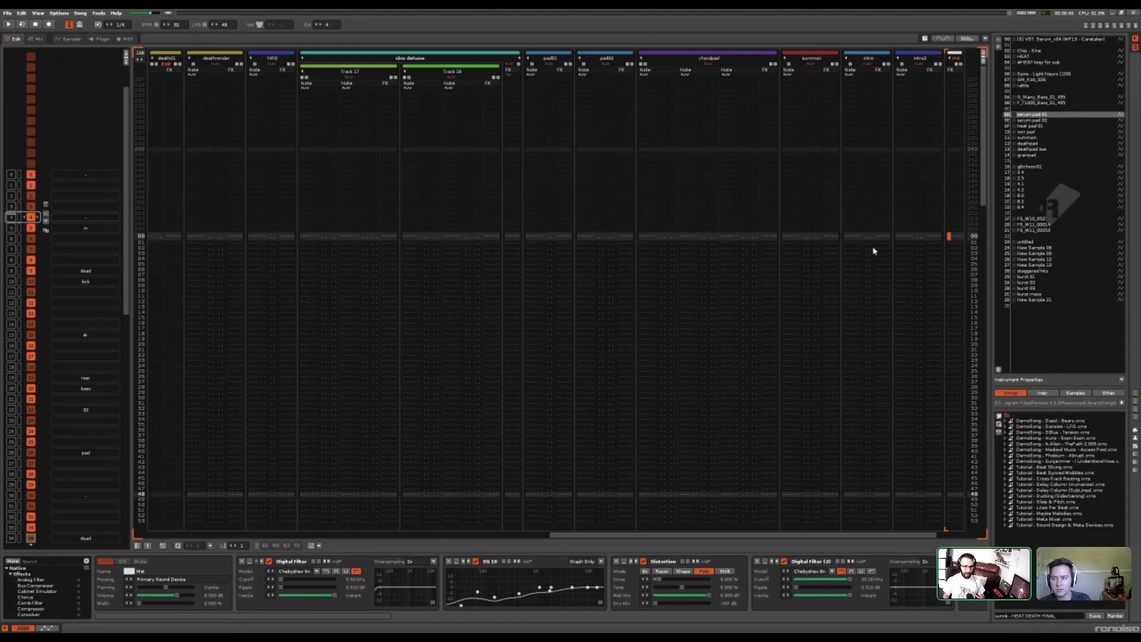
{"action": "key", "text": "ctrl+Down"}
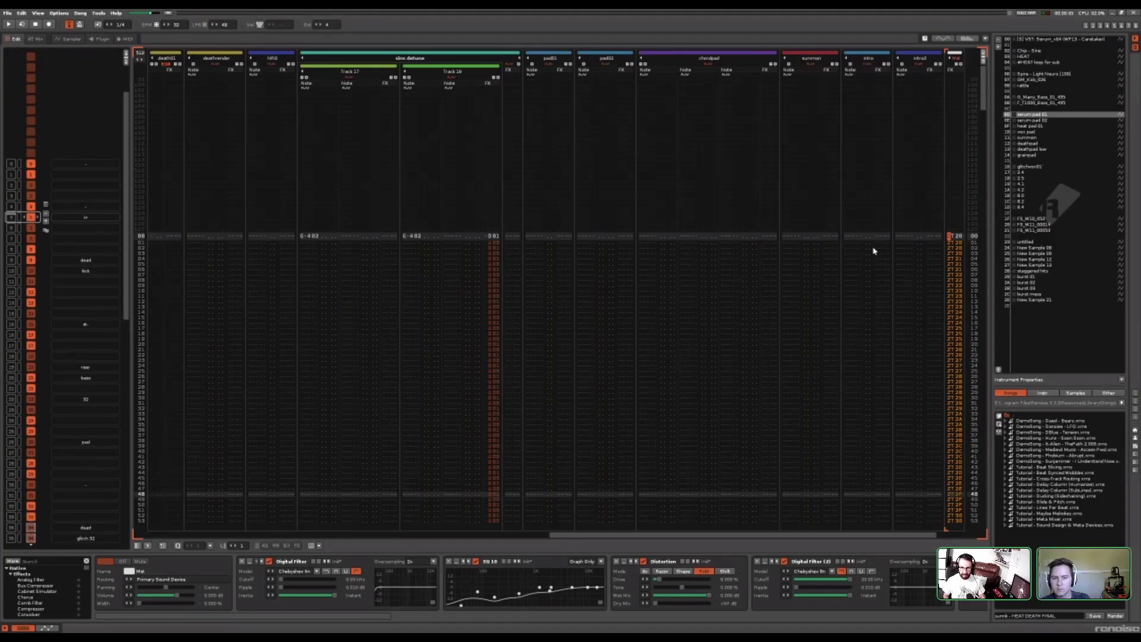
Bring the whole master track into view and examine its ZT tempo commands from row 00 down
{"action": "scroll", "coordinate": [921, 538], "scroll_direction": "right", "scroll_amount": 1}
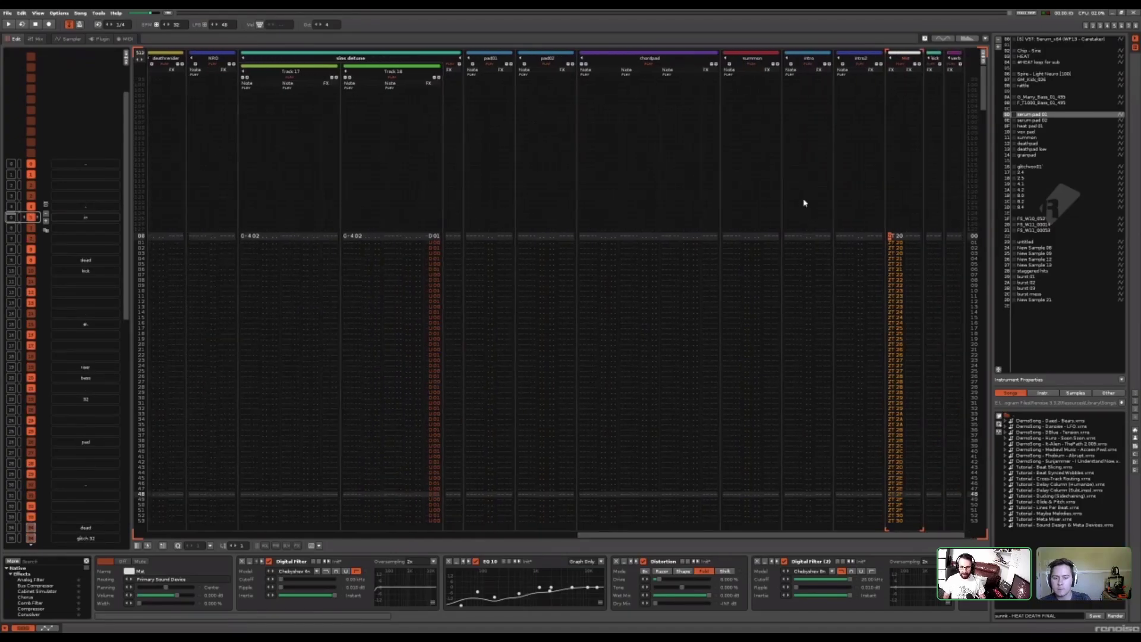
{"action": "left_click_drag", "start_coordinate": [894, 236], "coordinate": [890, 236]}
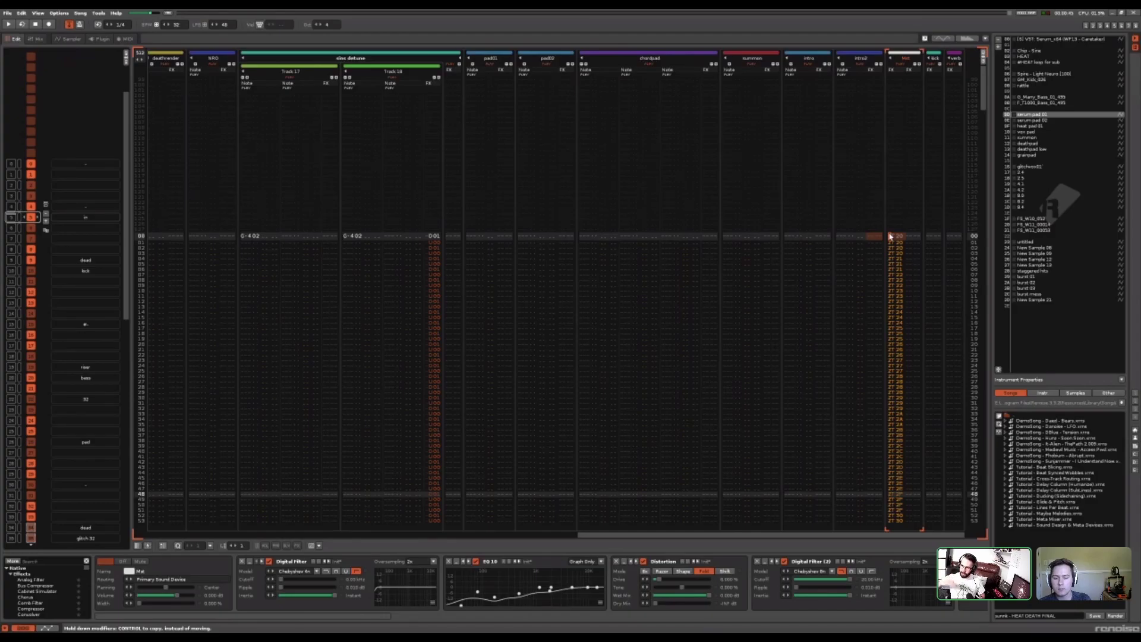
{"action": "left_click_drag", "start_coordinate": [890, 236], "coordinate": [890, 236]}
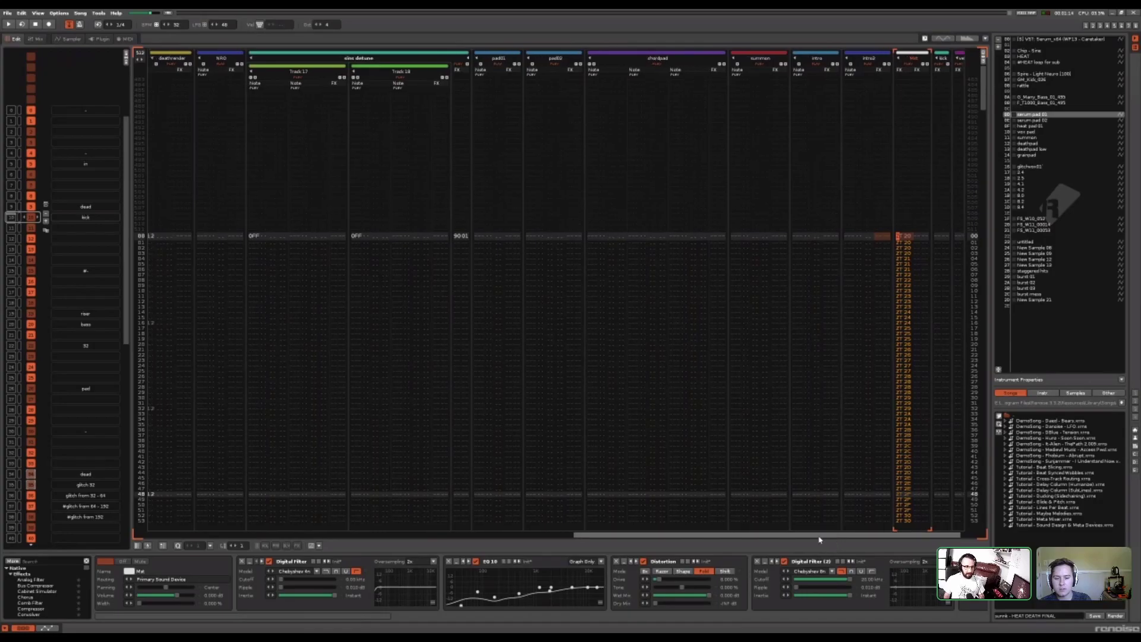
Play the pattern two before the next section while comparing the deathrender notes with the rising ZT tempo commands in the master track
{"action": "key", "text": "shift+Tab"}
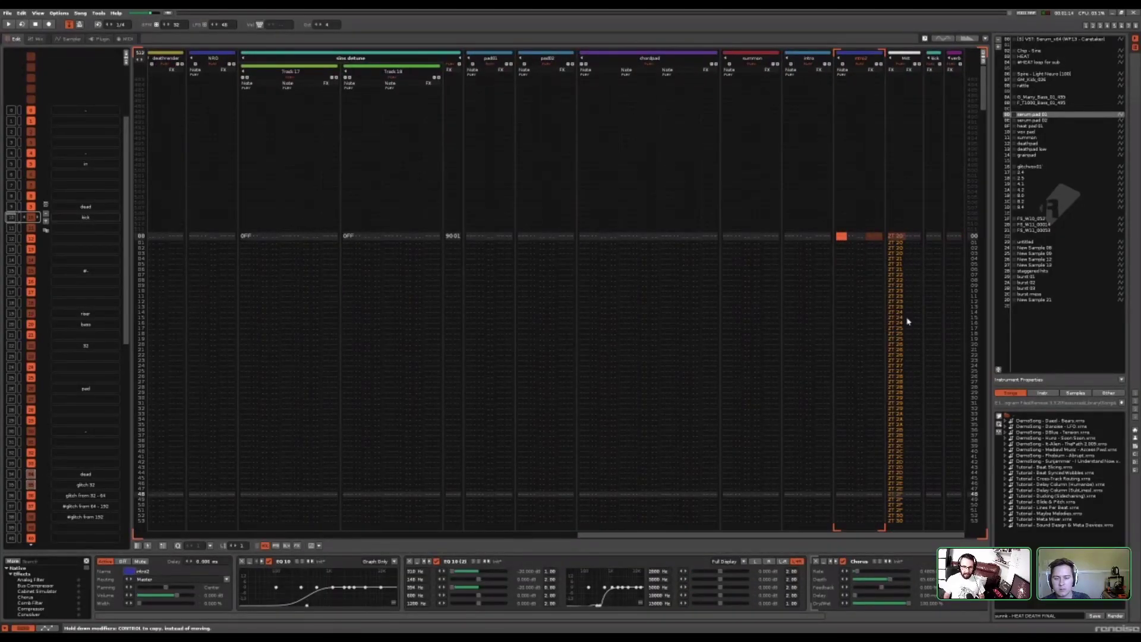
{"action": "key", "text": "space"}
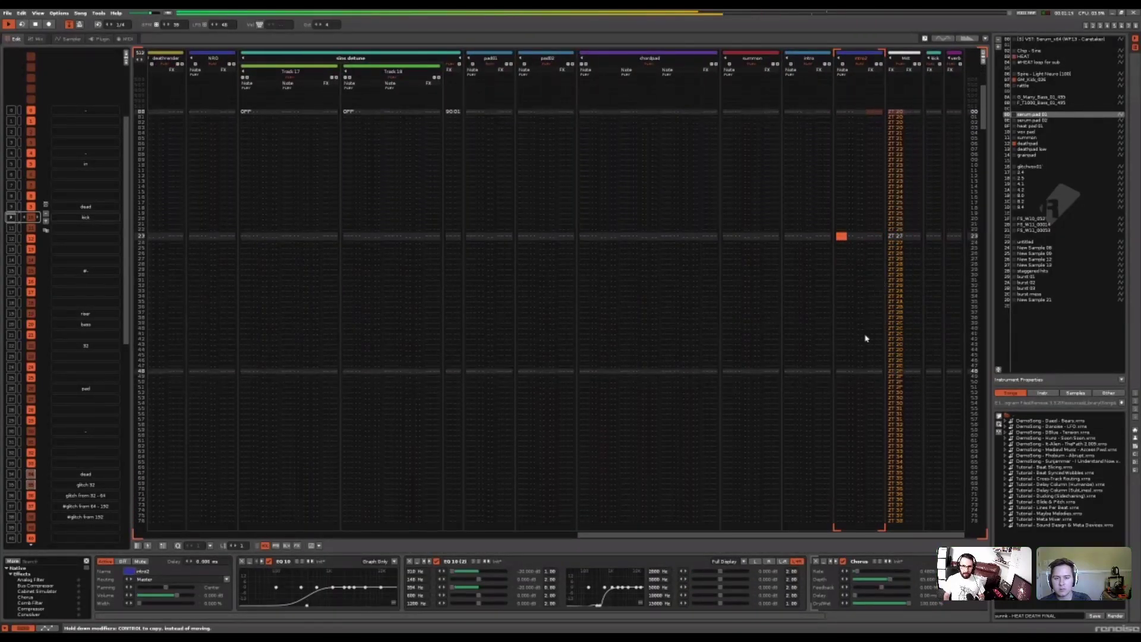
{"action": "key", "text": "shift+Tab"}
{"action": "key", "text": "shift+Tab"}
{"action": "key", "text": "shift+Tab"}
{"action": "key", "text": "shift+Tab"}
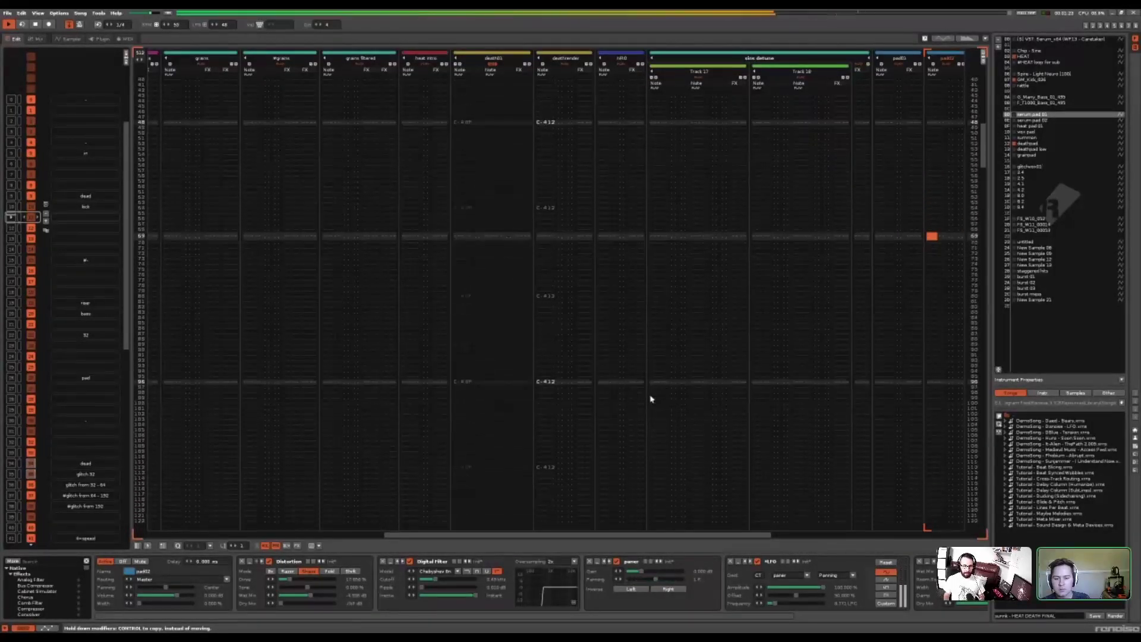
{"action": "left_click_drag", "start_coordinate": [727, 536], "coordinate": [923, 538]}
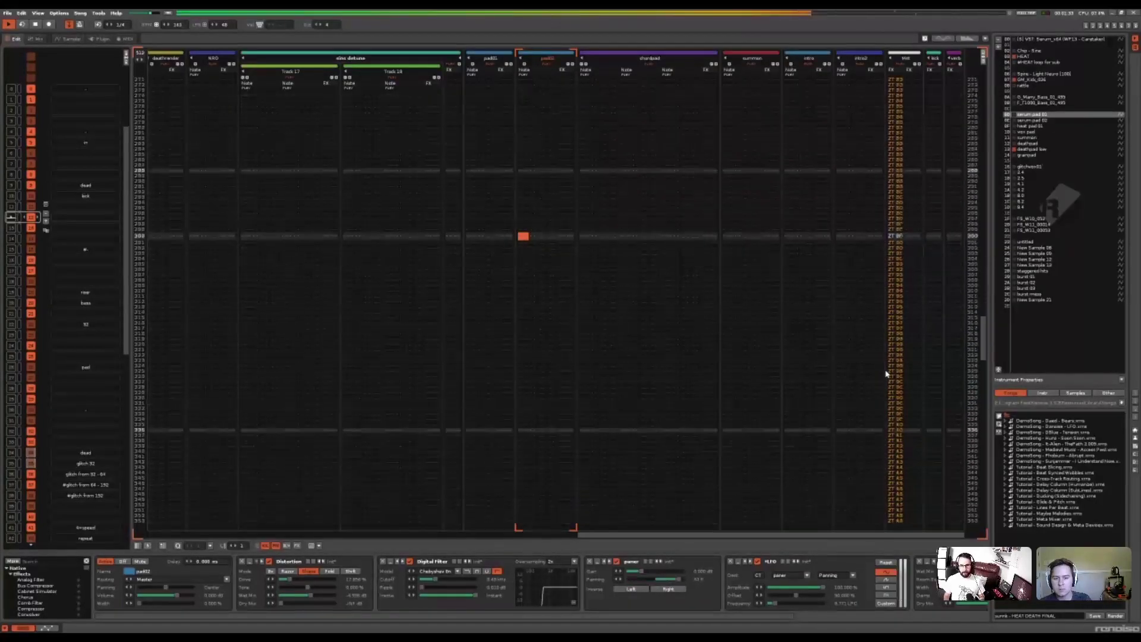
{"action": "key", "text": "space"}
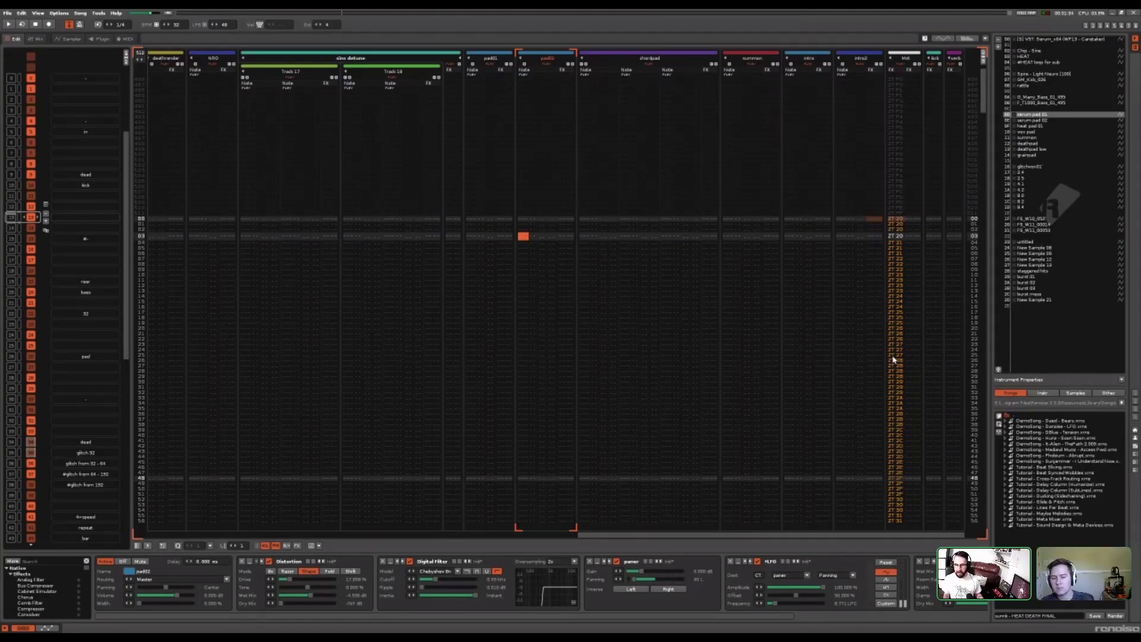
Compare the kick and heat tracks with the master track's ZT commands, placing the cursor on master row 25
{"action": "left_click_drag", "start_coordinate": [930, 536], "coordinate": [414, 547]}
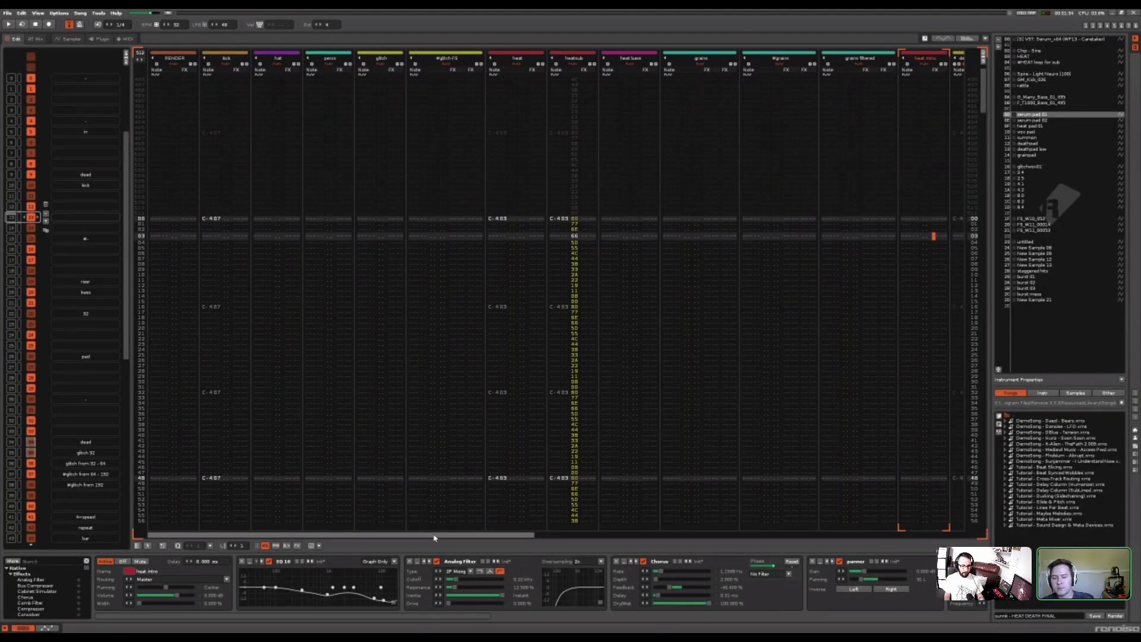
{"action": "key", "text": "Tab"}
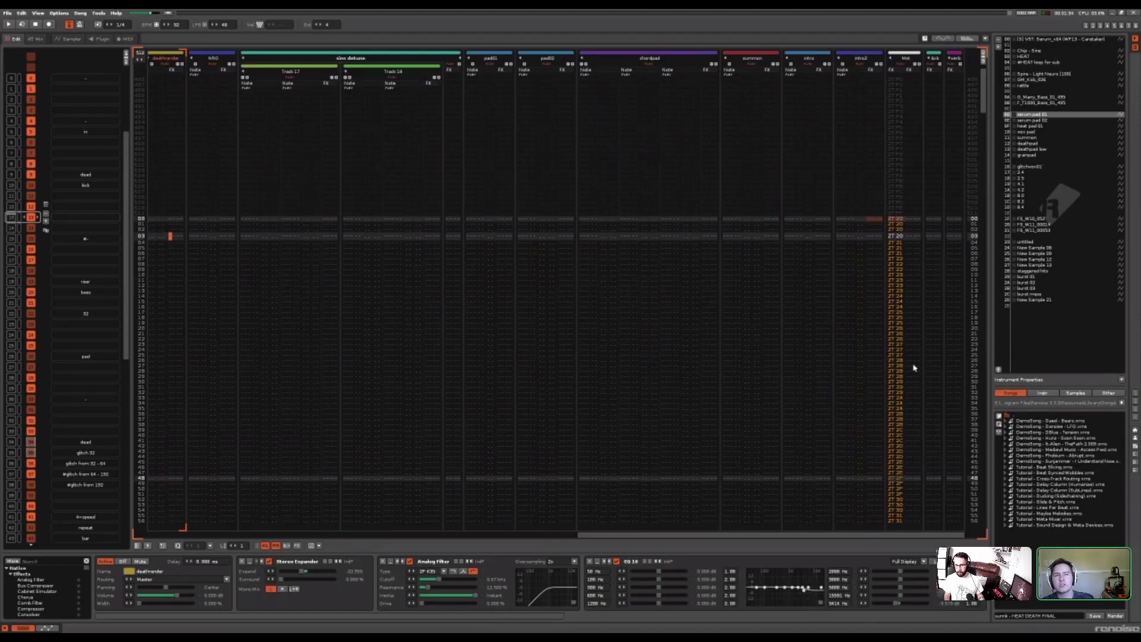
{"action": "left_click", "coordinate": [904, 355]}
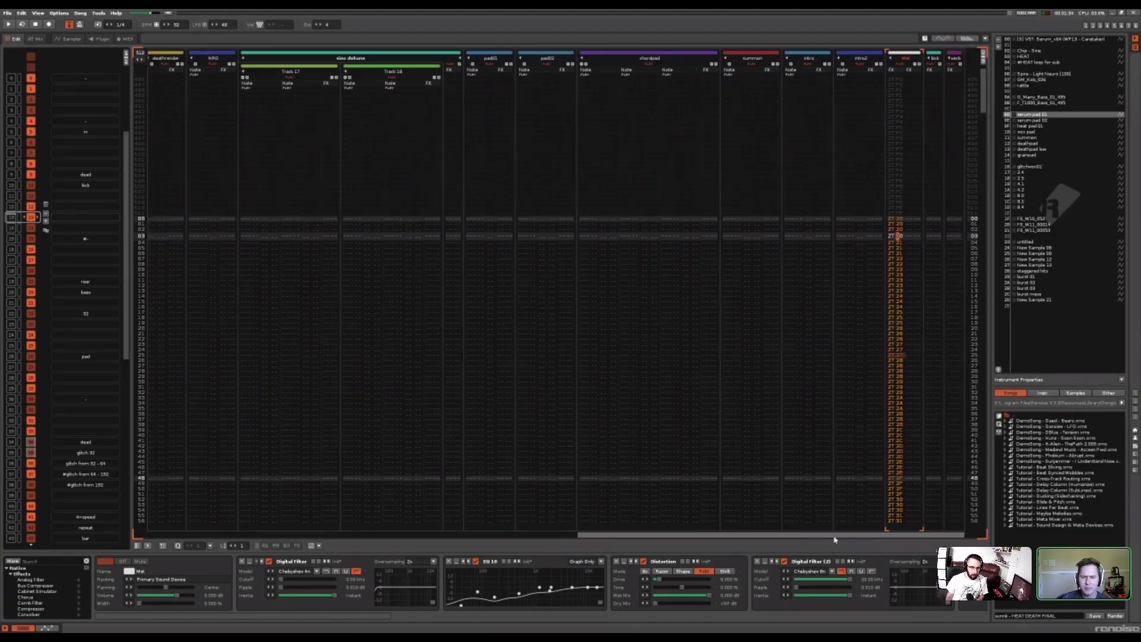
{"action": "left_click", "coordinate": [897, 357]}
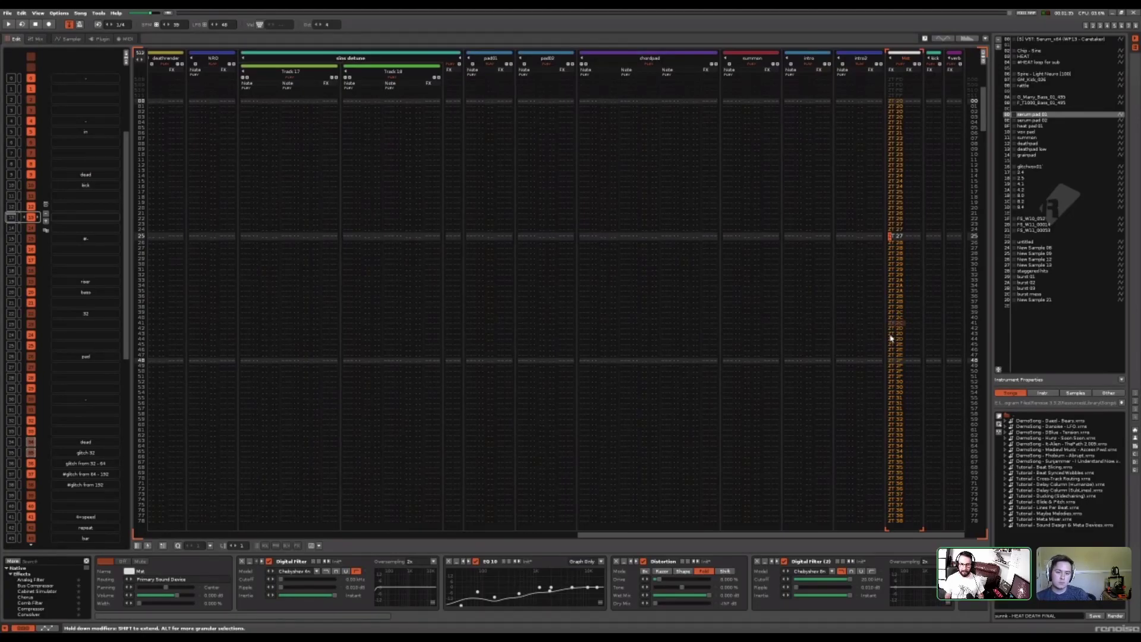
Go through row 25 from the master track back to pad01 and return to the master track's ZT command
{"action": "key", "text": "shift+Tab"}
{"action": "key", "text": "shift+Tab"}
{"action": "key", "text": "shift+Tab"}
{"action": "key", "text": "shift+Tab"}
{"action": "key", "text": "shift+Tab"}
{"action": "key", "text": "shift+Tab"}
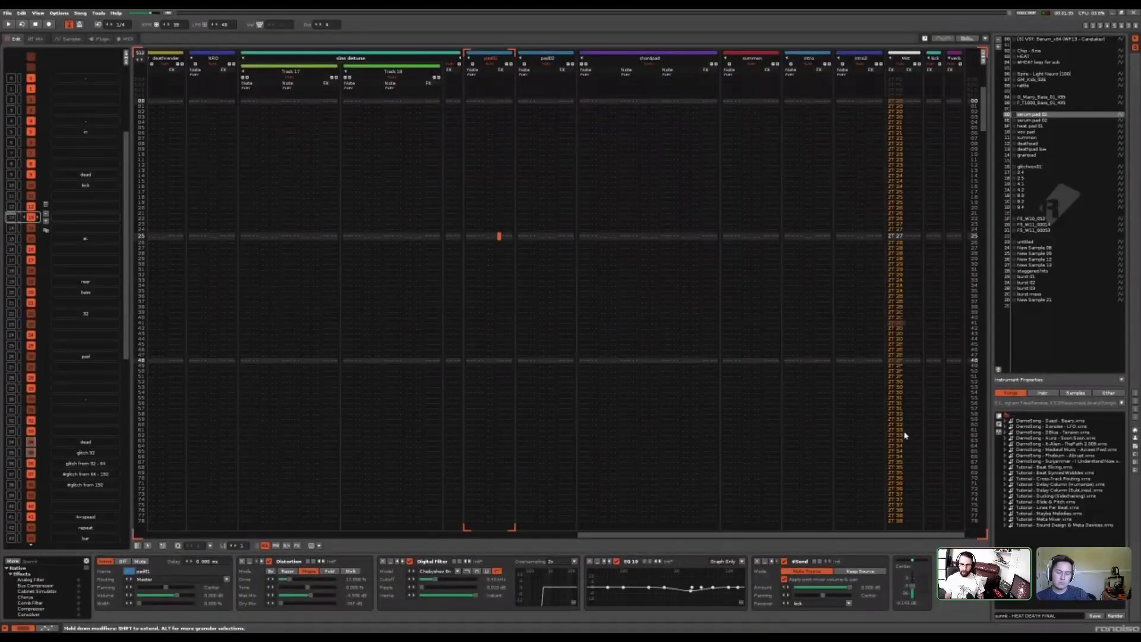
{"action": "key", "text": "Tab"}
{"action": "key", "text": "Tab"}
{"action": "key", "text": "Tab"}
{"action": "key", "text": "Tab"}
{"action": "key", "text": "Tab"}
{"action": "key", "text": "Tab"}
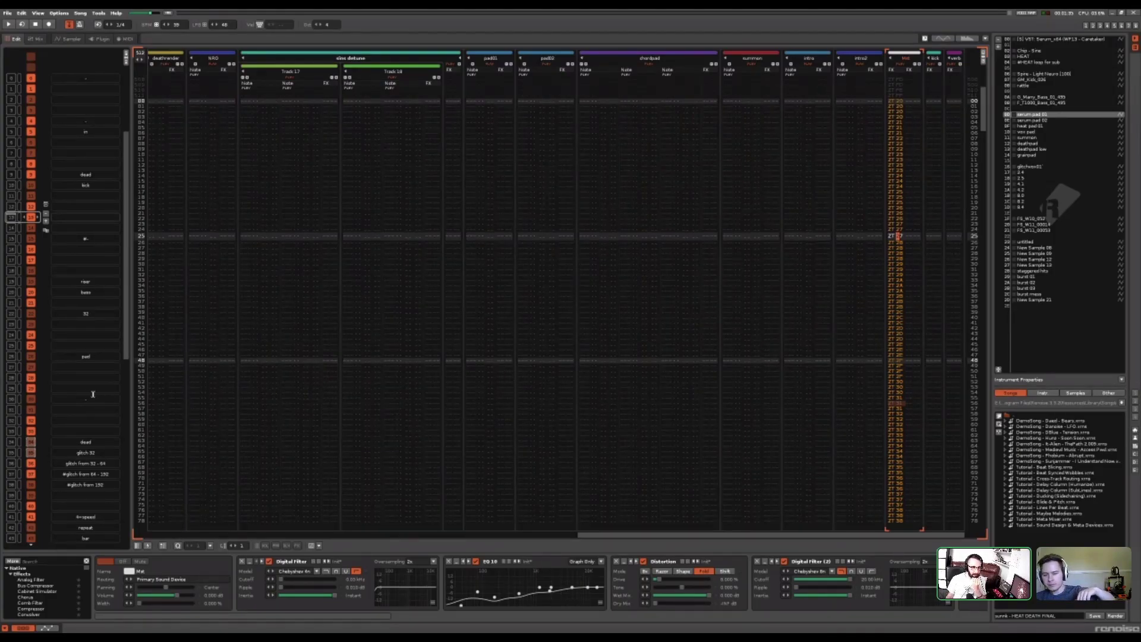
Browse the pattern sequence to its named glitch and repeat sections, and go to the pattern two before "dead"
{"action": "scroll", "coordinate": [88, 394], "scroll_direction": "down", "scroll_amount": 19}
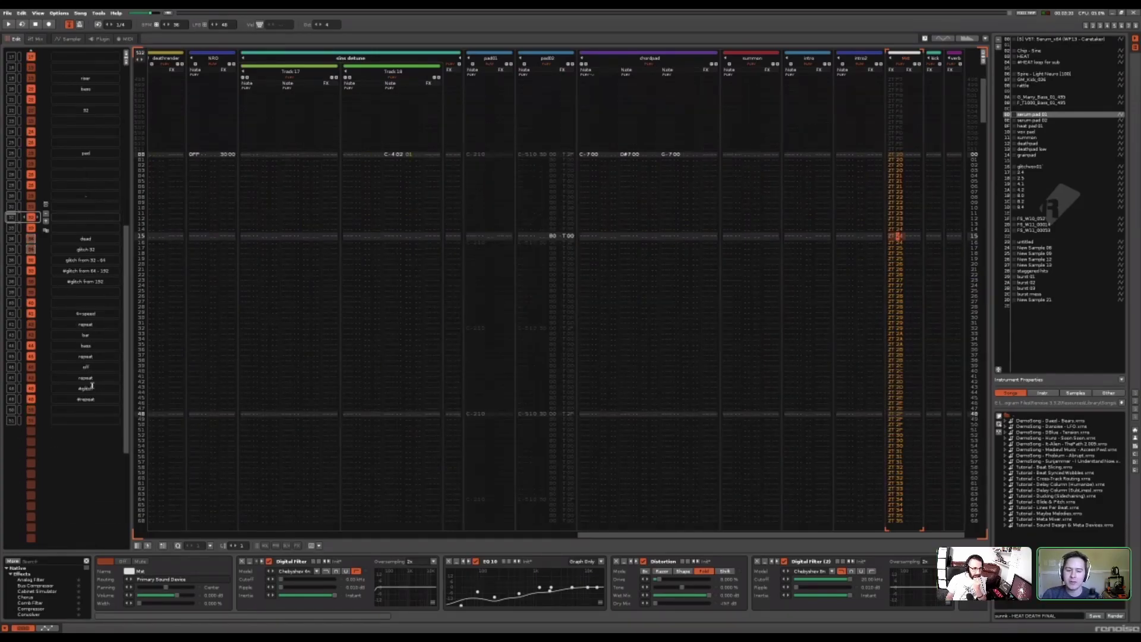
{"action": "scroll", "coordinate": [90, 385], "scroll_direction": "up", "scroll_amount": 6}
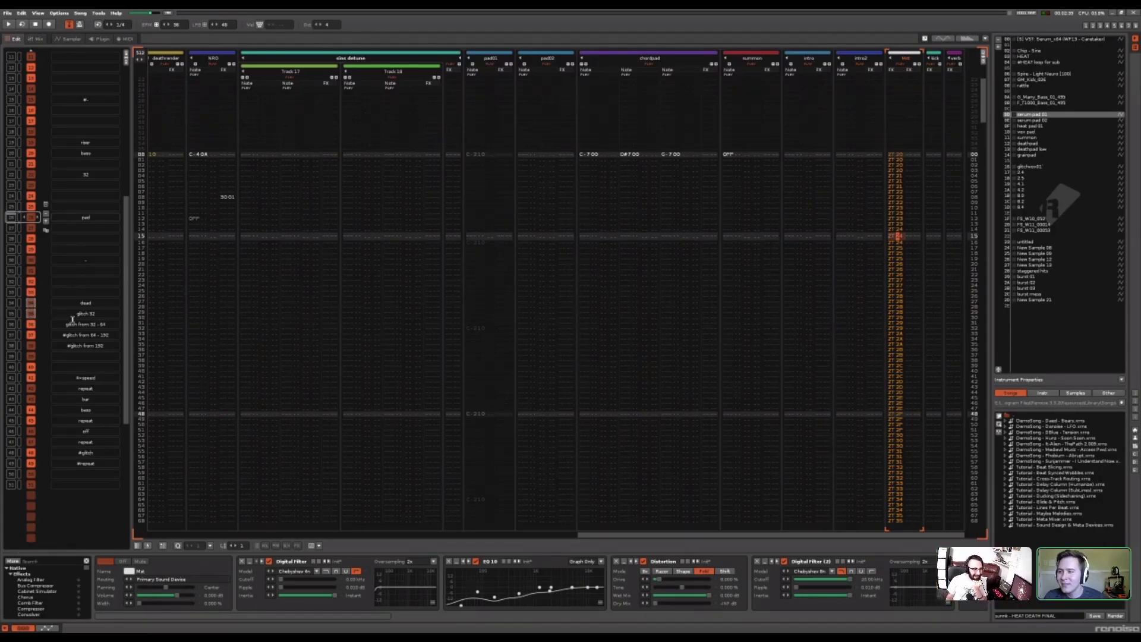
{"action": "left_click", "coordinate": [83, 282]}
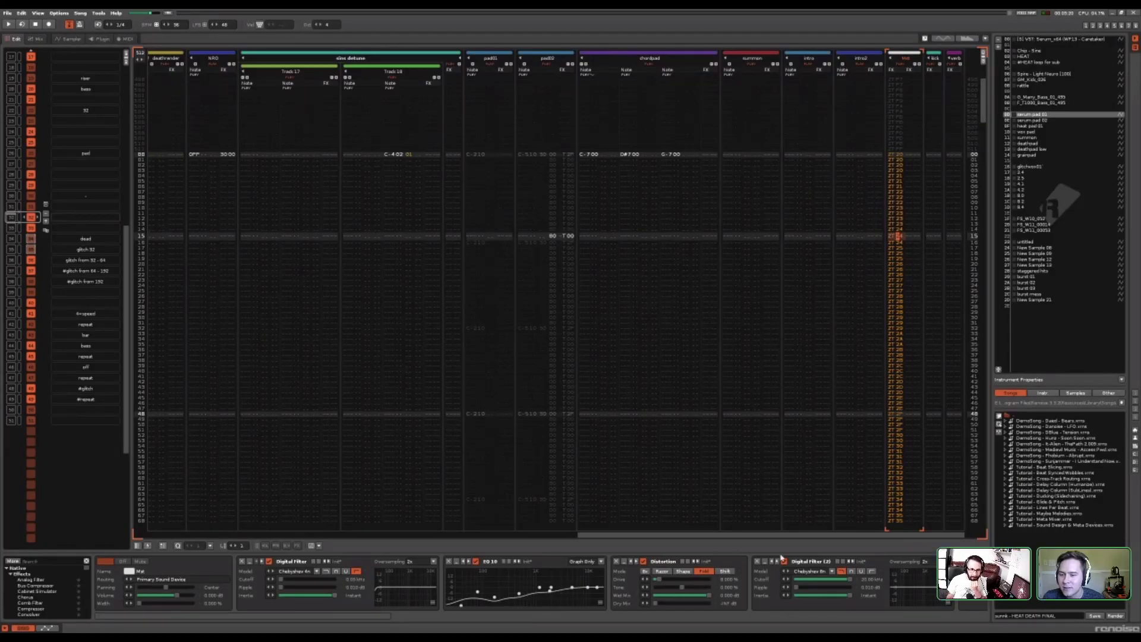
Review the pattern's tracks from the master back to heat intro, and select the Many_Bass instrument
{"action": "key", "text": "shift+Tab"}
{"action": "key", "text": "shift+Tab"}
{"action": "key", "text": "shift+Tab"}
{"action": "key", "text": "shift+Tab"}
{"action": "key", "text": "shift+Tab"}
{"action": "key", "text": "shift+Tab"}
{"action": "key", "text": "shift+Tab"}
{"action": "key", "text": "shift+Tab"}
{"action": "key", "text": "shift+Tab"}
{"action": "key", "text": "shift+Tab"}
{"action": "key", "text": "shift+Tab"}
{"action": "key", "text": "shift+Tab"}
{"action": "key", "text": "shift+Tab"}
{"action": "key", "text": "shift+Tab"}
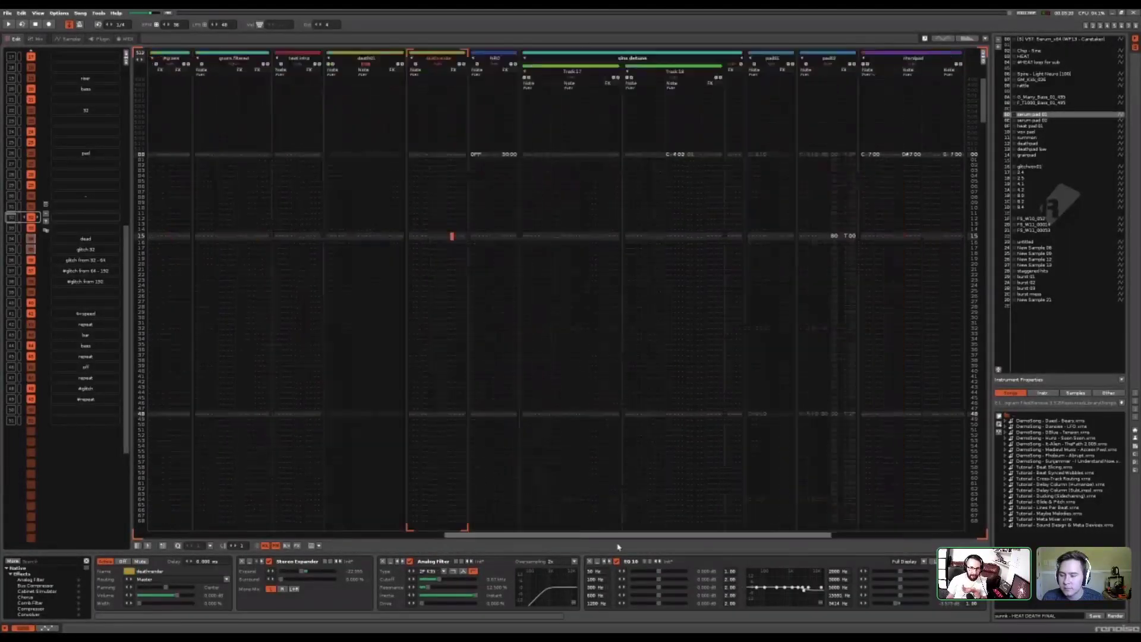
{"action": "key", "text": "shift+Tab"}
{"action": "key", "text": "shift+Tab"}
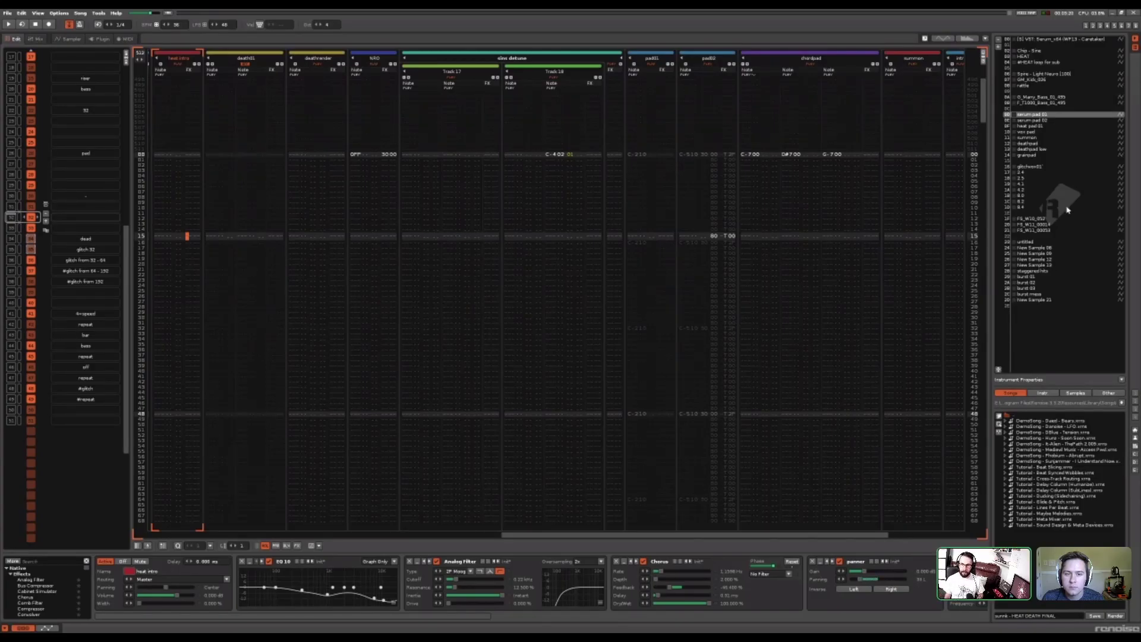
{"action": "left_click", "coordinate": [1060, 102]}
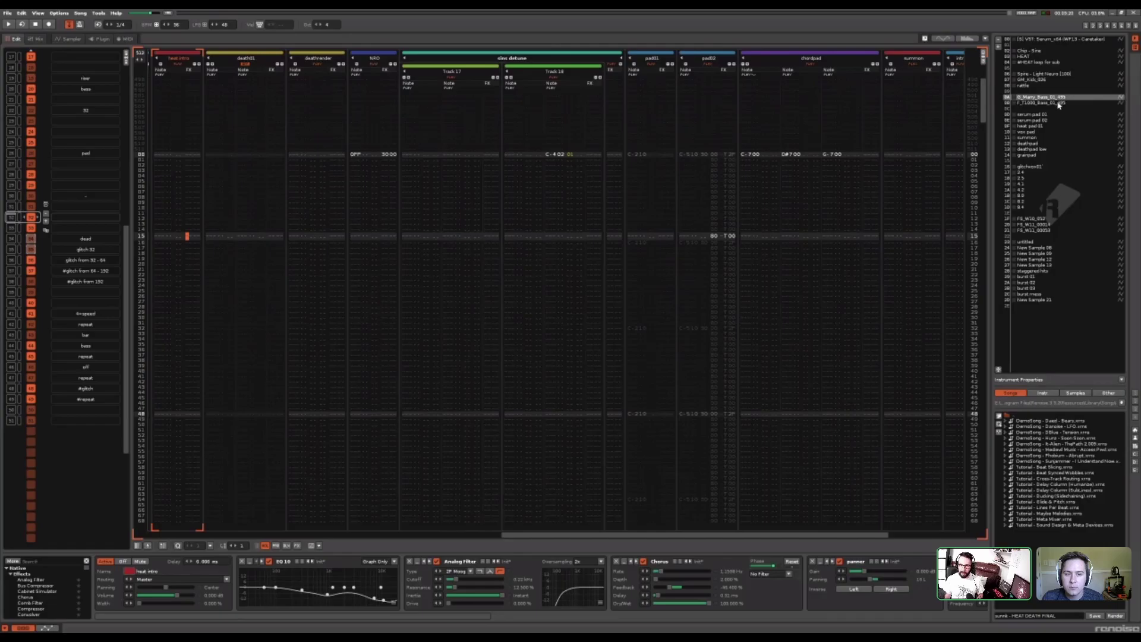
Select the T1000_Bass instrument and look across the tracks between the grains and summon tracks
{"action": "left_click", "coordinate": [1059, 98]}
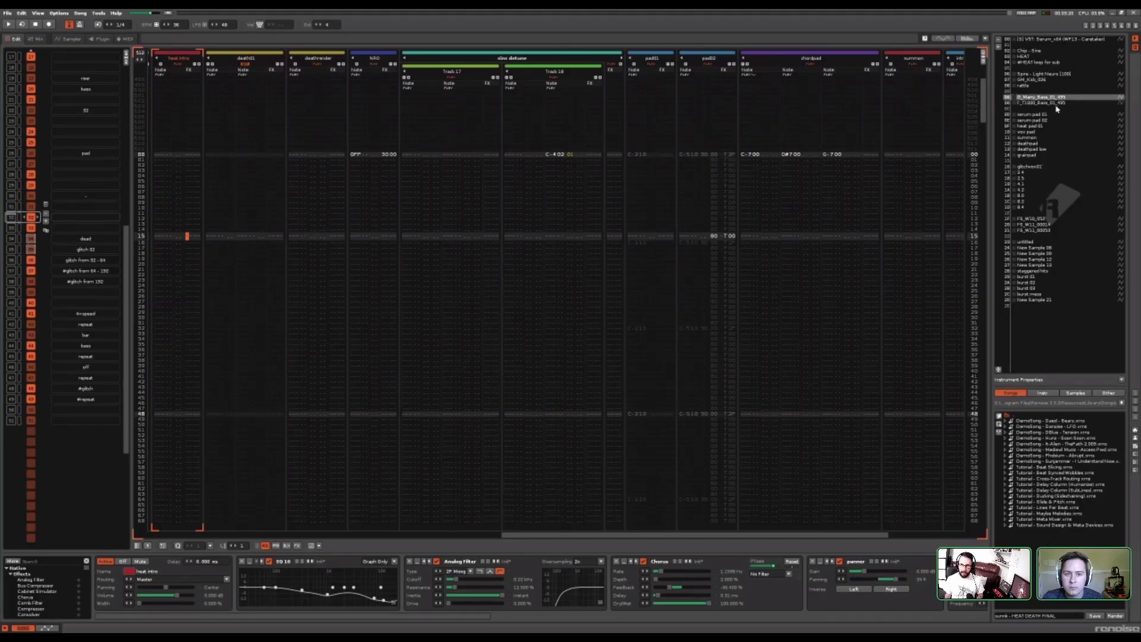
{"action": "left_click", "coordinate": [1057, 104]}
{"action": "left_click_drag", "start_coordinate": [808, 537], "coordinate": [722, 534]}
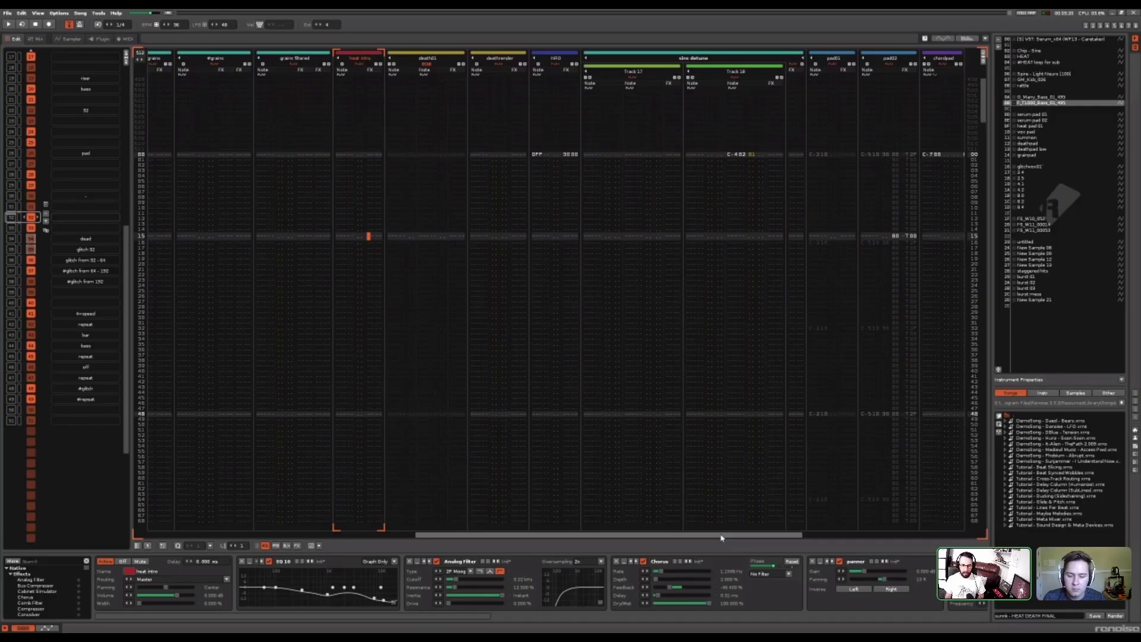
{"action": "left_click_drag", "start_coordinate": [721, 537], "coordinate": [758, 541]}
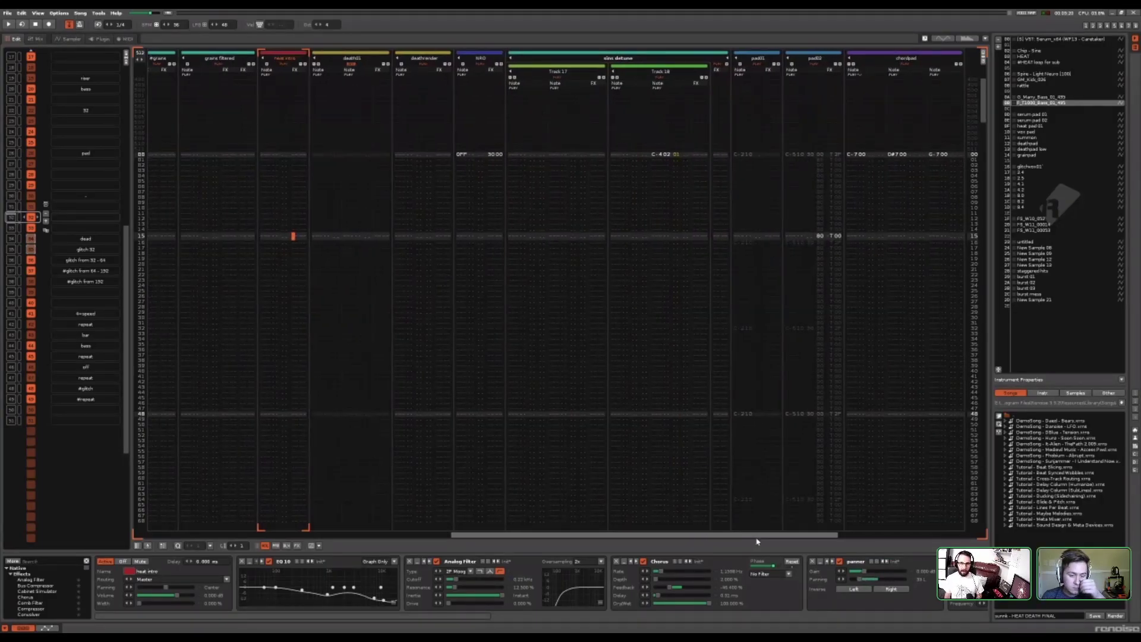
{"action": "left_click_drag", "start_coordinate": [758, 542], "coordinate": [806, 540]}
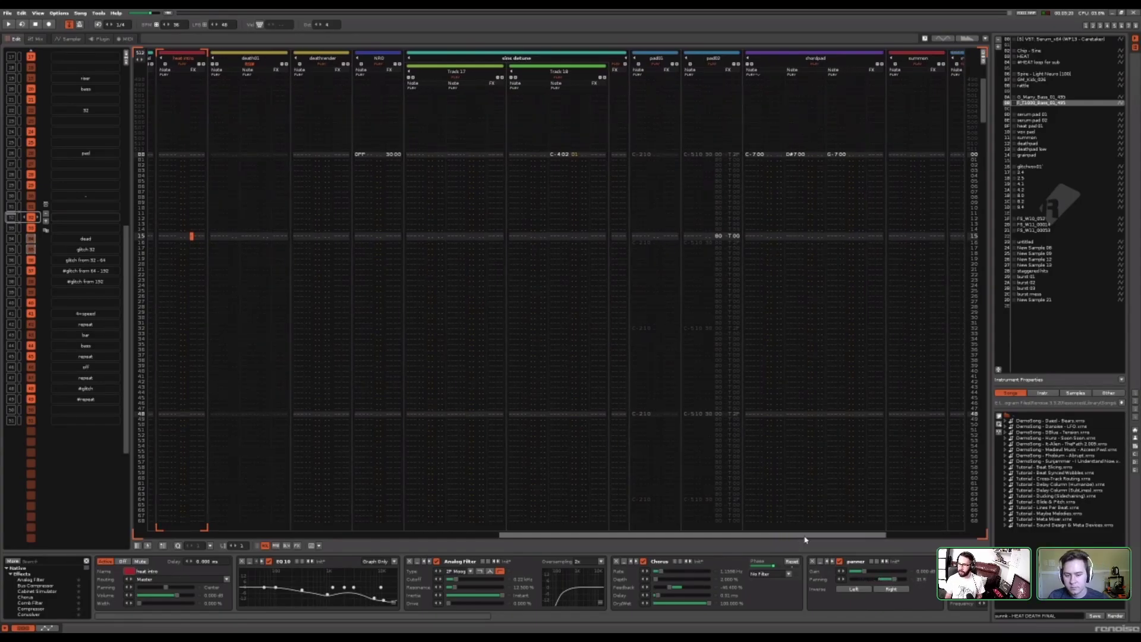
{"action": "left_click_drag", "start_coordinate": [805, 539], "coordinate": [810, 538]}
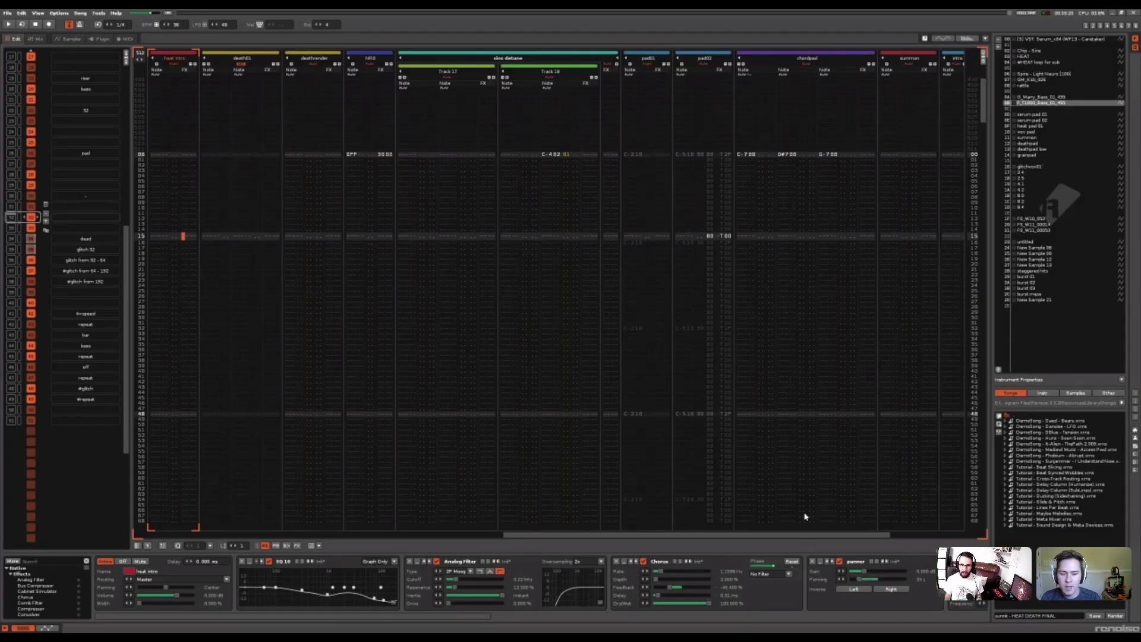
Reselect the Many_Bass instrument and review the tracks from death01 through intro2
{"action": "left_click", "coordinate": [1057, 98]}
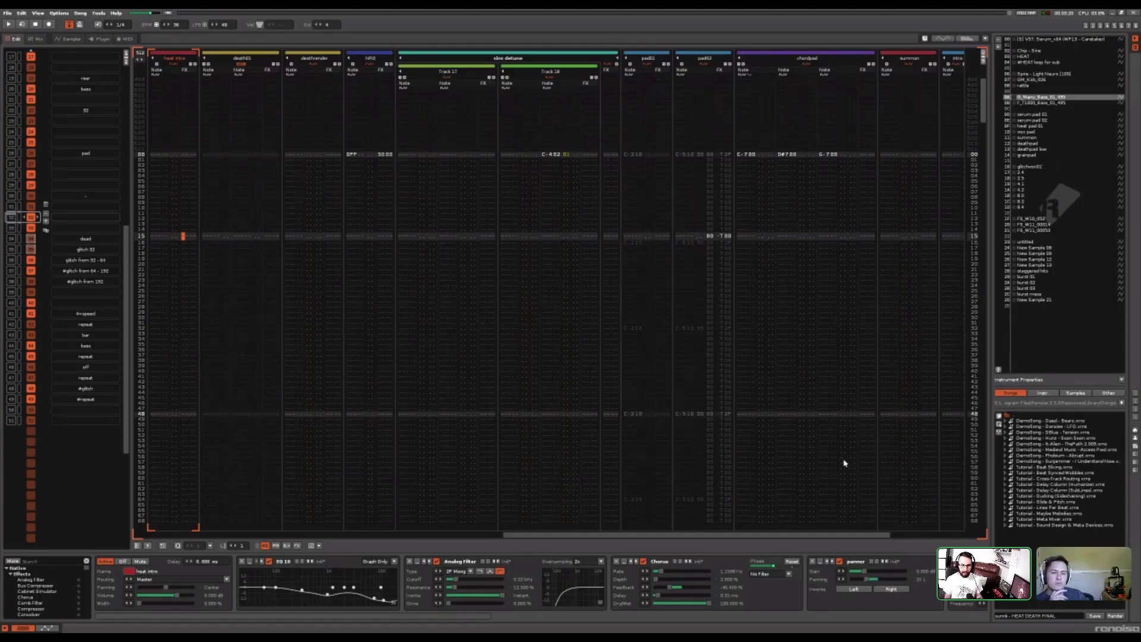
{"action": "left_click_drag", "start_coordinate": [814, 538], "coordinate": [816, 536]}
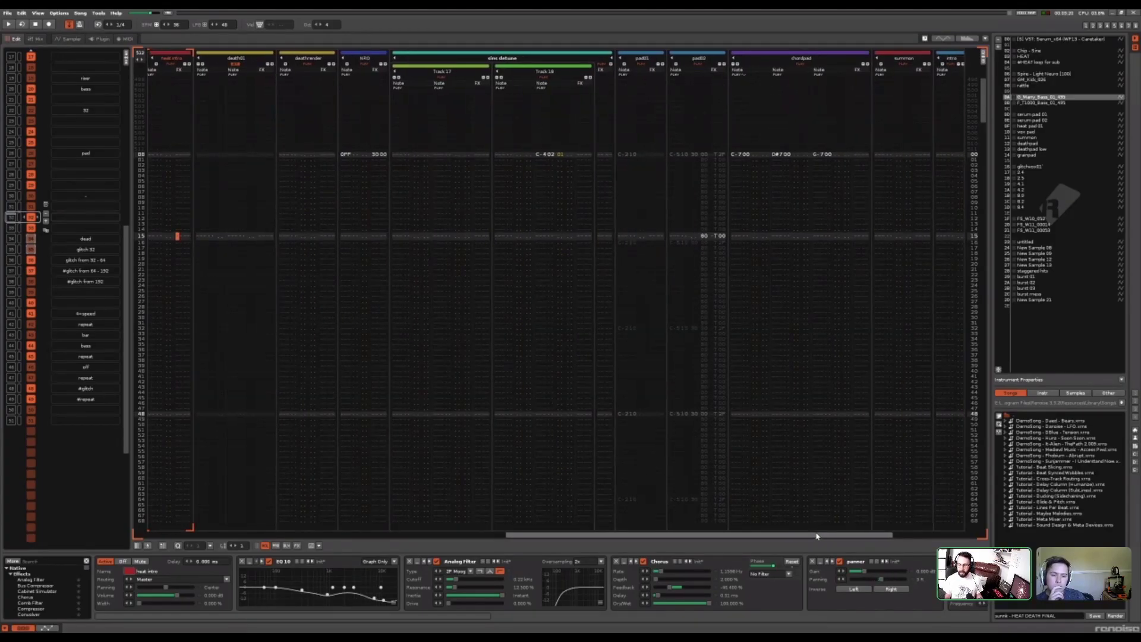
{"action": "left_click_drag", "start_coordinate": [816, 536], "coordinate": [846, 541]}
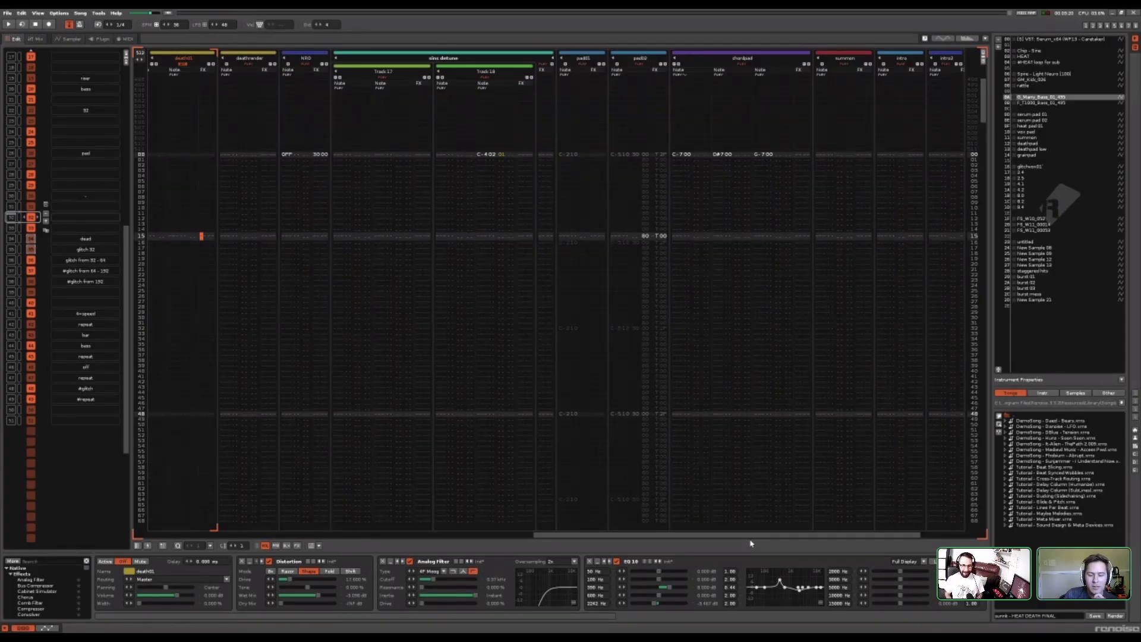
Load the liminal 210220 song, discarding the changes to HEAT DEATH FINAL
{"action": "left_click", "coordinate": [626, 361]}
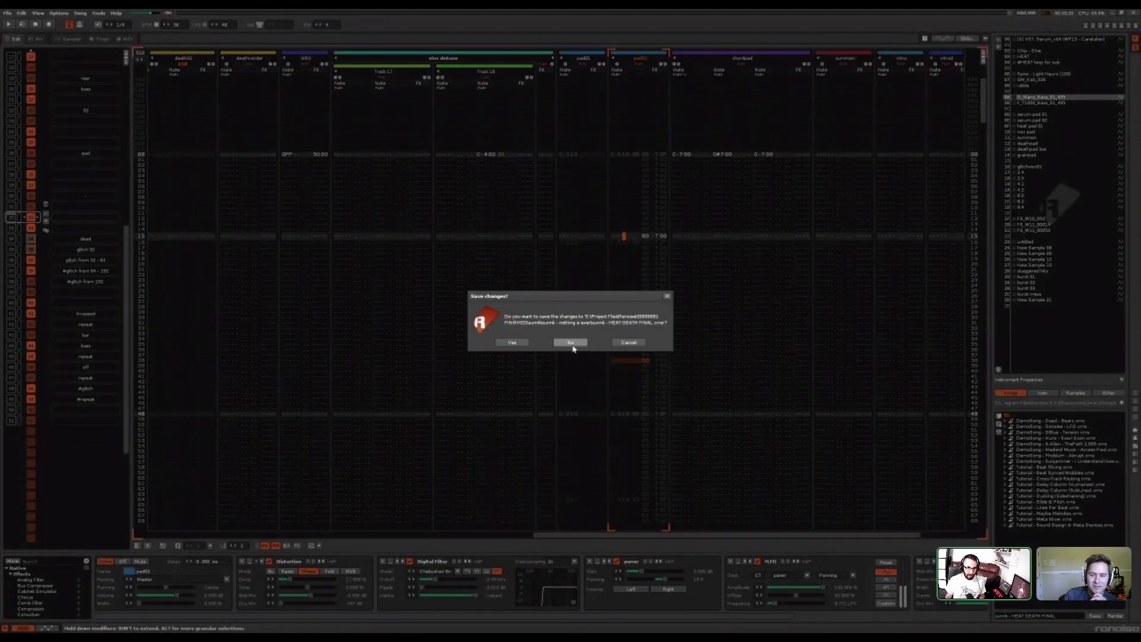
{"action": "left_click", "coordinate": [572, 344]}
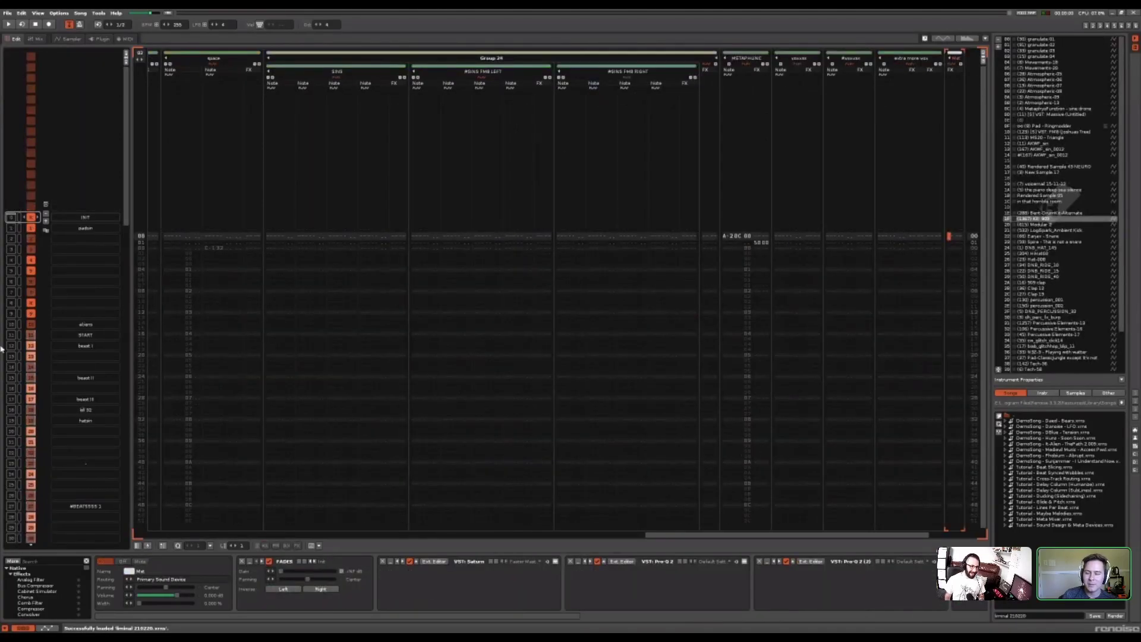
Browse the pattern sequence past CHORDBEAT and CHAINBREAK to the BASS pattern, and place the cursor in the track beside METAPHONIC
{"action": "key", "text": "space"}
{"action": "scroll", "coordinate": [59, 381], "scroll_direction": "down", "scroll_amount": 20}
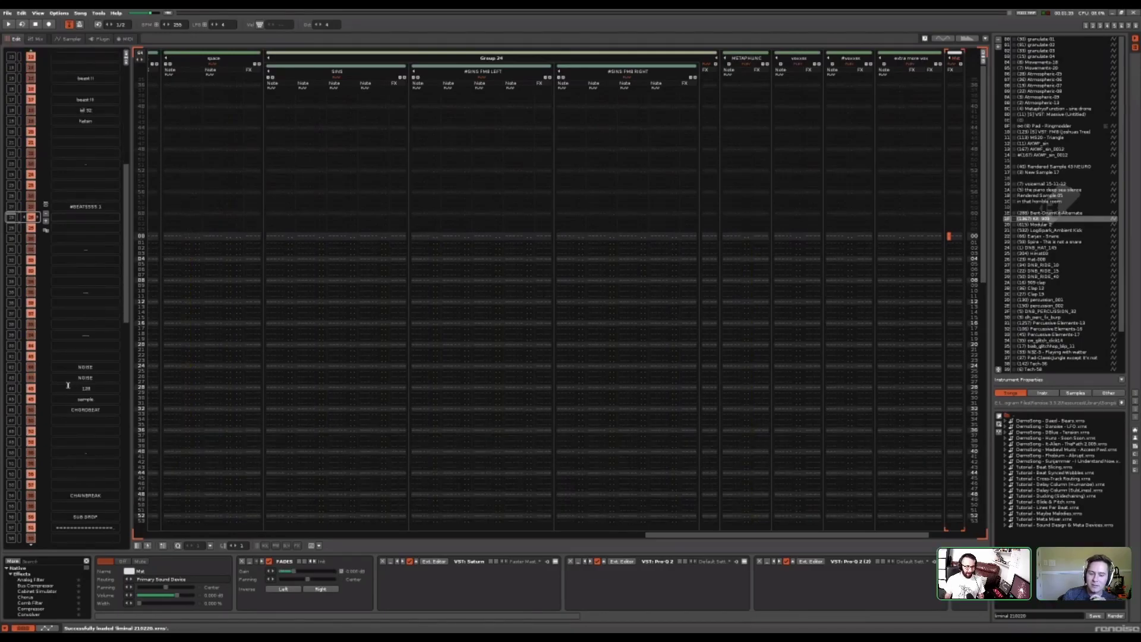
{"action": "scroll", "coordinate": [67, 385], "scroll_direction": "down", "scroll_amount": 18}
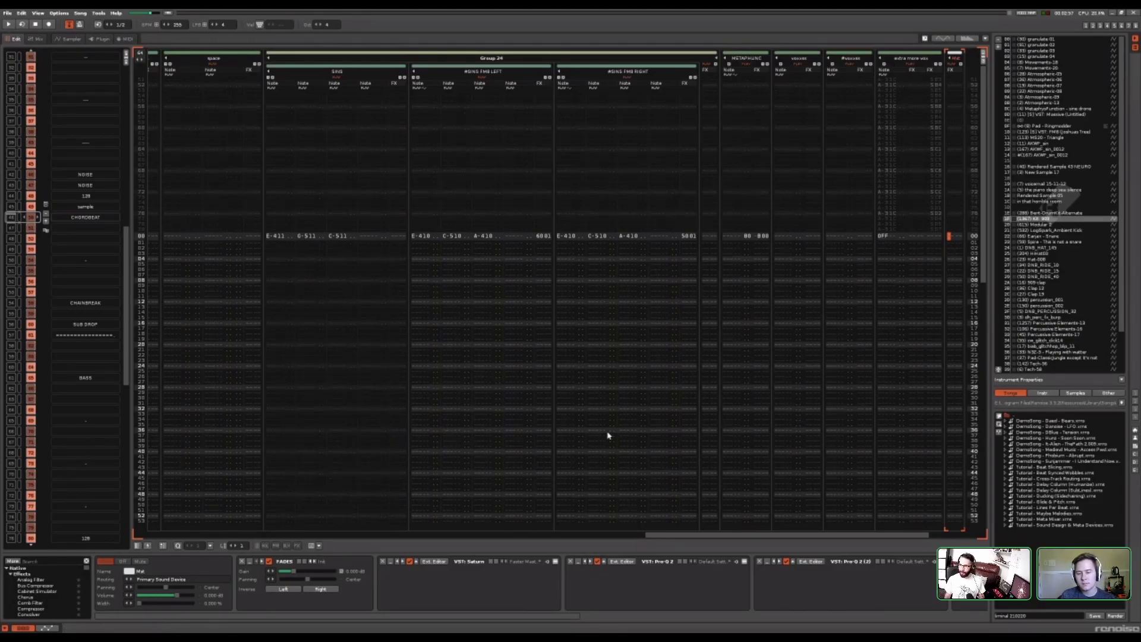
{"action": "left_click", "coordinate": [66, 378]}
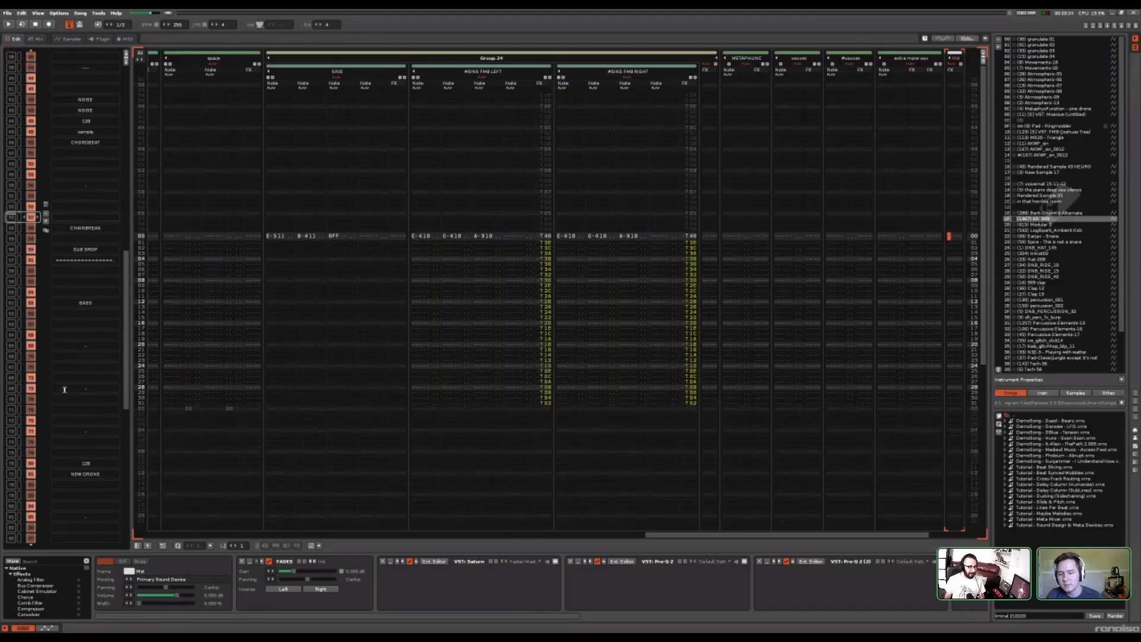
{"action": "left_click", "coordinate": [800, 287]}
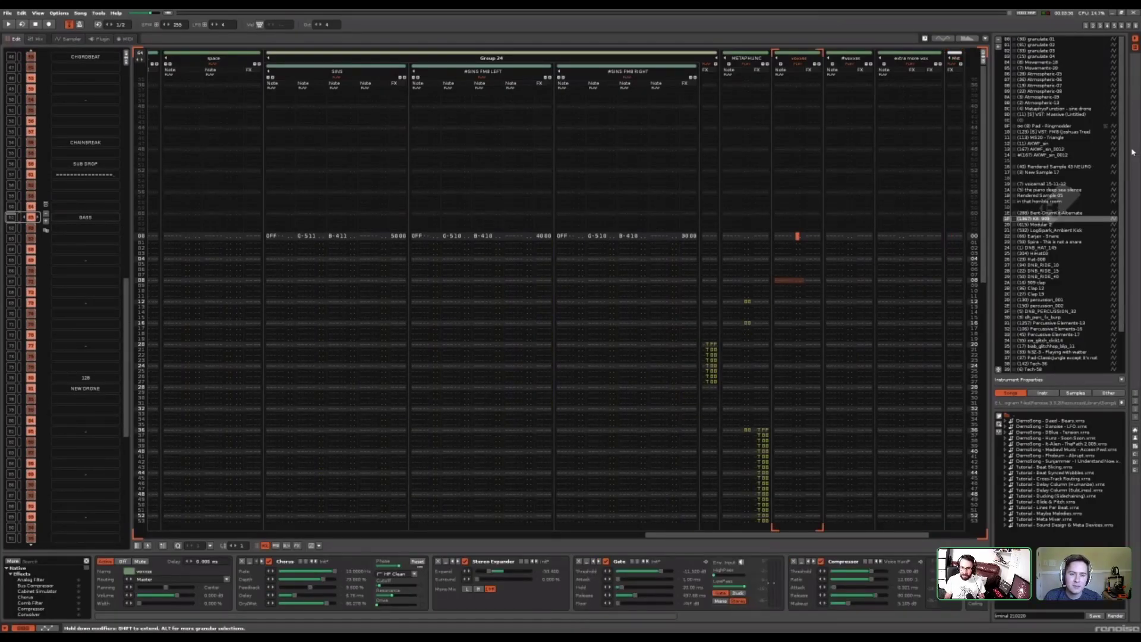
Put the cursor in Group 24's effect column and play the BASS pattern
{"action": "left_click_drag", "start_coordinate": [1123, 150], "coordinate": [1117, 116]}
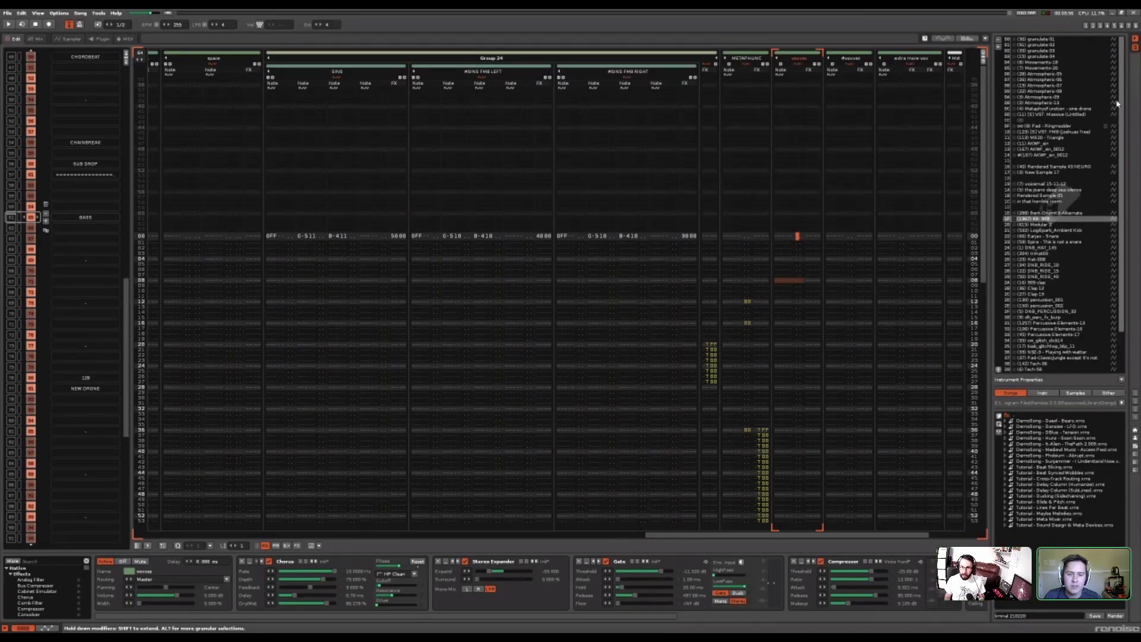
{"action": "left_click", "coordinate": [711, 276]}
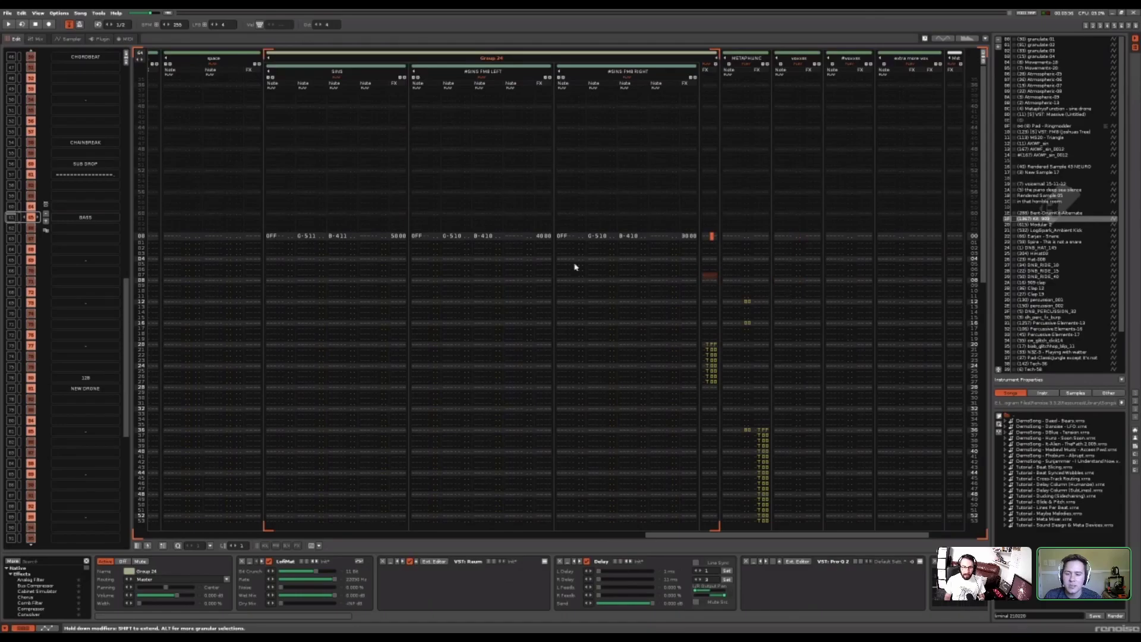
{"action": "key", "text": "space"}
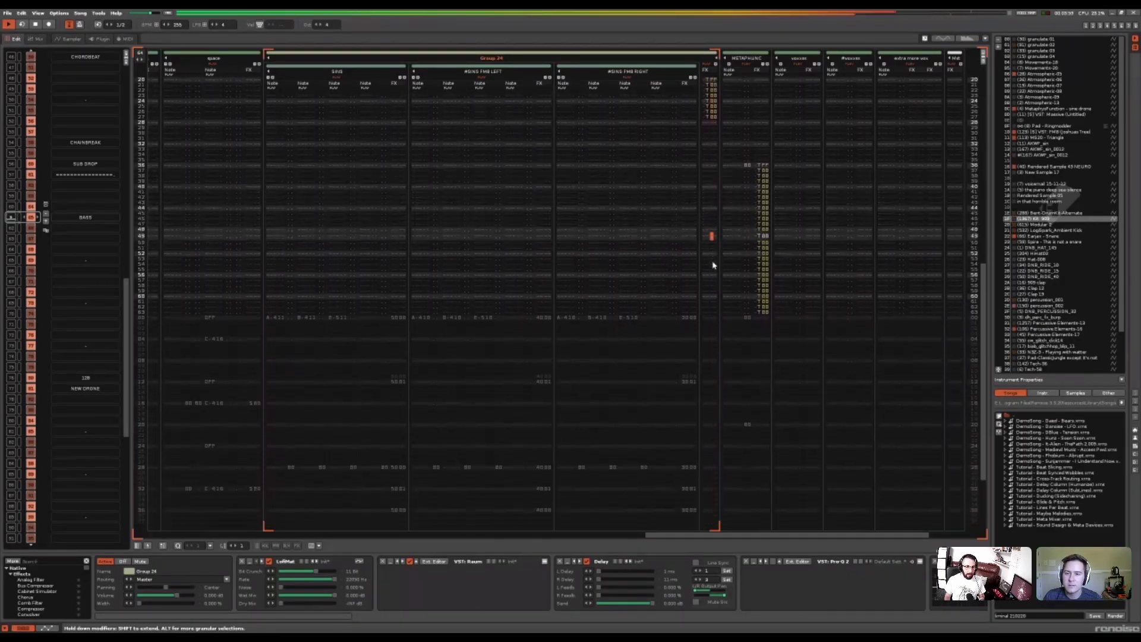
Find the red track reserved for bass in the BASS pattern and select it
{"action": "left_click_drag", "start_coordinate": [816, 535], "coordinate": [557, 537]}
{"action": "left_click", "coordinate": [479, 236]}
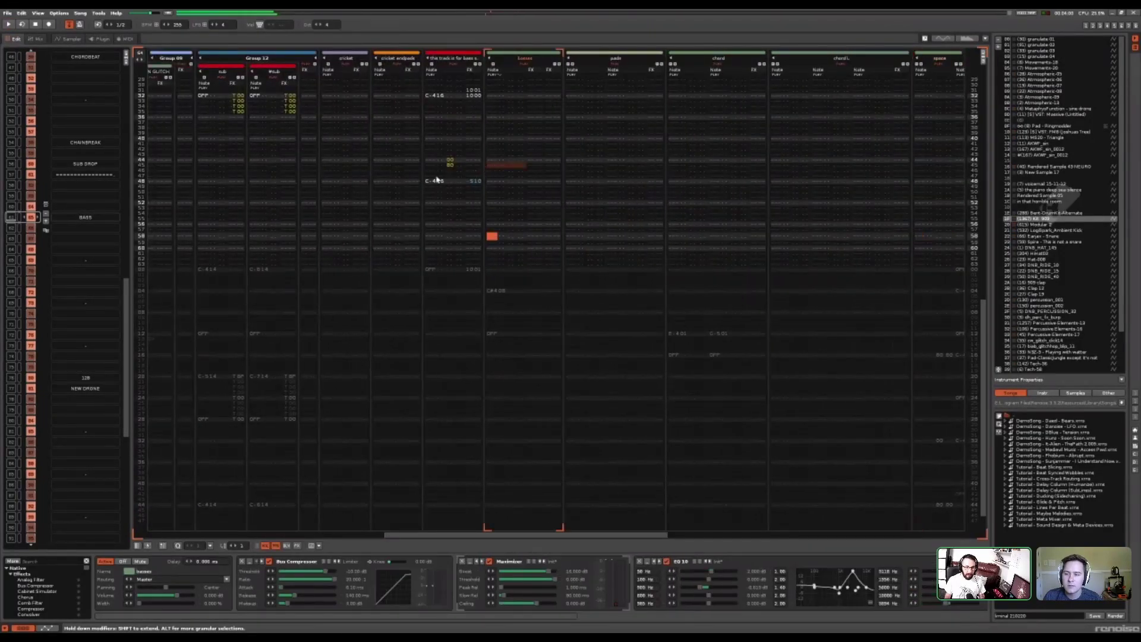
{"action": "left_click", "coordinate": [438, 236]}
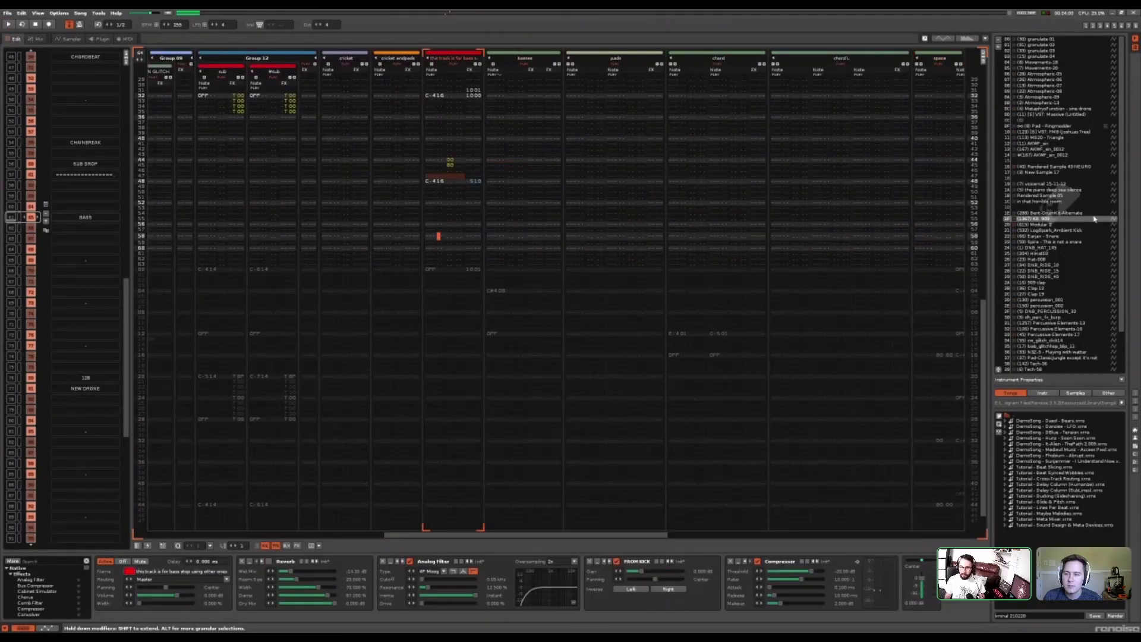
Open the waveform of the Rendered Sample NEURO instrument and audition it with a note
{"action": "left_click", "coordinate": [1061, 167]}
{"action": "key", "text": "F3"}
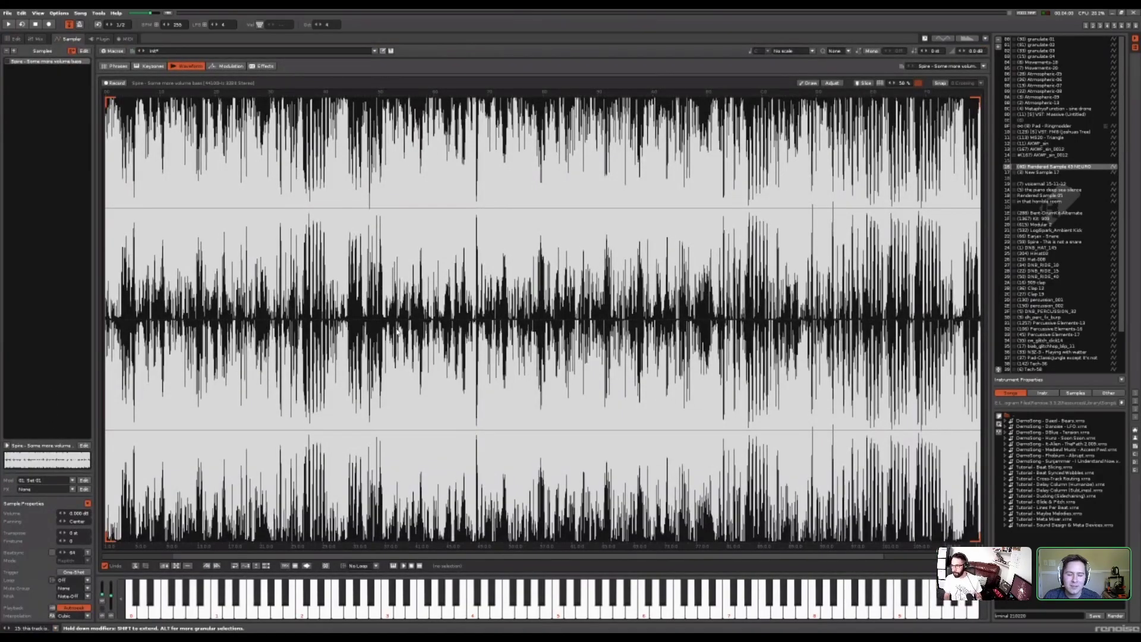
{"action": "key", "text": "z"}
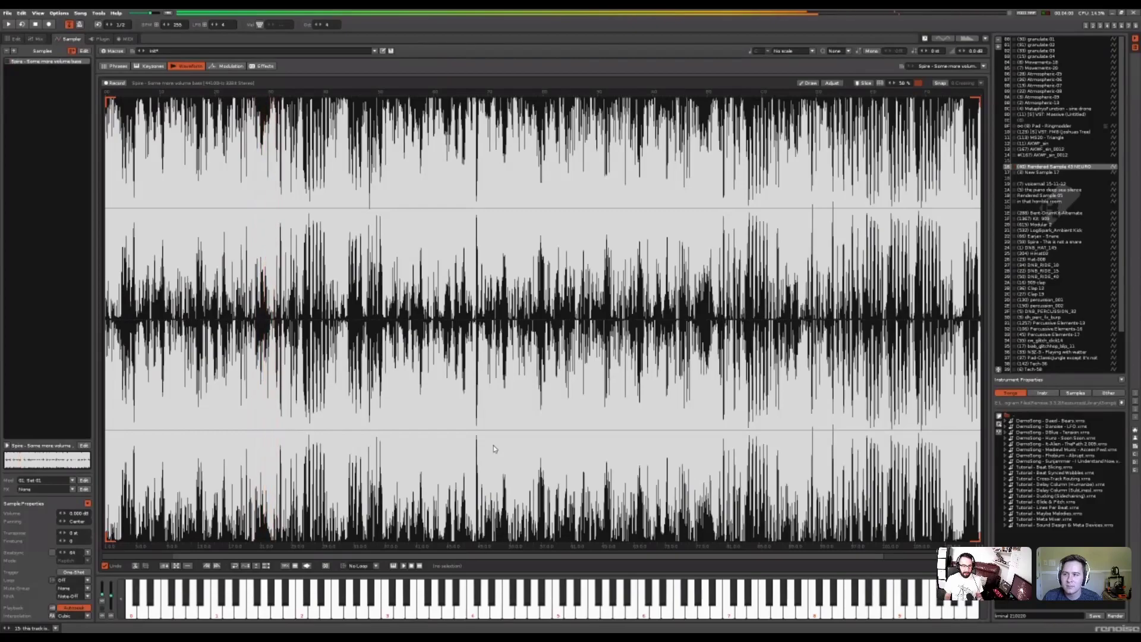
Return to the pattern editor and review the red bass track's notes in the BASS pattern, placing the cursor on row 52
{"action": "key", "text": "F2"}
{"action": "left_click", "coordinate": [450, 237]}
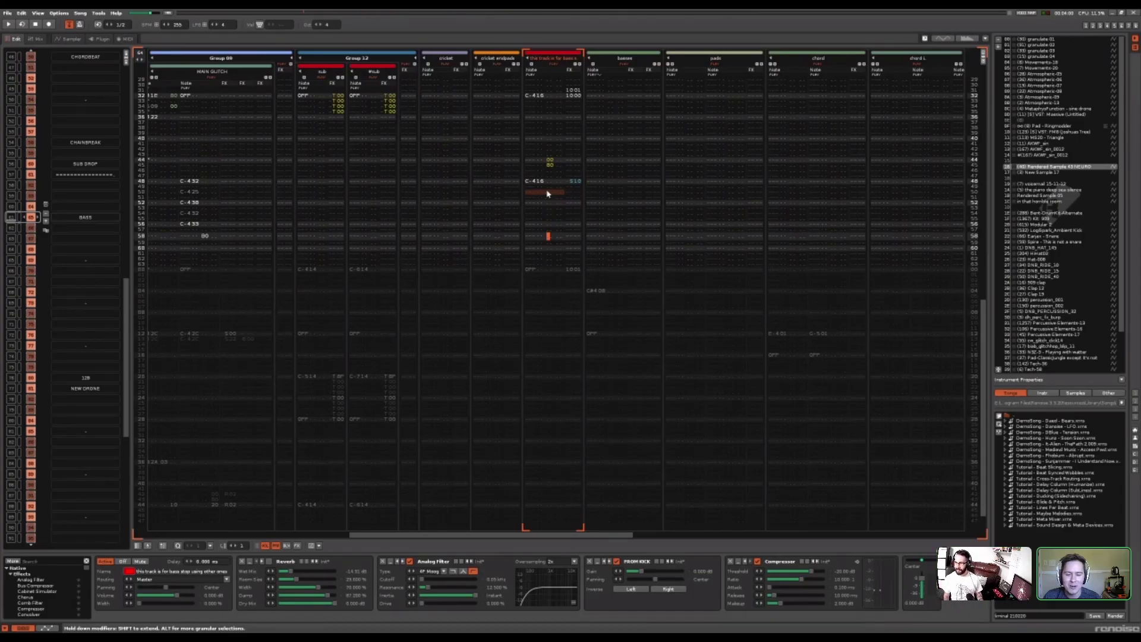
{"action": "scroll", "coordinate": [546, 193], "scroll_direction": "up", "scroll_amount": 10}
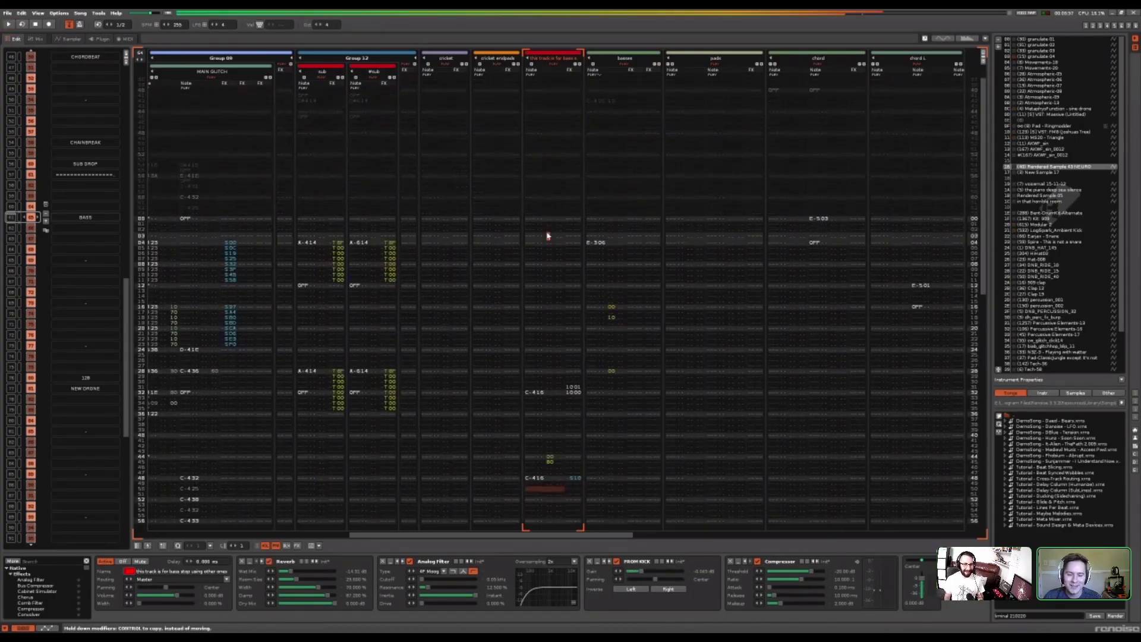
{"action": "scroll", "coordinate": [512, 380], "scroll_direction": "down", "scroll_amount": 4}
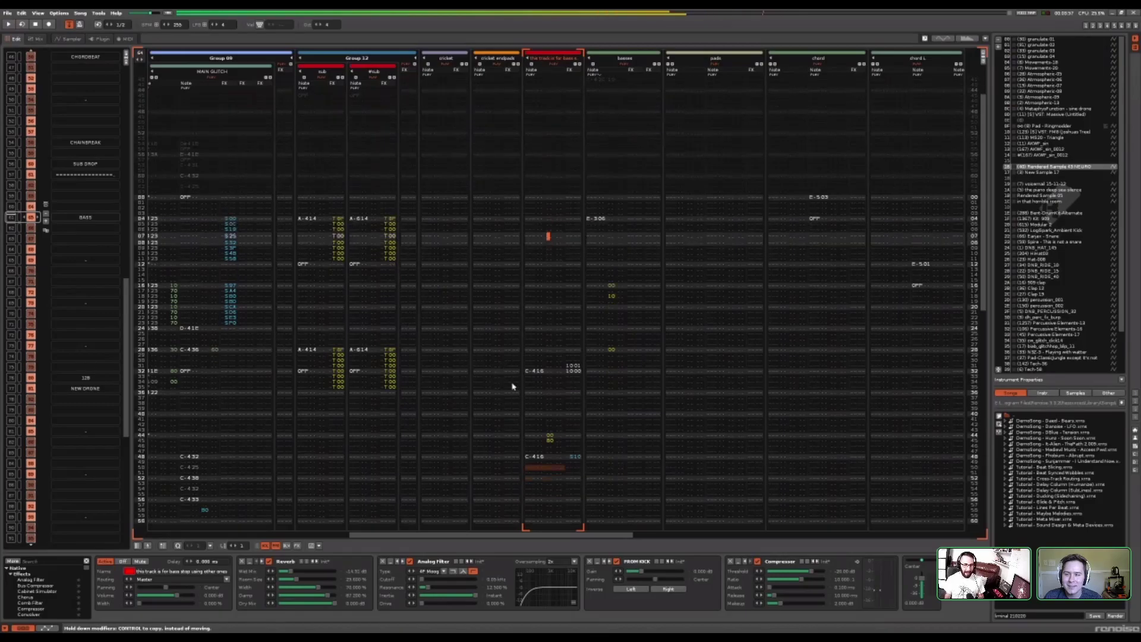
{"action": "scroll", "coordinate": [562, 341], "scroll_direction": "down", "scroll_amount": 8}
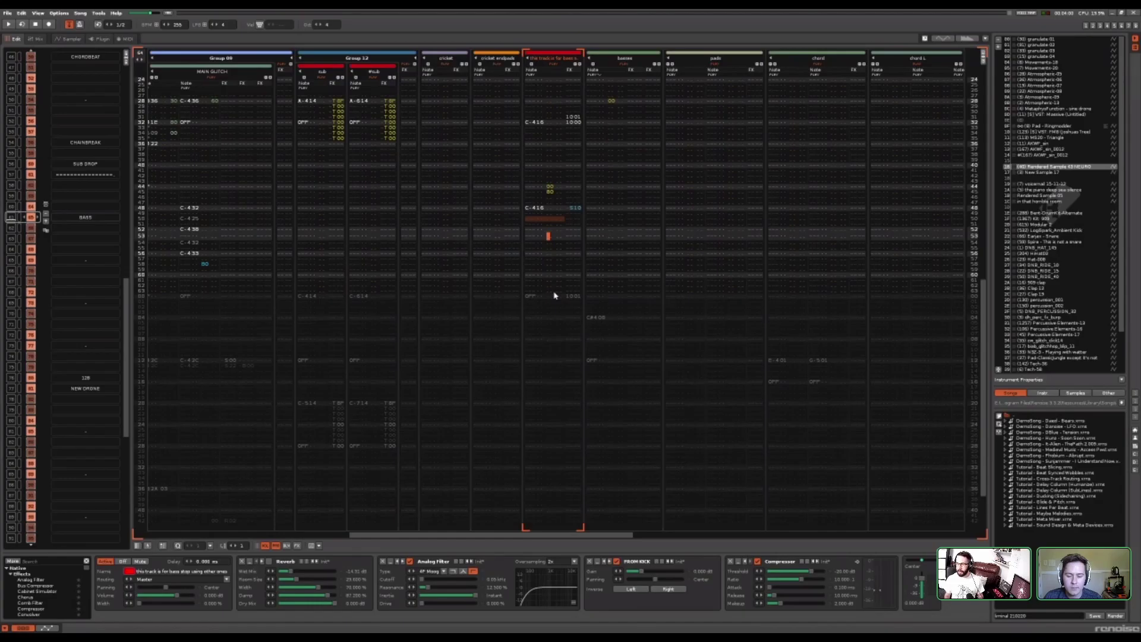
{"action": "left_click_drag", "start_coordinate": [548, 240], "coordinate": [529, 235]}
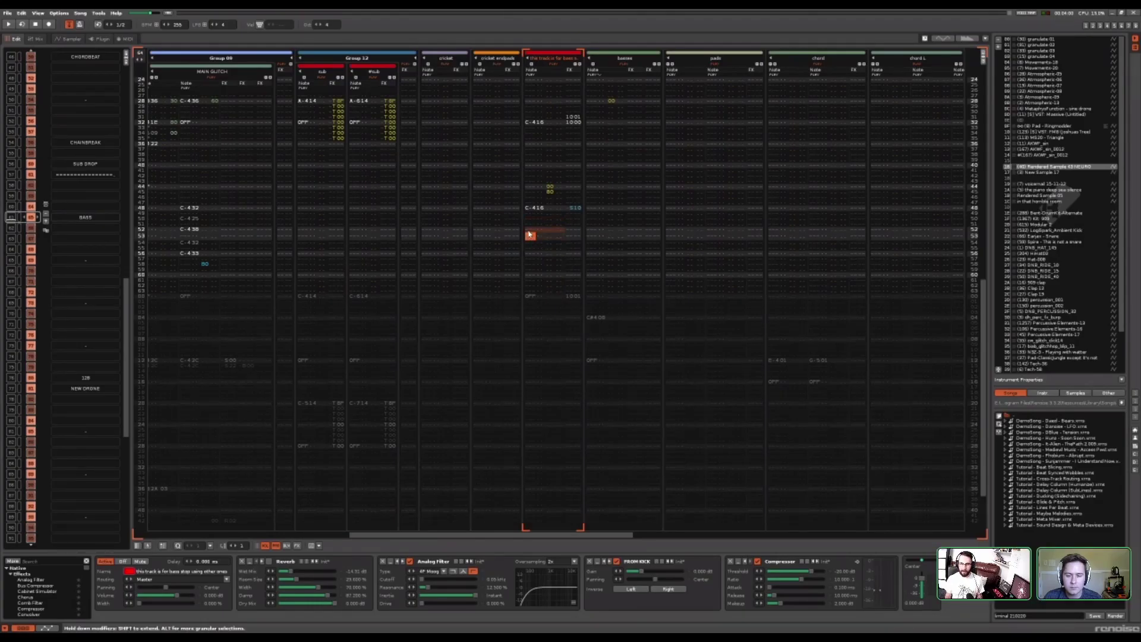
{"action": "scroll", "coordinate": [530, 235], "scroll_direction": "up", "scroll_amount": 1}
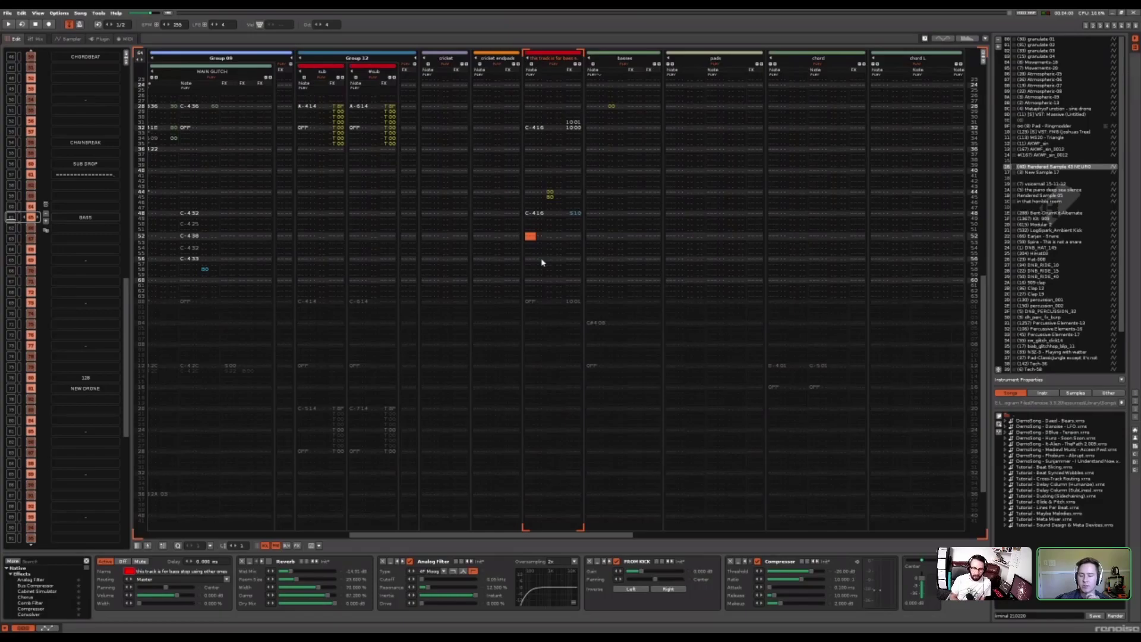
Load the dragonfly song and select its #RENDERS BASS track
{"action": "left_click_drag", "start_coordinate": [538, 259], "coordinate": [539, 261]}
{"action": "left_click", "coordinate": [545, 249]}
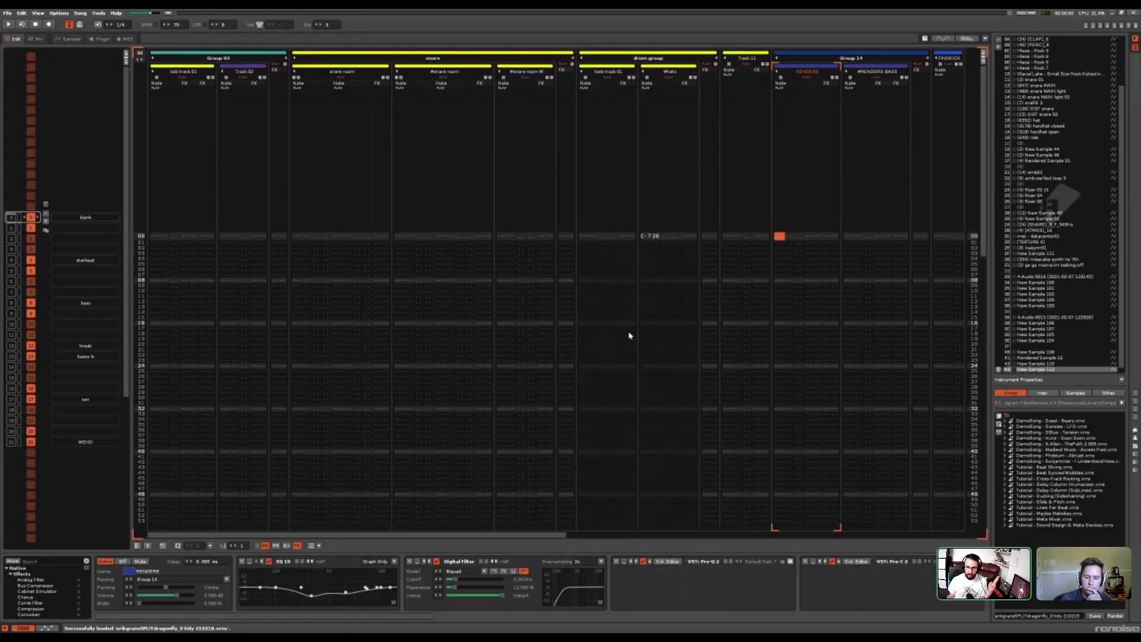
{"action": "left_click", "coordinate": [890, 293]}
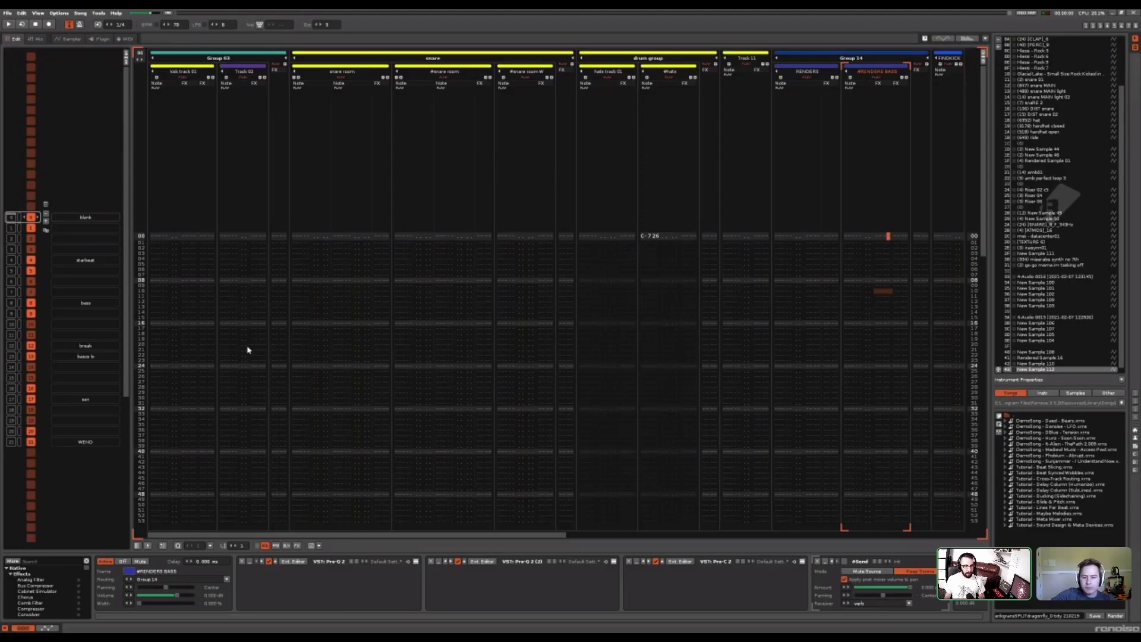
Go to the fourth pattern after "blank", look up the Vital synths among the instruments, and select the RENDERS track
{"action": "key", "text": "ctrl+Down"}
{"action": "key", "text": "ctrl+Down"}
{"action": "key", "text": "ctrl+Down"}
{"action": "key", "text": "ctrl+Down"}
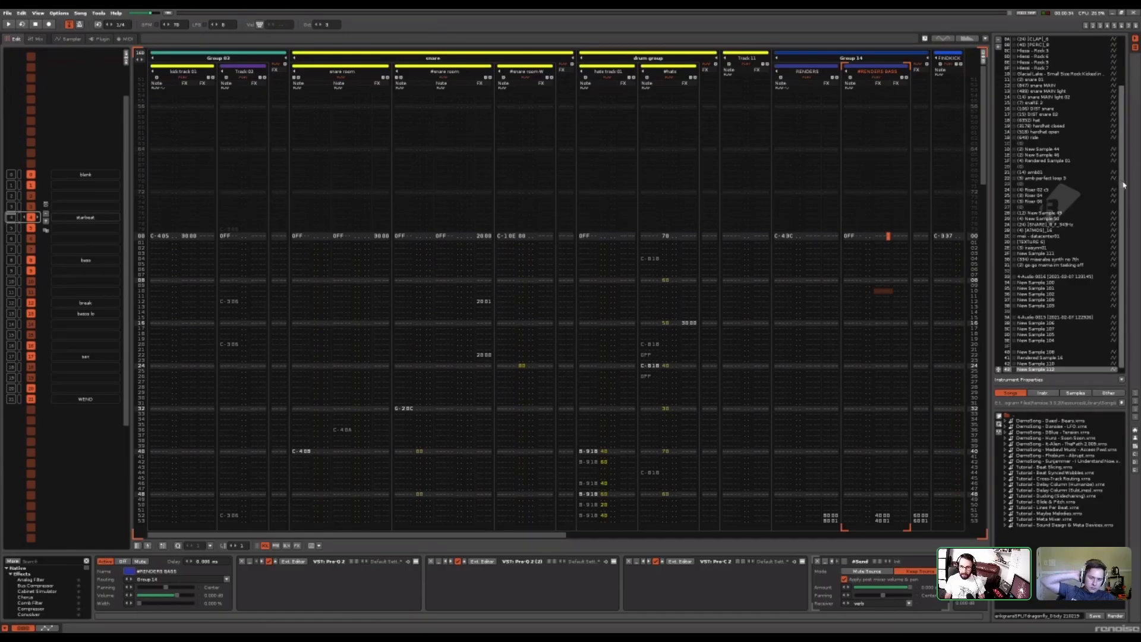
{"action": "left_click_drag", "start_coordinate": [1124, 186], "coordinate": [1129, 128]}
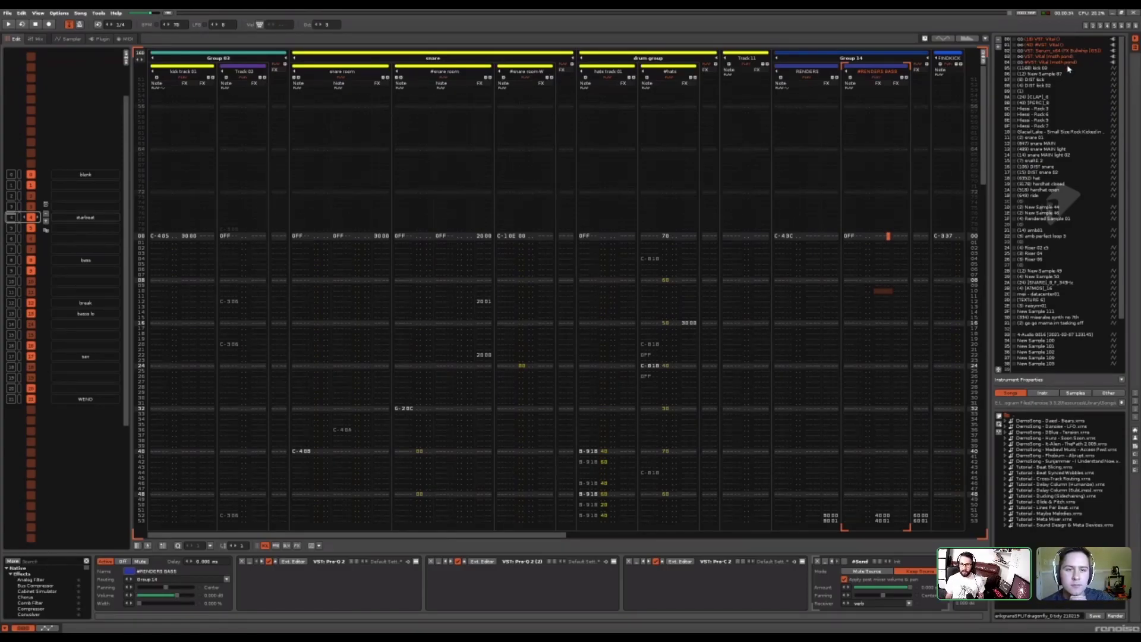
{"action": "left_click", "coordinate": [796, 351]}
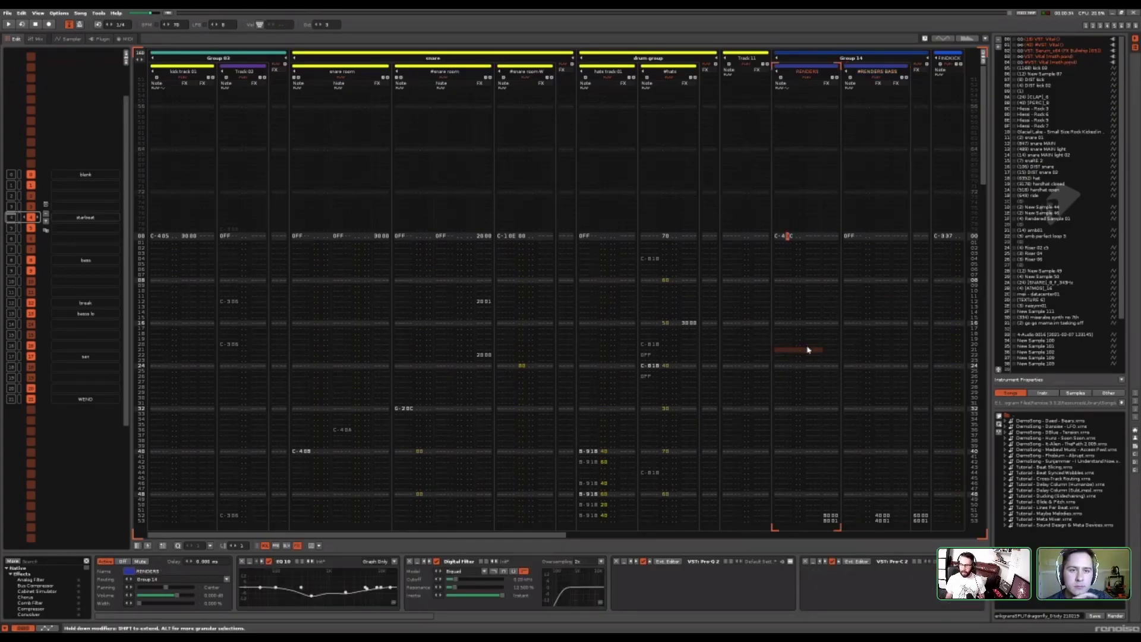
Go to the "bass" pattern and select the C#3 note of the chord in the wider vital track
{"action": "left_click_drag", "start_coordinate": [532, 535], "coordinate": [945, 541]}
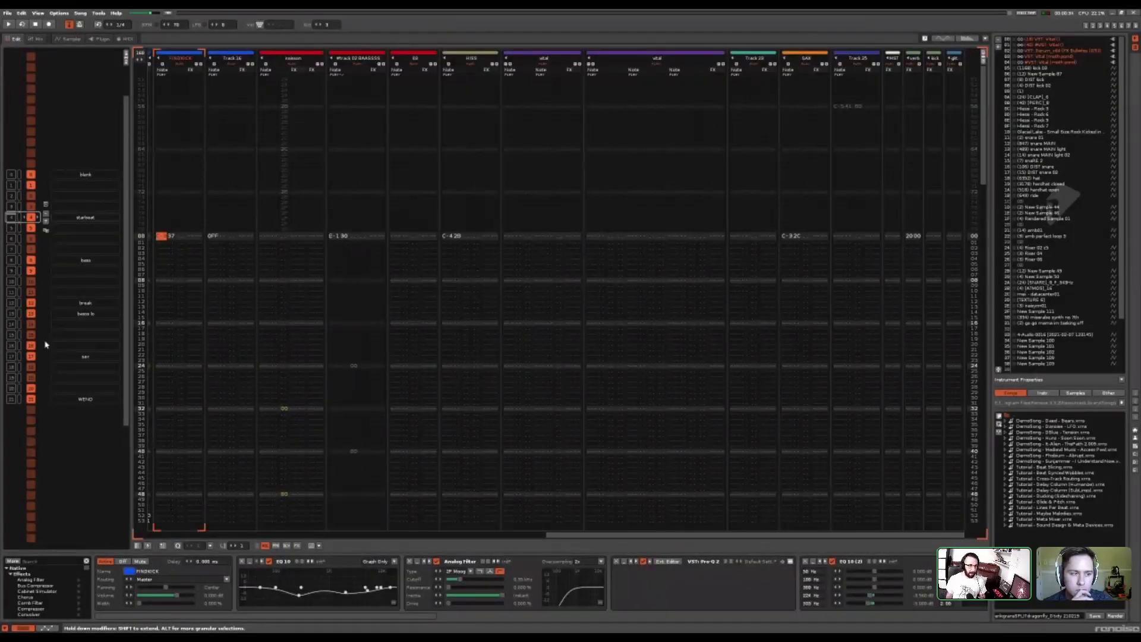
{"action": "scroll", "coordinate": [59, 332], "scroll_direction": "down", "scroll_amount": 4}
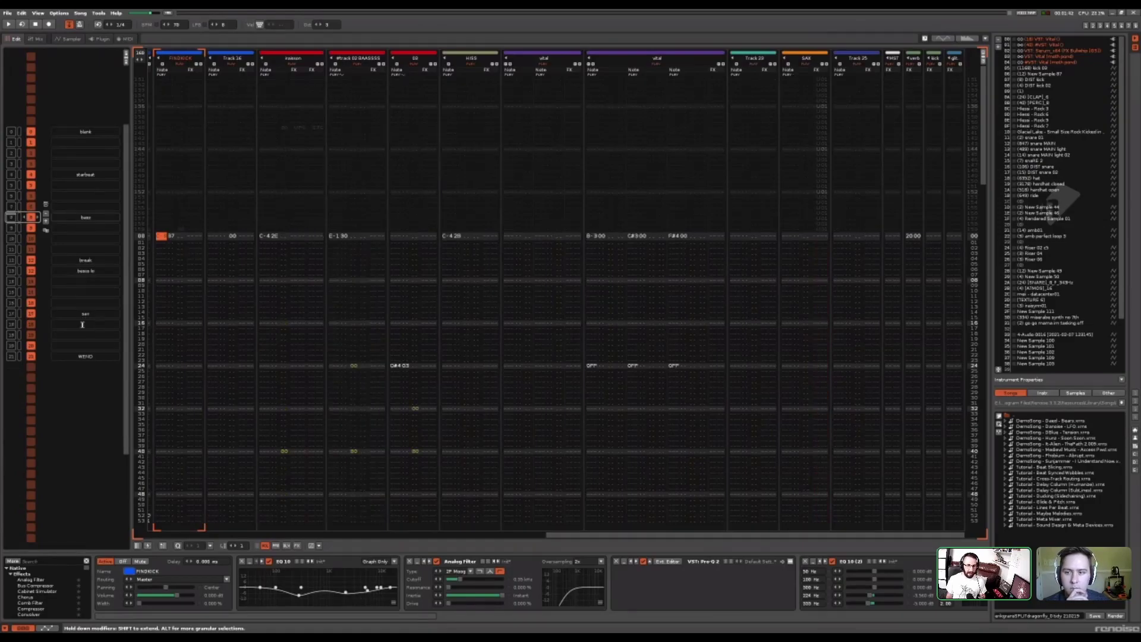
{"action": "left_click", "coordinate": [634, 236]}
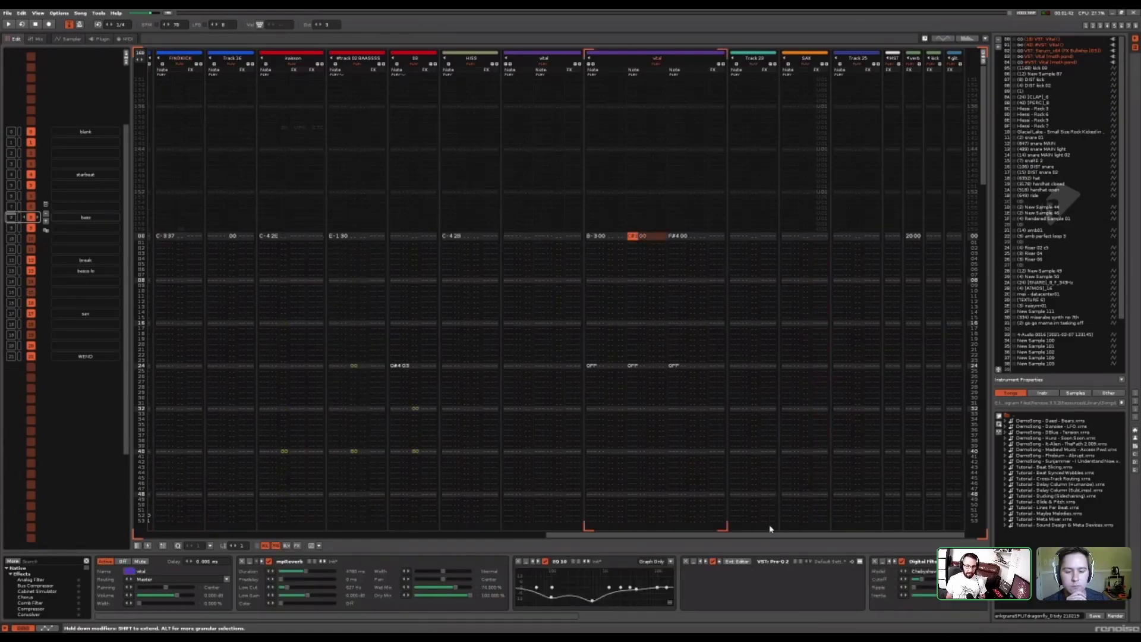
Play the "bass" pattern's opening and place the cursor on row 7 in the wider vital track's second note column
{"action": "left_click_drag", "start_coordinate": [772, 535], "coordinate": [711, 536]}
{"action": "left_click", "coordinate": [782, 266]}
{"action": "key", "text": "space"}
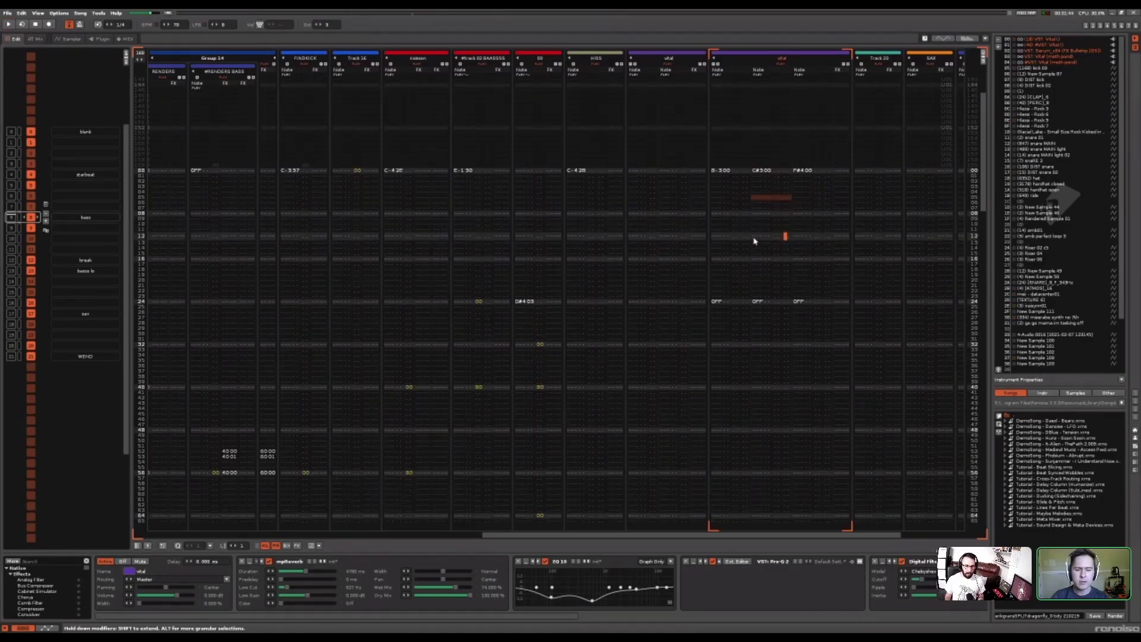
{"action": "key", "text": "Left"}
{"action": "scroll", "coordinate": [760, 214], "scroll_direction": "up", "scroll_amount": 5}
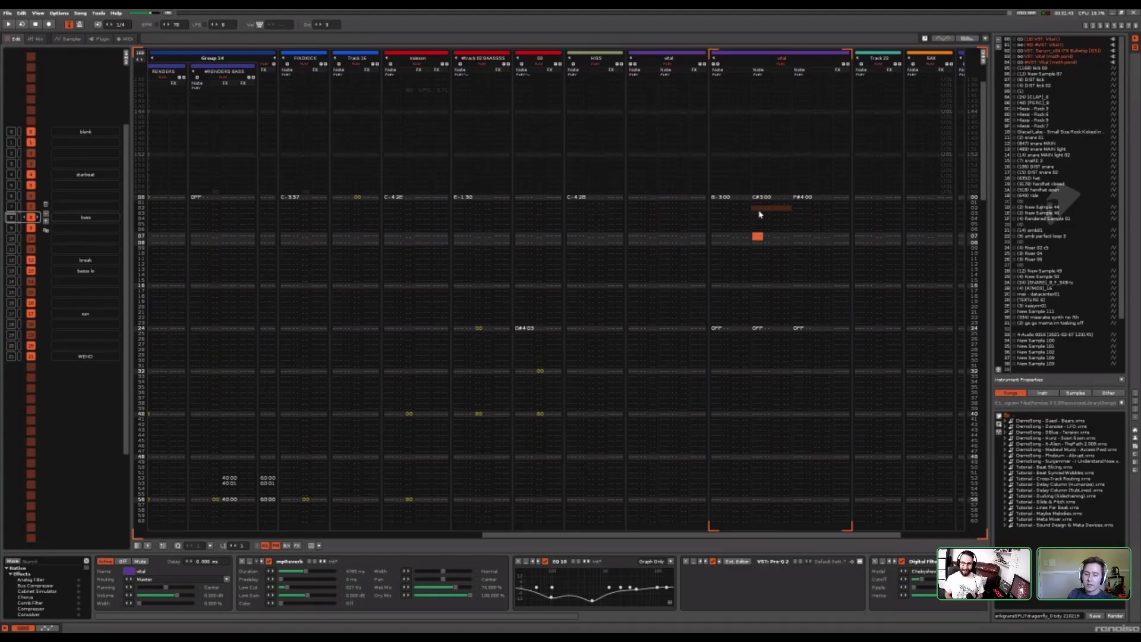
{"action": "left_click", "coordinate": [744, 236]}
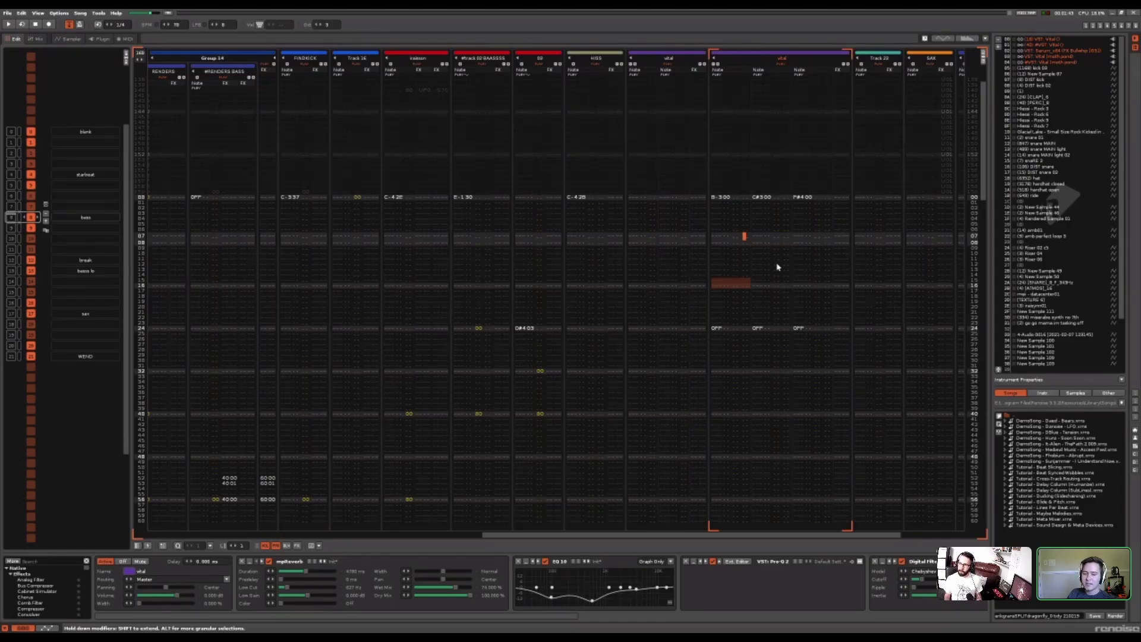
{"action": "left_click", "coordinate": [767, 246]}
{"action": "left_click", "coordinate": [760, 238]}
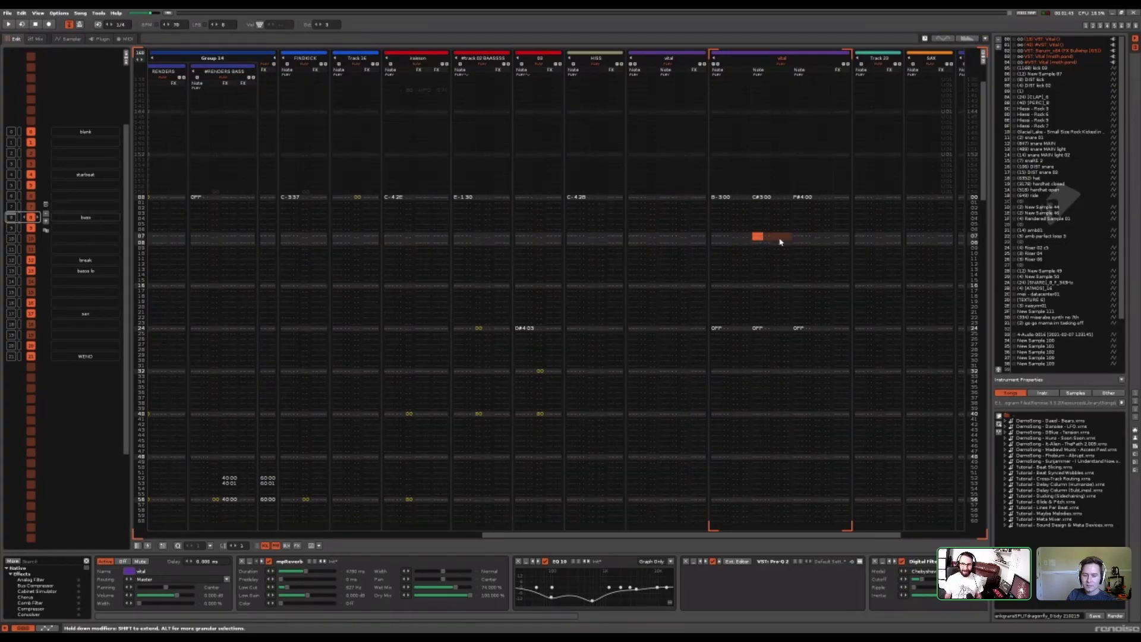
Solo the wider vital track, play the opening chord of the "bass" pattern, and turn the solo off
{"action": "scroll", "coordinate": [766, 438], "scroll_direction": "down", "scroll_amount": 5}
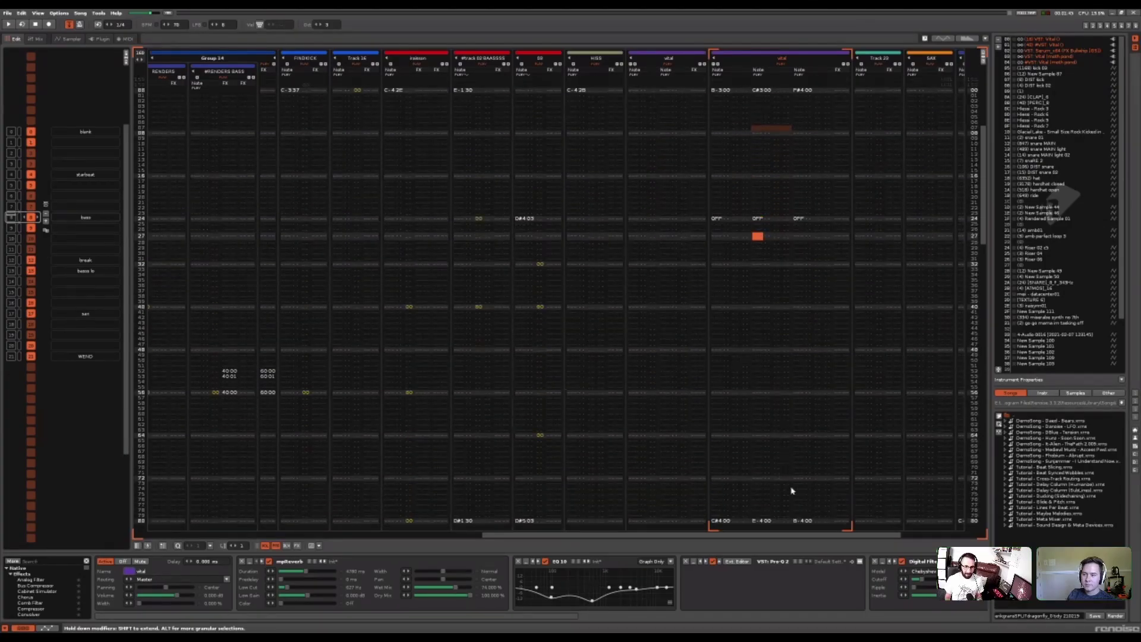
{"action": "key", "text": "space"}
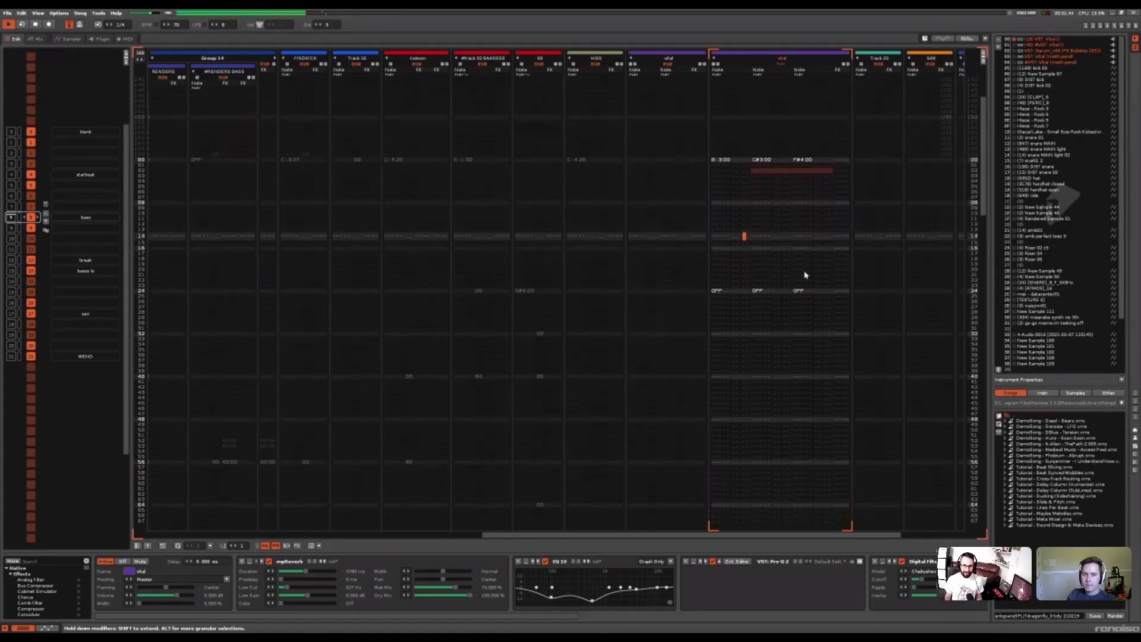
{"action": "key", "text": "space"}
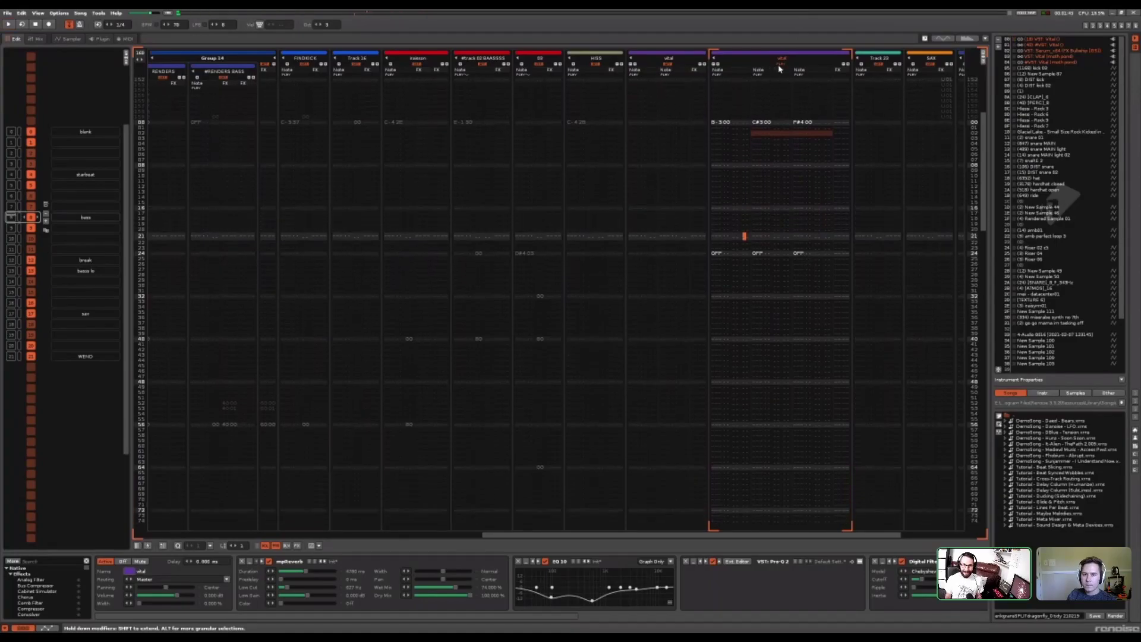
{"action": "scroll", "coordinate": [838, 540], "scroll_direction": "right", "scroll_amount": 5}
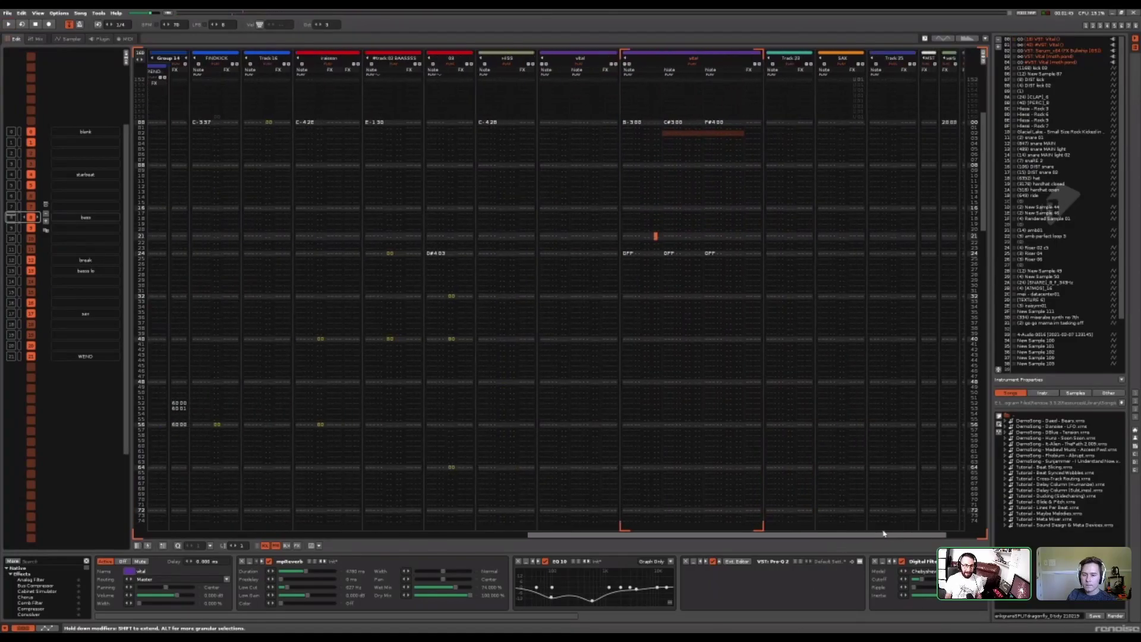
Go to the second pattern before "bass" and play the narrower vital track soloed from its F#4 note
{"action": "scroll", "coordinate": [88, 346], "scroll_direction": "up", "scroll_amount": 3}
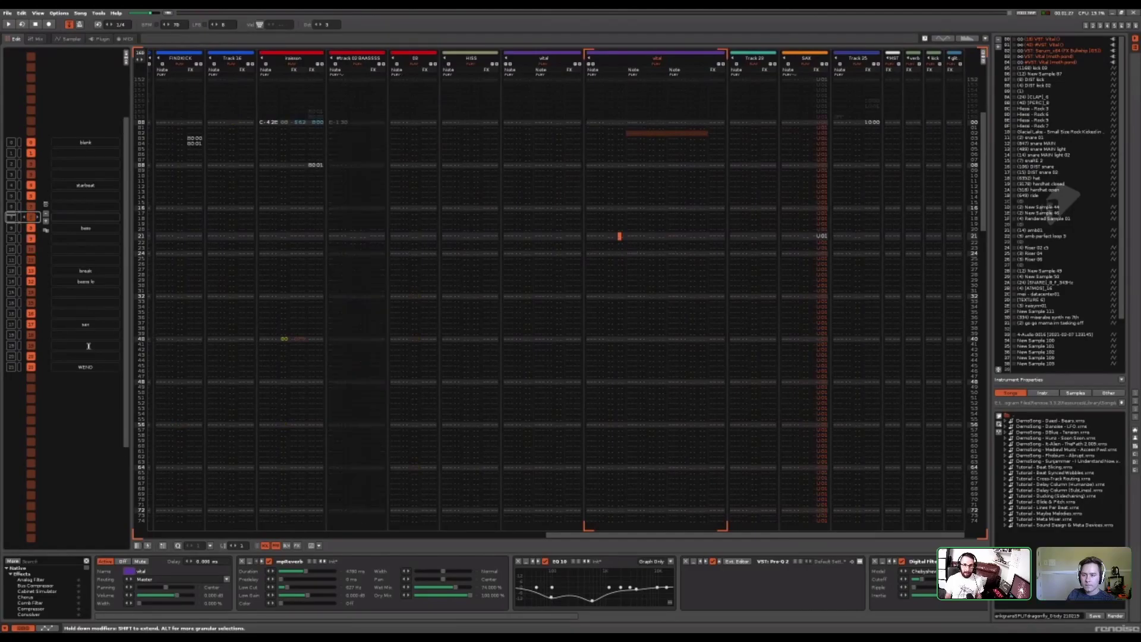
{"action": "key", "text": "space"}
{"action": "key", "text": "space"}
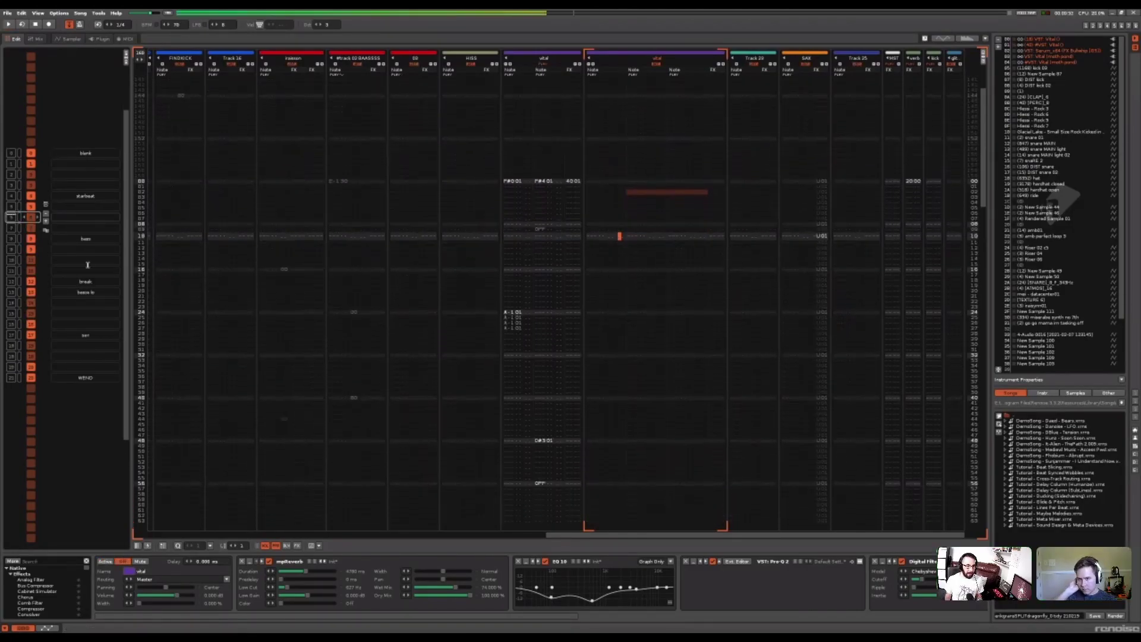
{"action": "scroll", "coordinate": [86, 265], "scroll_direction": "down", "scroll_amount": 4}
{"action": "scroll", "coordinate": [87, 264], "scroll_direction": "up", "scroll_amount": 3}
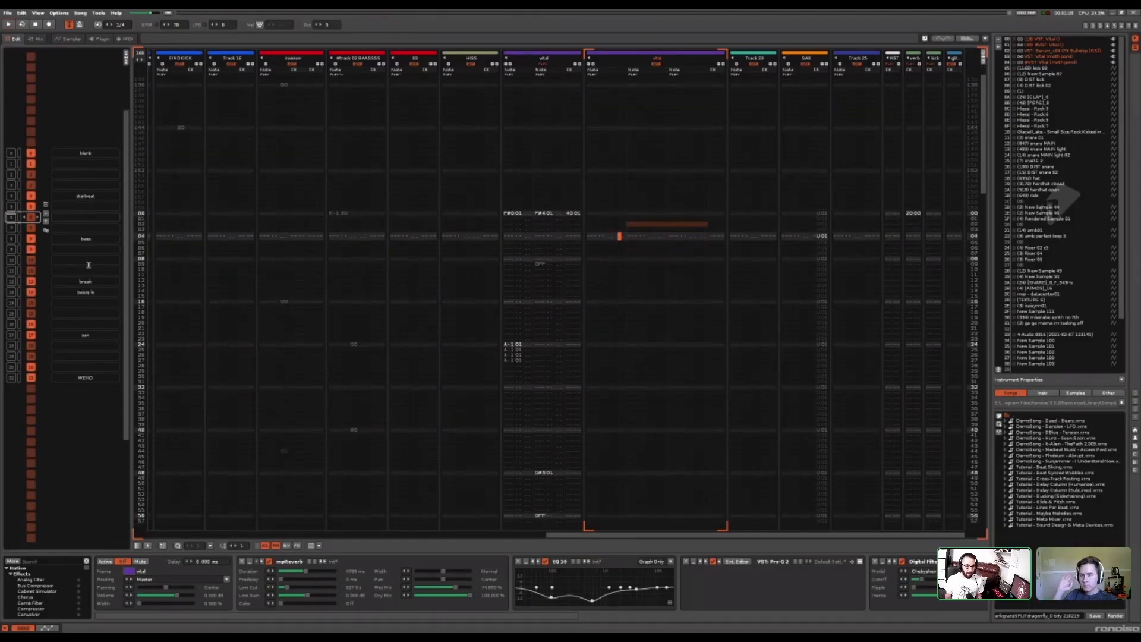
{"action": "left_click", "coordinate": [543, 209]}
{"action": "key", "text": "space"}
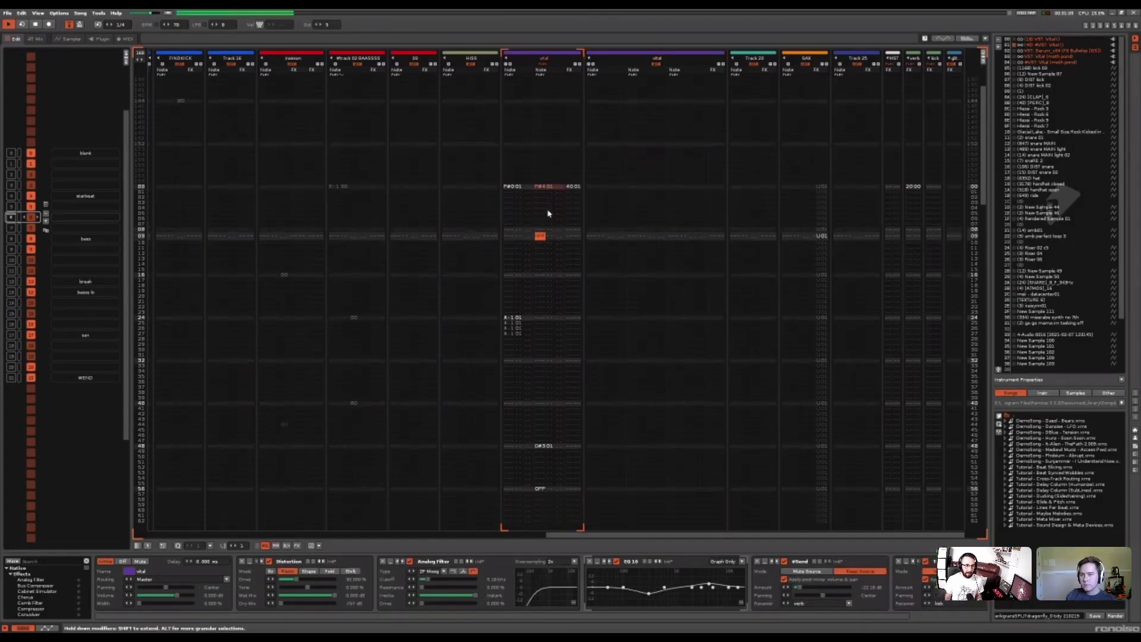
{"action": "key", "text": "space"}
Go to the pattern right after "break", play part of it, and stop playback
{"action": "scroll", "coordinate": [22, 324], "scroll_direction": "down", "scroll_amount": 4}
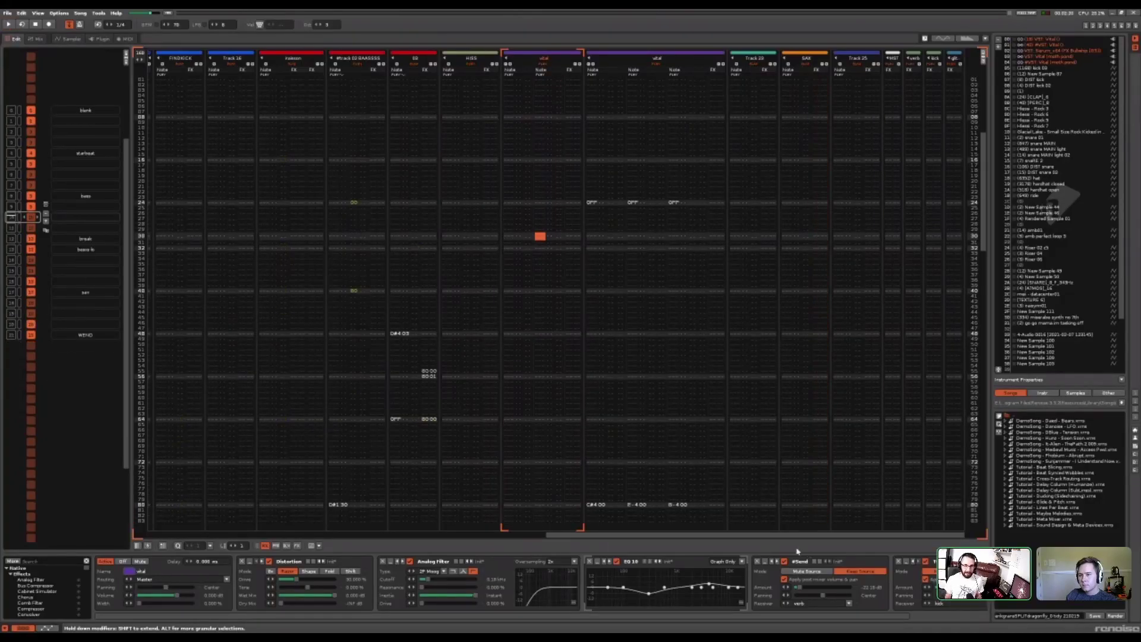
{"action": "scroll", "coordinate": [595, 535], "scroll_direction": "left", "scroll_amount": 1}
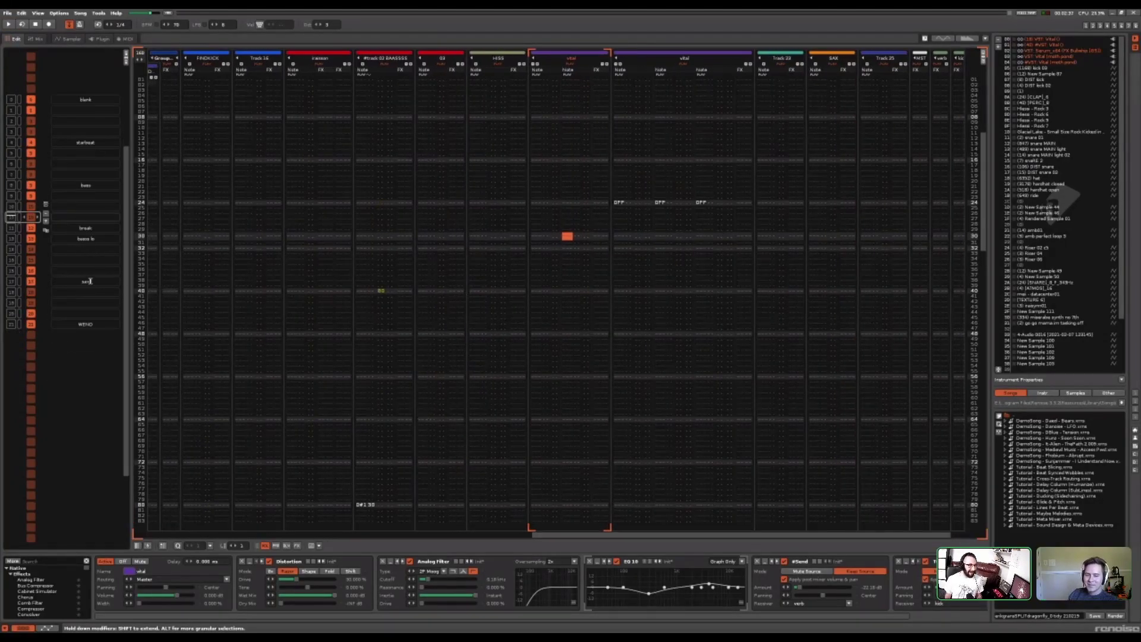
{"action": "key", "text": "space"}
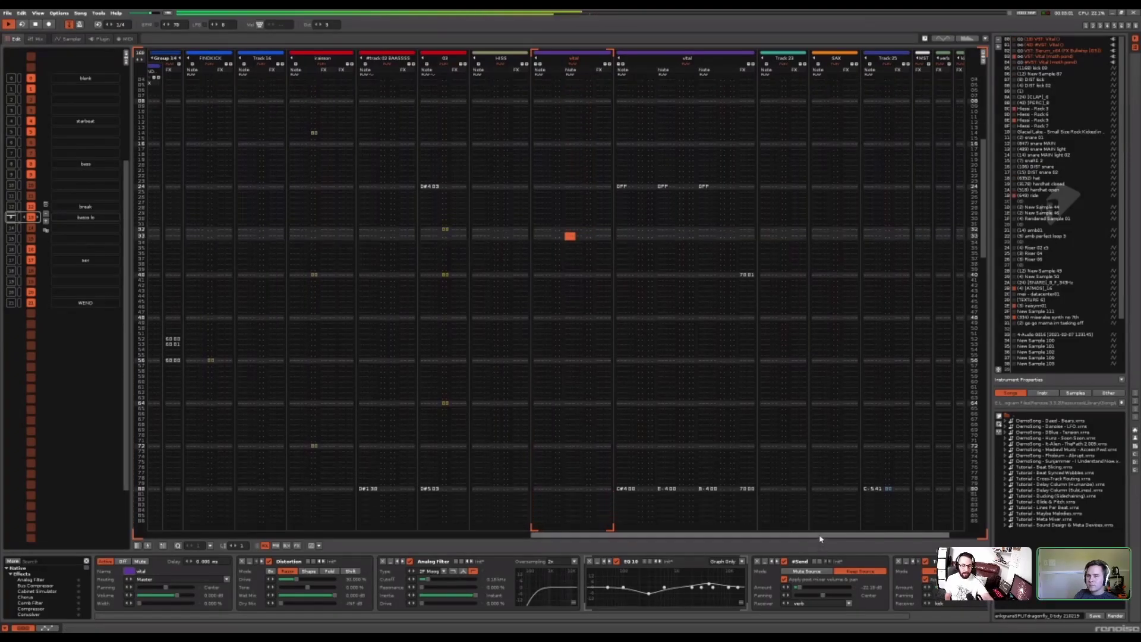
{"action": "scroll", "coordinate": [797, 539], "scroll_direction": "right", "scroll_amount": 1}
{"action": "key", "text": "space"}
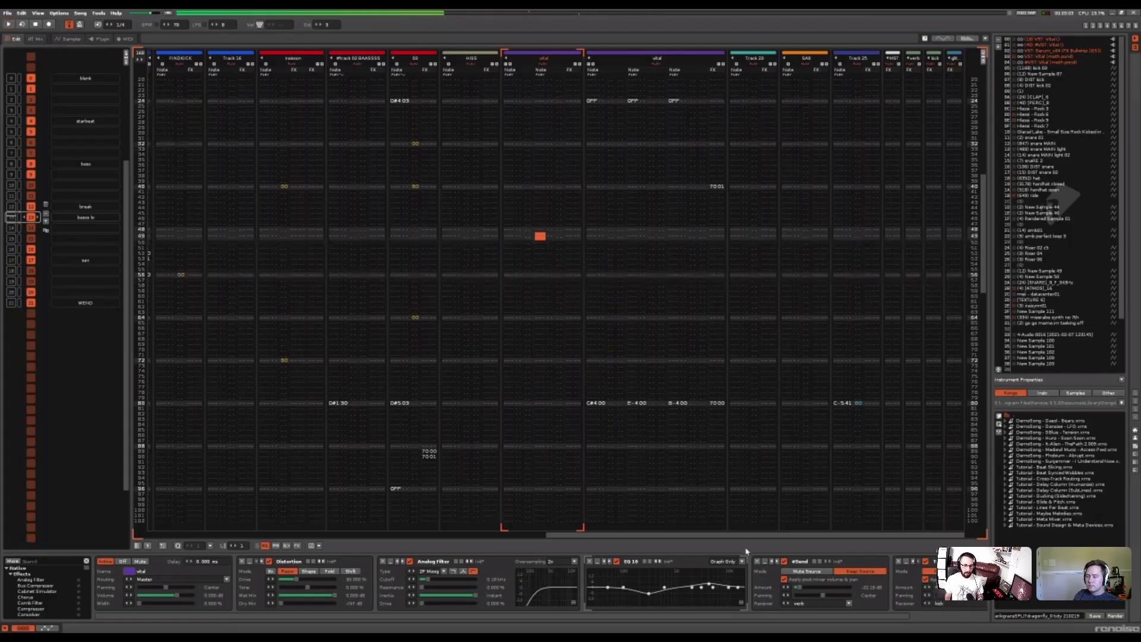
{"action": "scroll", "coordinate": [981, 208], "scroll_direction": "left", "scroll_amount": 4}
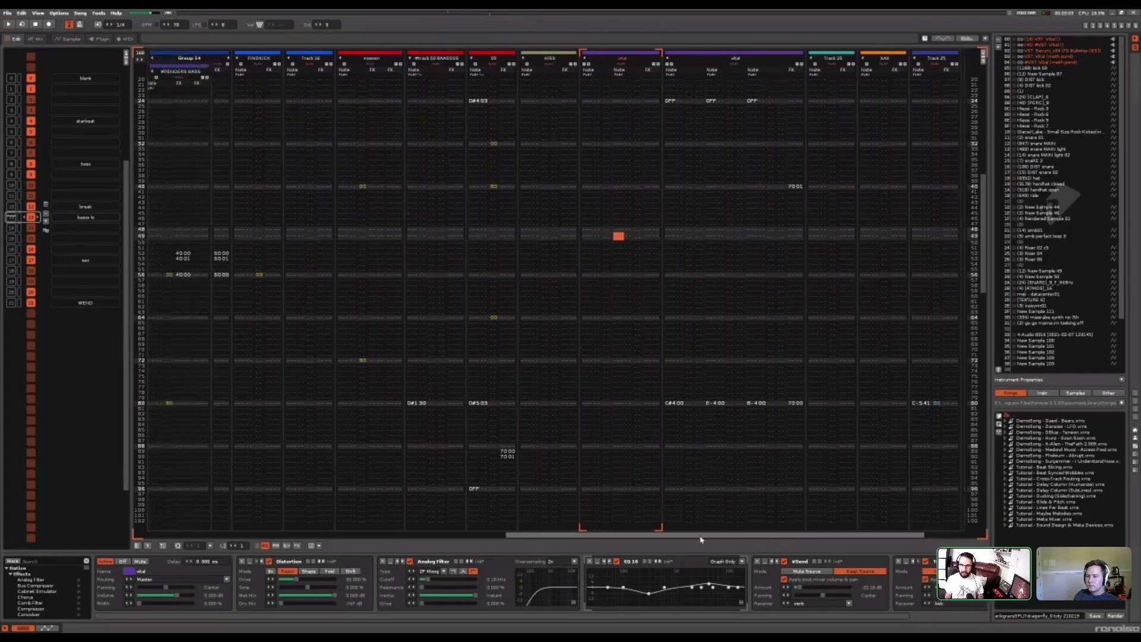
Browse the drum samples in the instrument list from the kicks down to snare 2
{"action": "left_click", "coordinate": [1054, 120]}
{"action": "left_click", "coordinate": [1057, 126]}
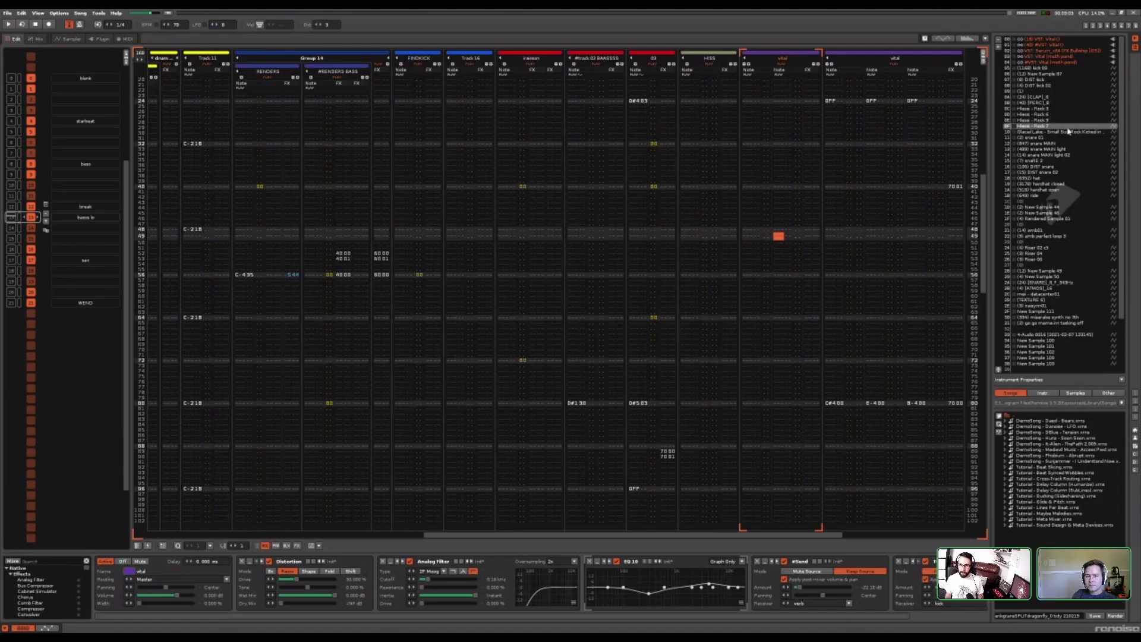
{"action": "left_click", "coordinate": [1059, 131]}
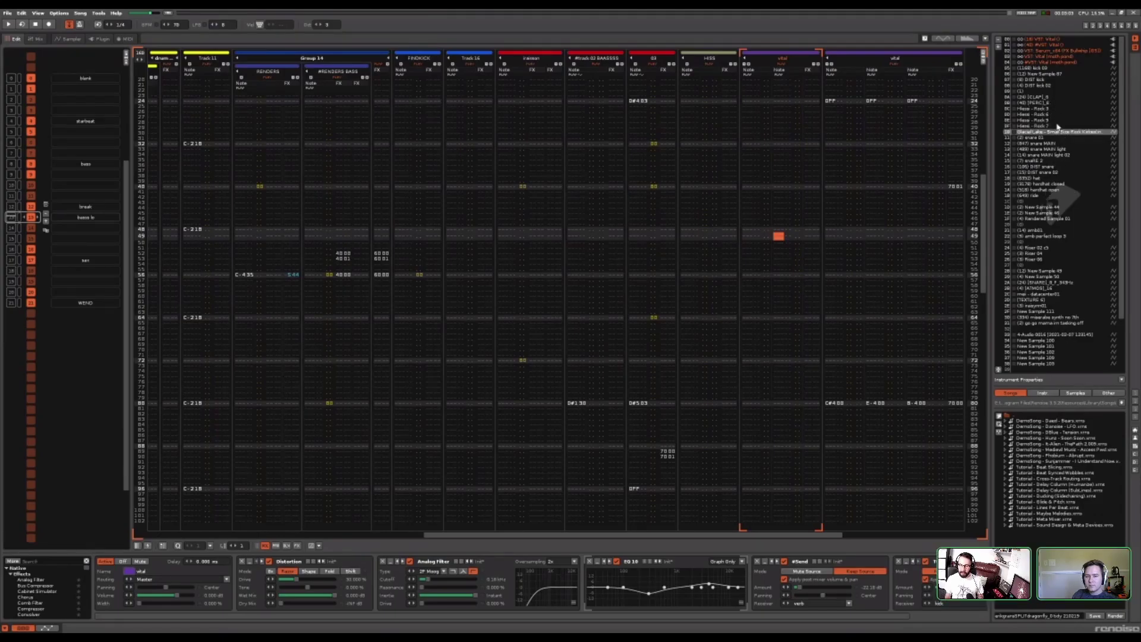
{"action": "key", "text": "ctrl+Down"}
{"action": "key", "text": "ctrl+Down"}
{"action": "key", "text": "ctrl+Down"}
{"action": "key", "text": "ctrl+Down"}
{"action": "key", "text": "ctrl+Down"}
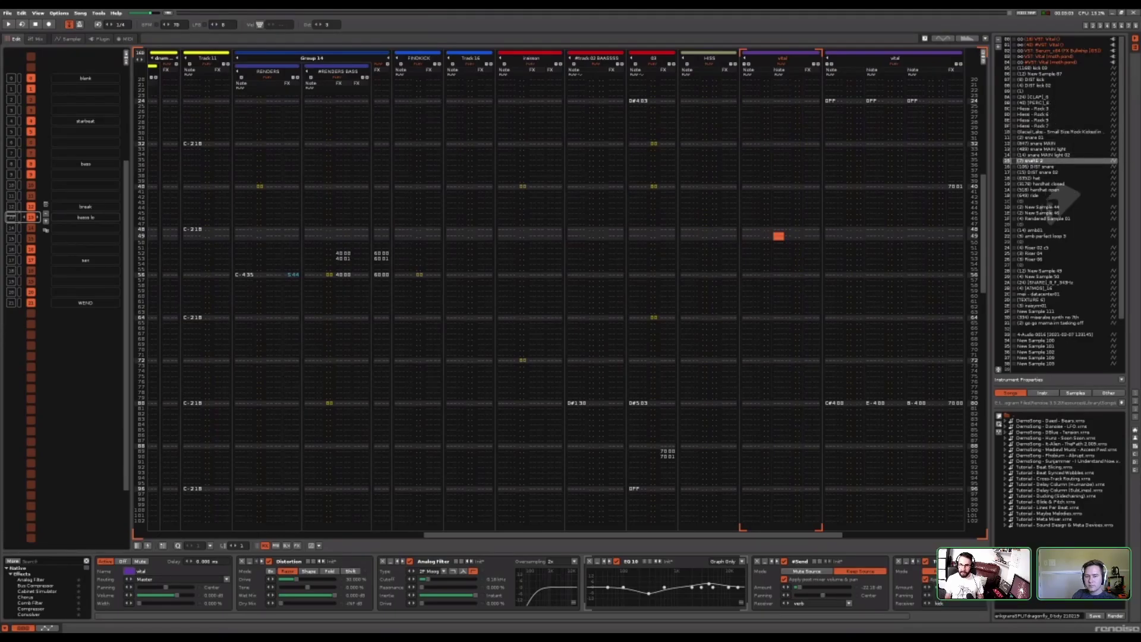
Select the instrument New Sample 101 and look through the remaining samples in the instrument list
{"action": "left_click_drag", "start_coordinate": [1121, 117], "coordinate": [1121, 171]}
{"action": "left_click", "coordinate": [1068, 278]}
{"action": "left_click", "coordinate": [1060, 361]}
{"action": "left_click", "coordinate": [1056, 284]}
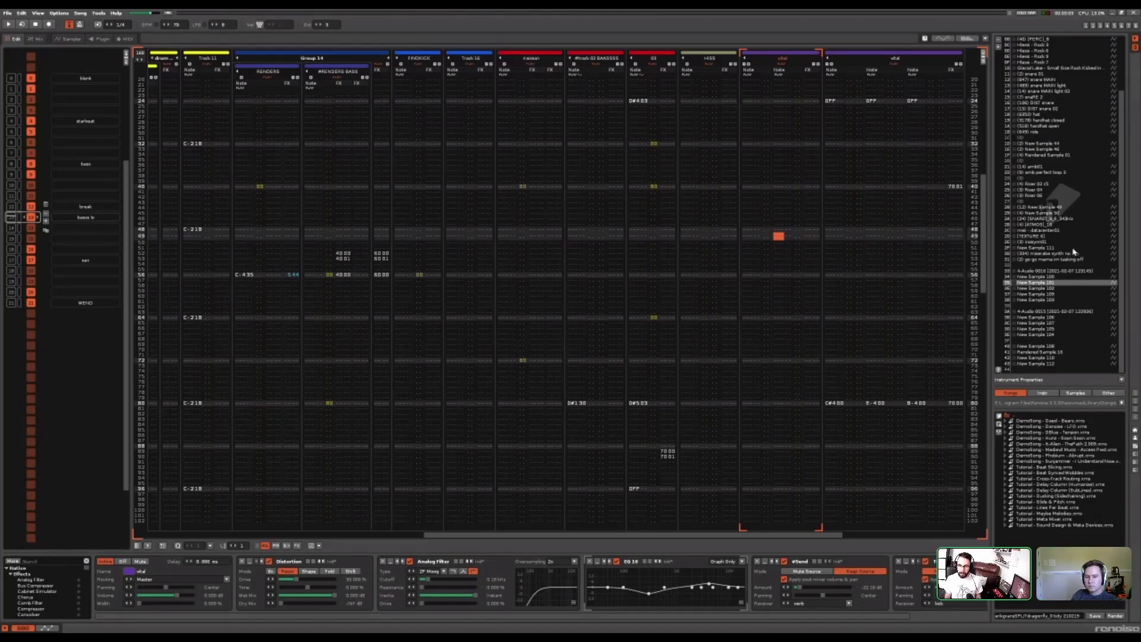
{"action": "scroll", "coordinate": [1121, 228], "scroll_direction": "up", "scroll_amount": 1}
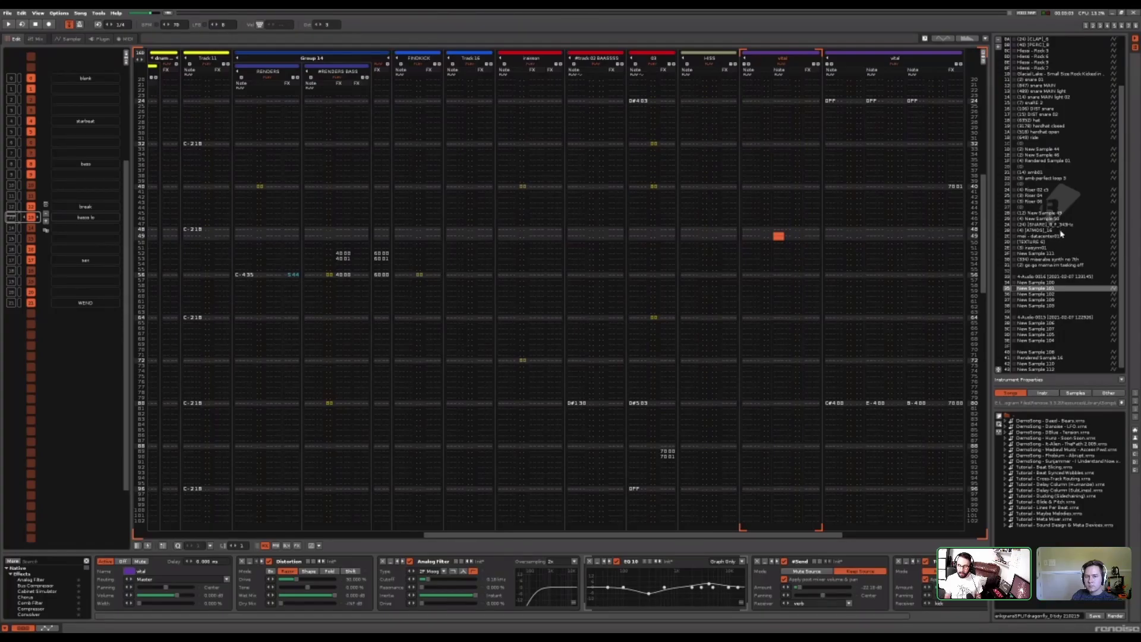
{"action": "scroll", "coordinate": [1121, 236], "scroll_direction": "up", "scroll_amount": 3}
{"action": "left_click_drag", "start_coordinate": [1121, 236], "coordinate": [1121, 205]}
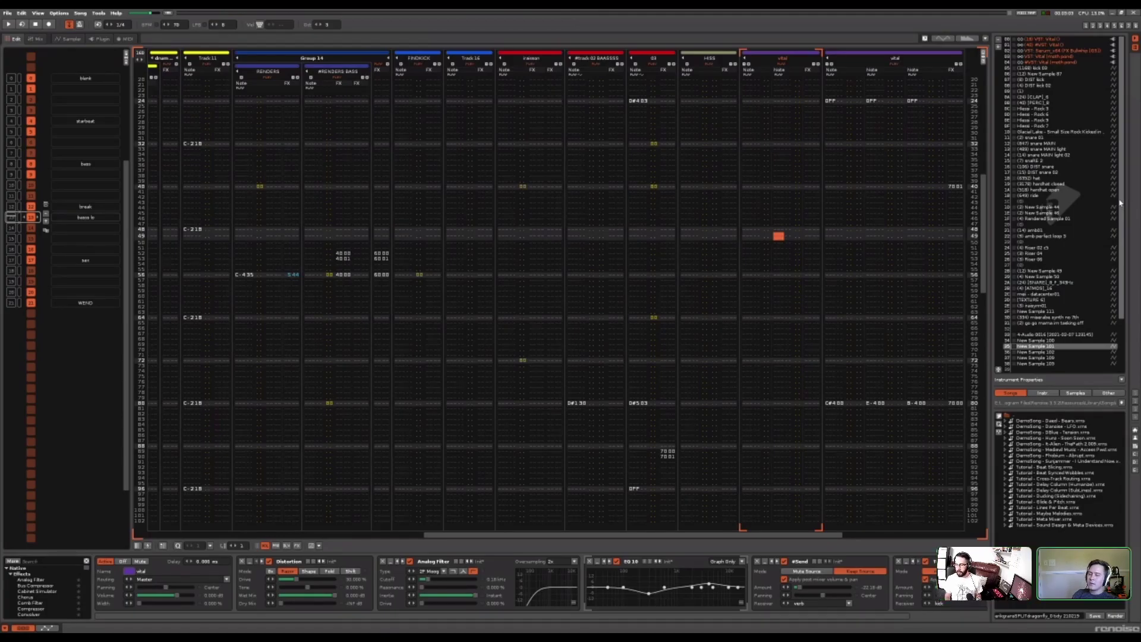
{"action": "left_click_drag", "start_coordinate": [1120, 206], "coordinate": [1125, 266]}
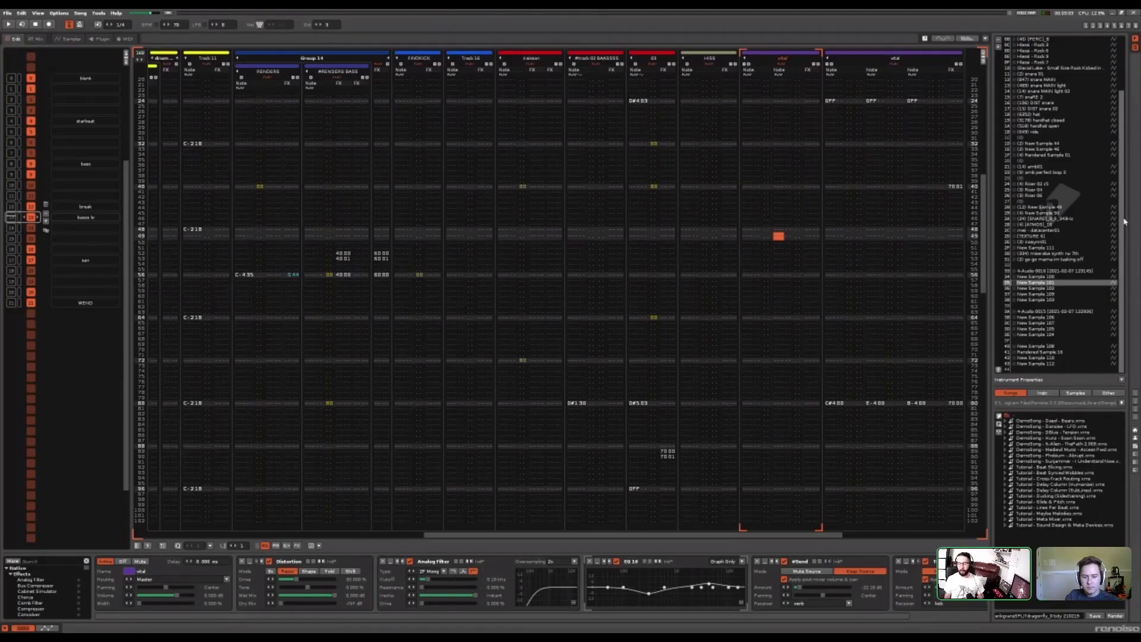
Place the cursor in the narrower vital track's first note column and play the pattern after "break" from its start
{"action": "left_click_drag", "start_coordinate": [702, 289], "coordinate": [717, 274]}
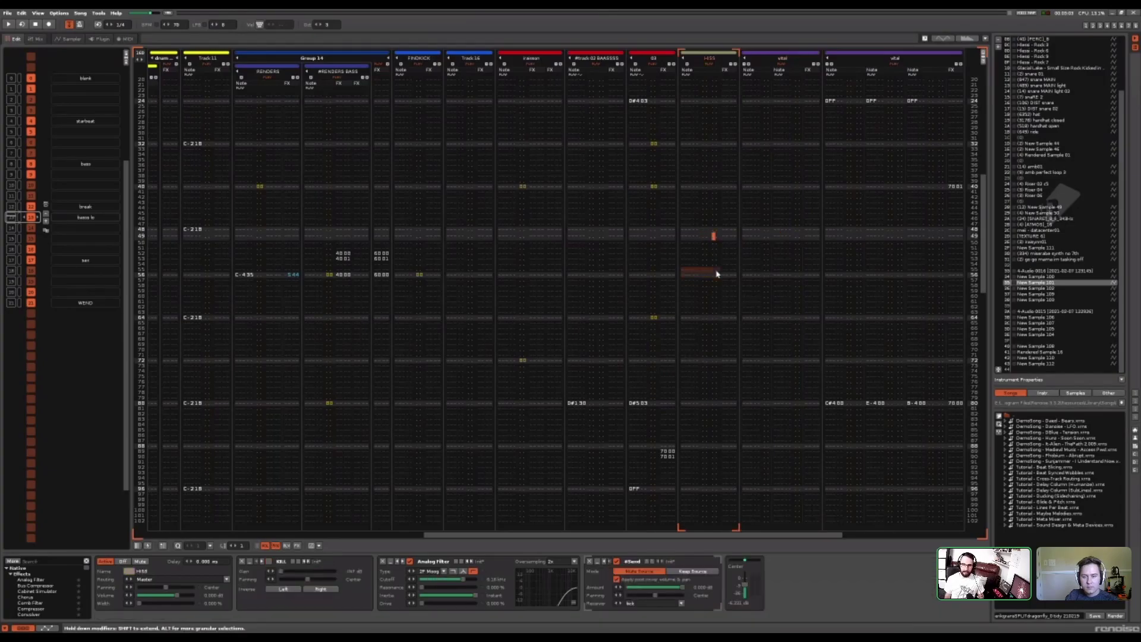
{"action": "left_click", "coordinate": [670, 287]}
{"action": "key", "text": "space"}
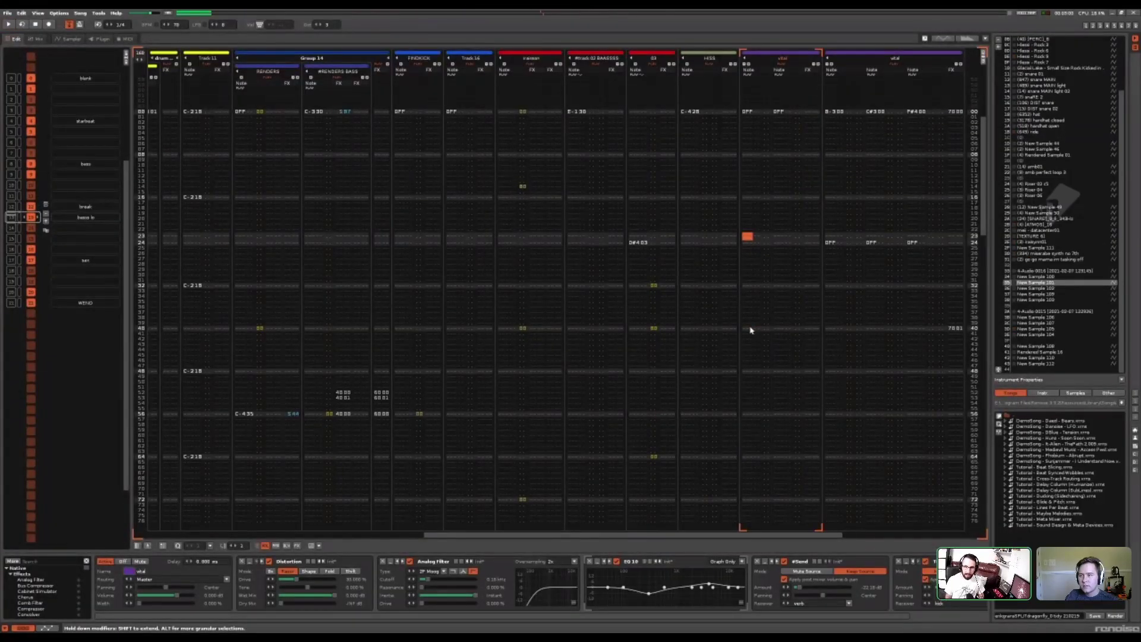
{"action": "key", "text": "space"}
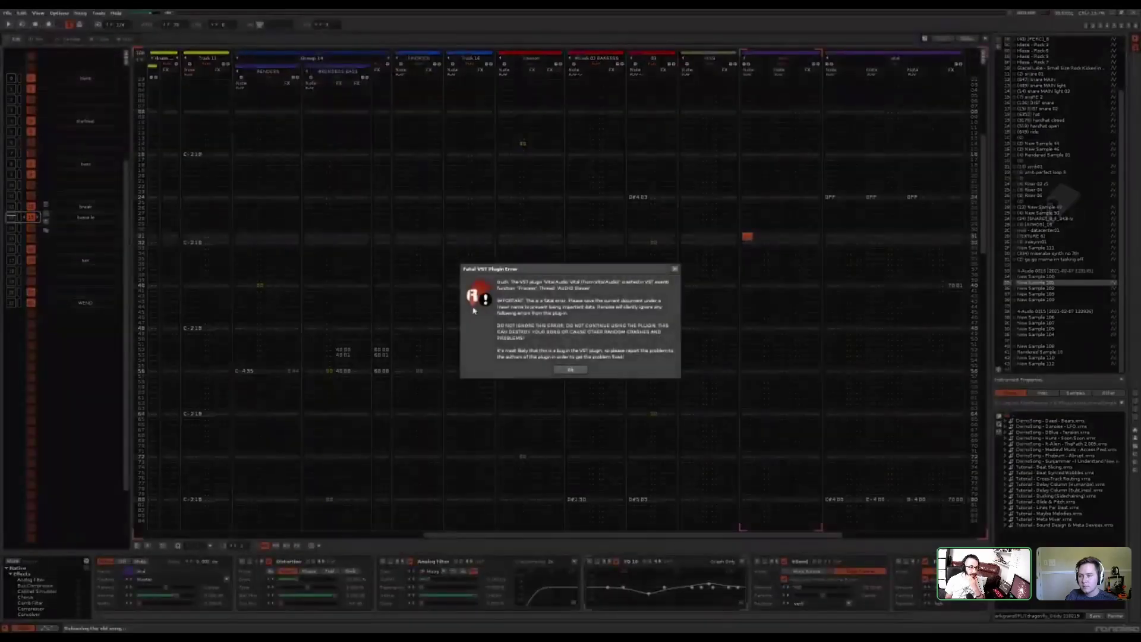
Dismiss the fatal VST plugin errors and load the "too close to ghosts" song
{"action": "left_click", "coordinate": [570, 369]}
{"action": "left_click", "coordinate": [582, 371]}
{"action": "left_click", "coordinate": [571, 370]}
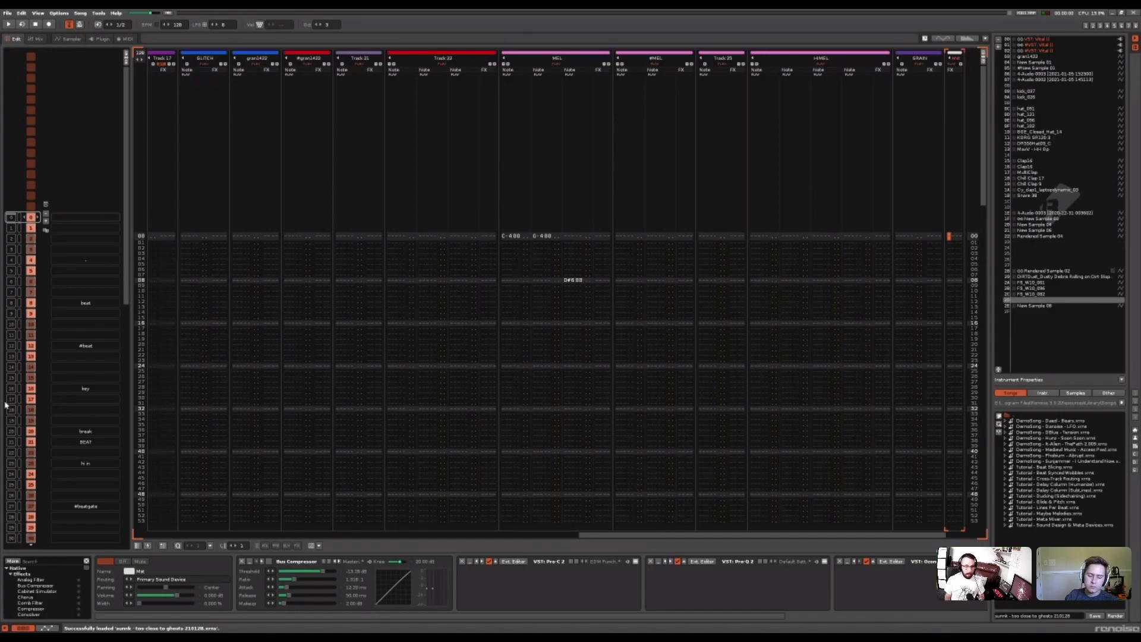
Go to the pattern just before "#beat" and look across its tracks from Track 22 back to the DRUMS group
{"action": "scroll", "coordinate": [76, 377], "scroll_direction": "down", "scroll_amount": 13}
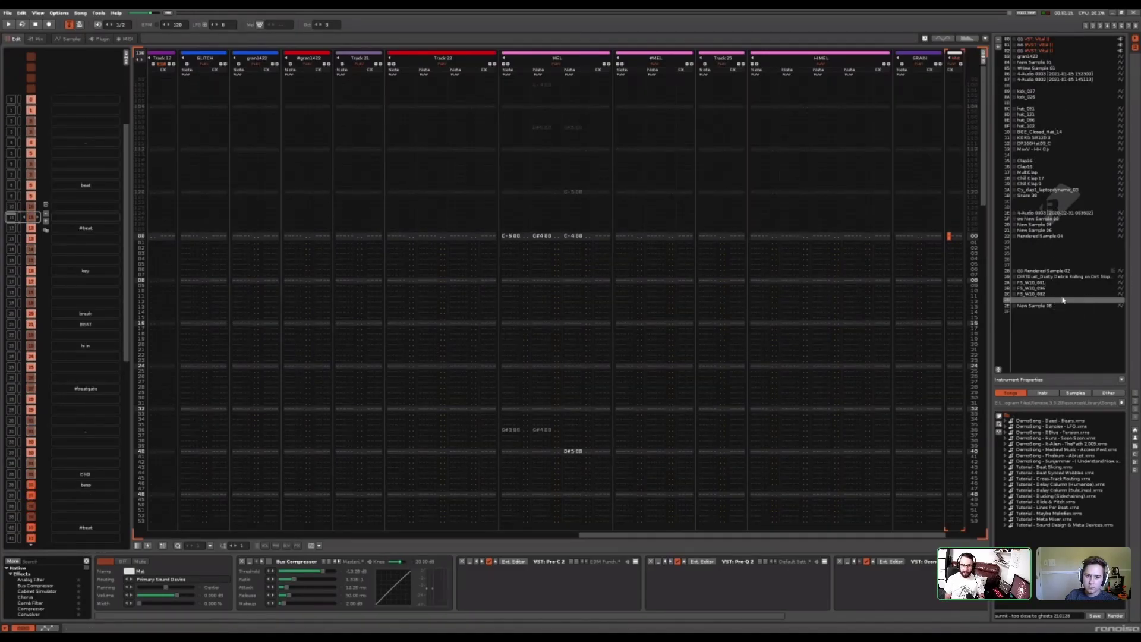
{"action": "left_click", "coordinate": [470, 237]}
{"action": "scroll", "coordinate": [702, 537], "scroll_direction": "left", "scroll_amount": 1}
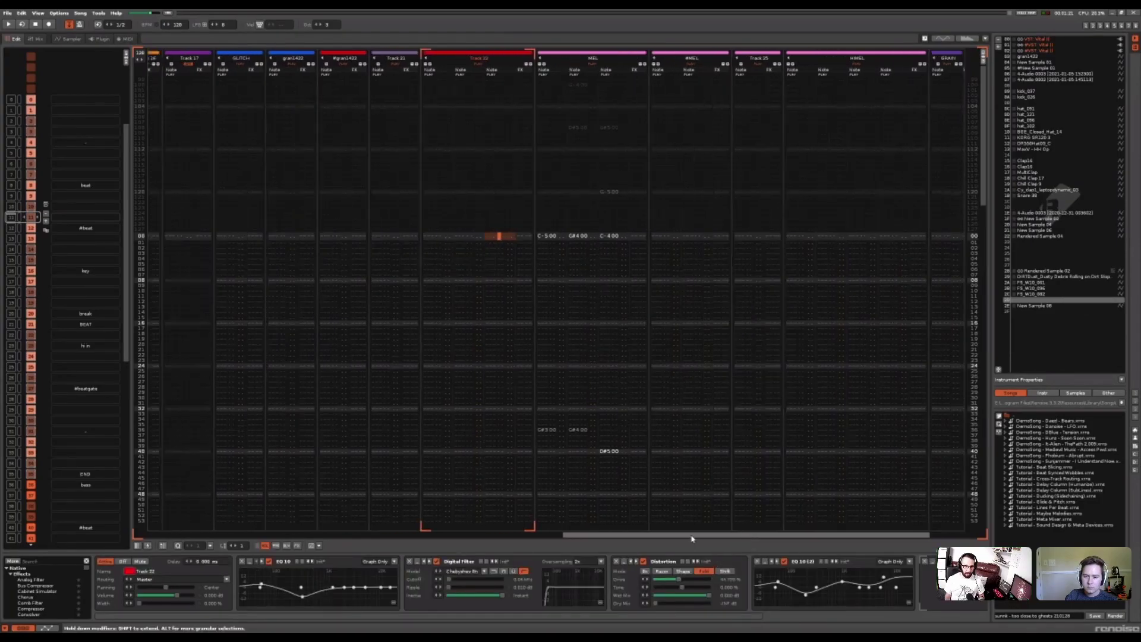
{"action": "left_click_drag", "start_coordinate": [702, 537], "coordinate": [222, 544]}
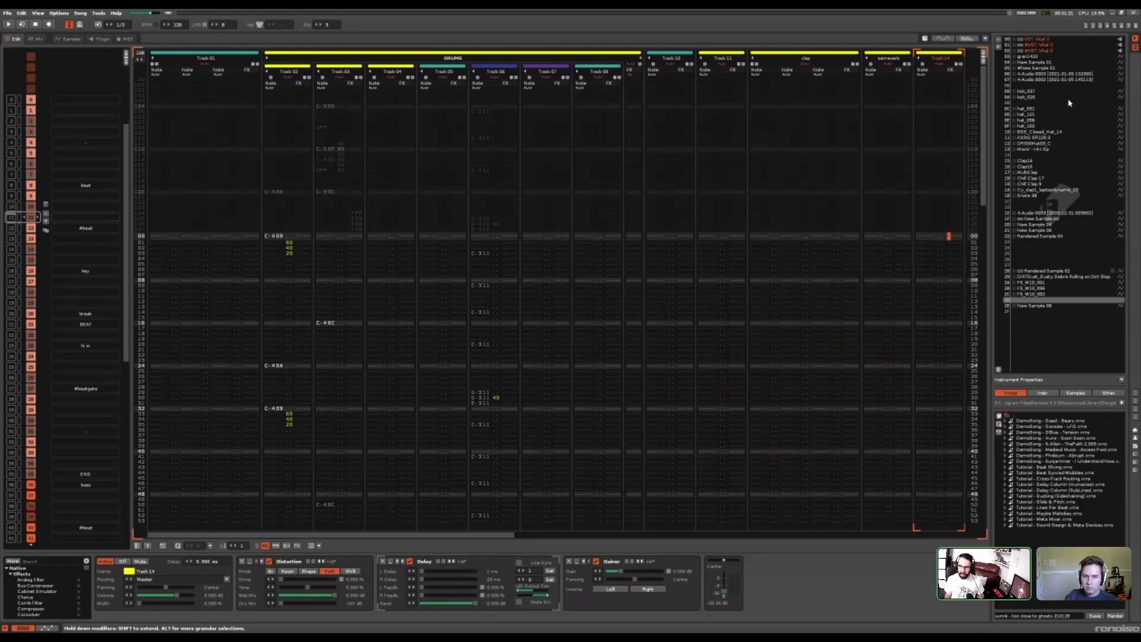
Audition the gran1422 instrument's waveform in the sampler and return to the pattern editor
{"action": "left_click", "coordinate": [1044, 57]}
{"action": "key", "text": "F3"}
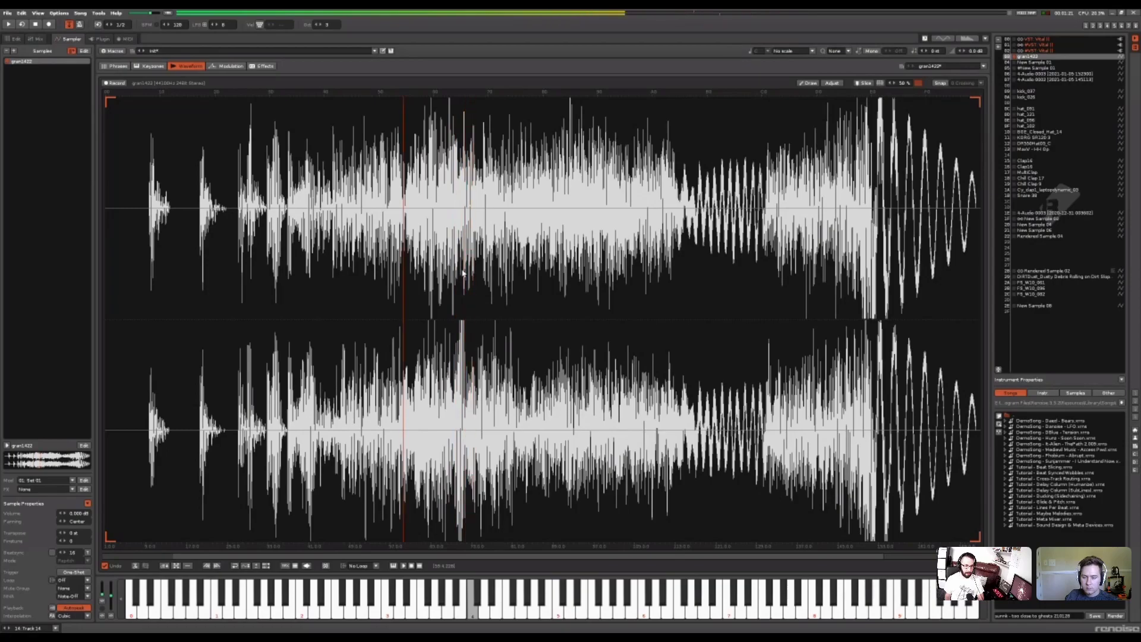
{"action": "key", "text": "F1"}
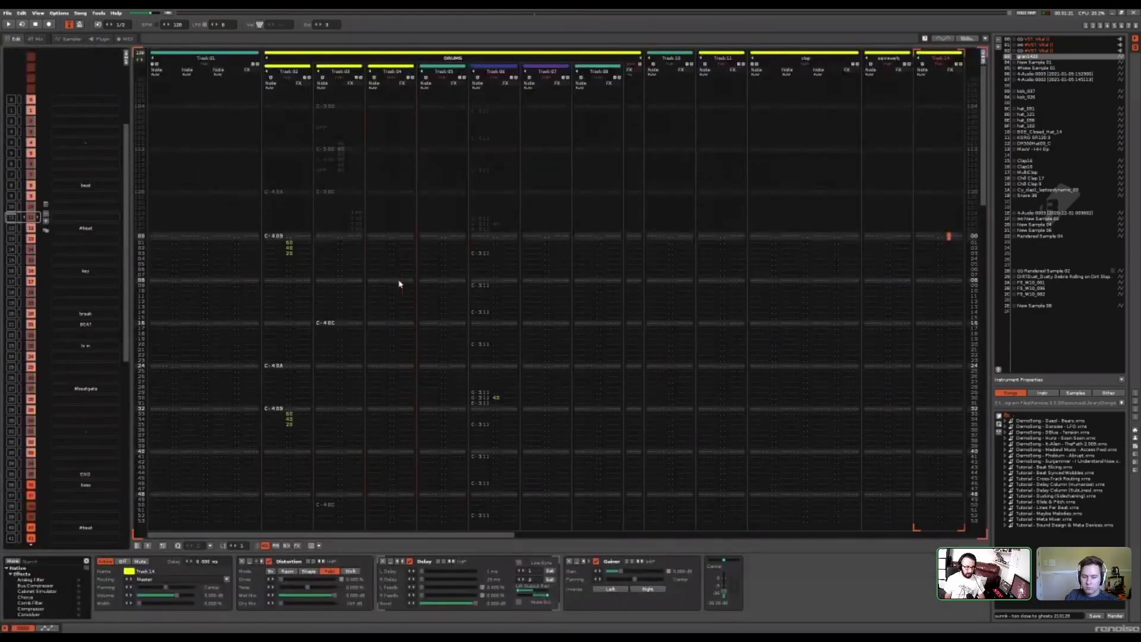
Place the cursor on the first row of Track 01's second note column
{"action": "left_click", "coordinate": [212, 229]}
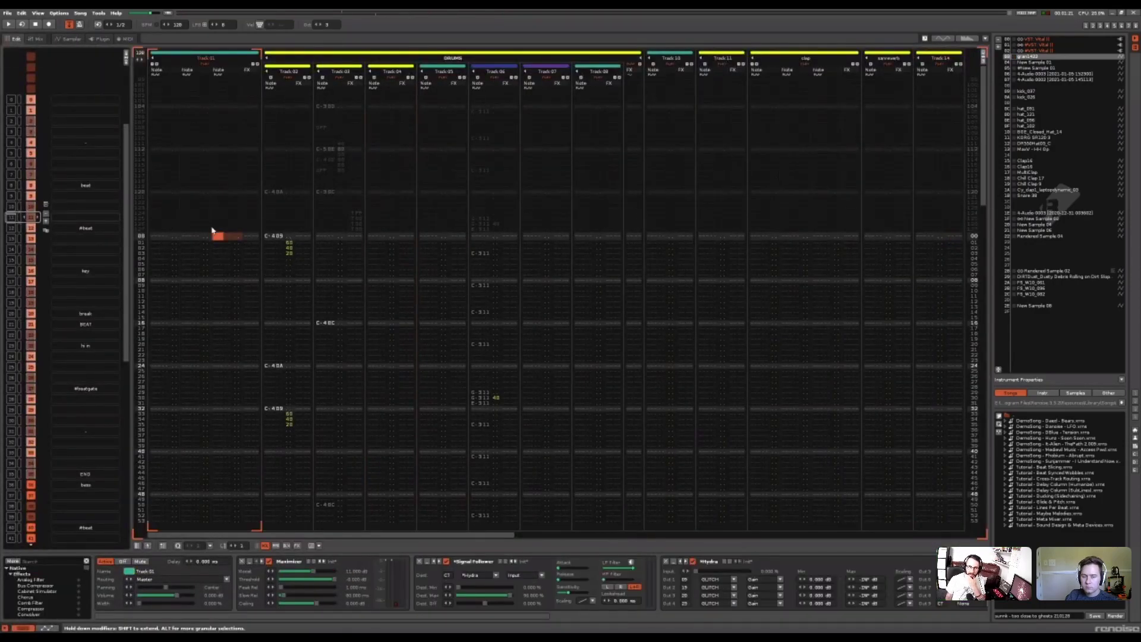
{"action": "left_click", "coordinate": [194, 234]}
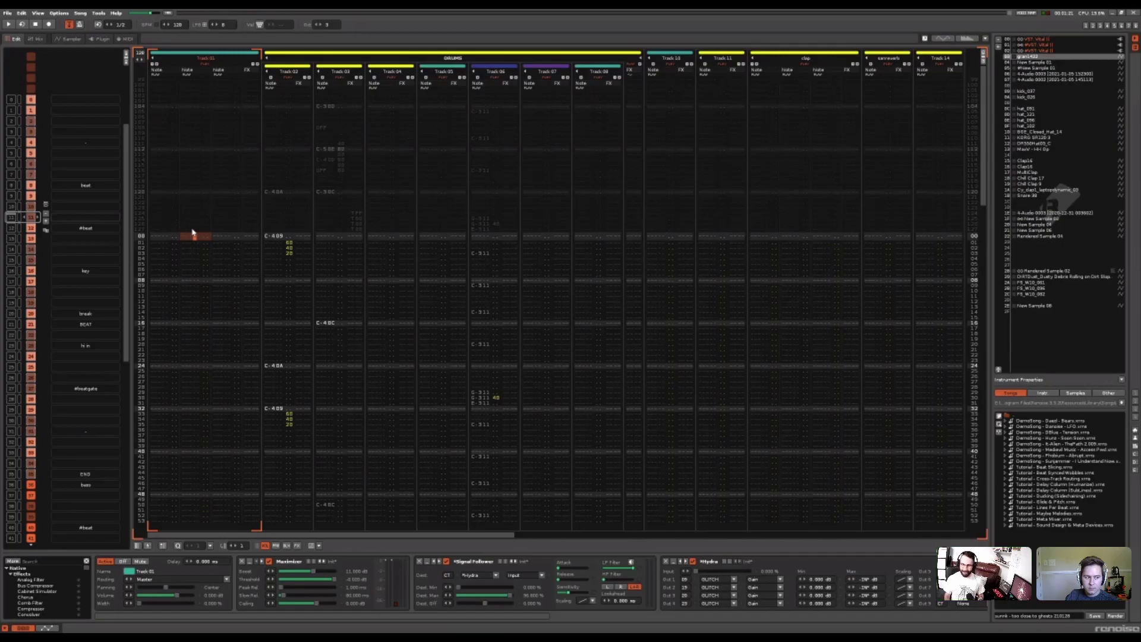
Place the cursor in Track 01's second note column and move ahead through the pattern sequence to "#beatgate"
{"action": "left_click_drag", "start_coordinate": [271, 261], "coordinate": [177, 236]}
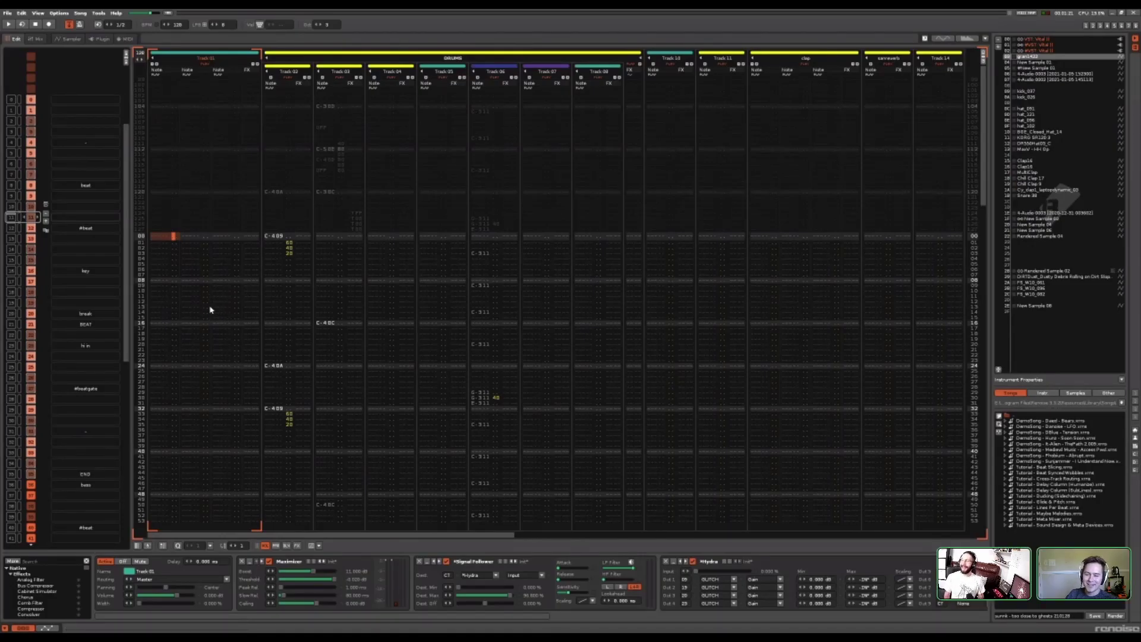
{"action": "left_click", "coordinate": [187, 236]}
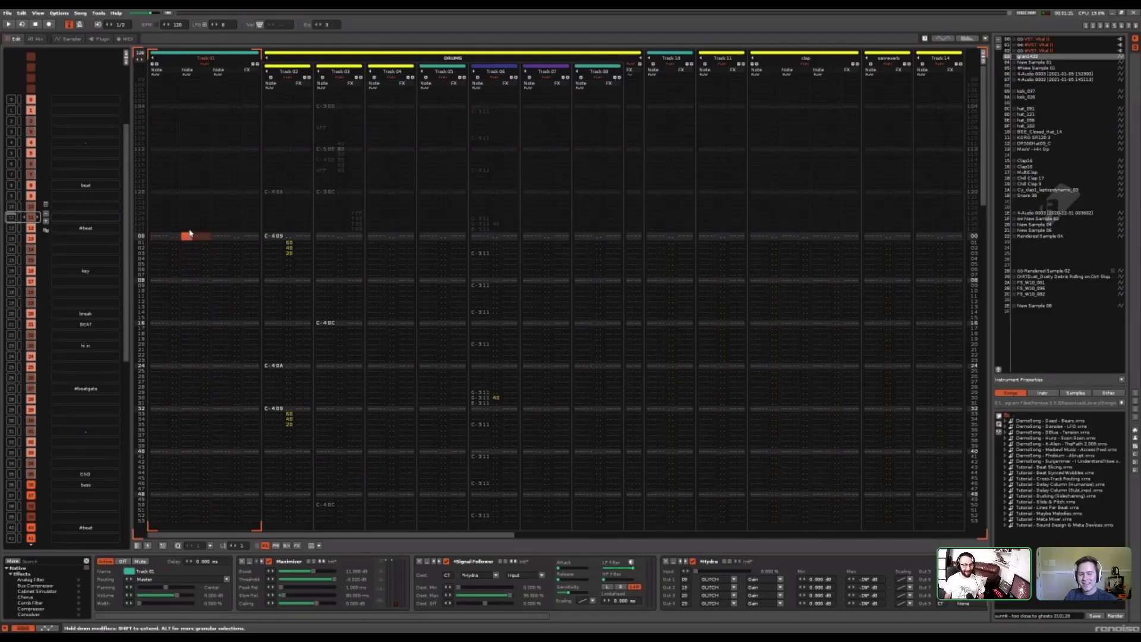
{"action": "scroll", "coordinate": [91, 303], "scroll_direction": "down", "scroll_amount": 1}
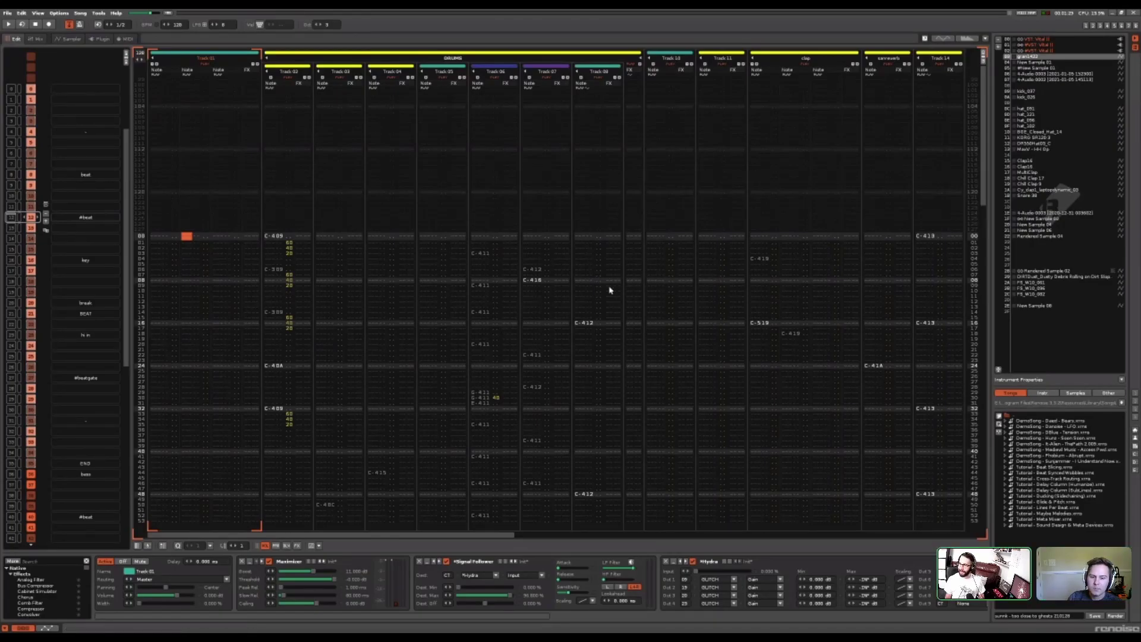
{"action": "scroll", "coordinate": [192, 328], "scroll_direction": "down", "scroll_amount": 4}
{"action": "scroll", "coordinate": [53, 332], "scroll_direction": "down", "scroll_amount": 14}
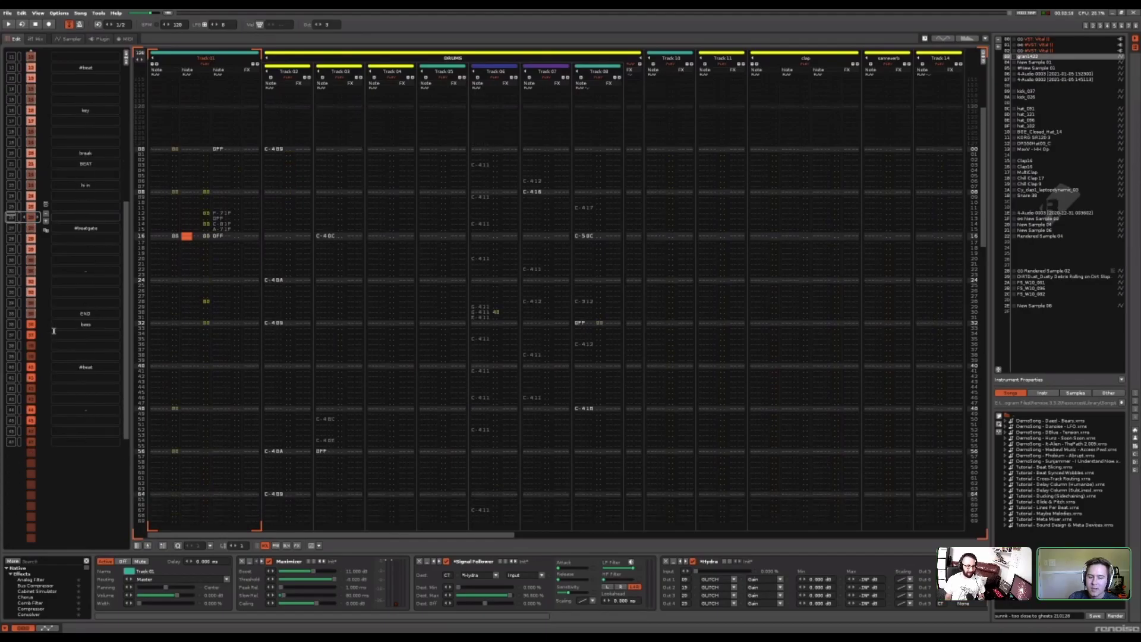
{"action": "scroll", "coordinate": [54, 331], "scroll_direction": "down", "scroll_amount": 1}
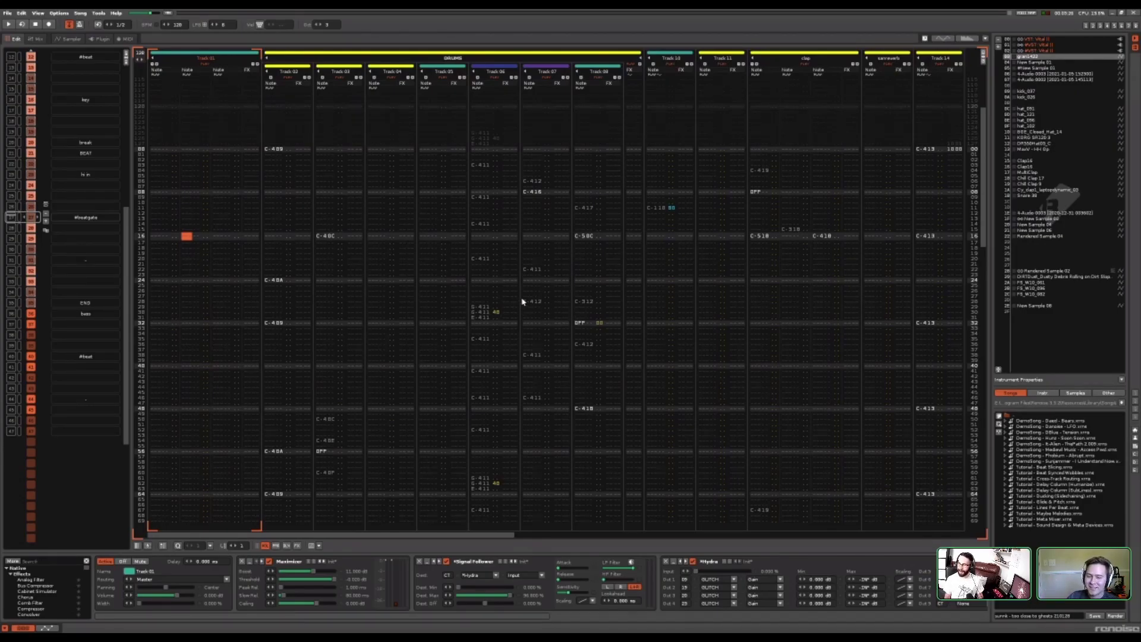
Inspect the notes and effect devices of Track 08 and Track 07 in the DRUMS group of the "#beatgate" pattern
{"action": "left_click", "coordinate": [585, 291]}
{"action": "left_click", "coordinate": [581, 276]}
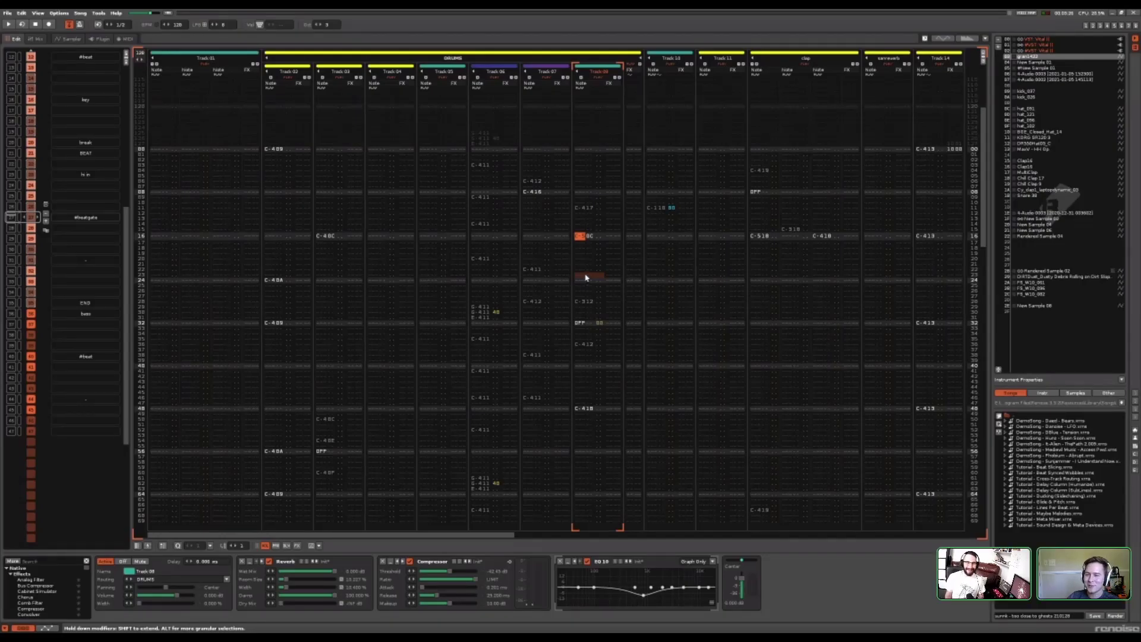
{"action": "left_click", "coordinate": [587, 237]}
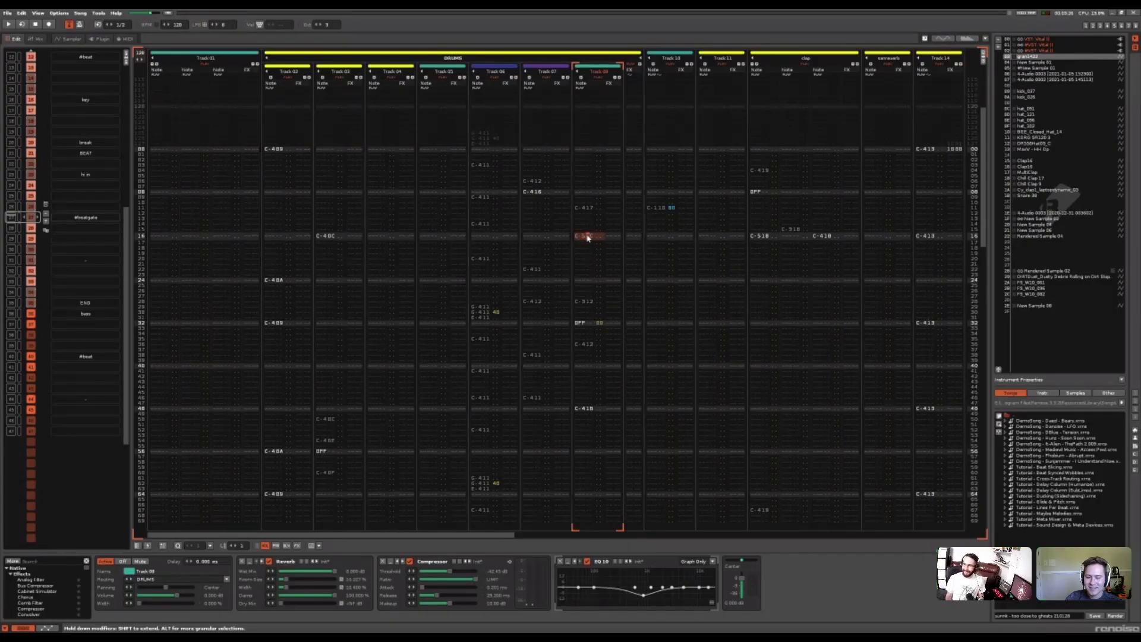
{"action": "left_click_drag", "start_coordinate": [586, 239], "coordinate": [583, 311]}
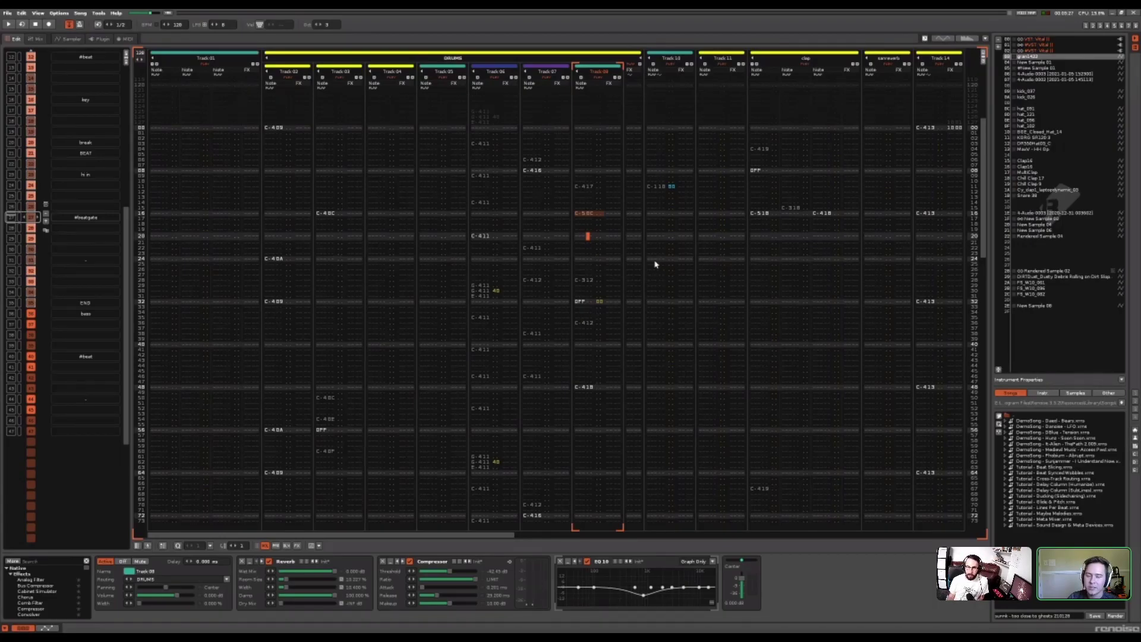
{"action": "left_click_drag", "start_coordinate": [497, 275], "coordinate": [468, 280]}
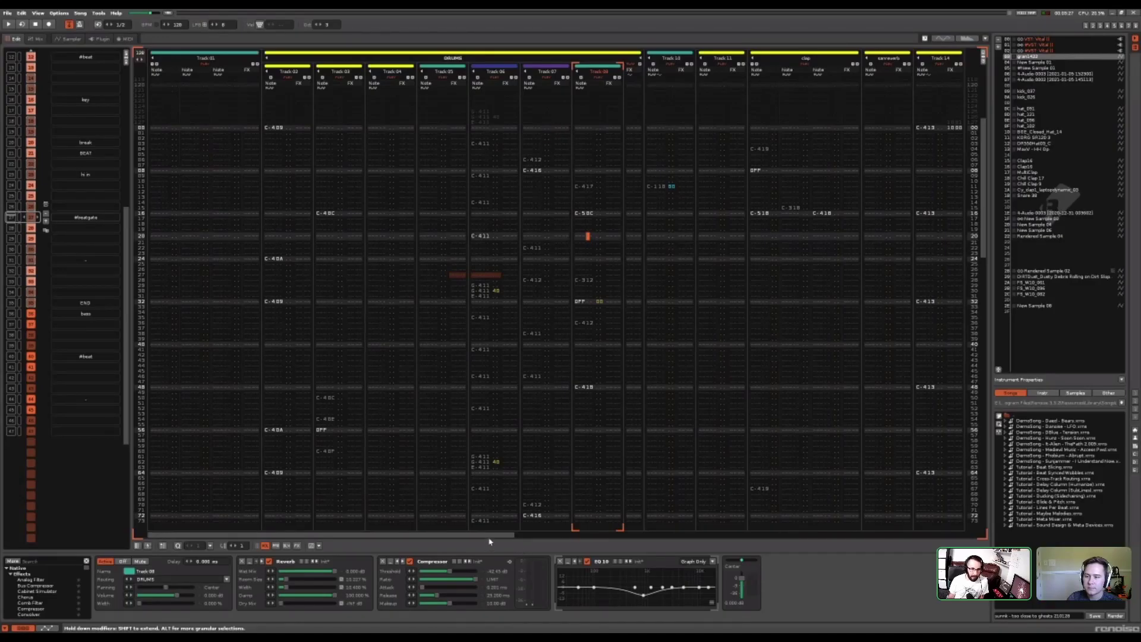
{"action": "left_click", "coordinate": [561, 127]}
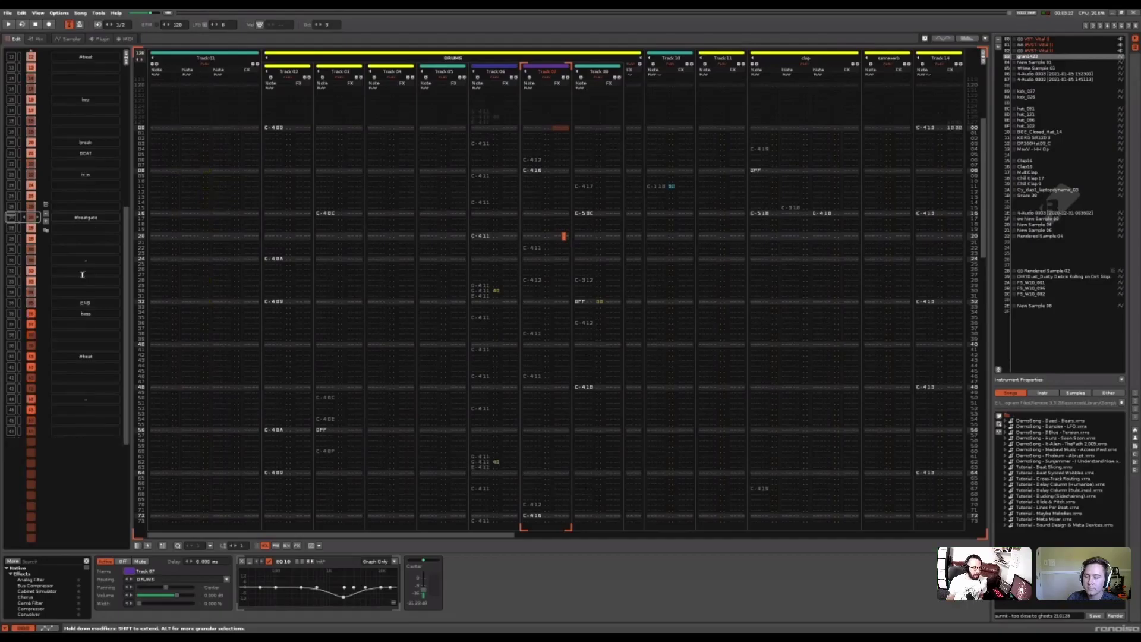
Play the song from the "#beatgate" pattern and look through the MEL track's effect chain
{"action": "key", "text": "space"}
{"action": "left_click_drag", "start_coordinate": [488, 537], "coordinate": [509, 538]}
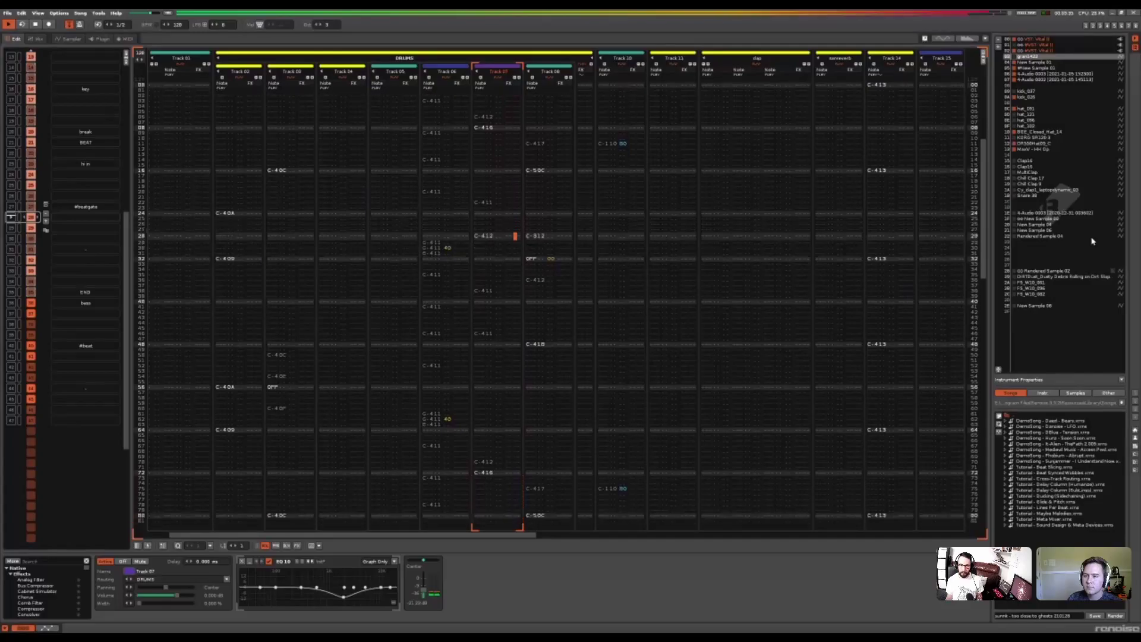
{"action": "left_click_drag", "start_coordinate": [531, 535], "coordinate": [921, 537]}
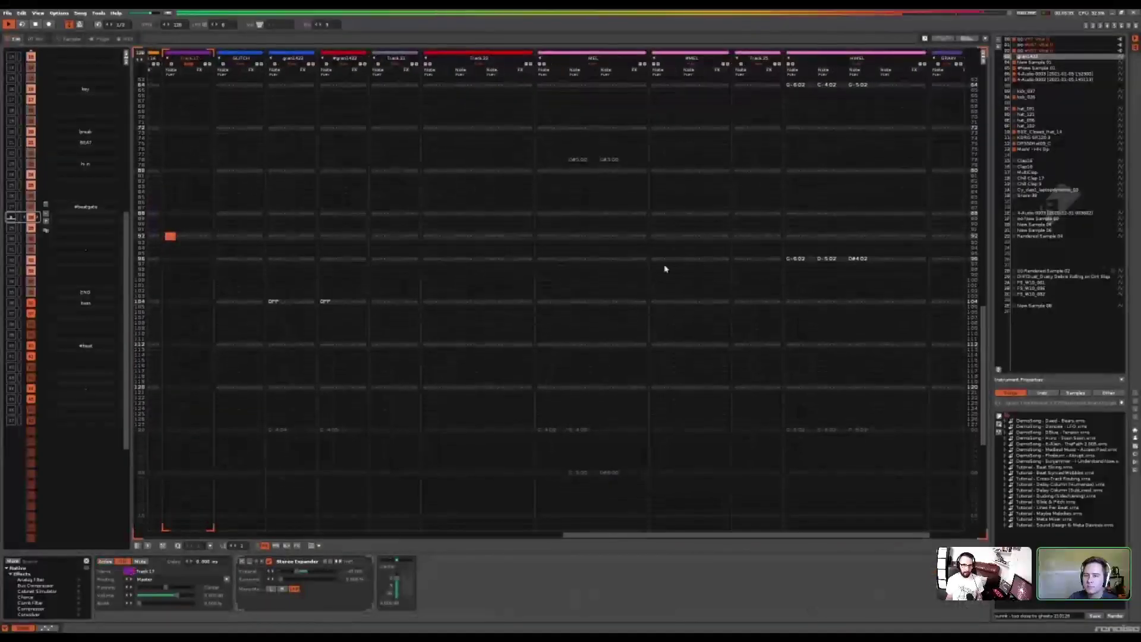
{"action": "left_click", "coordinate": [577, 236]}
{"action": "left_click_drag", "start_coordinate": [366, 619], "coordinate": [770, 619]}
{"action": "left_click_drag", "start_coordinate": [814, 619], "coordinate": [714, 624]}
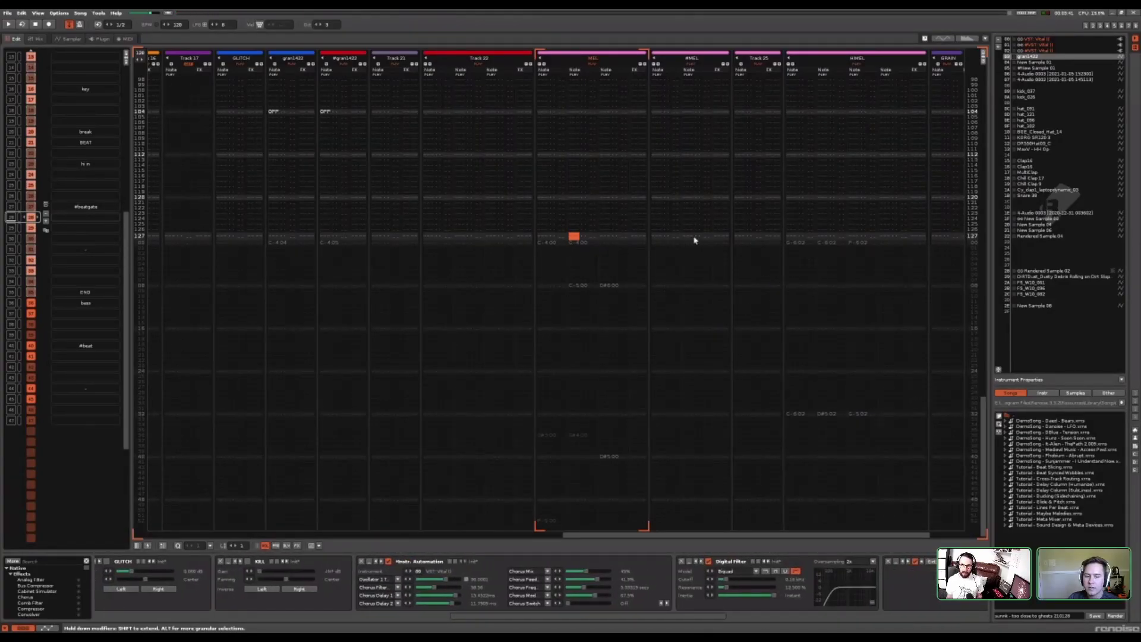
Look back through the MEL track's notes from the pattern's end to about row 49 of the "#beatgate" pattern
{"action": "left_click_drag", "start_coordinate": [847, 535], "coordinate": [881, 536]}
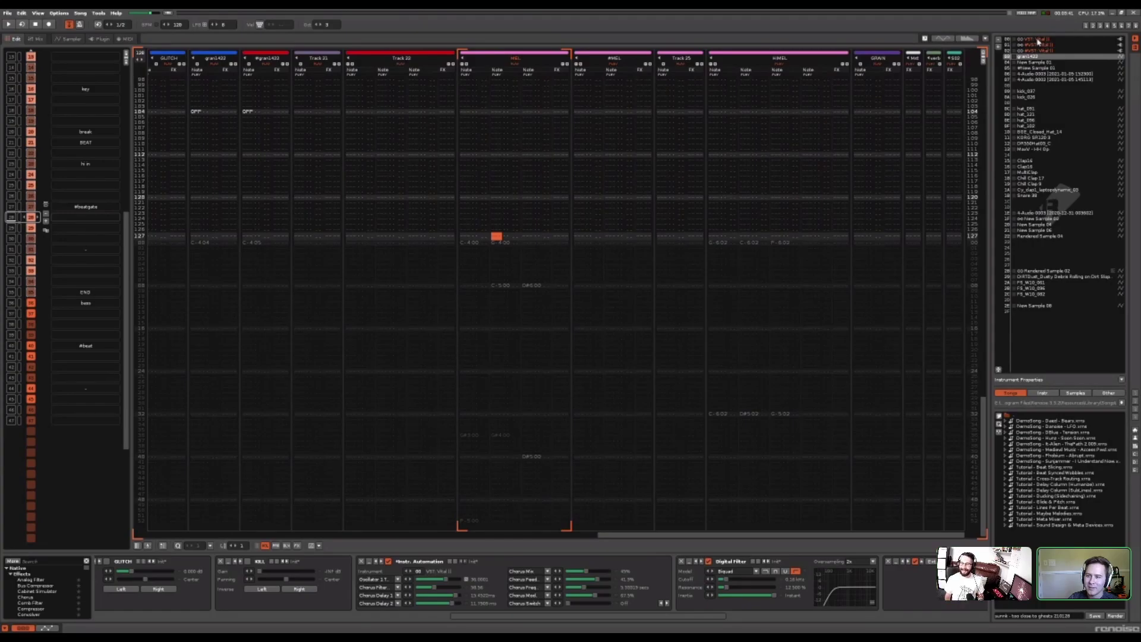
{"action": "left_click_drag", "start_coordinate": [519, 237], "coordinate": [498, 238]}
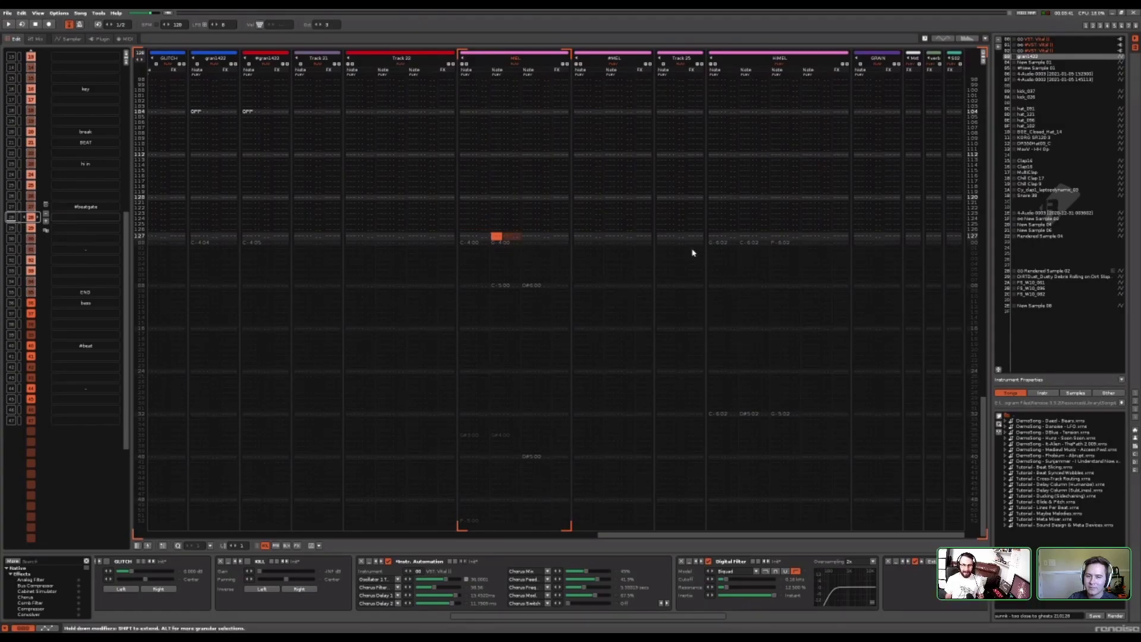
{"action": "scroll", "coordinate": [562, 299], "scroll_direction": "up", "scroll_amount": 2}
{"action": "scroll", "coordinate": [88, 270], "scroll_direction": "up", "scroll_amount": 1}
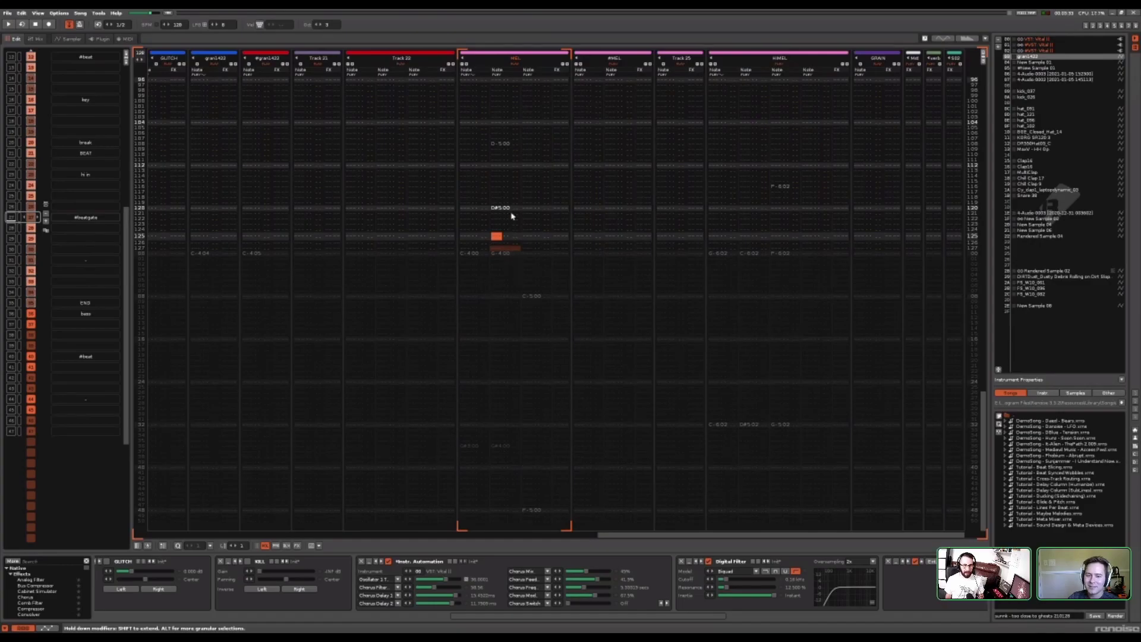
{"action": "scroll", "coordinate": [512, 216], "scroll_direction": "up", "scroll_amount": 12}
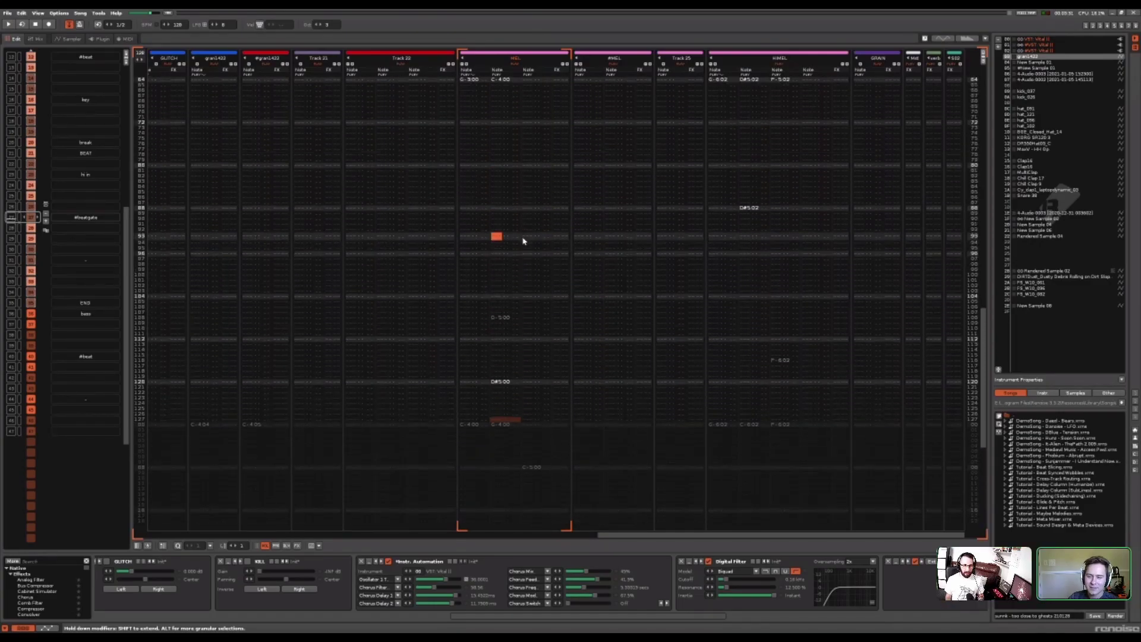
{"action": "scroll", "coordinate": [524, 240], "scroll_direction": "up", "scroll_amount": 10}
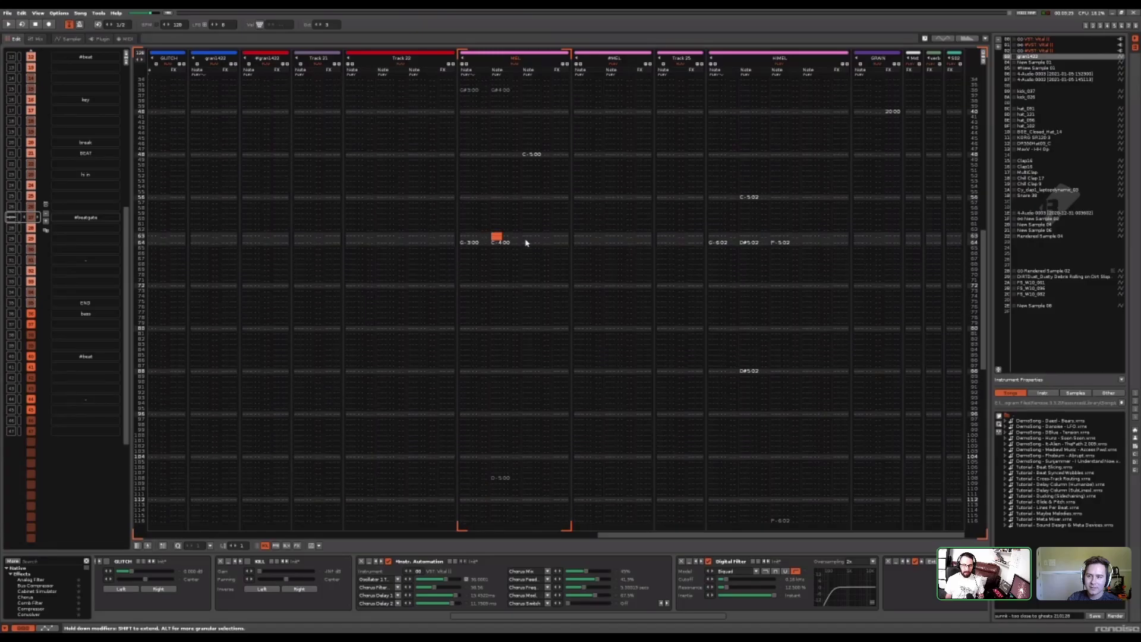
{"action": "scroll", "coordinate": [526, 242], "scroll_direction": "up", "scroll_amount": 2}
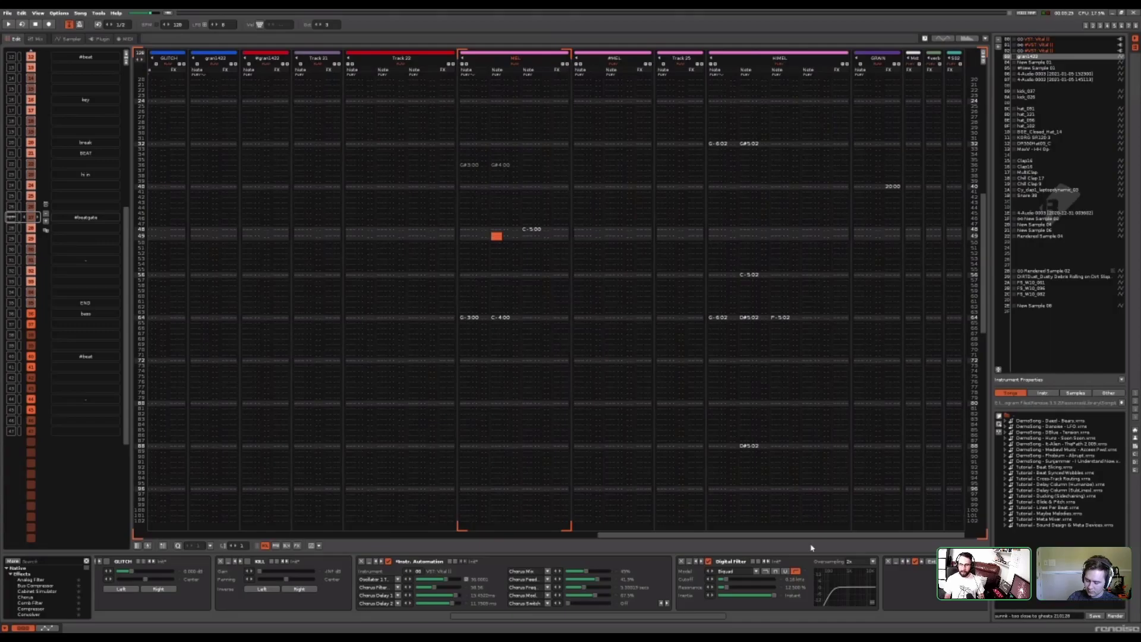
Show the effect chains of the HIMEL and GRAIN tracks
{"action": "left_click", "coordinate": [720, 262]}
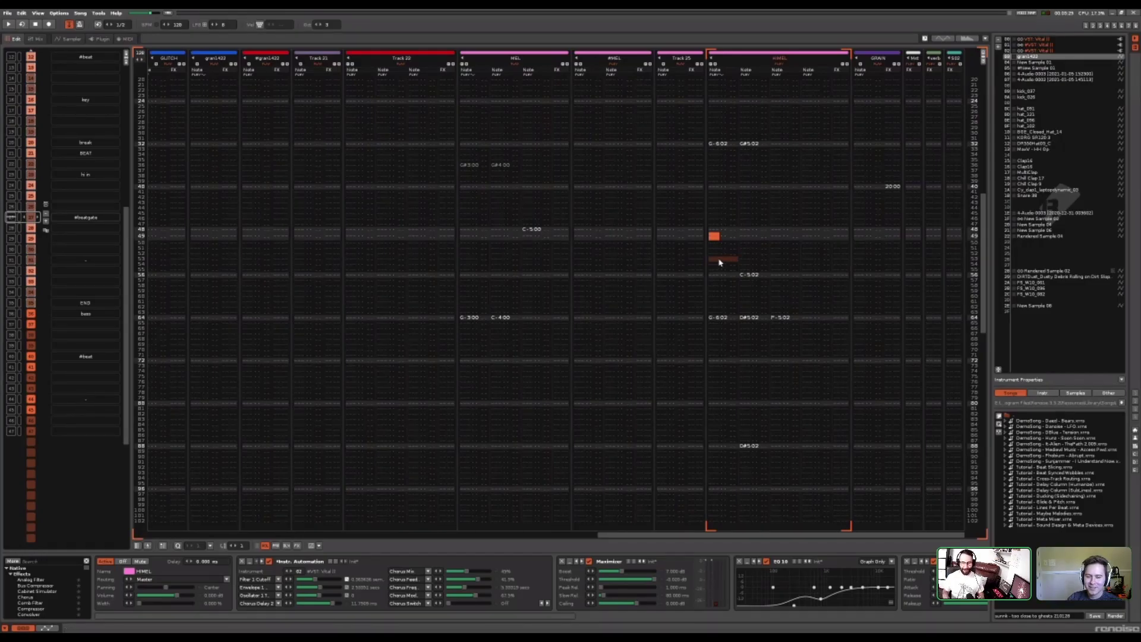
{"action": "left_click", "coordinate": [794, 236]}
{"action": "left_click_drag", "start_coordinate": [872, 535], "coordinate": [864, 536]}
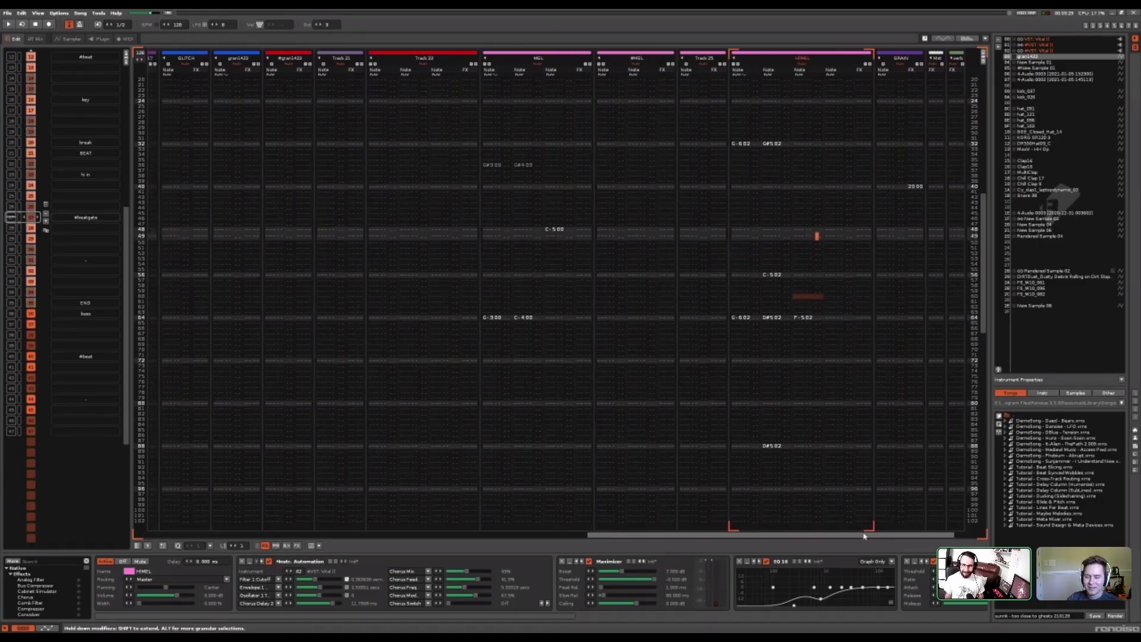
{"action": "left_click", "coordinate": [882, 257]}
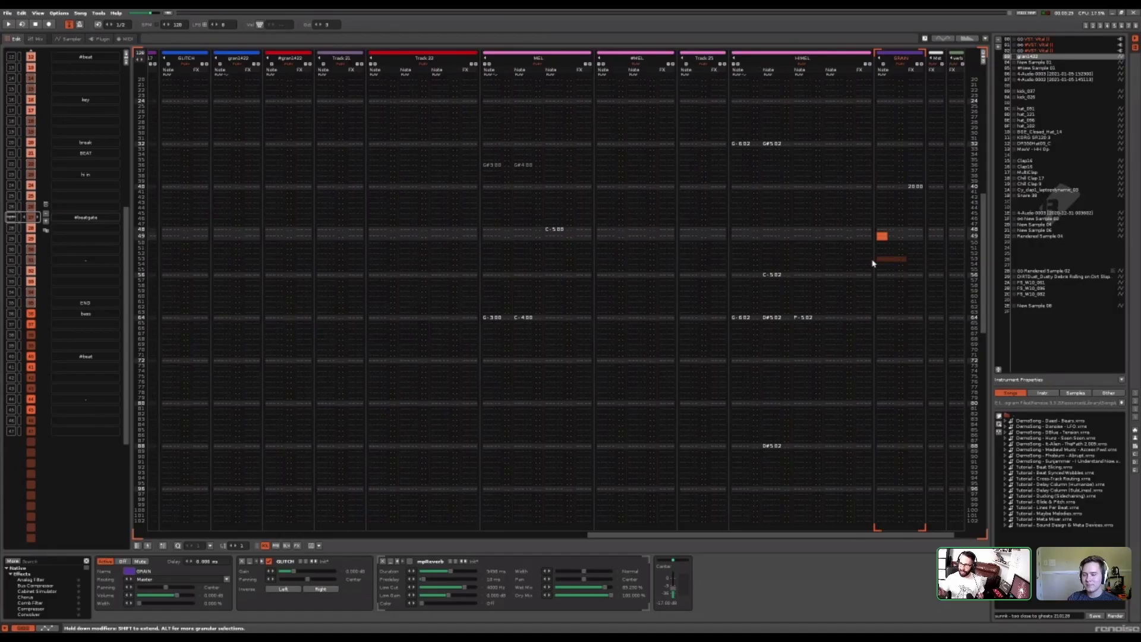
Return to the DRUMS group and place the cursor in Track 07's note column
{"action": "left_click_drag", "start_coordinate": [801, 533], "coordinate": [553, 469]}
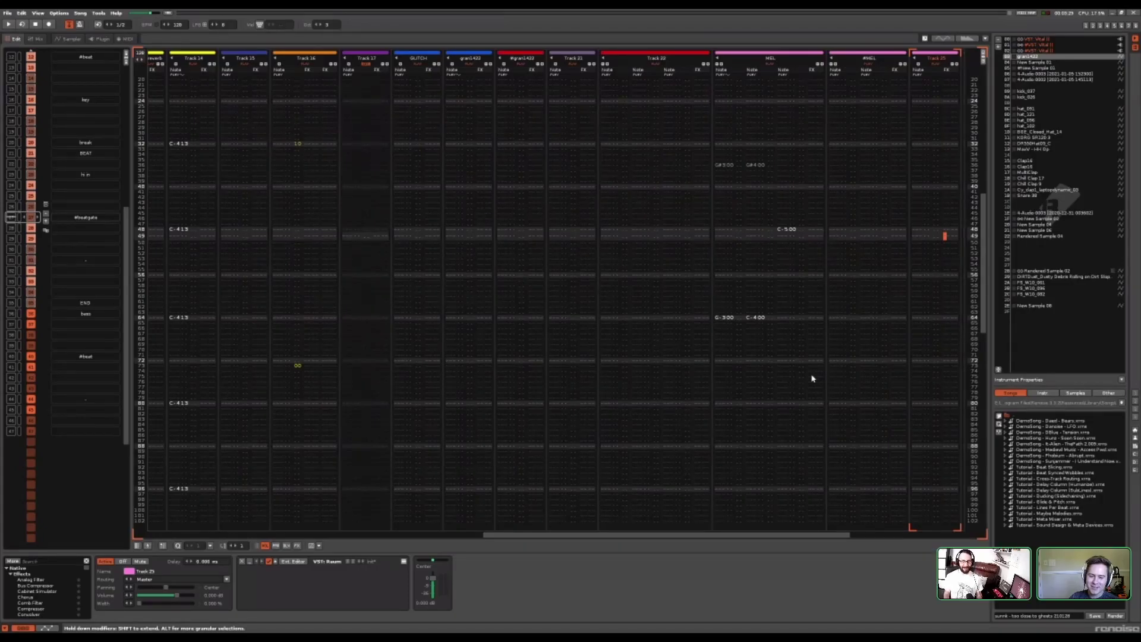
{"action": "left_click_drag", "start_coordinate": [754, 534], "coordinate": [482, 538]}
{"action": "left_click", "coordinate": [616, 238]}
{"action": "left_click", "coordinate": [528, 236]}
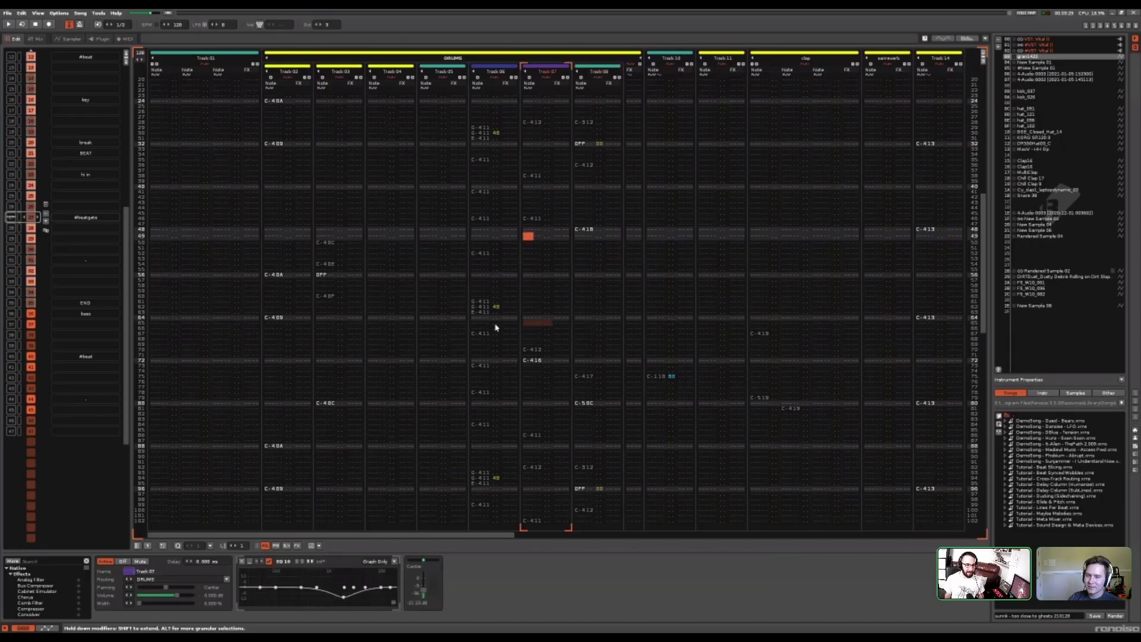
Step through the clap instruments in the instrument list down to the snare sample
{"action": "left_click", "coordinate": [1070, 173]}
{"action": "left_click", "coordinate": [1050, 161]}
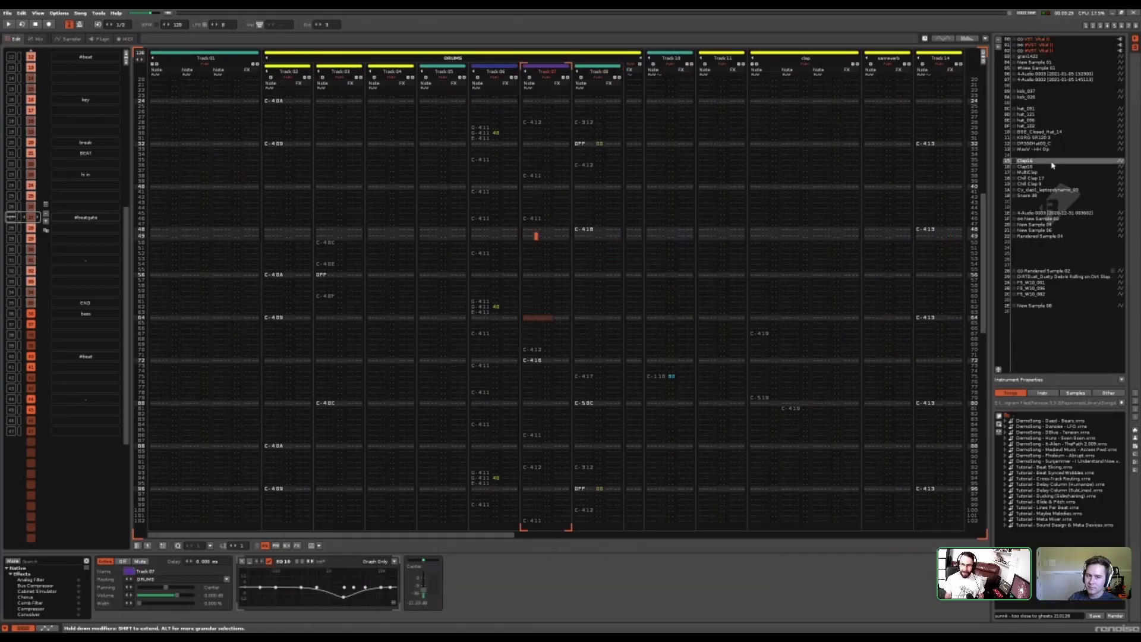
{"action": "left_click", "coordinate": [1054, 167]}
{"action": "left_click", "coordinate": [1059, 172]}
{"action": "left_click", "coordinate": [1062, 178]}
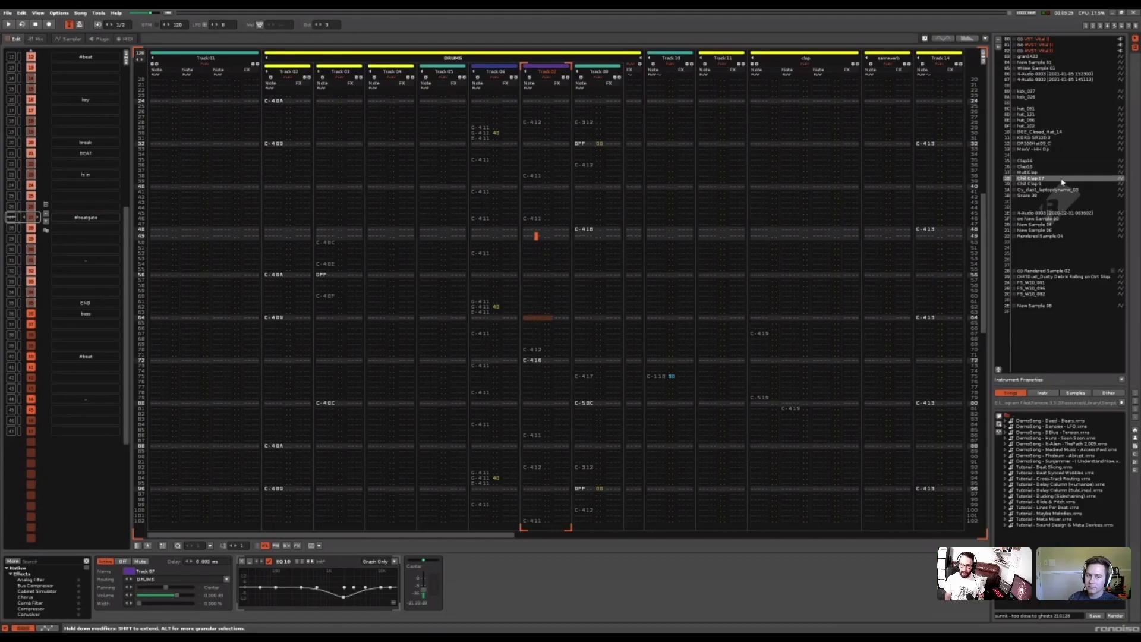
{"action": "left_click", "coordinate": [1061, 190]}
{"action": "left_click", "coordinate": [1058, 196]}
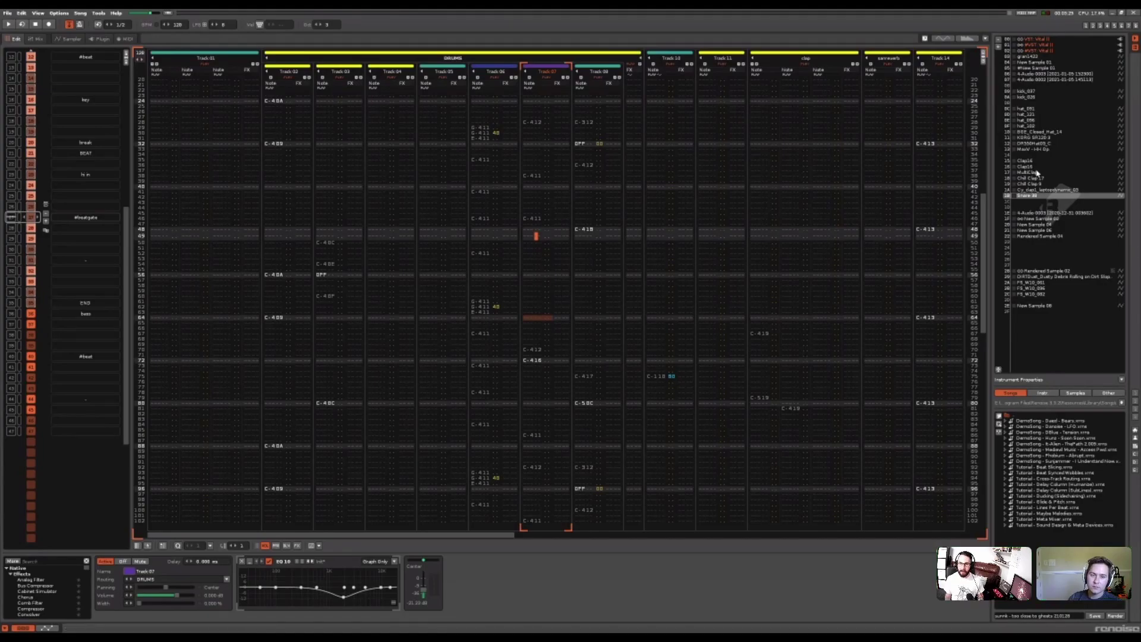
Check the waveforms of the two 4-Audio recordings dated 2021-01-05 and return to the pattern editor
{"action": "double_click", "coordinate": [1072, 73]}
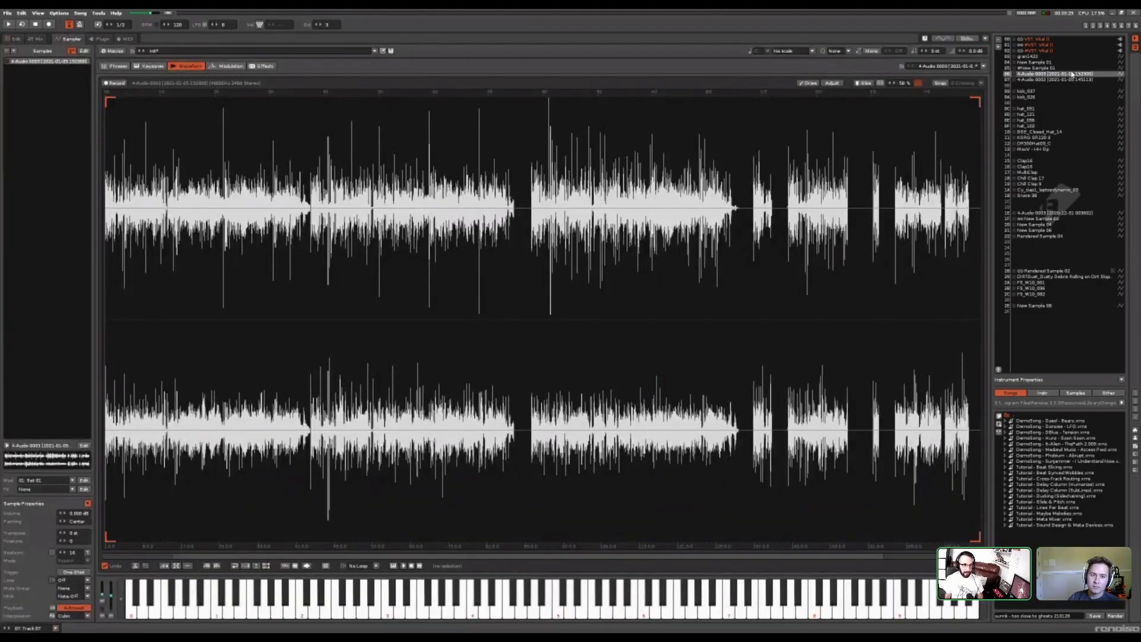
{"action": "key", "text": "F1"}
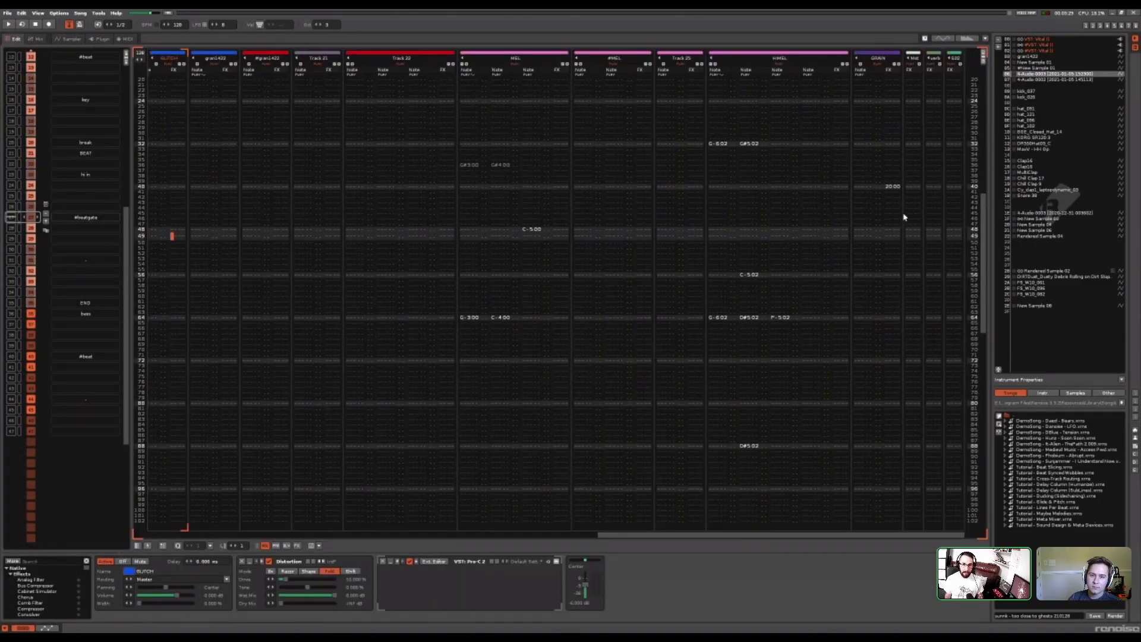
{"action": "left_click", "coordinate": [909, 236]}
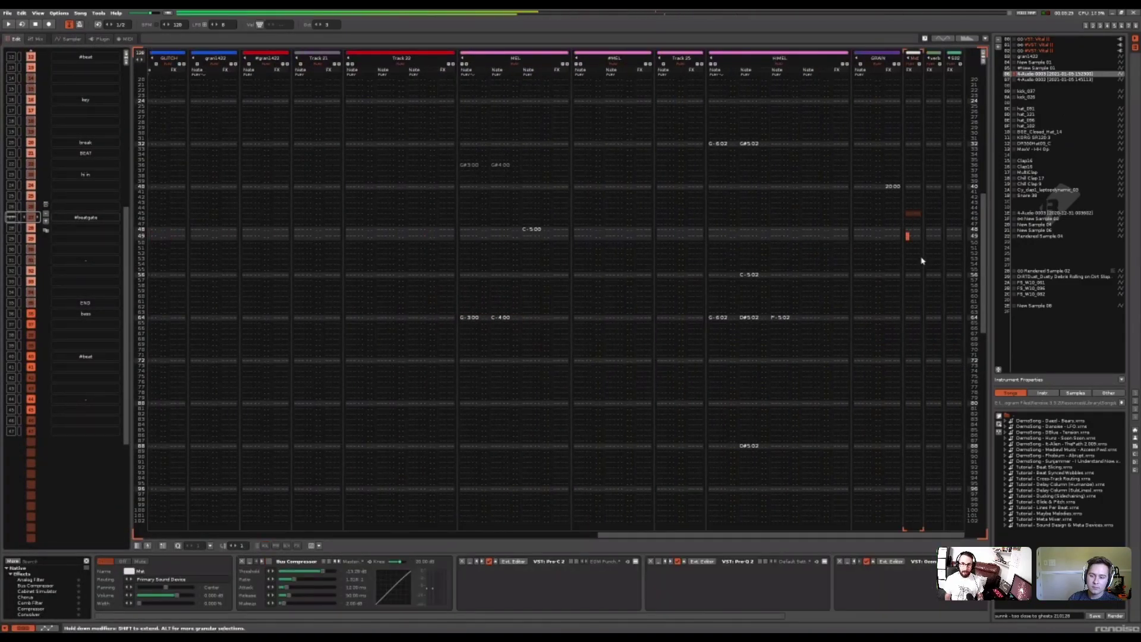
{"action": "double_click", "coordinate": [1087, 79]}
{"action": "key", "text": "F1"}
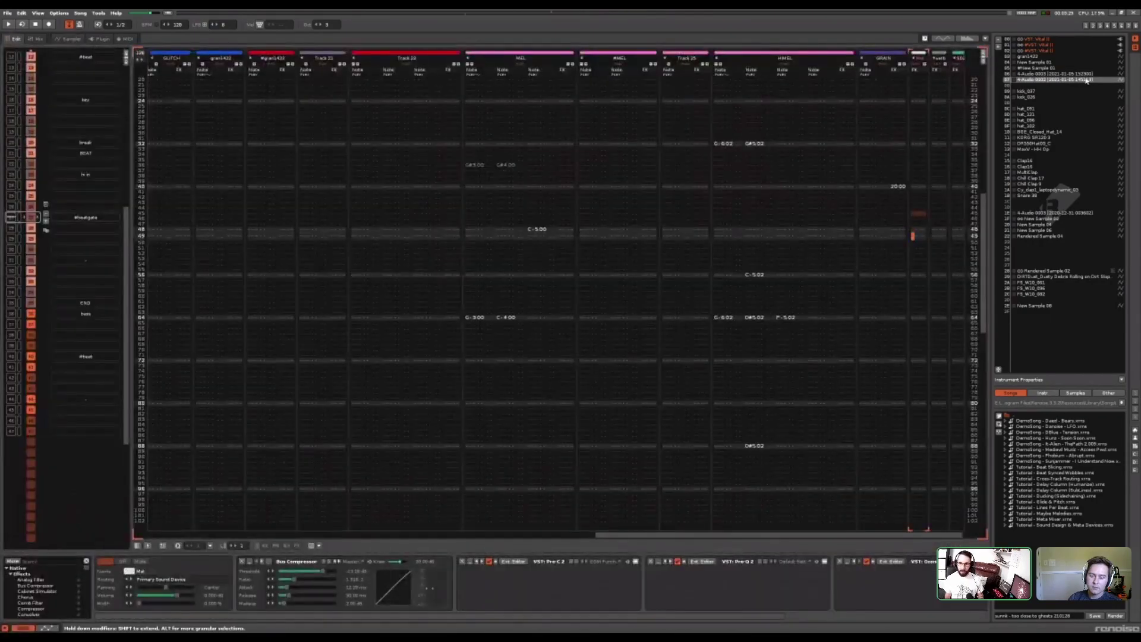
Open the 4-Audio recordings in the sampler again and audition the first one
{"action": "left_click", "coordinate": [1079, 75]}
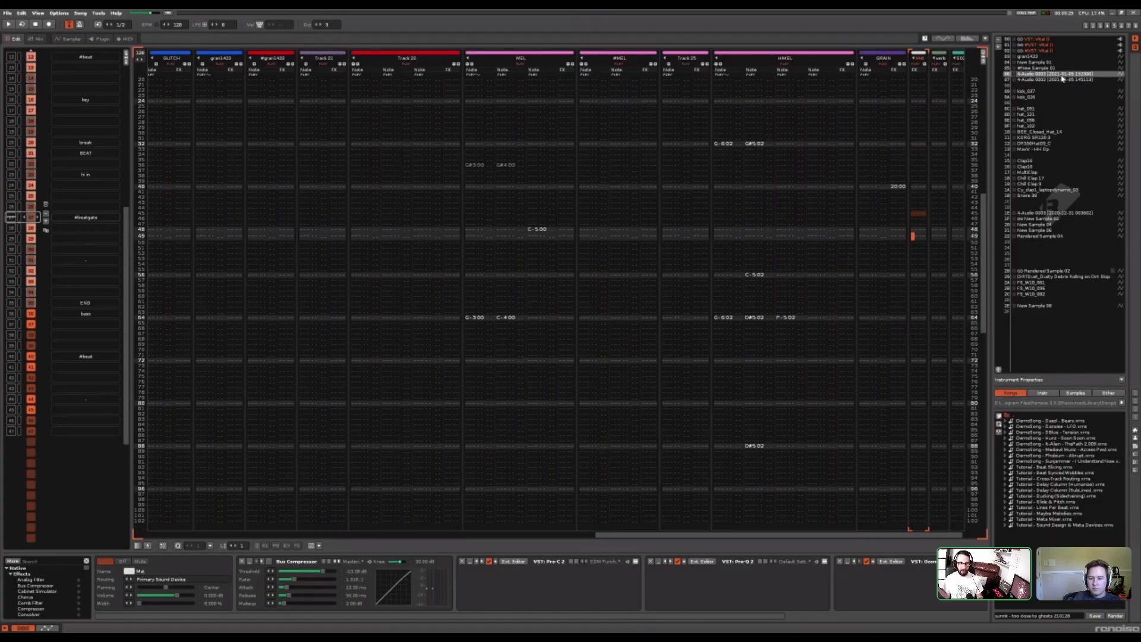
{"action": "double_click", "coordinate": [1063, 78]}
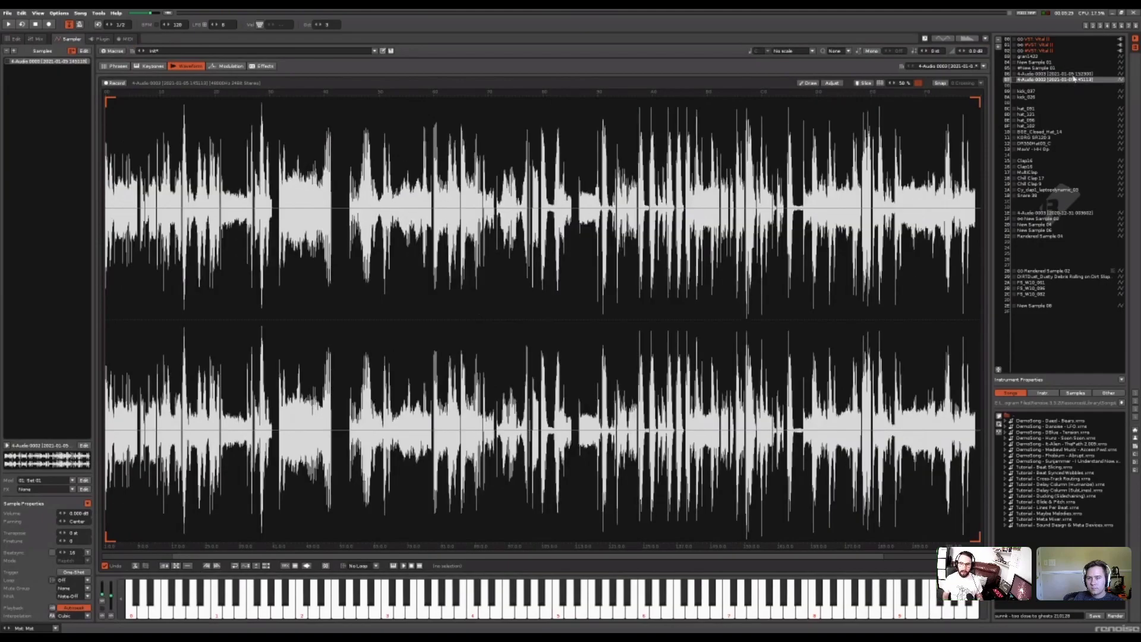
{"action": "key", "text": "z"}
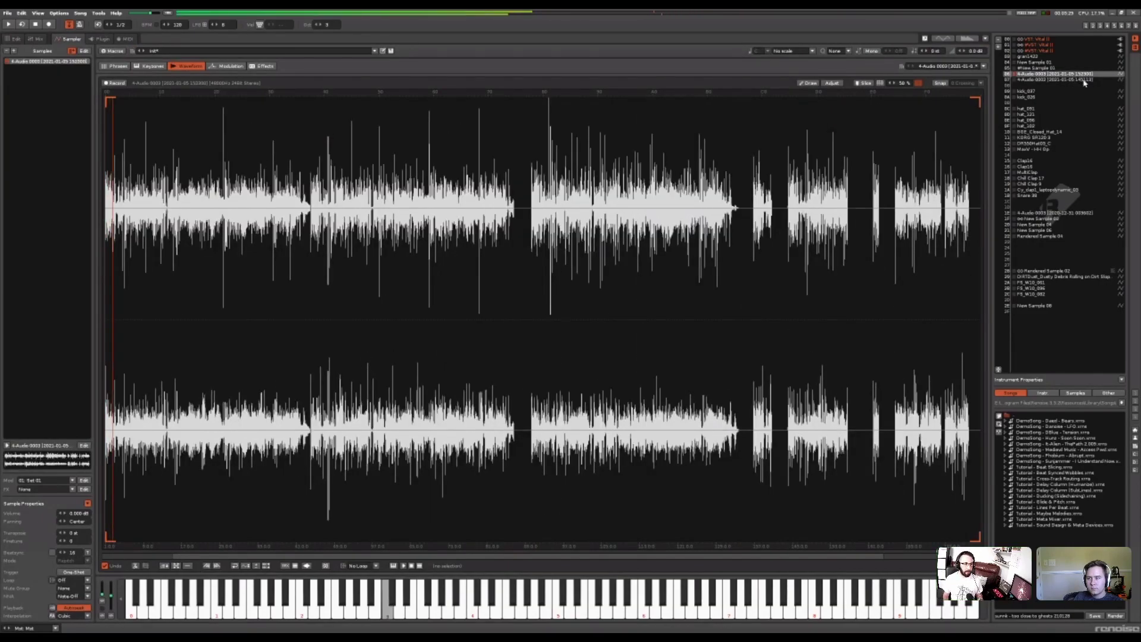
{"action": "key", "text": "q"}
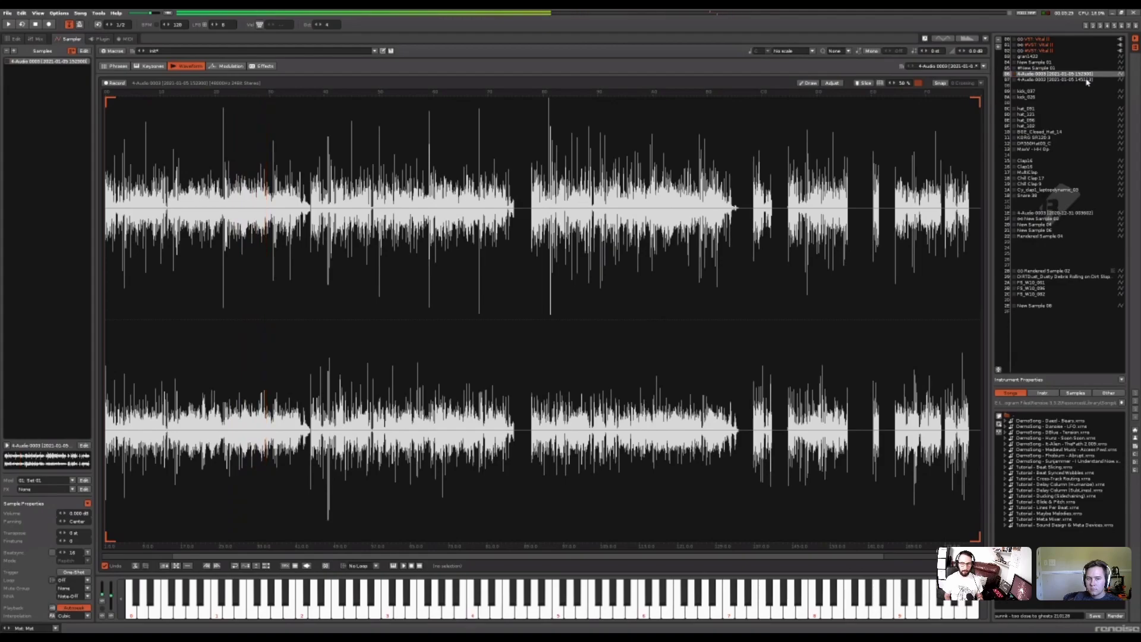
Switch between the two 4-Audio recordings from 2021-01-05 in the sampler and return to the pattern editor
{"action": "left_click", "coordinate": [1088, 80]}
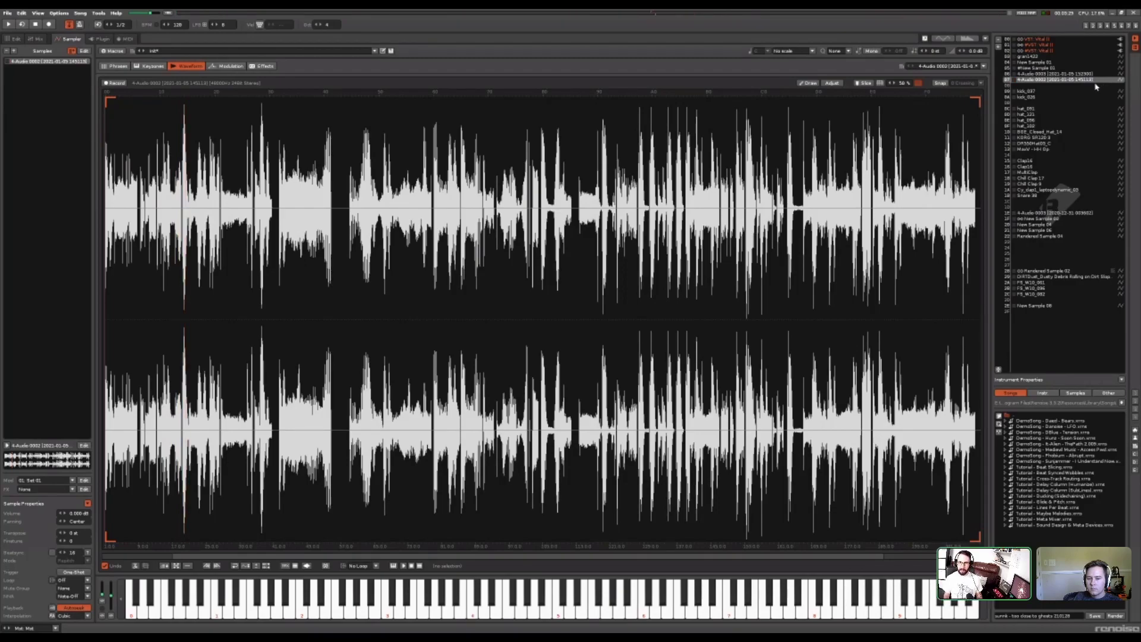
{"action": "key", "text": "F1"}
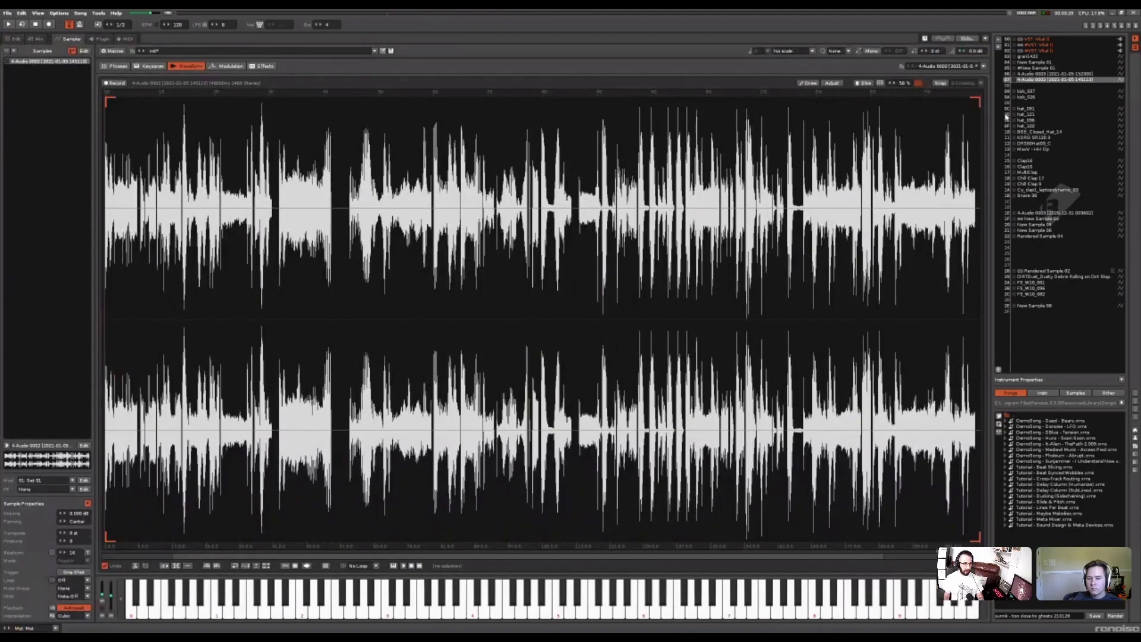
{"action": "key", "text": "F3"}
{"action": "left_click", "coordinate": [1054, 75]}
{"action": "left_click", "coordinate": [1054, 79]}
{"action": "key", "text": "F1"}
Look through the pattern lines of the DRUMS group with the cursor in Track 06's note column
{"action": "scroll", "coordinate": [474, 541], "scroll_direction": "left", "scroll_amount": 1}
{"action": "scroll", "coordinate": [474, 541], "scroll_direction": "left", "scroll_amount": 5}
{"action": "scroll", "coordinate": [583, 389], "scroll_direction": "down", "scroll_amount": 4}
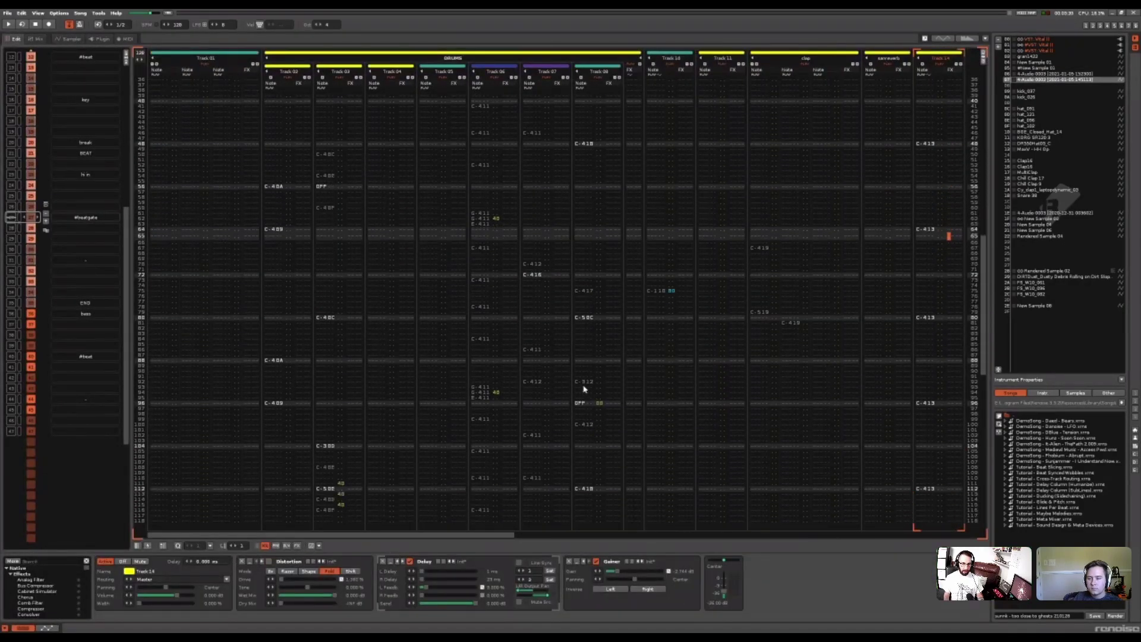
{"action": "left_click", "coordinate": [475, 323]}
{"action": "scroll", "coordinate": [475, 313], "scroll_direction": "down", "scroll_amount": 4}
{"action": "scroll", "coordinate": [482, 306], "scroll_direction": "up", "scroll_amount": 1}
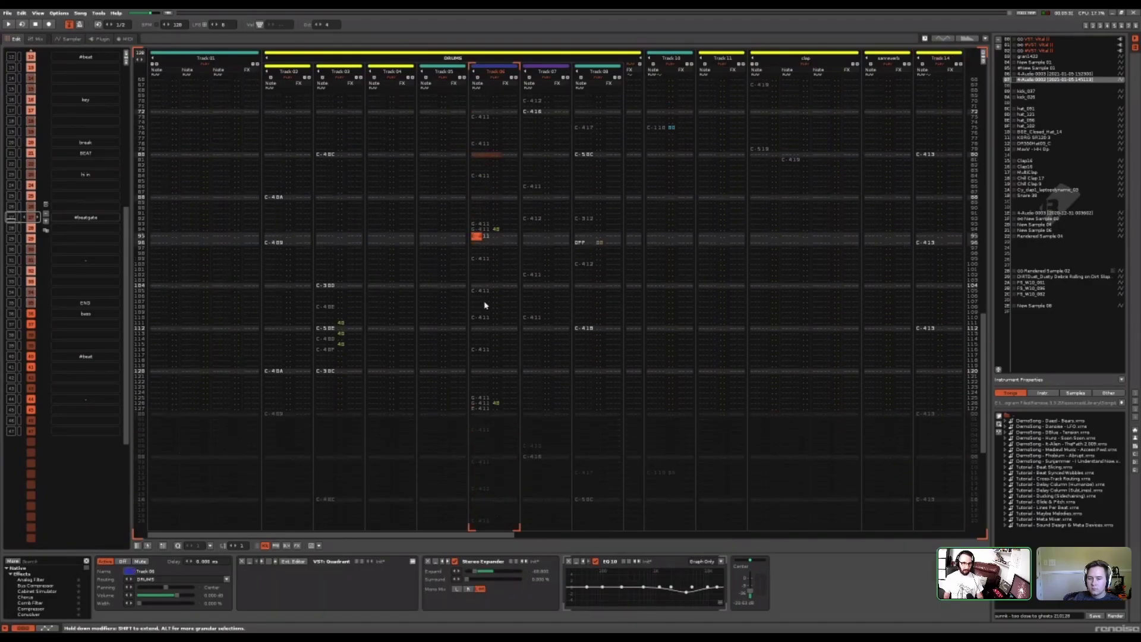
{"action": "scroll", "coordinate": [500, 344], "scroll_direction": "up", "scroll_amount": 4}
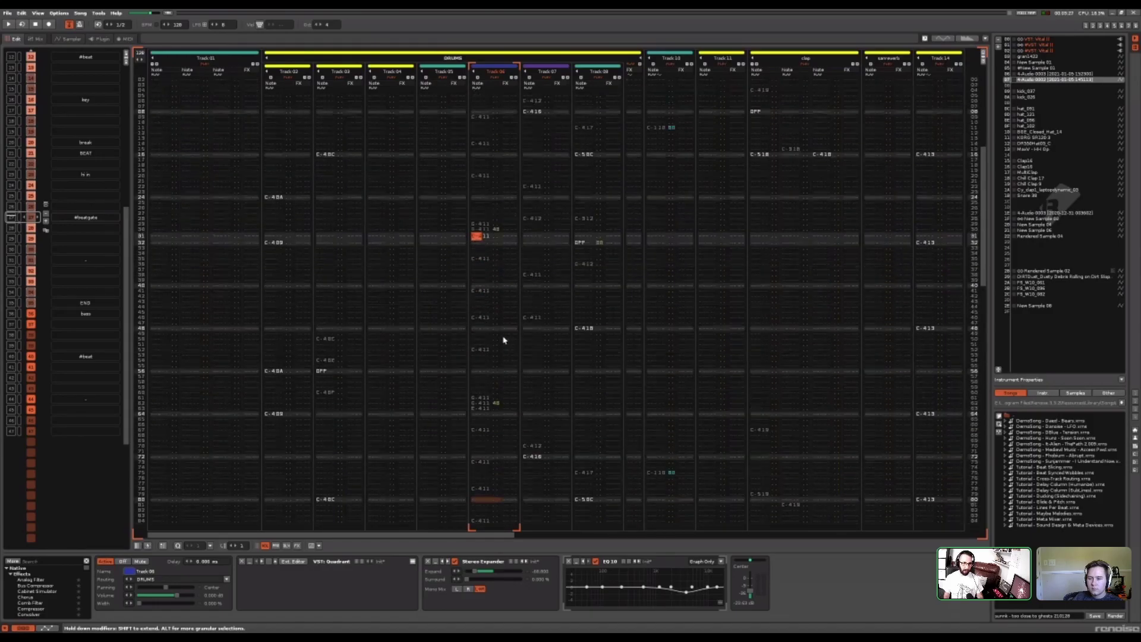
{"action": "scroll", "coordinate": [504, 340], "scroll_direction": "up", "scroll_amount": 3}
Show the effect chains of Track 02 and Track 06 and select the first kick sample in the instrument list
{"action": "left_click", "coordinate": [295, 238]}
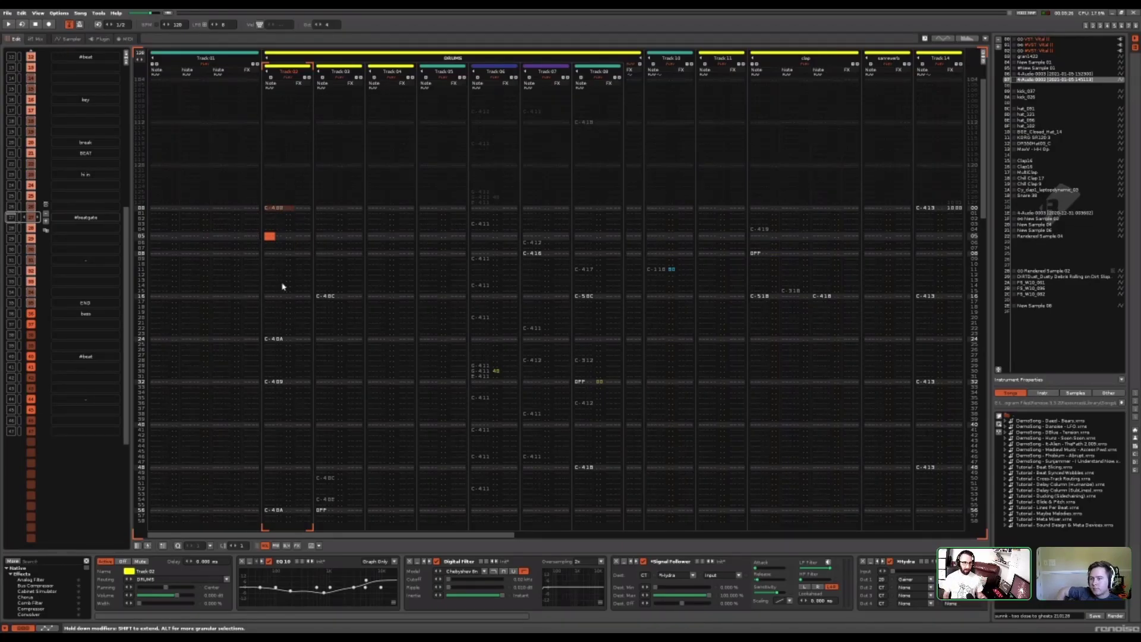
{"action": "key", "text": "Right"}
{"action": "key", "text": "Right"}
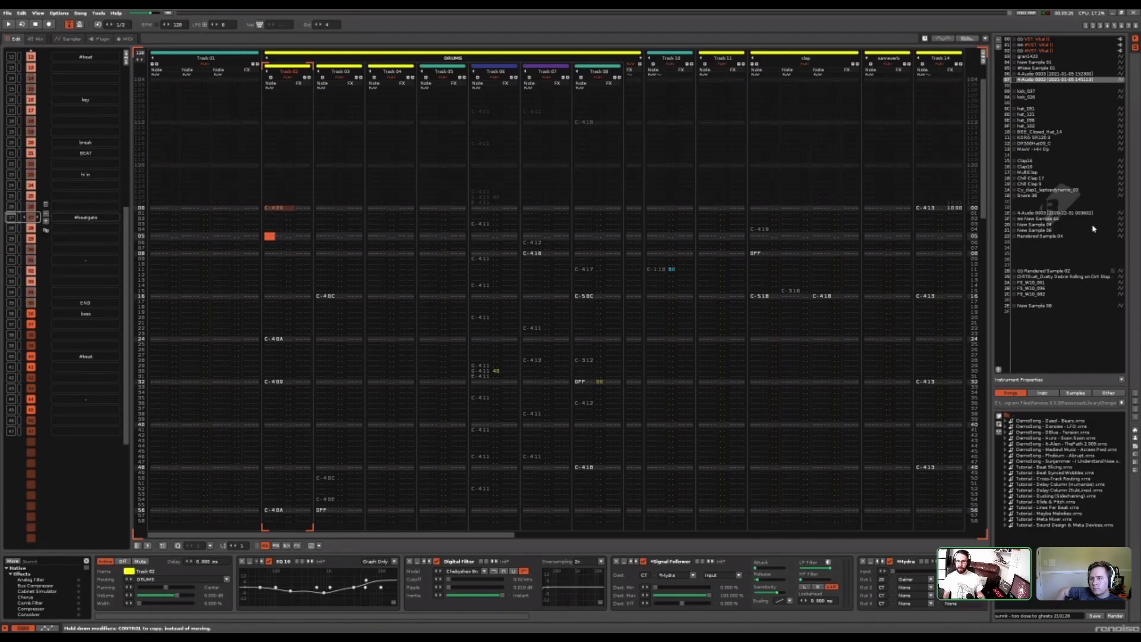
{"action": "left_click", "coordinate": [1039, 92]}
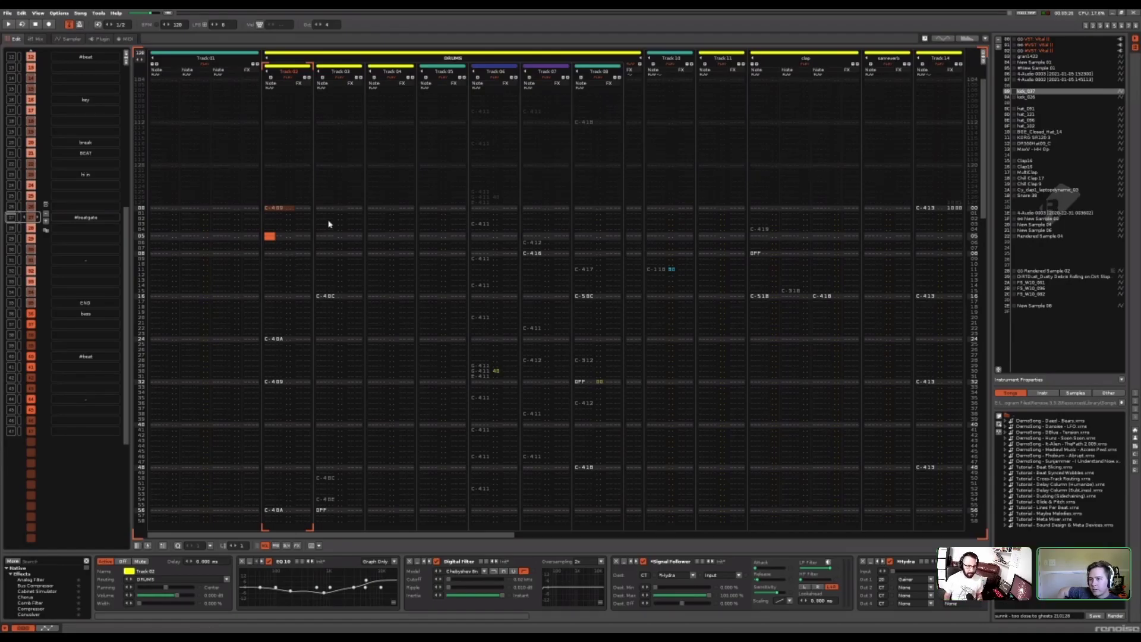
{"action": "left_click", "coordinate": [479, 225]}
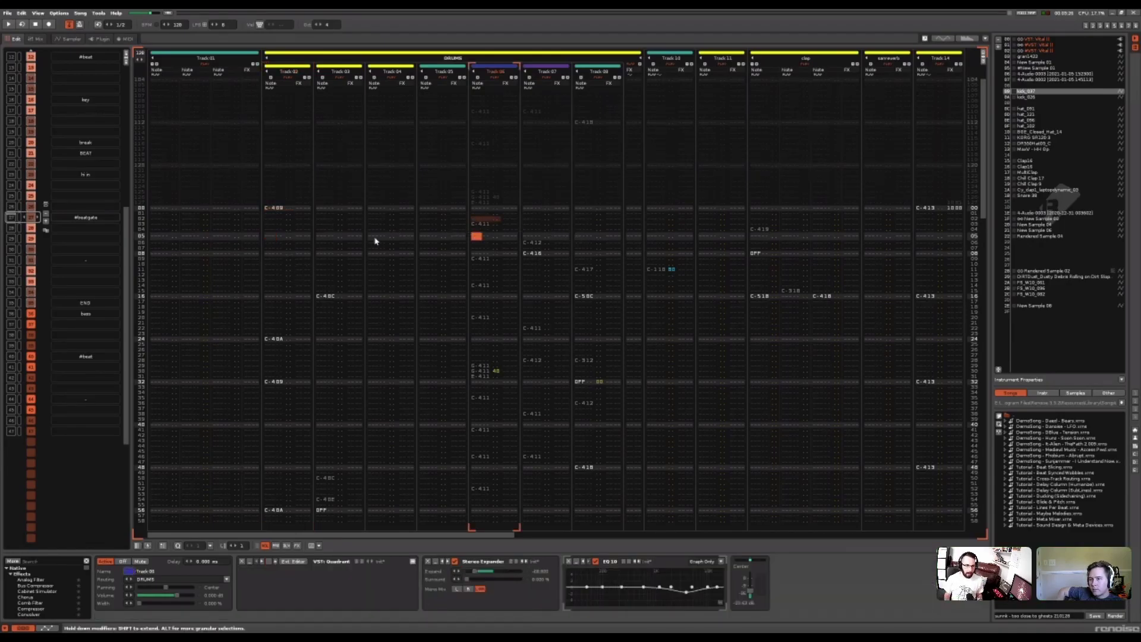
{"action": "left_click", "coordinate": [302, 208]}
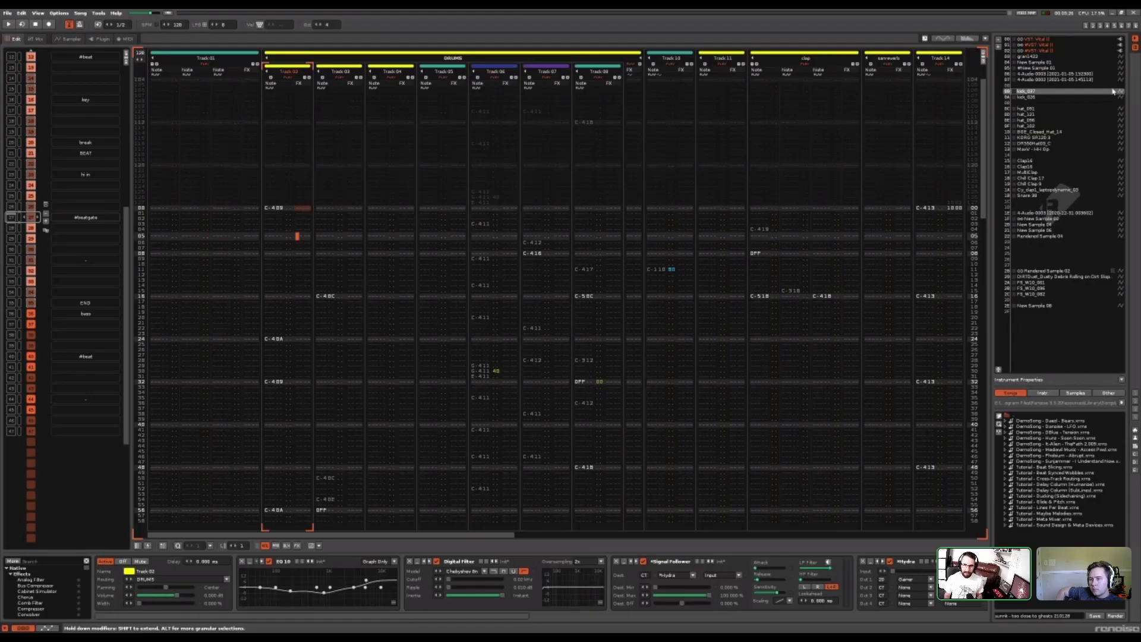
Open the waveform of the first 4-Audio recording and go back to the pattern editor
{"action": "double_click", "coordinate": [1093, 75]}
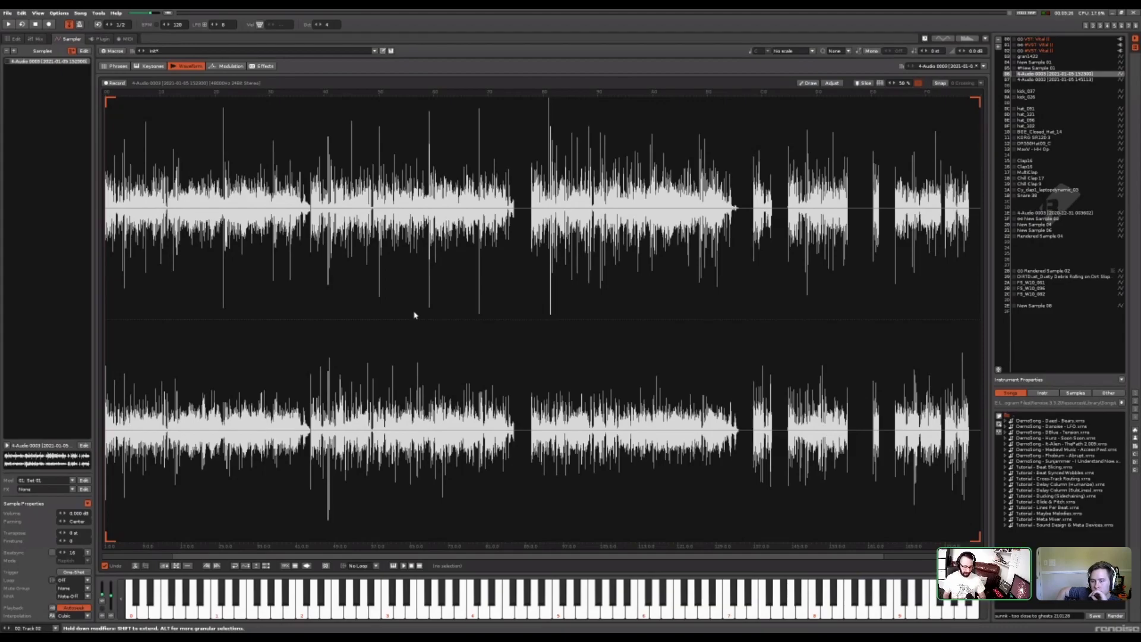
{"action": "key", "text": "F2"}
{"action": "key", "text": "F4"}
{"action": "key", "text": "F2"}
Select the #New Sample 01 instrument and place the cursor on line 00 in the effect column of the #gran1422 track
{"action": "left_click_drag", "start_coordinate": [412, 539], "coordinate": [594, 537]}
{"action": "left_click_drag", "start_coordinate": [592, 537], "coordinate": [668, 532]}
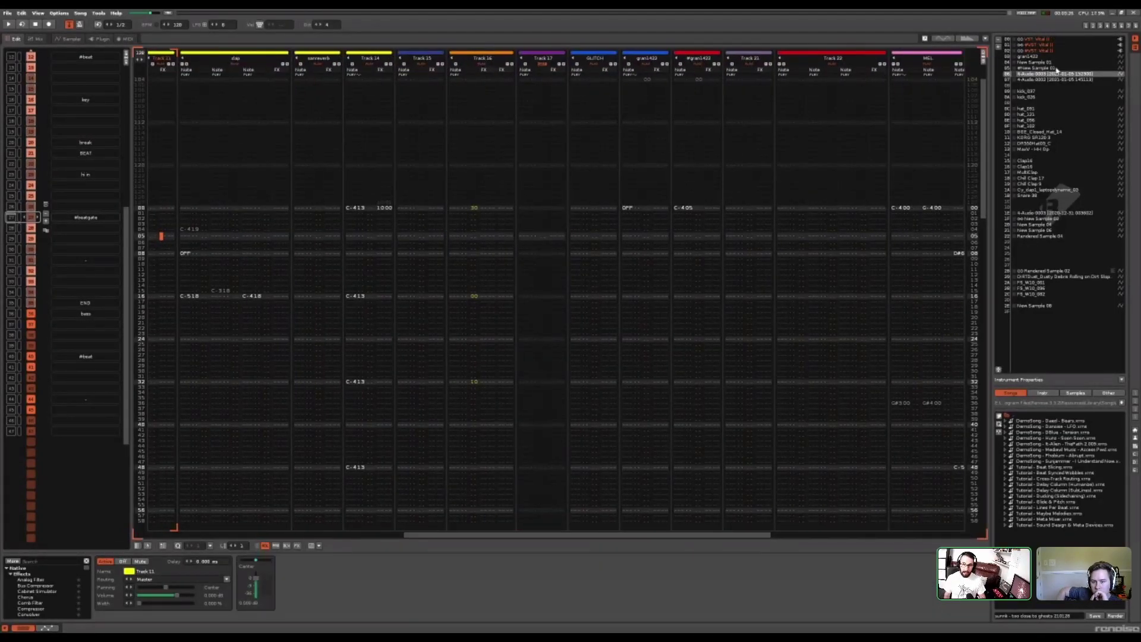
{"action": "double_click", "coordinate": [1037, 67]}
{"action": "key", "text": "F2"}
{"action": "left_click", "coordinate": [731, 208]}
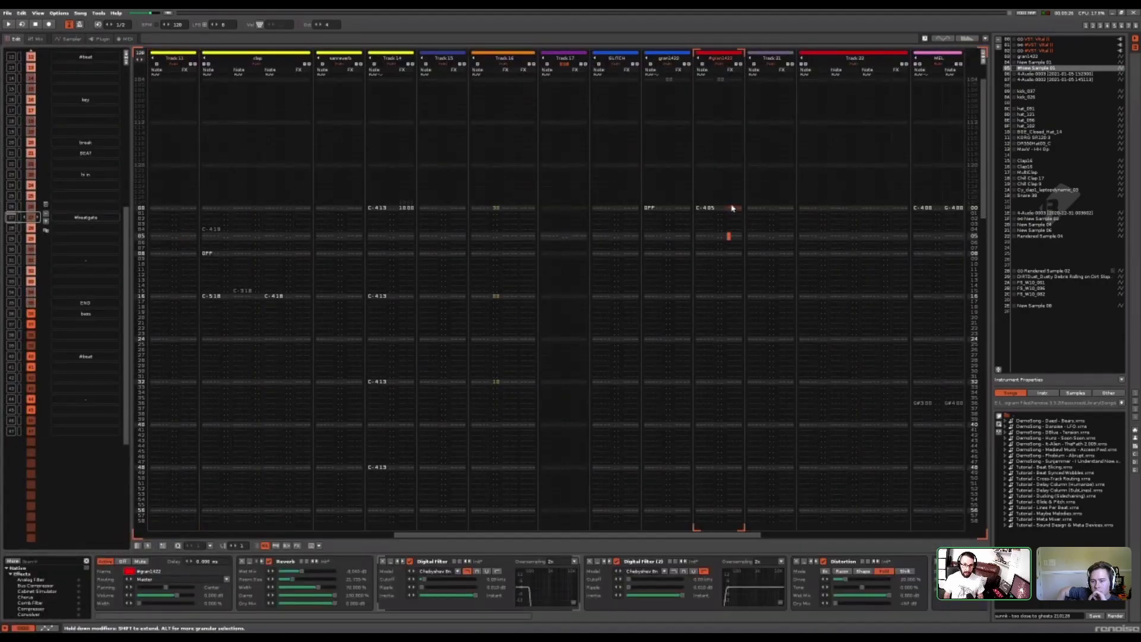
{"action": "key", "text": "Escape"}
{"action": "key", "text": "Right"}
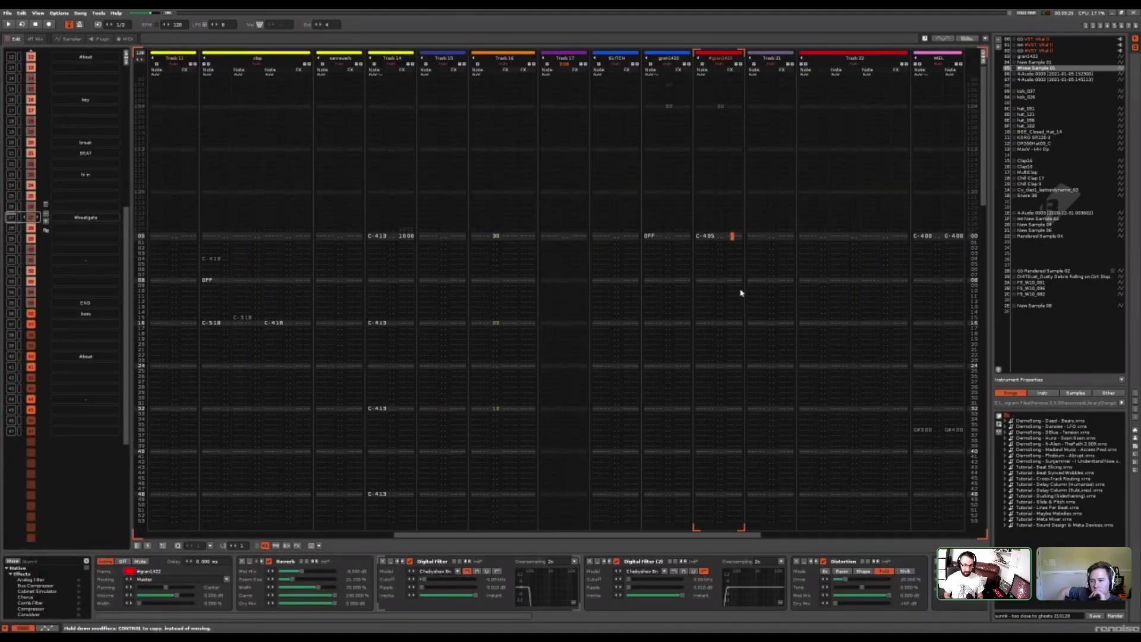
Turn on edit mode and enter a 0Sxx sample-offset command beside the C-4 note on line 00 of #gran1422
{"action": "type", "text": "s"}
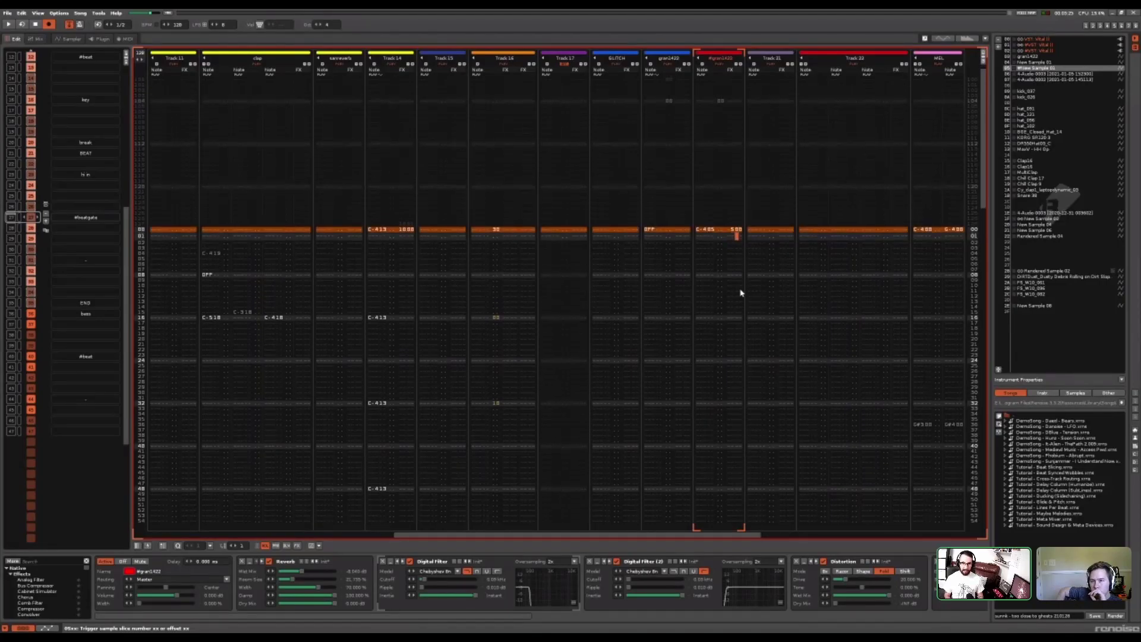
{"action": "type", "text": "5"}
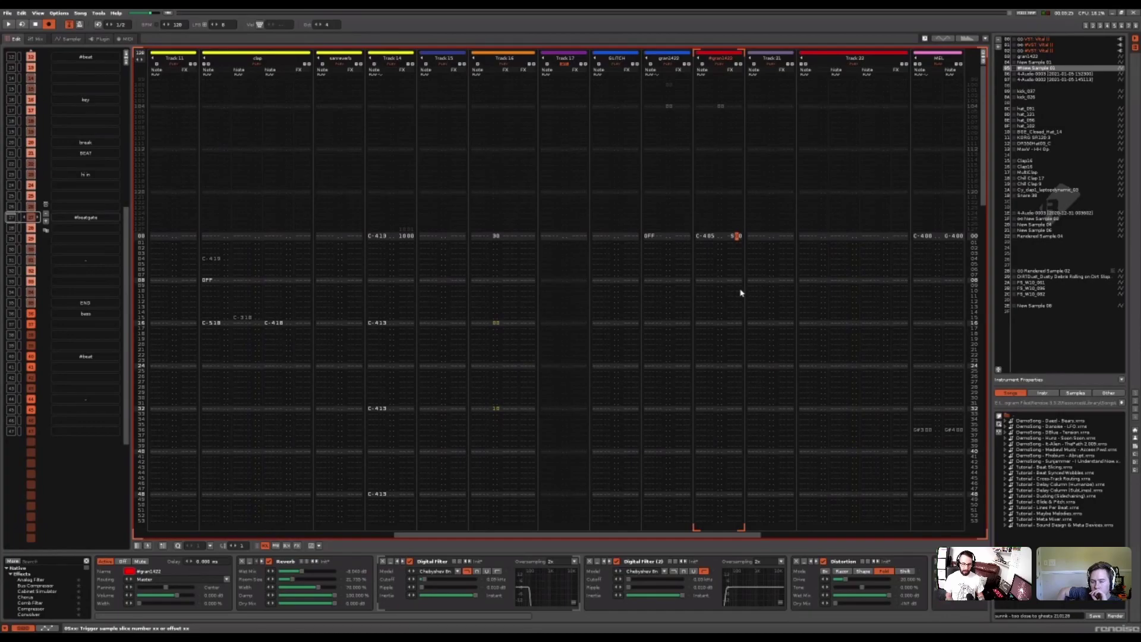
{"action": "type", "text": "0"}
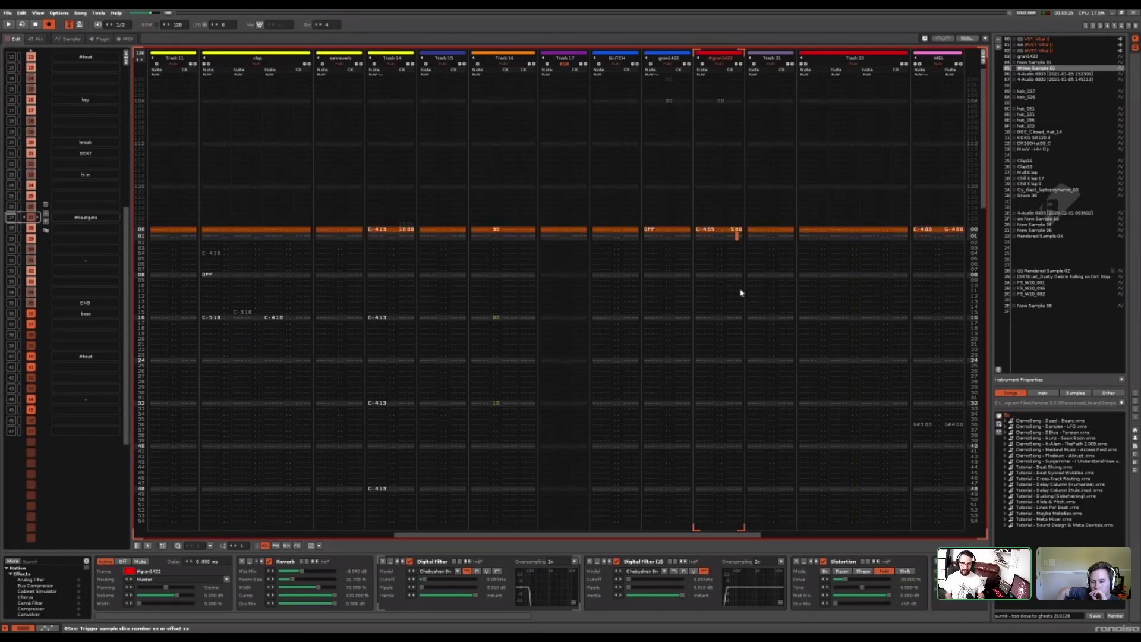
{"action": "key", "text": "Up"}
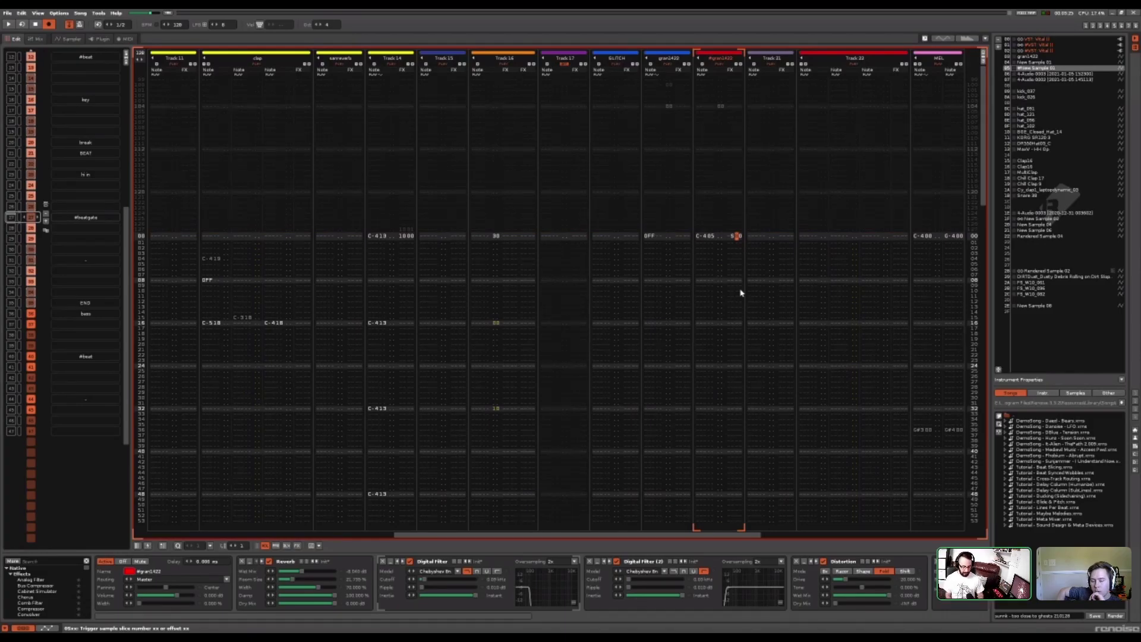
Open the New Sample 01 waveform and switch its lower ruler to hexadecimal sample-offset units
{"action": "key", "text": "F4"}
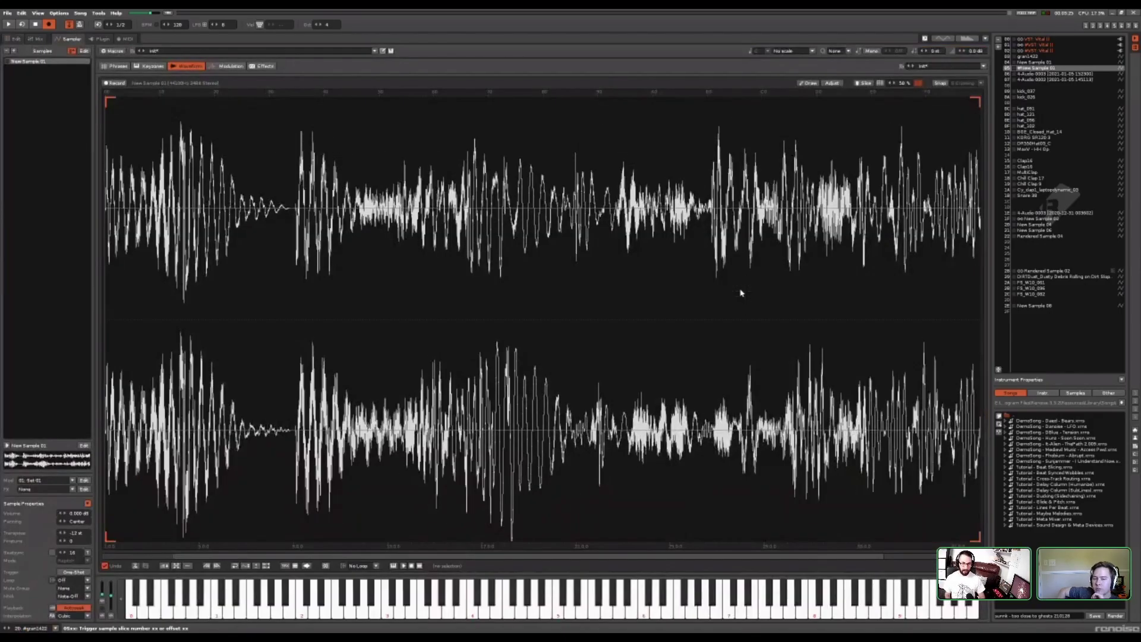
{"action": "left_click", "coordinate": [865, 548]}
{"action": "right_click", "coordinate": [754, 550]}
{"action": "left_click", "coordinate": [773, 564]}
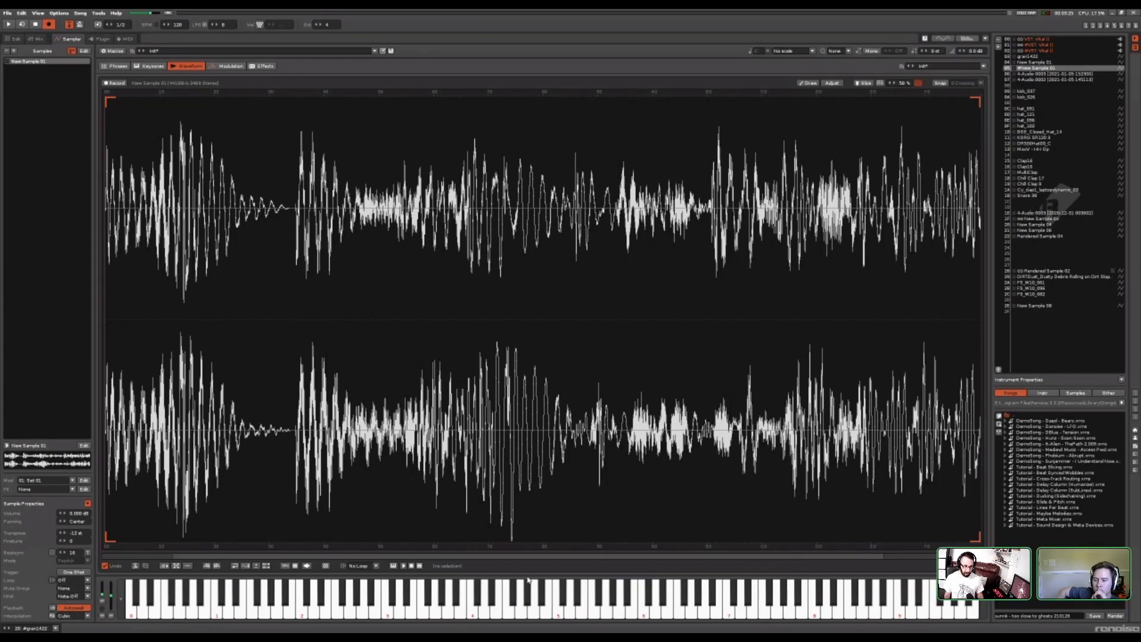
Point out several offset positions along the New Sample 01 waveform and return to the pattern editor
{"action": "left_click", "coordinate": [542, 544]}
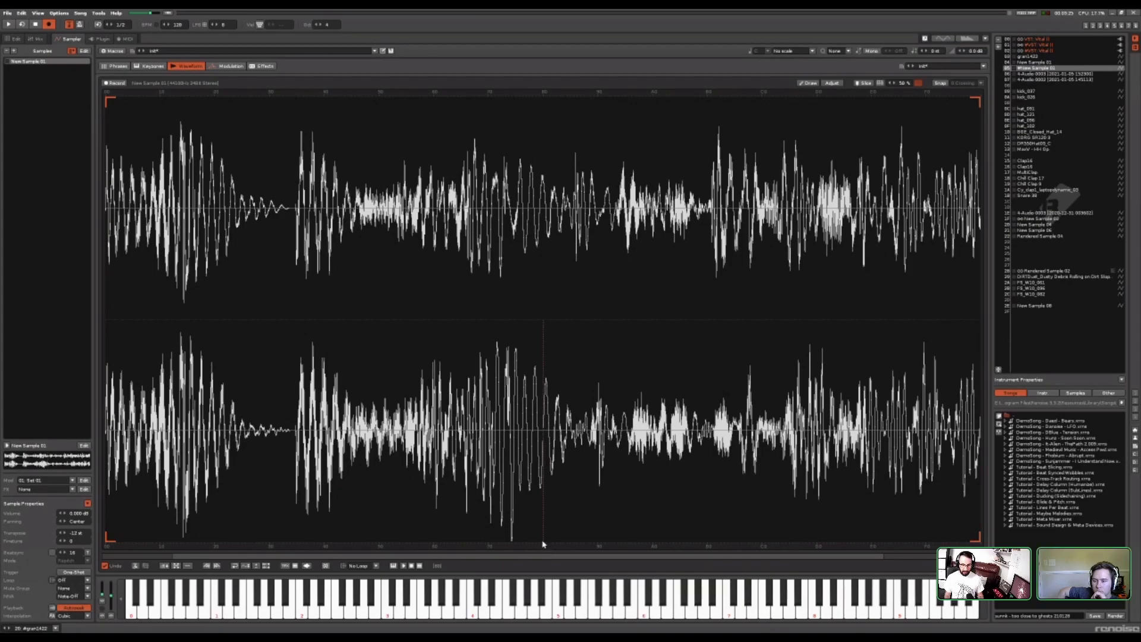
{"action": "left_click", "coordinate": [599, 545]}
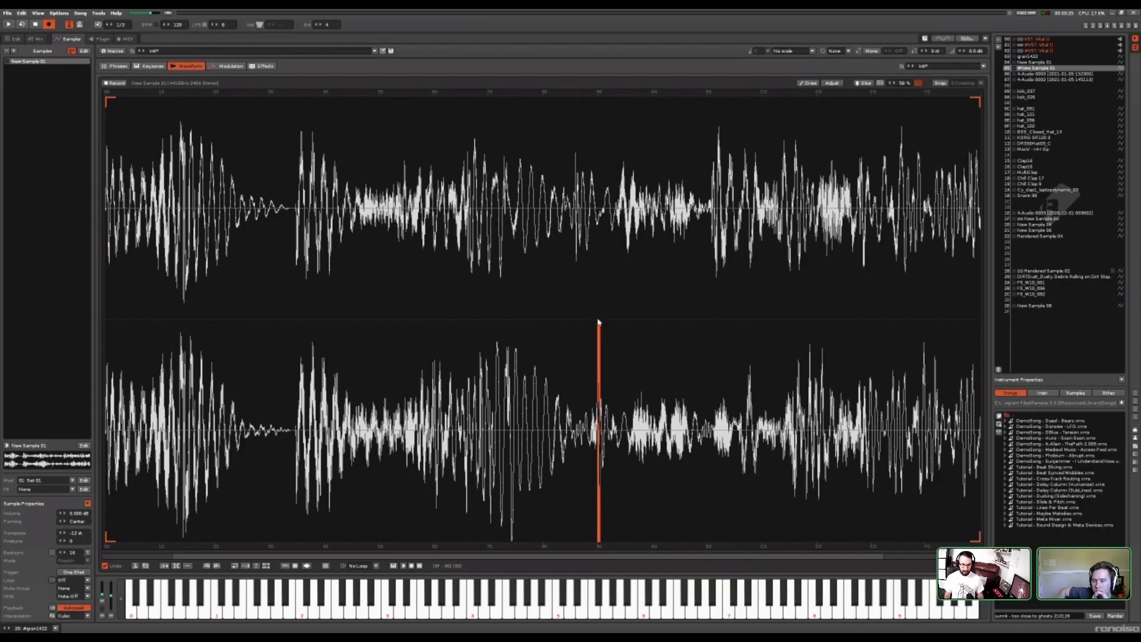
{"action": "left_click", "coordinate": [817, 537]}
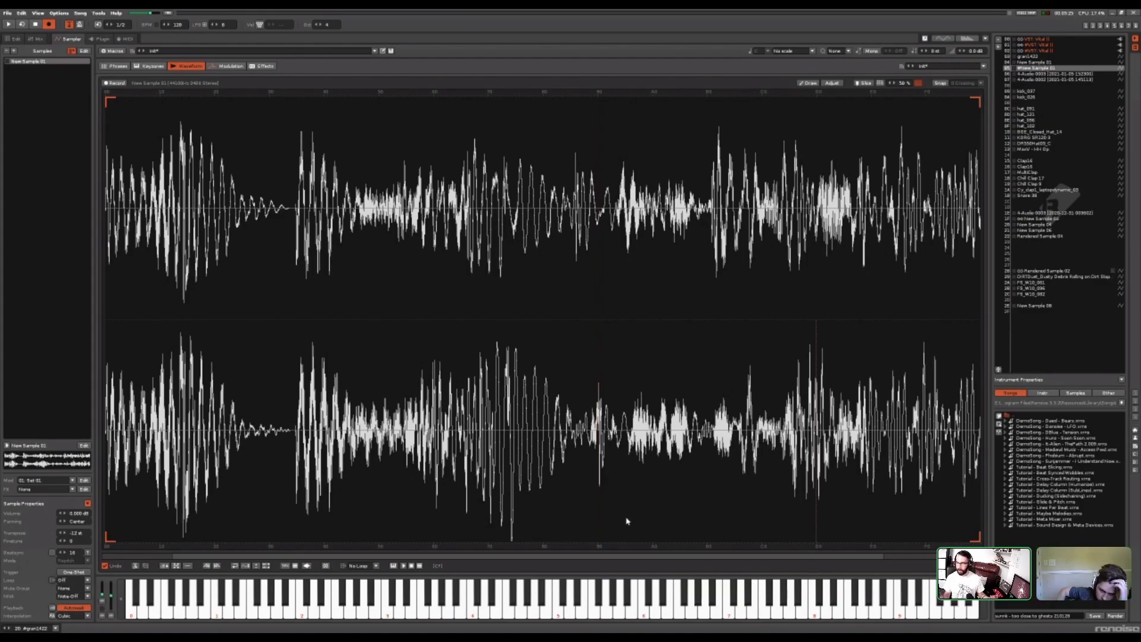
{"action": "key", "text": "F1"}
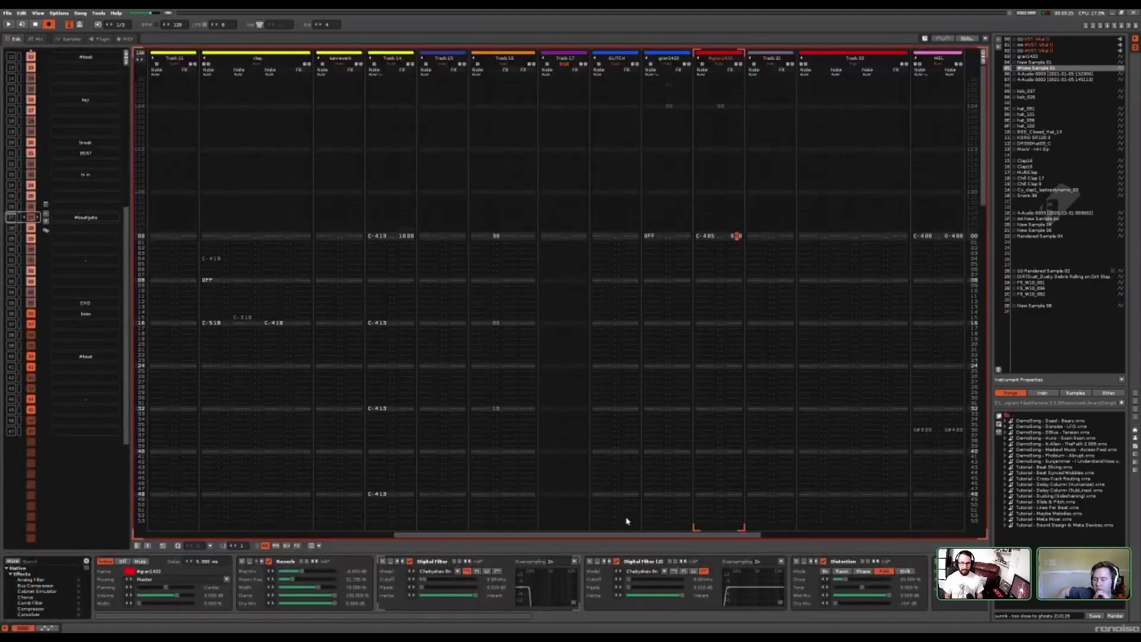
Clear the sample-offset command from line 00 of #gran1422 and move the cursor to the track's note column
{"action": "key", "text": "Left"}
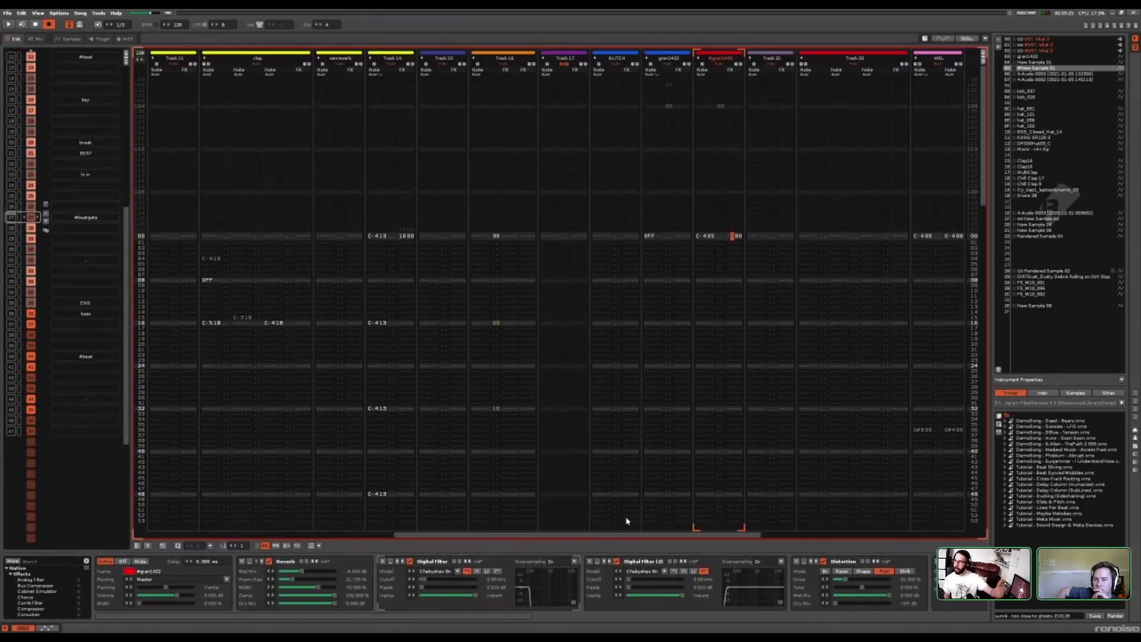
{"action": "key", "text": "Tab"}
{"action": "key", "text": "shift+Tab"}
{"action": "key", "text": "Left"}
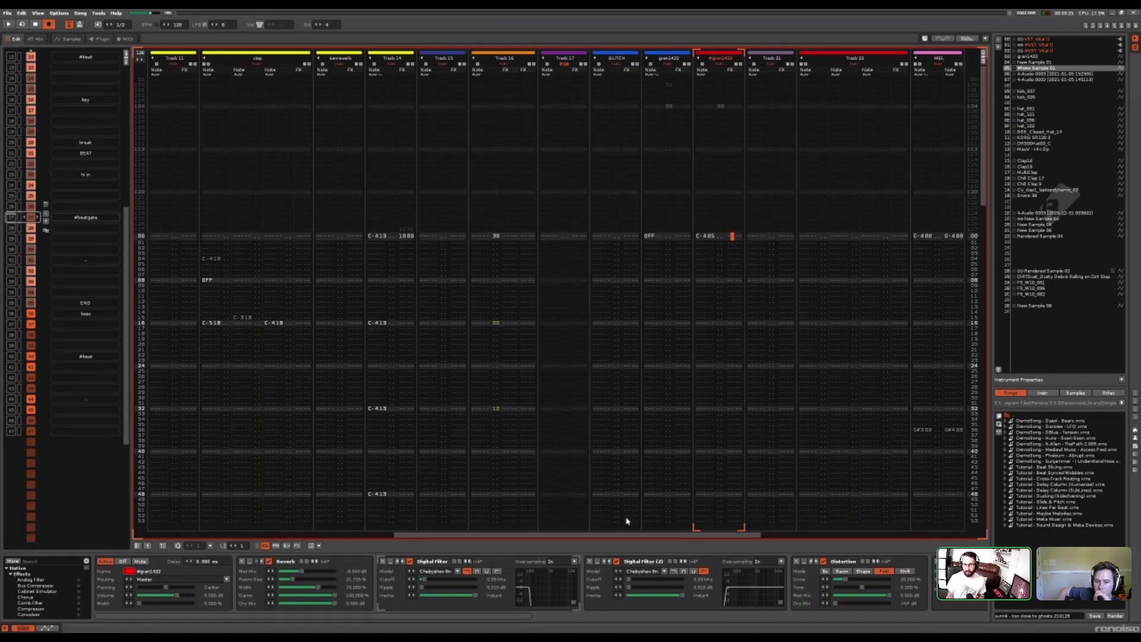
{"action": "key", "text": "Left"}
{"action": "key", "text": "Left"}
{"action": "key", "text": "Left"}
{"action": "key", "text": "Left"}
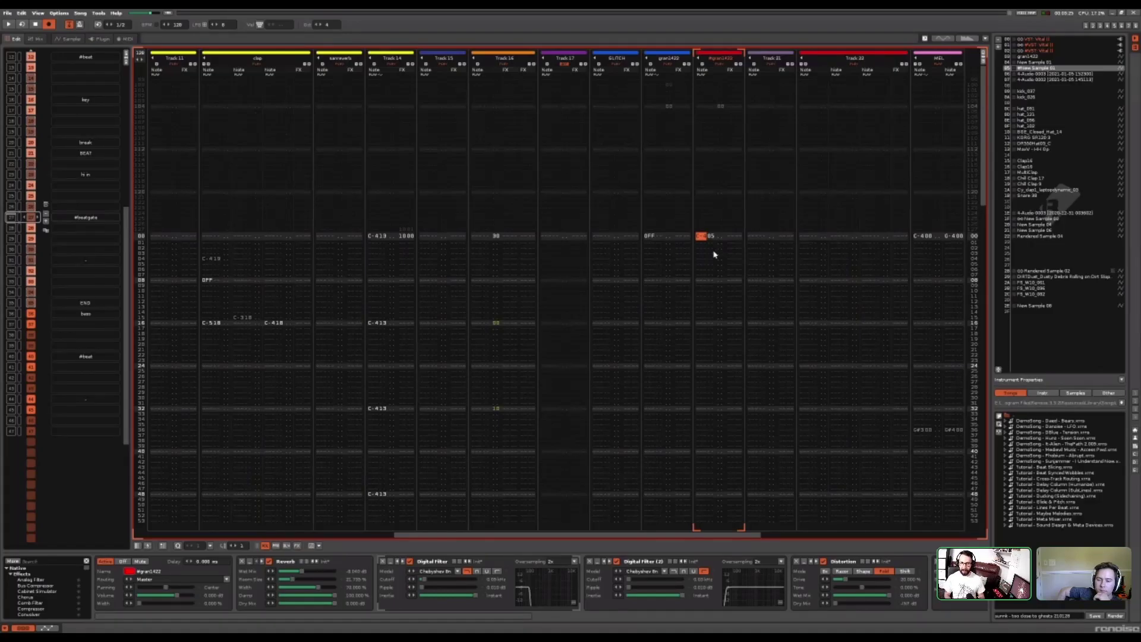
Fill the #gran1422 track with C-4 notes of instrument 05 every eight lines, each with a 0Sxx sample-offset command
{"action": "key", "text": "ctrl+Down"}
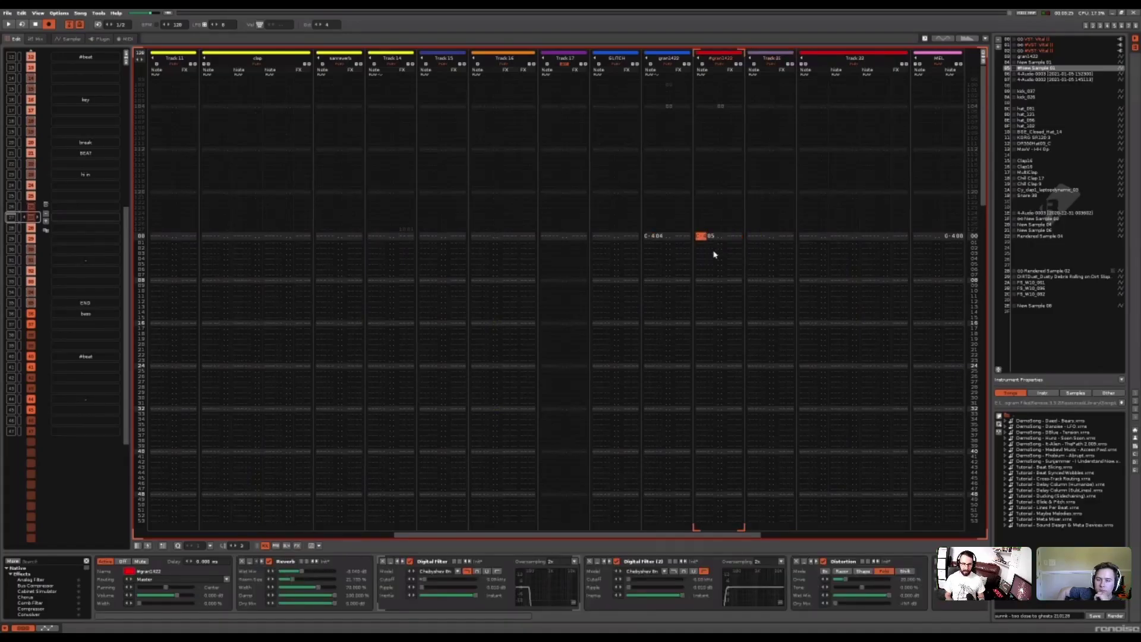
{"action": "key", "text": "Escape"}
{"action": "key", "text": "space"}
{"action": "key", "text": "Right"}
{"action": "key", "text": "Right"}
{"action": "key", "text": "Right"}
{"action": "type", "text": "s"}
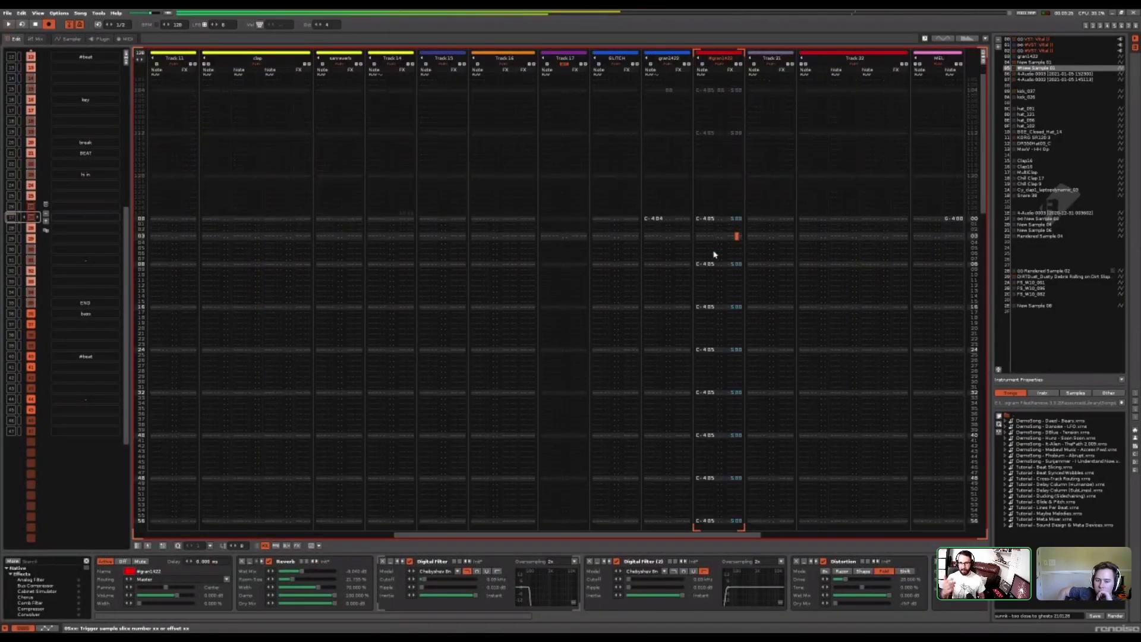
Move the instrument selection up from #New Sample 01 to the second Vital instrument
{"action": "key", "text": "ctrl+Up"}
{"action": "key", "text": "ctrl+Up"}
{"action": "key", "text": "ctrl+Up"}
{"action": "key", "text": "ctrl+Up"}
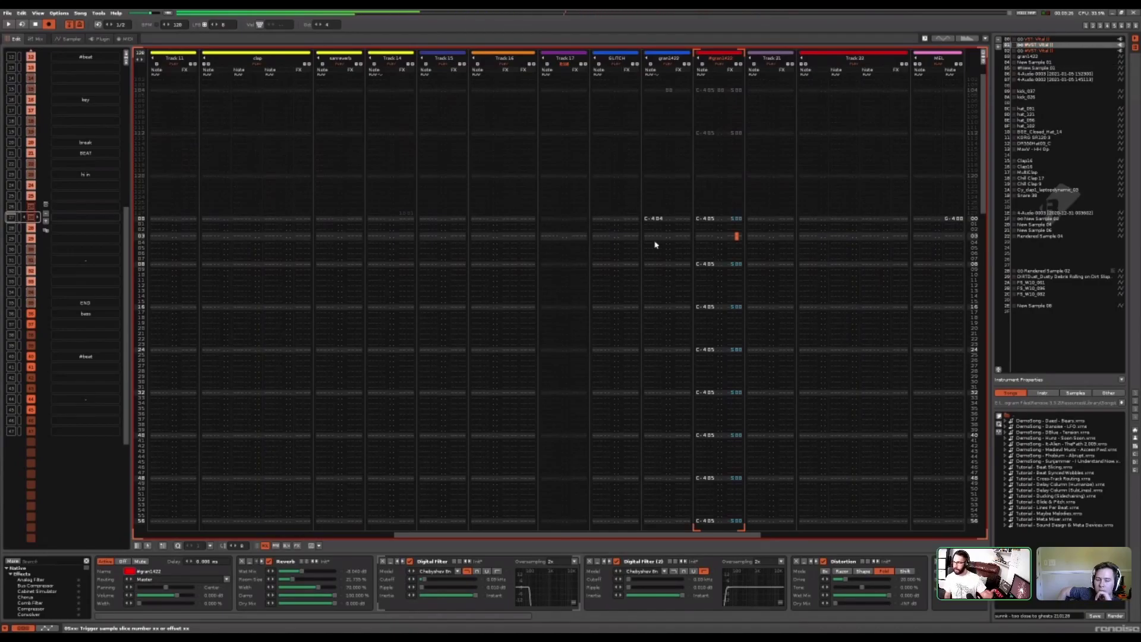
Look down the repeated notes and offset commands in the #gran1422 track
{"action": "key", "text": "Left"}
{"action": "key", "text": "Right"}
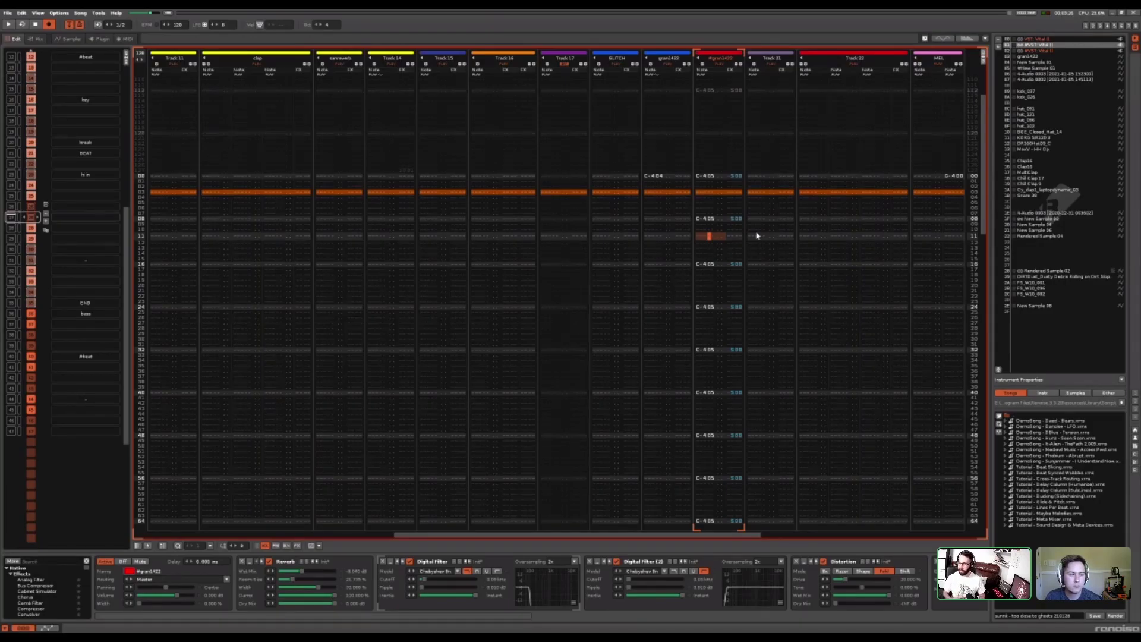
{"action": "key", "text": "Left"}
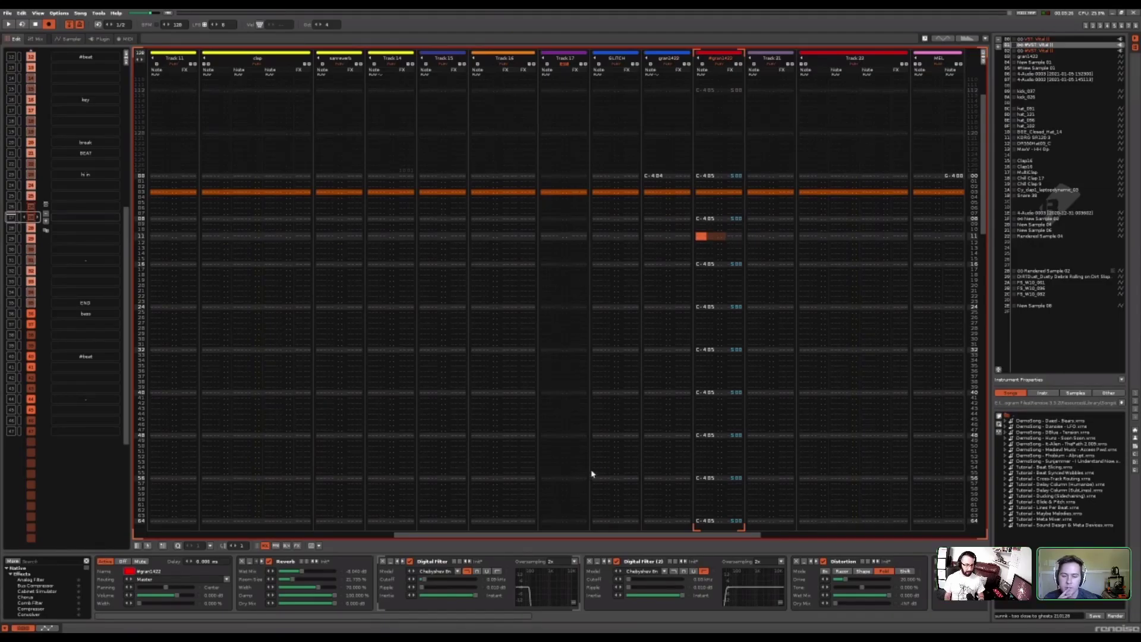
{"action": "scroll", "coordinate": [699, 305], "scroll_direction": "down", "scroll_amount": 4}
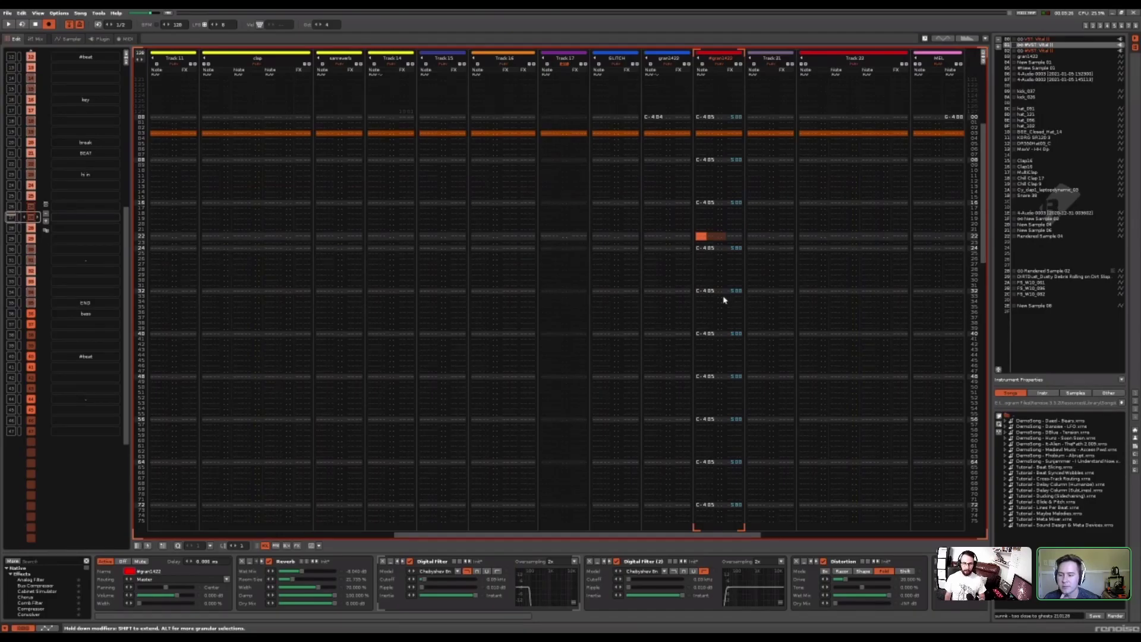
{"action": "scroll", "coordinate": [718, 282], "scroll_direction": "down", "scroll_amount": 3}
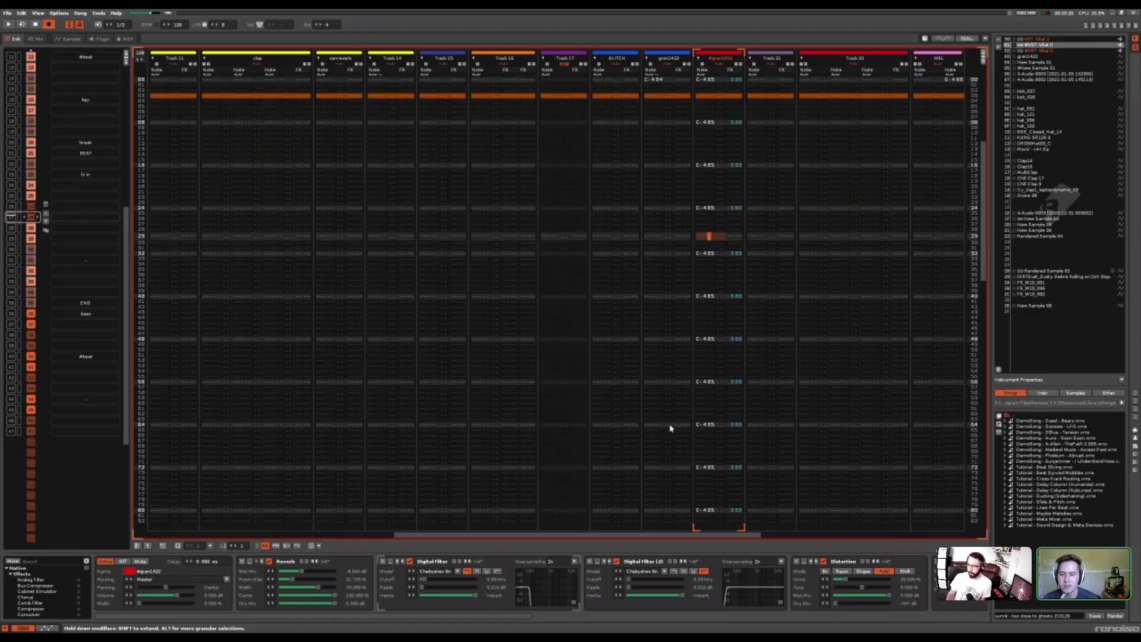